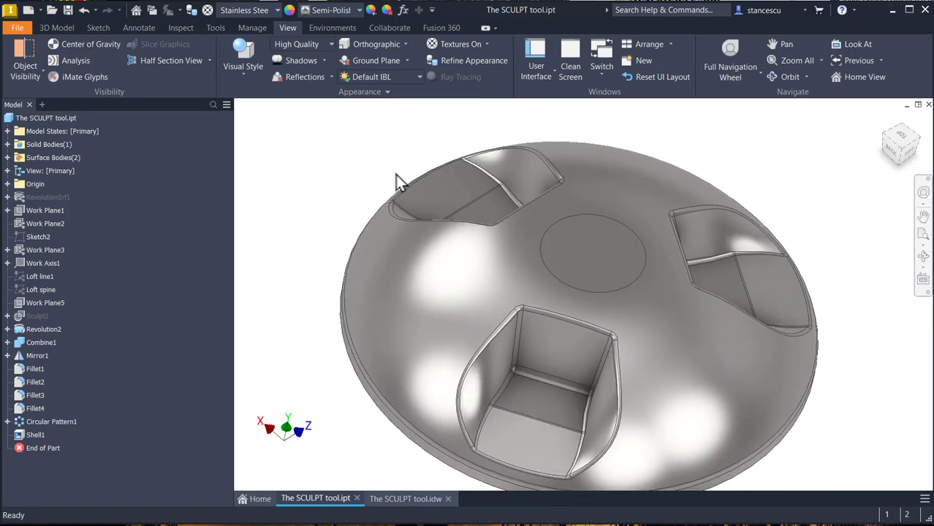
# Step: Open The SCULPT tool.idw to view the finished part's drawing
pyautogui.press('F6')
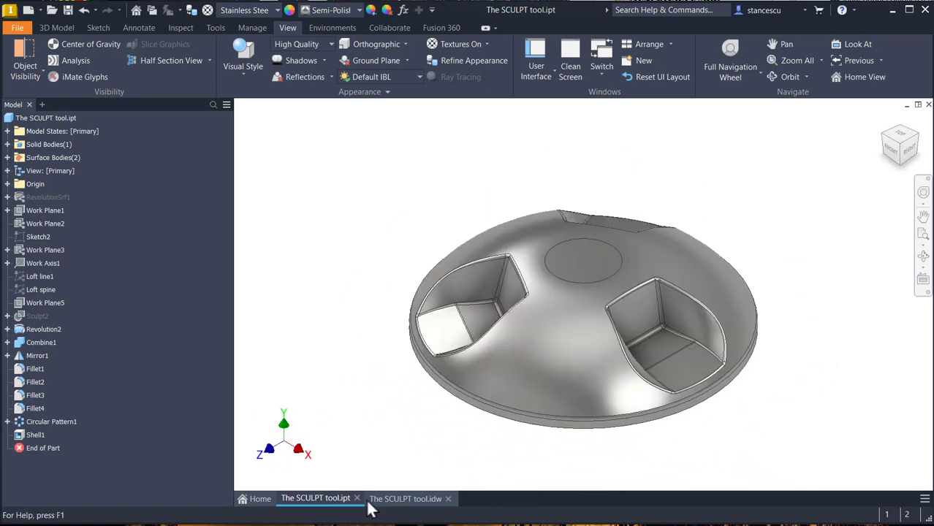
pyautogui.click(407, 500)
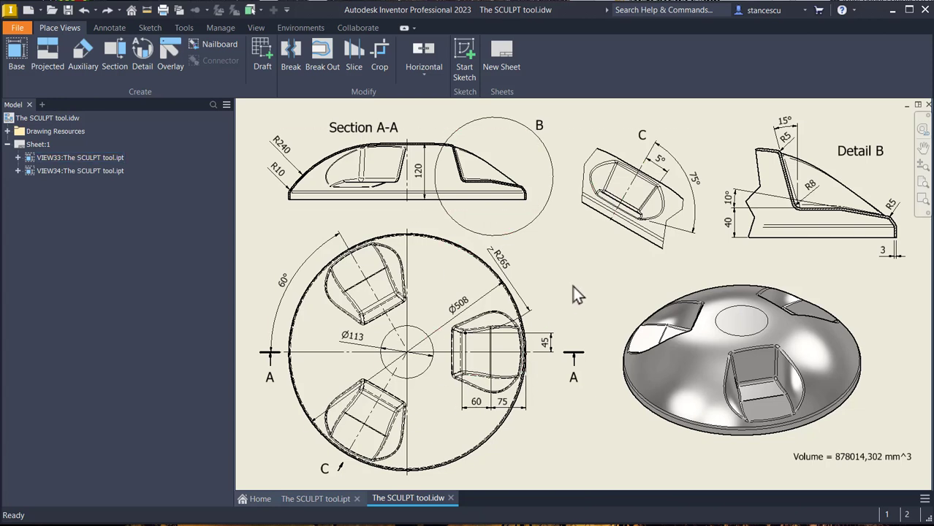
# Step: Create a new part from the metric Standard (mm).ipt template and expand its Origin folder
pyautogui.click(28, 10)
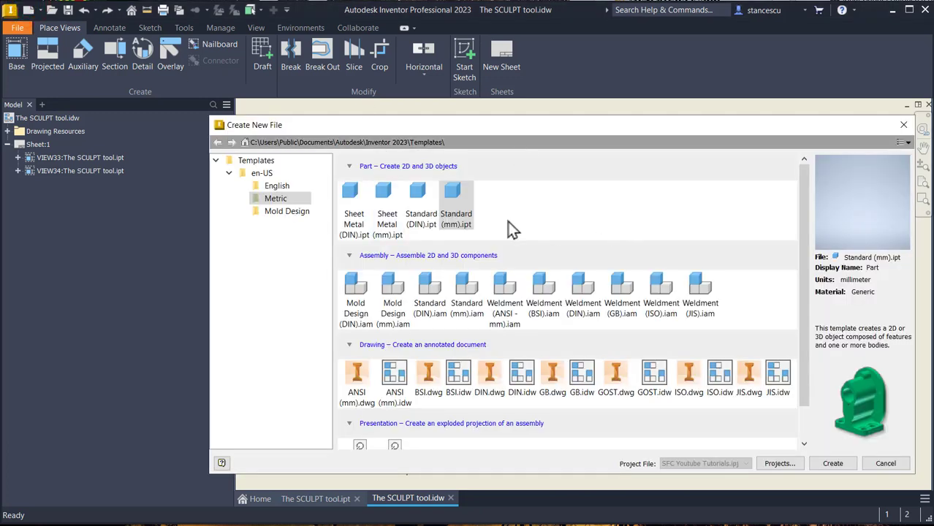
pyautogui.doubleClick(454, 192)
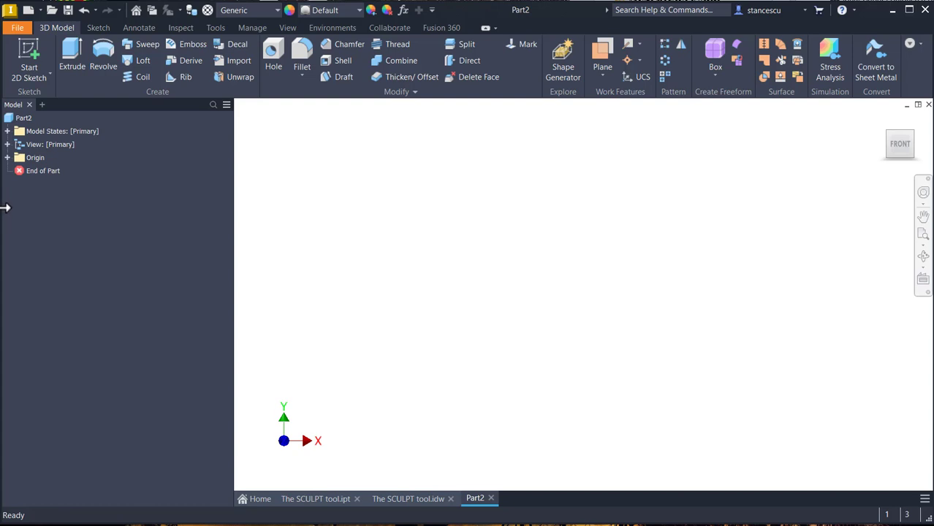
pyautogui.click(7, 157)
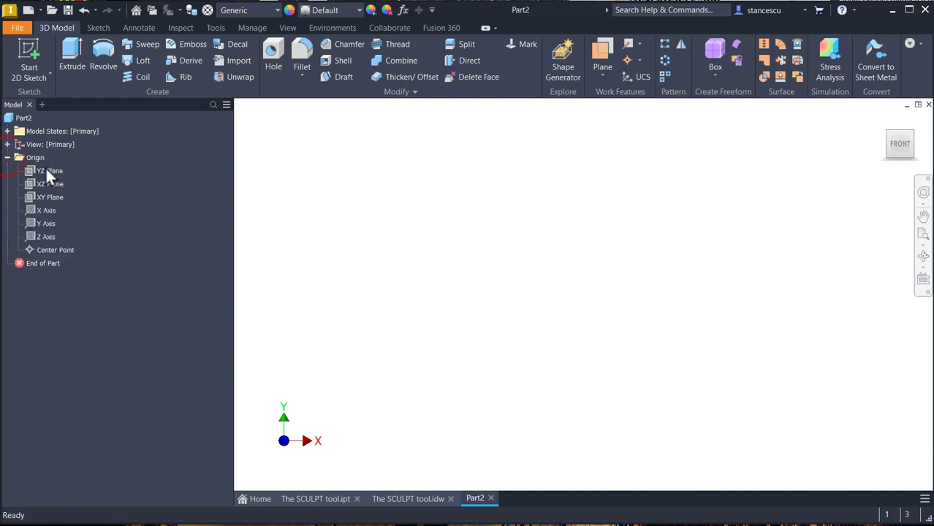
# Step: Try to turn on the visibility of the YZ, XZ and XY origin planes
pyautogui.click(46, 170)
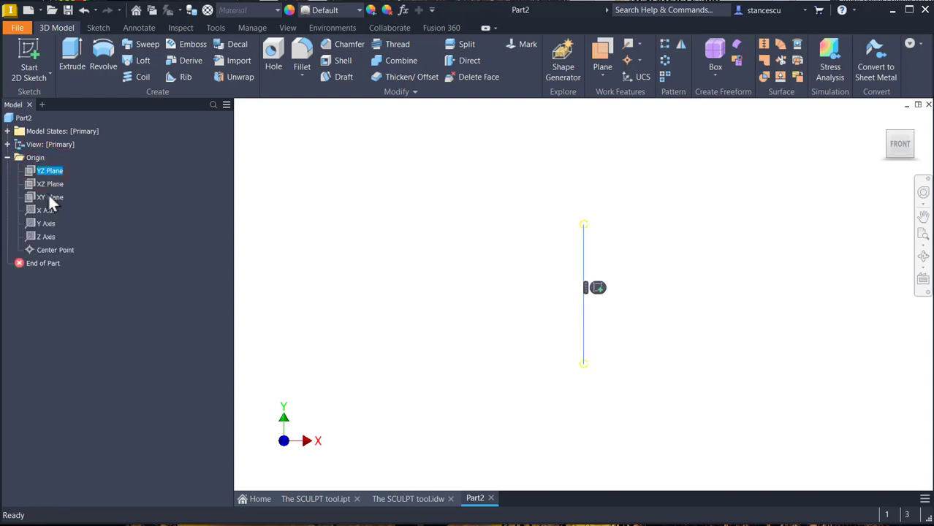
pyautogui.keyDown('shift'); pyautogui.click(49, 196); pyautogui.keyUp('shift')
pyautogui.rightClick(49, 197)
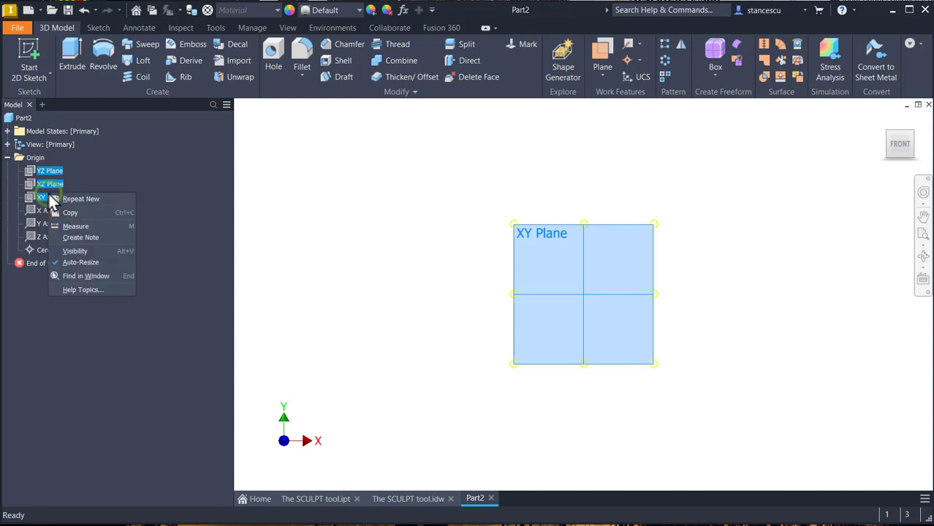
pyautogui.click(99, 246)
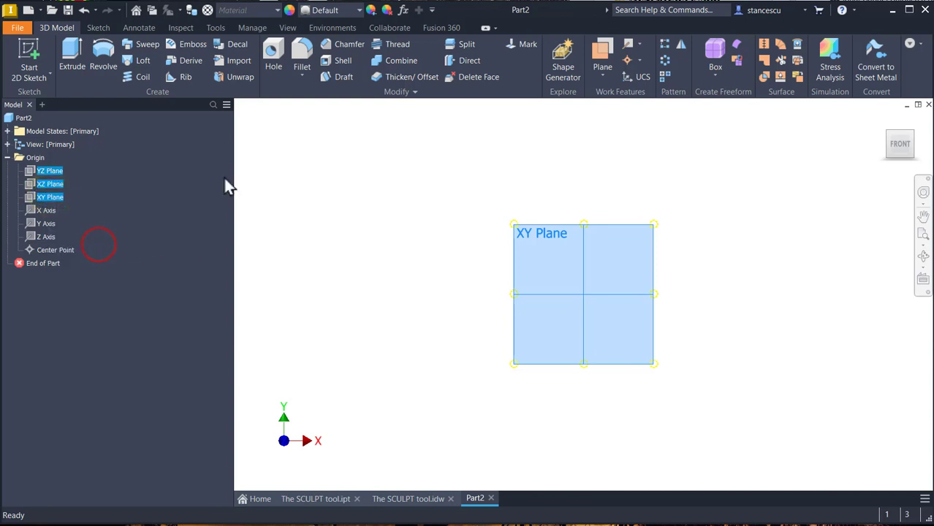
# Step: Sketch a single sloping line on the XY plane, above and to the negative X side of the origin, and finish the sketch
pyautogui.click(31, 62)
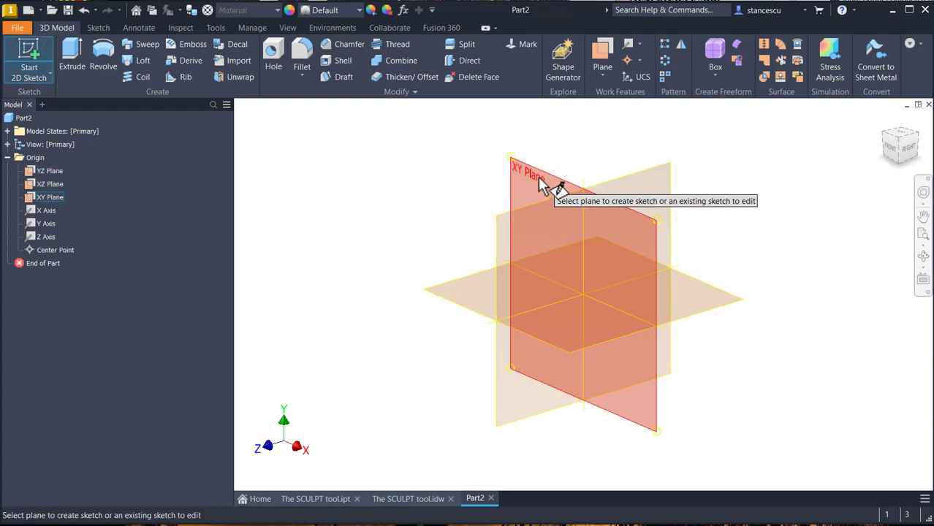
pyautogui.click(537, 177)
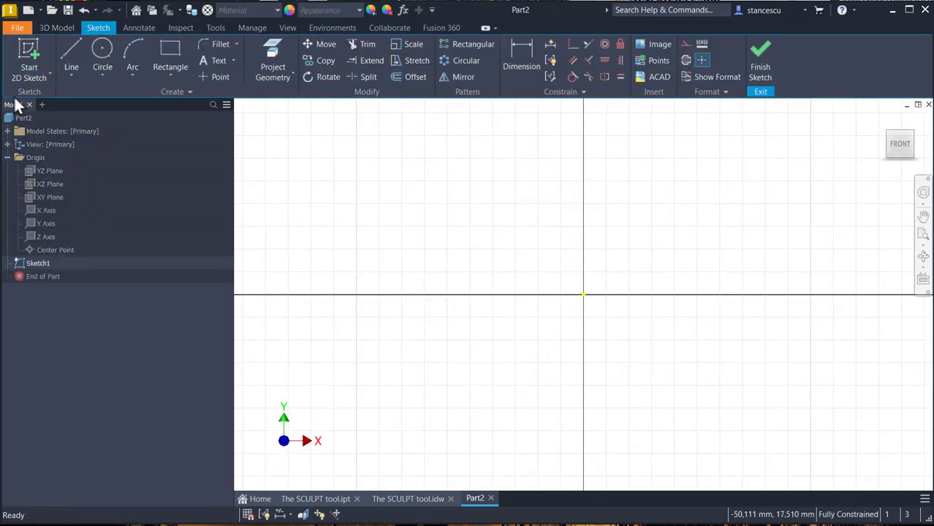
pyautogui.click(59, 44)
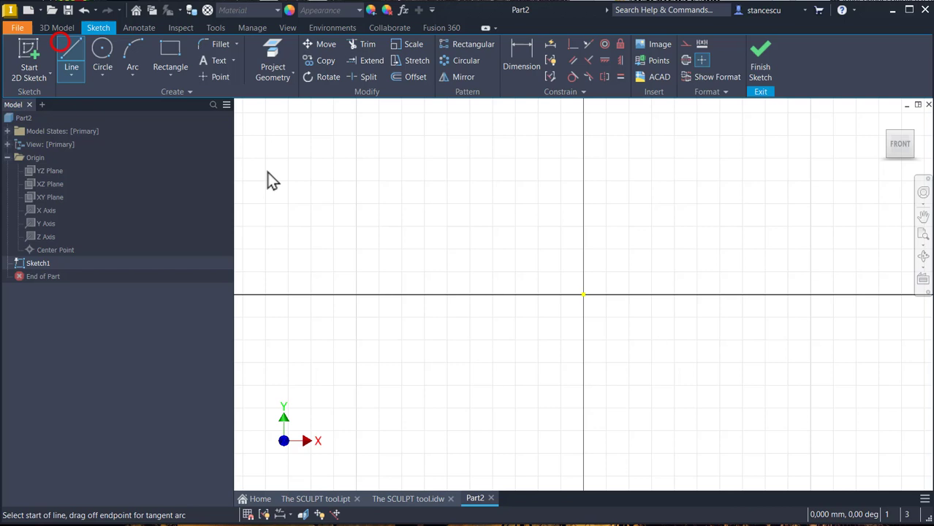
pyautogui.click(363, 253)
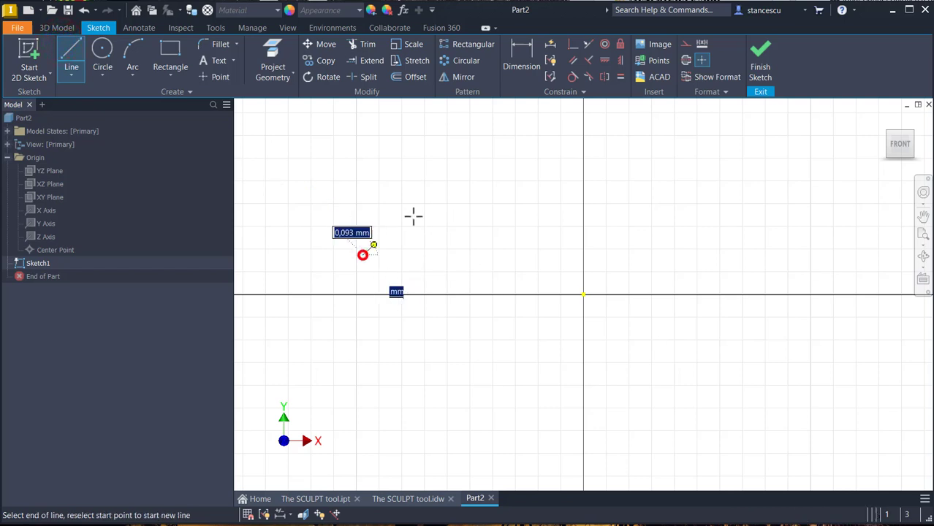
pyautogui.click(485, 111)
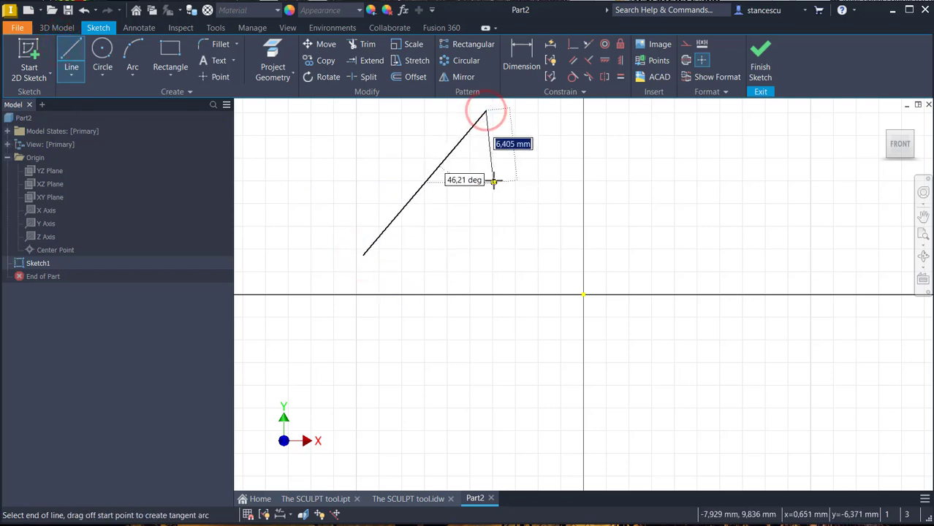
pyautogui.press('Escape')
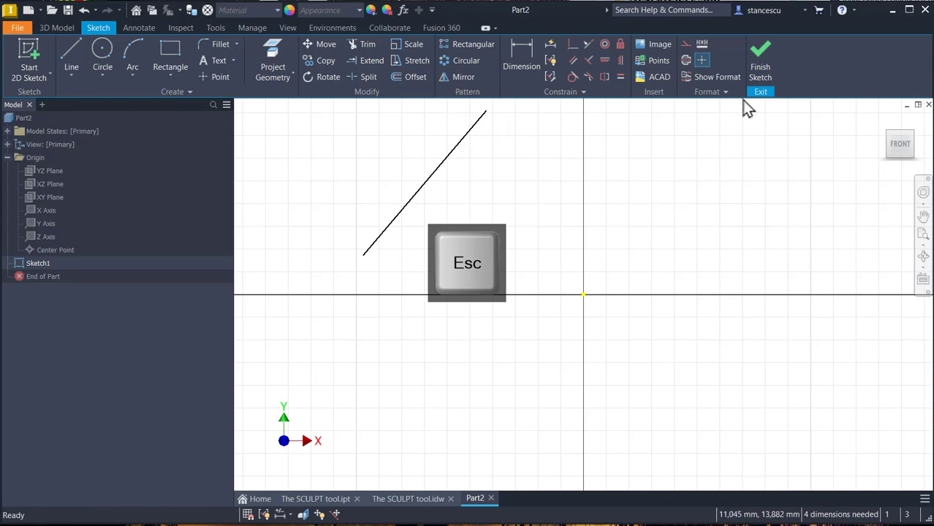
pyautogui.click(770, 57)
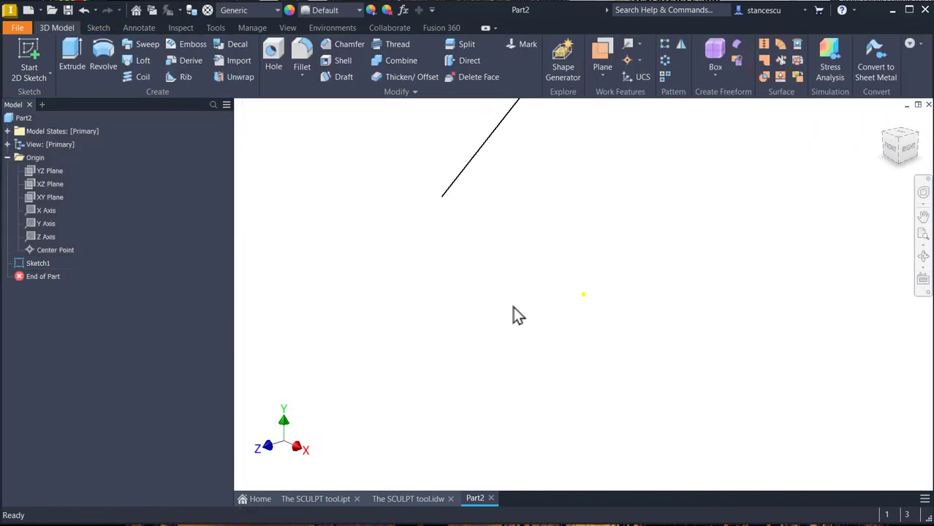
# Step: Make the YZ, XZ and XY origin planes visible alongside the sketched line
pyautogui.click(42, 171)
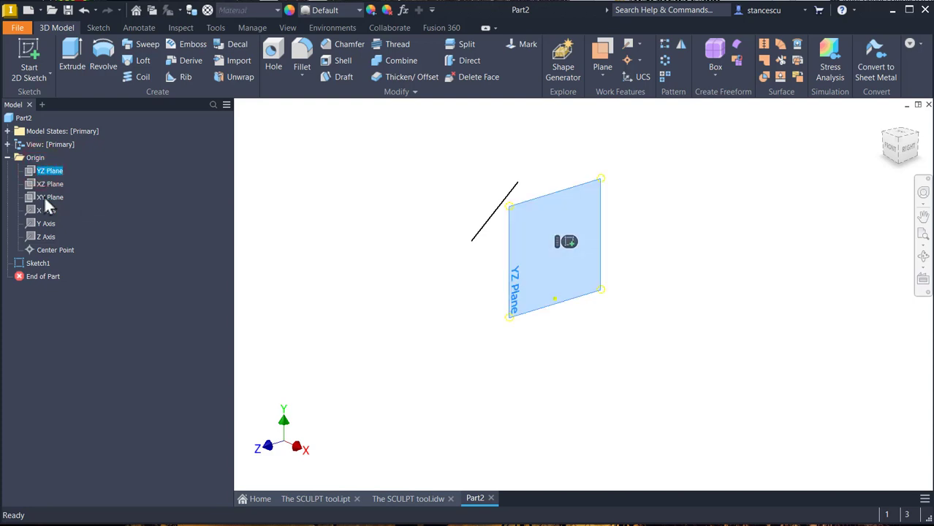
pyautogui.keyDown('shift'); pyautogui.click(44, 196); pyautogui.keyUp('shift')
pyautogui.rightClick(45, 196)
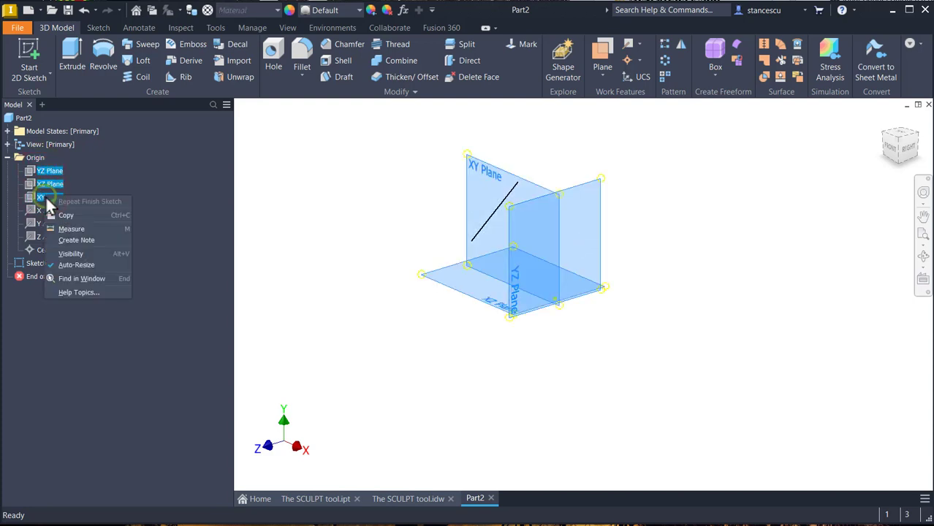
pyautogui.click(71, 252)
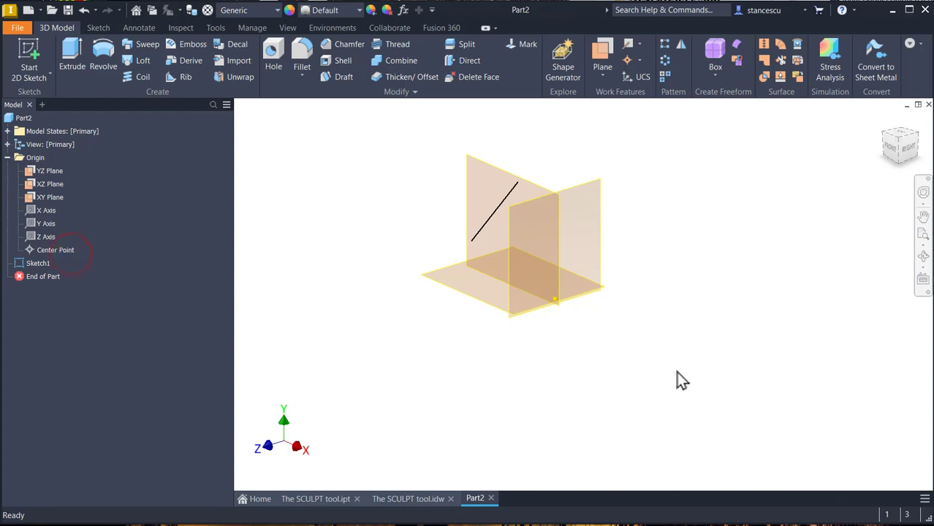
pyautogui.press('F6')
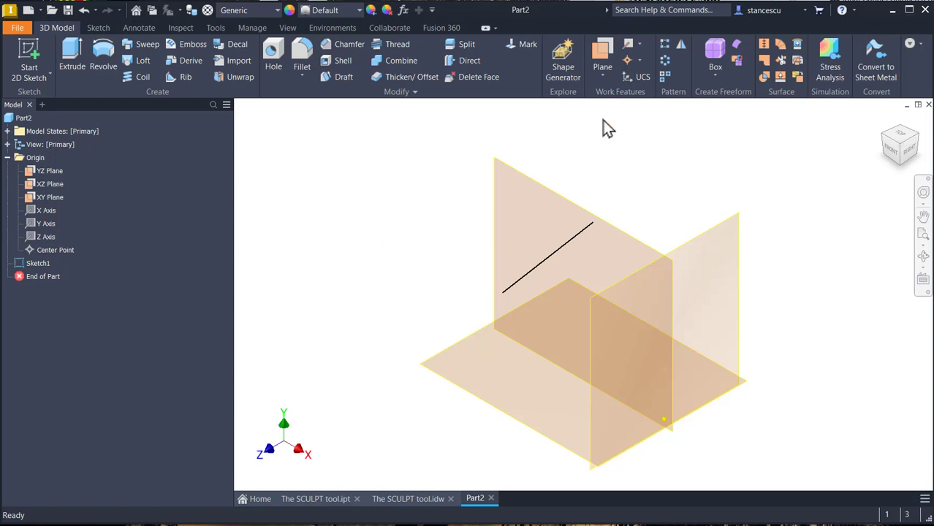
# Step: Create a work plane through the sketched line at an angle of 115° to the XY plane
pyautogui.click(599, 51)
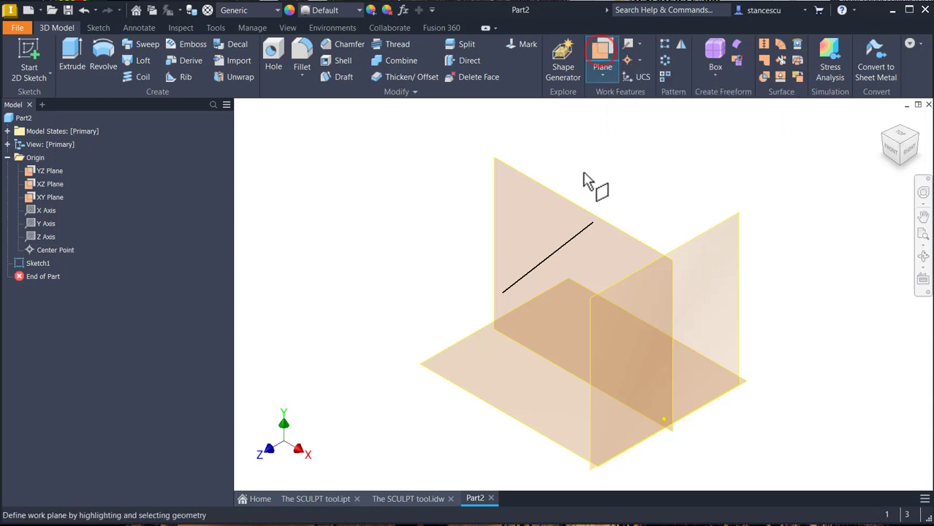
pyautogui.click(559, 256)
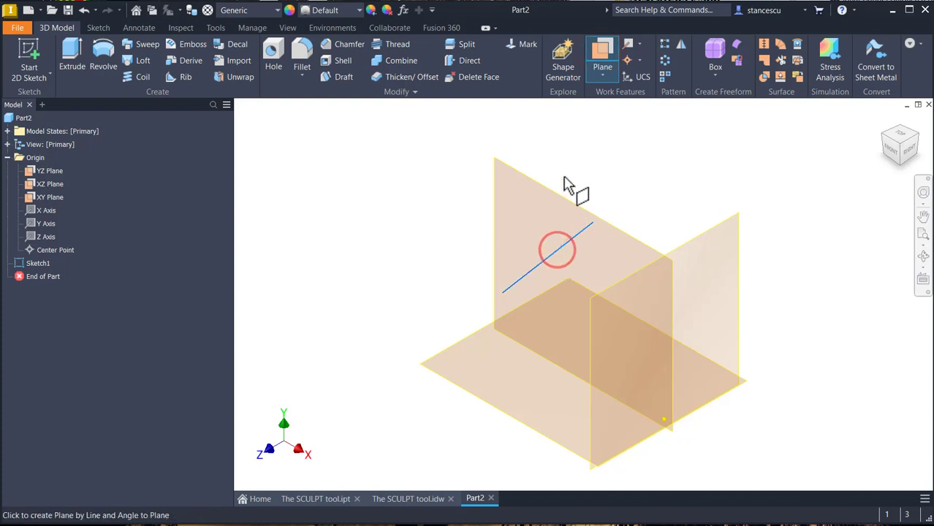
pyautogui.click(562, 203)
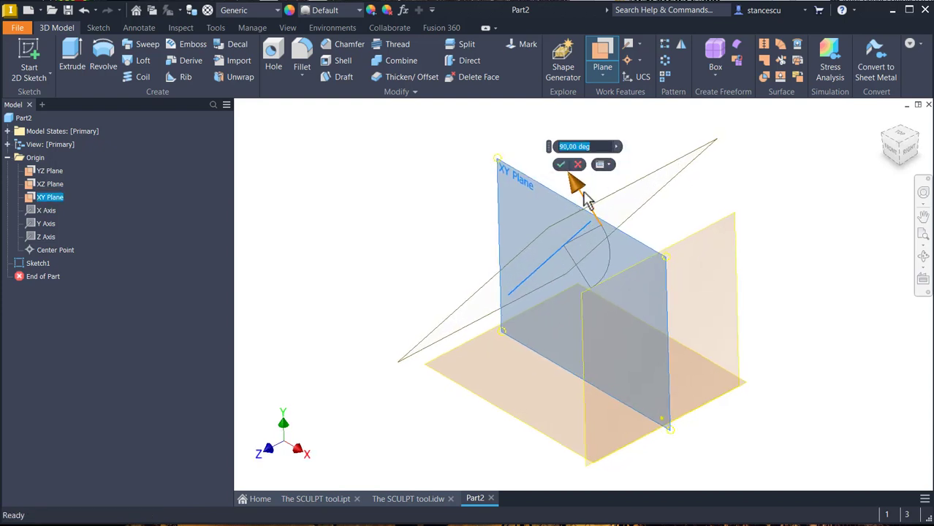
pyautogui.moveTo(582, 194); pyautogui.dragTo(553, 177)
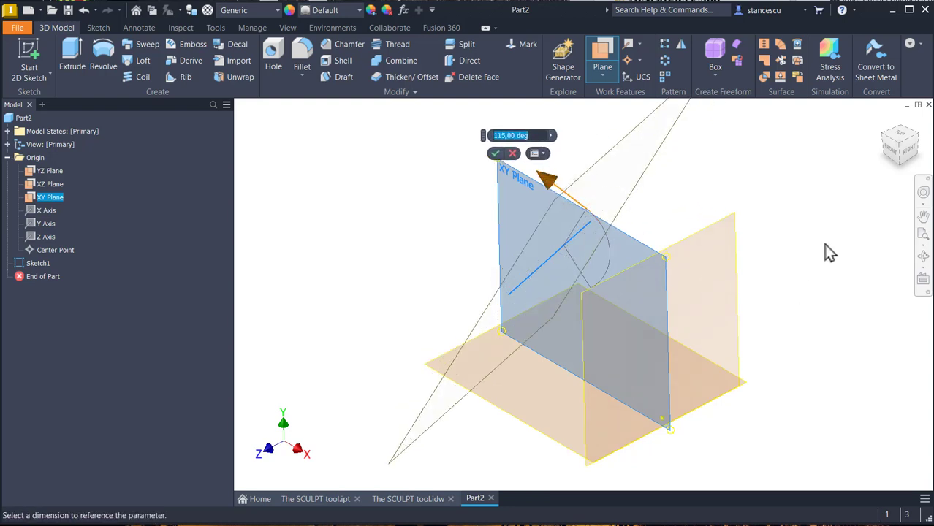
pyautogui.click(495, 154)
pyautogui.click(395, 264)
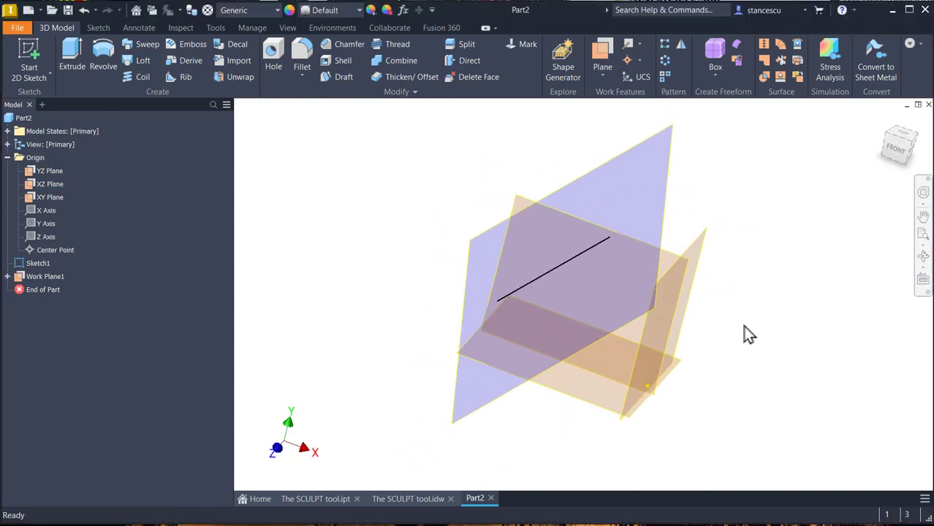
# Step: Sculpt a new solid enclosed by the angled work plane and the XY, XZ and YZ origin planes
pyautogui.press('F6')
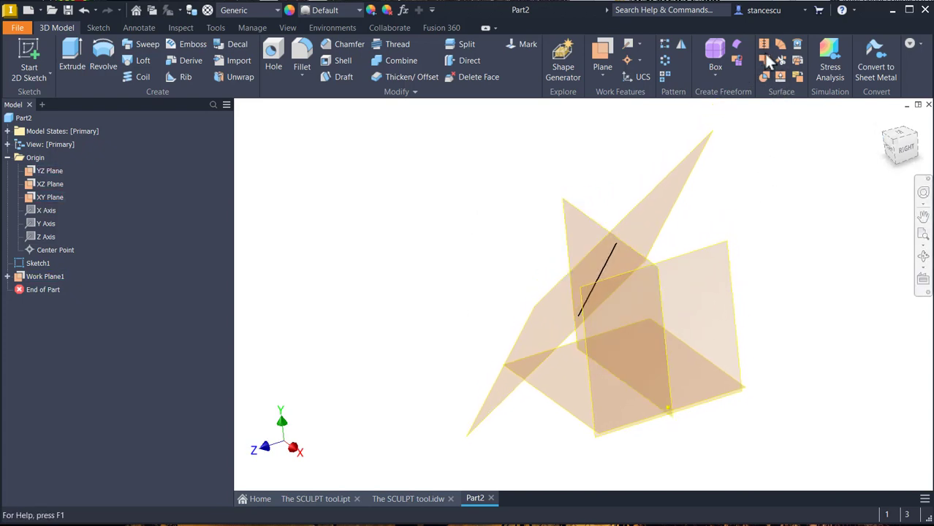
pyautogui.click(764, 76)
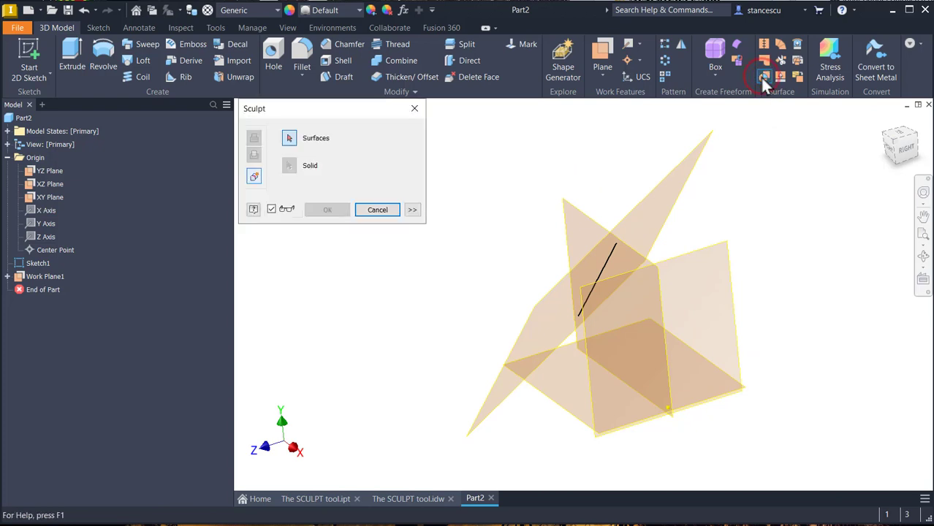
pyautogui.click(678, 198)
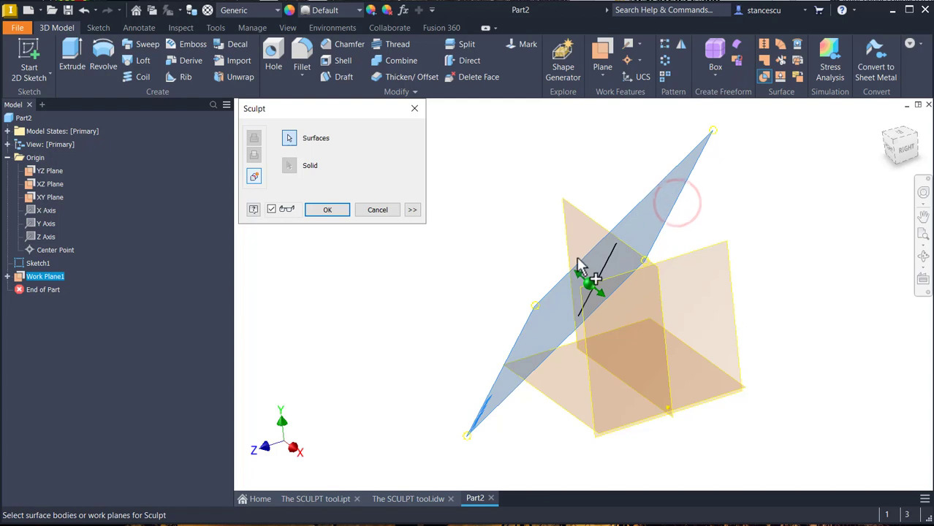
pyautogui.click(578, 215)
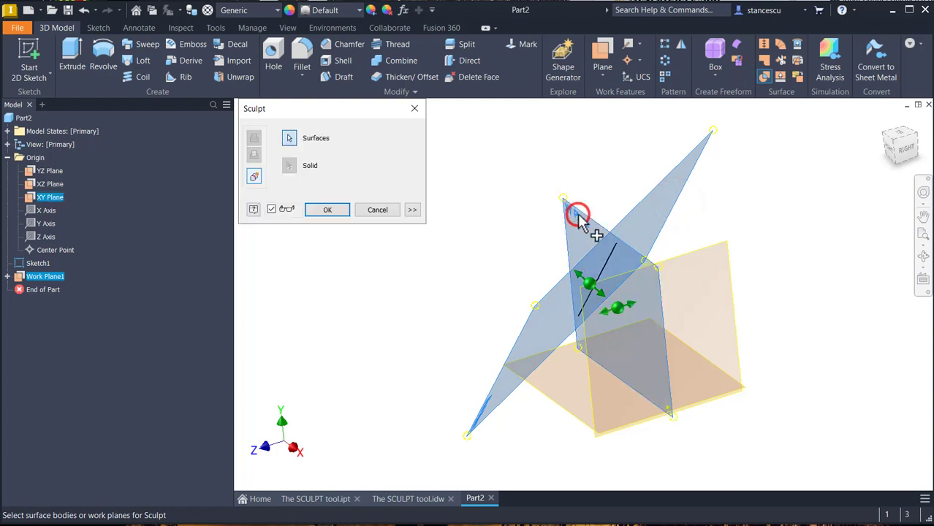
pyautogui.click(561, 418)
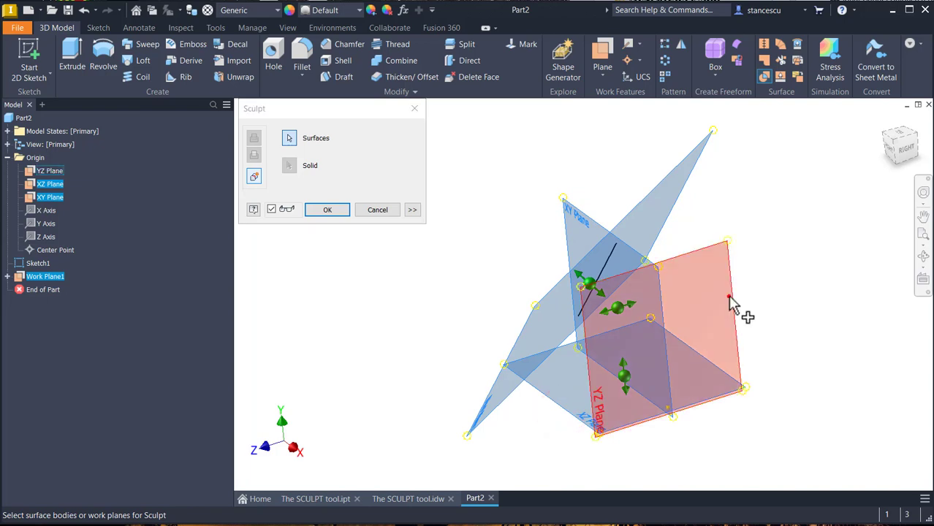
pyautogui.click(730, 299)
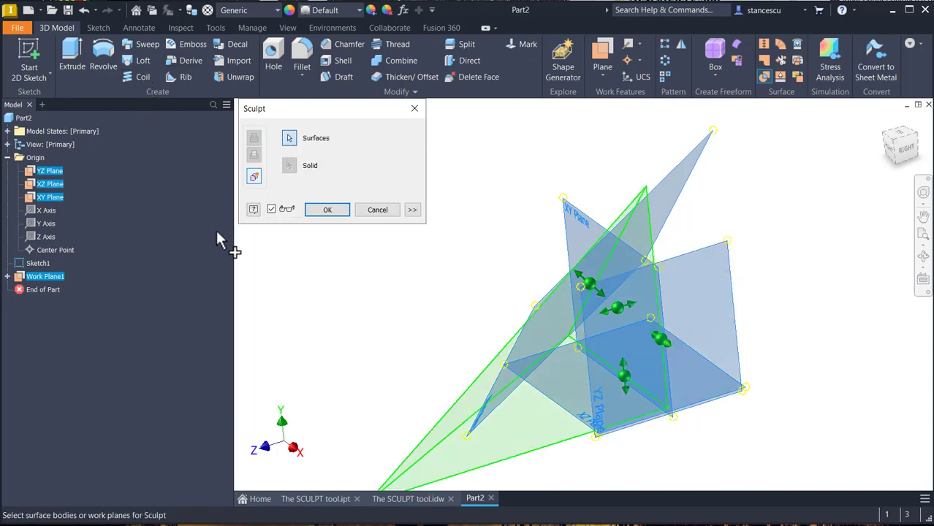
pyautogui.click(327, 210)
pyautogui.moveTo(330, 223)
pyautogui.keyDown('shift'); pyautogui.mouseDown(button='middle')
pyautogui.moveTo(567, 239)
pyautogui.moveTo(606, 199)
pyautogui.moveTo(444, 313)
pyautogui.moveTo(567, 322)
pyautogui.moveTo(767, 403)
pyautogui.moveTo(746, 346)
pyautogui.moveTo(650, 234)
pyautogui.moveTo(653, 308)
pyautogui.moveTo(657, 250)
pyautogui.moveTo(815, 259)
pyautogui.moveTo(531, 200)
pyautogui.mouseUp(button='middle'); pyautogui.keyUp('shift')
pyautogui.click(534, 194)
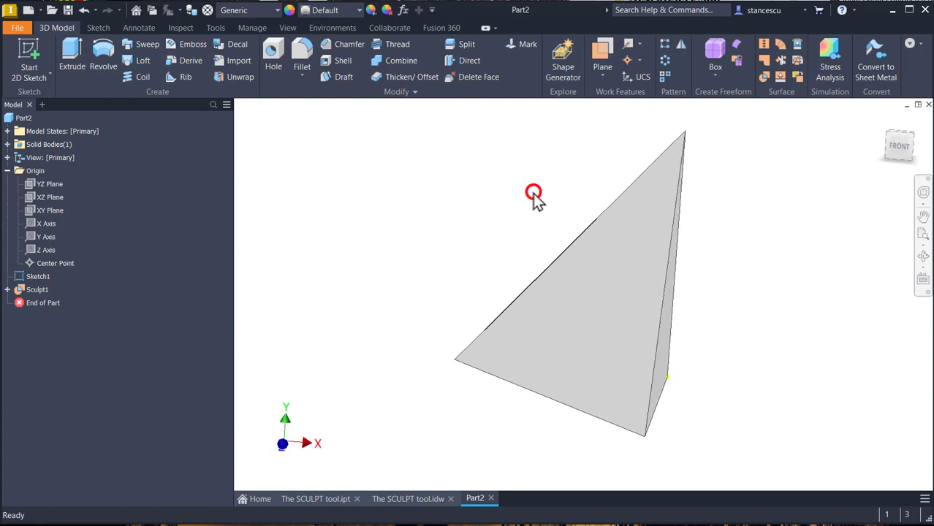
pyautogui.keyDown('shift'); pyautogui.moveTo(510, 168); pyautogui.dragTo(749, 217, button='middle'); pyautogui.keyUp('shift')
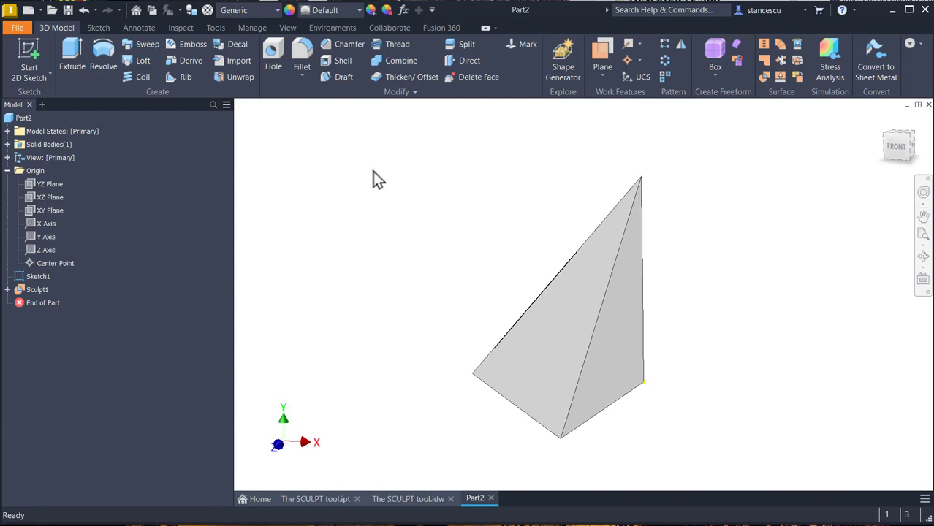
pyautogui.press('F6')
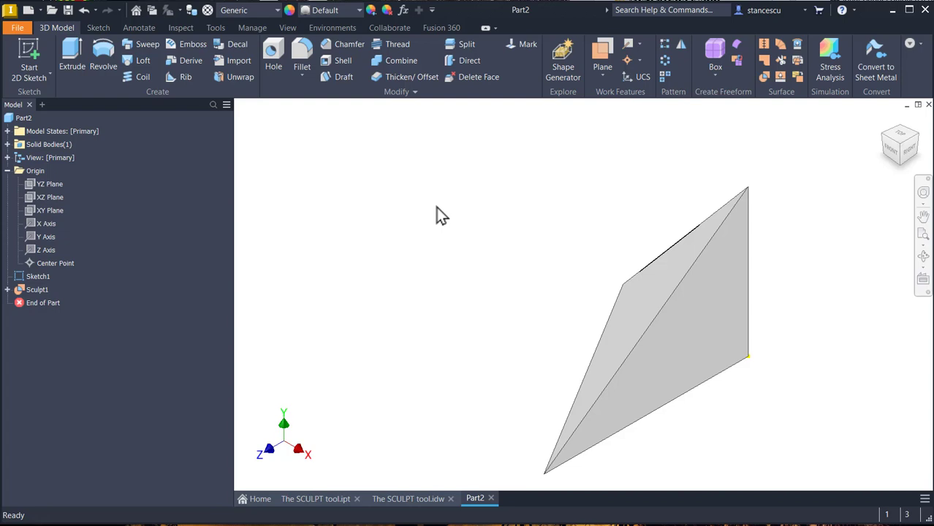
pyautogui.keyDown('shift'); pyautogui.moveTo(436, 208); pyautogui.dragTo(519, 238, button='middle'); pyautogui.keyUp('shift')
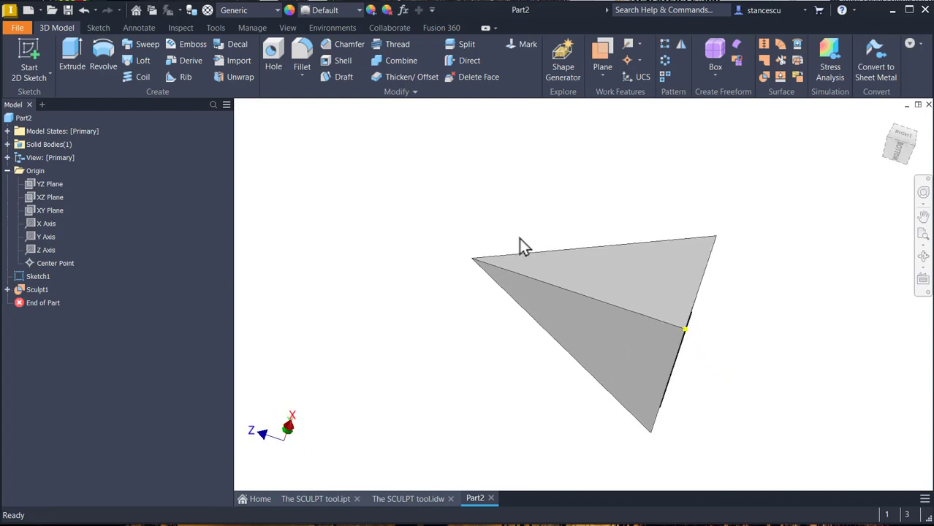
pyautogui.press('F6')
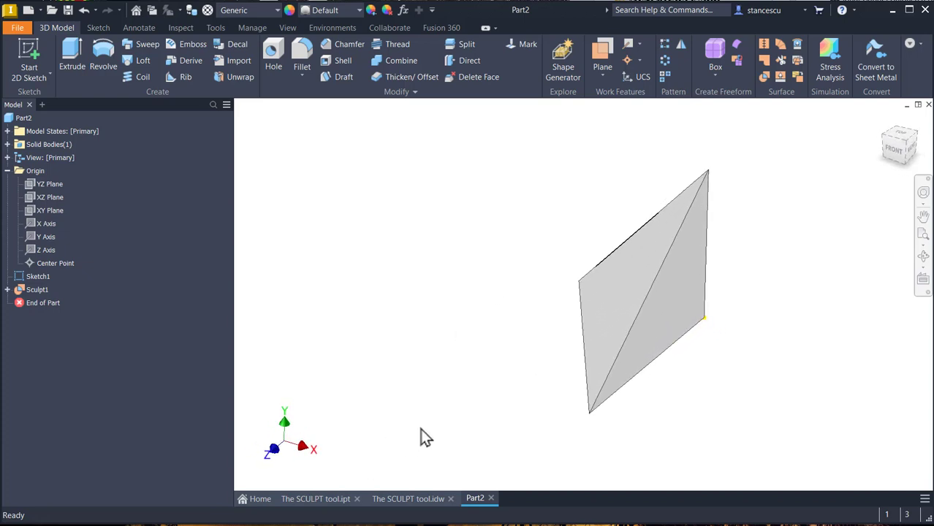
# Step: Undo the last Sculpt feature to bring back the angled work plane and the visible origin planes
pyautogui.click(428, 392)
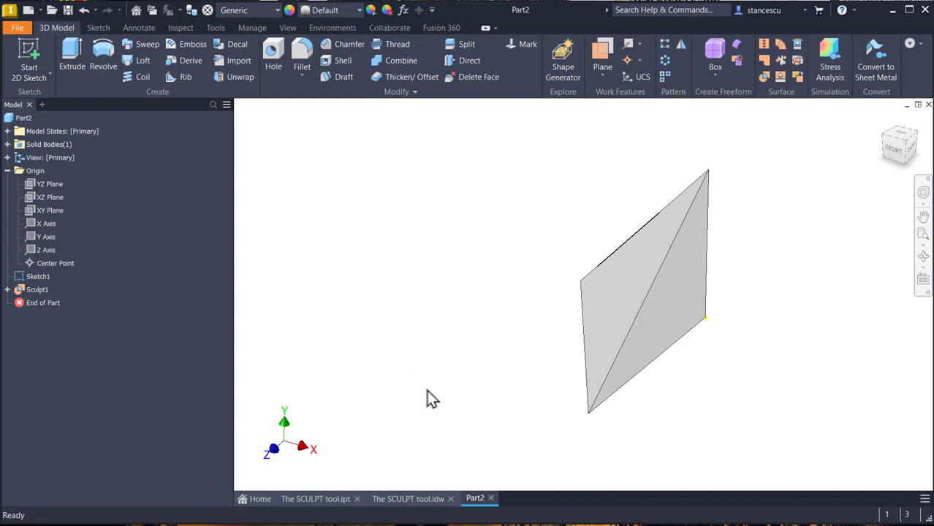
pyautogui.hotkey('ctrl', 'z')
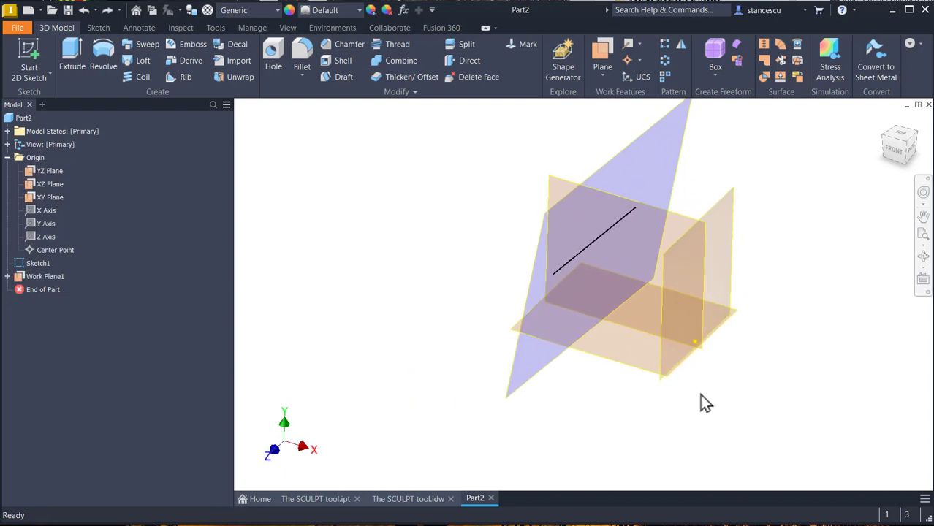
# Step: Set the angle of the work plane through the sketched line to 90° from the XY plane
pyautogui.moveTo(700, 404)
pyautogui.keyDown('shift'); pyautogui.mouseDown(button='middle')
pyautogui.moveTo(618, 511)
pyautogui.moveTo(596, 495)
pyautogui.moveTo(702, 359)
pyautogui.moveTo(656, 313)
pyautogui.moveTo(673, 233)
pyautogui.mouseUp(button='middle'); pyautogui.keyUp('shift')
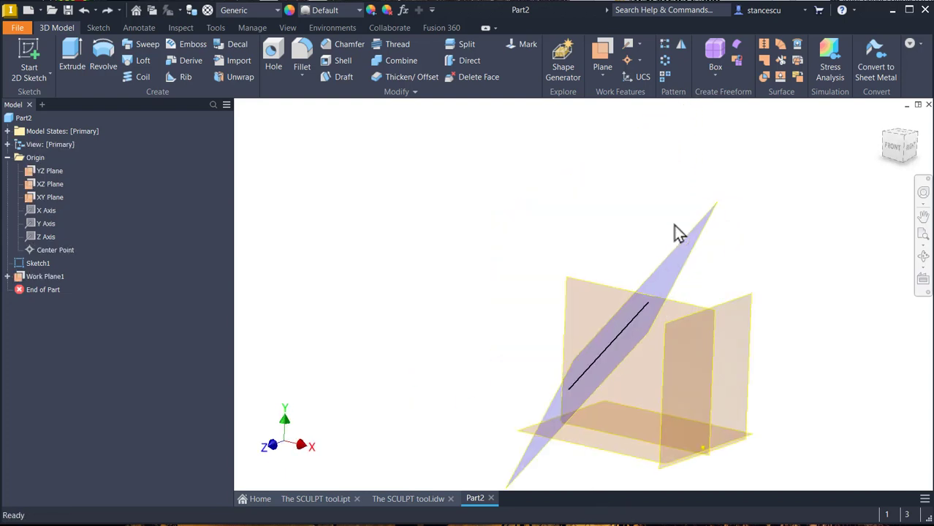
pyautogui.click(668, 288)
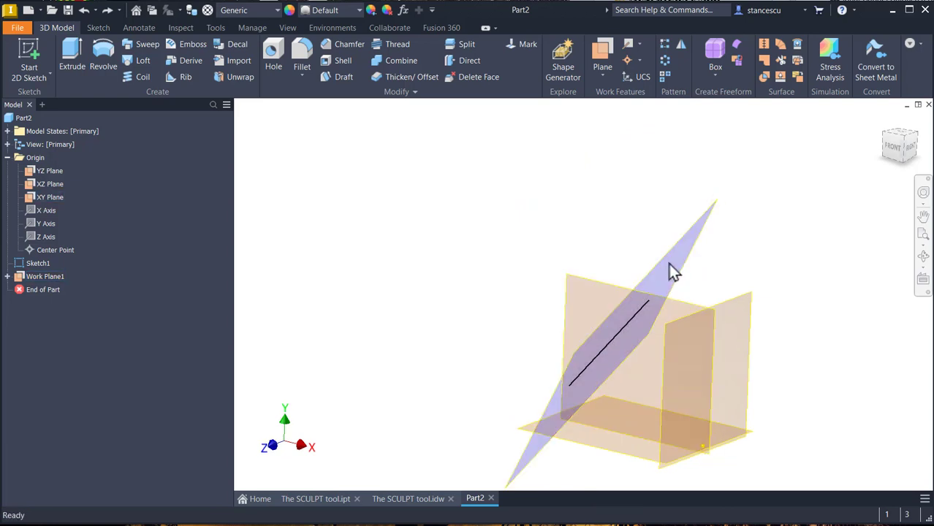
pyautogui.click(674, 275)
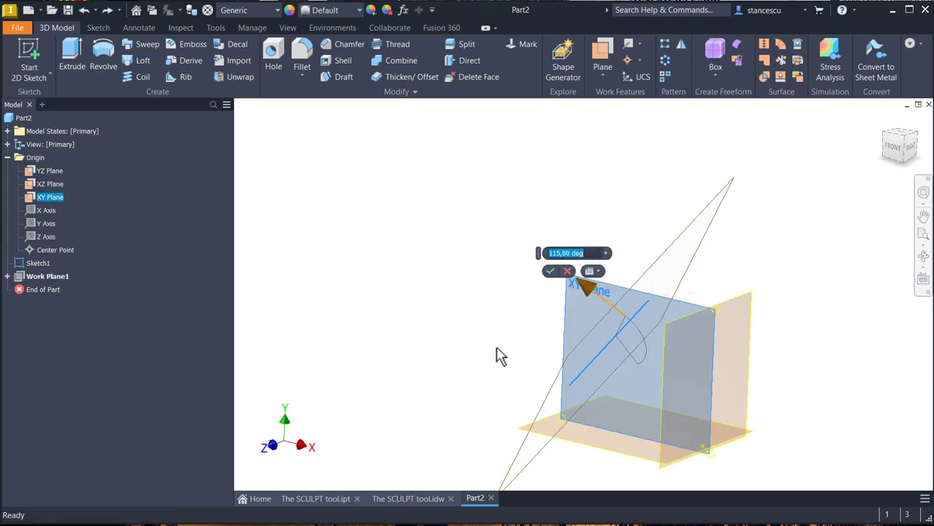
pyautogui.write('90')
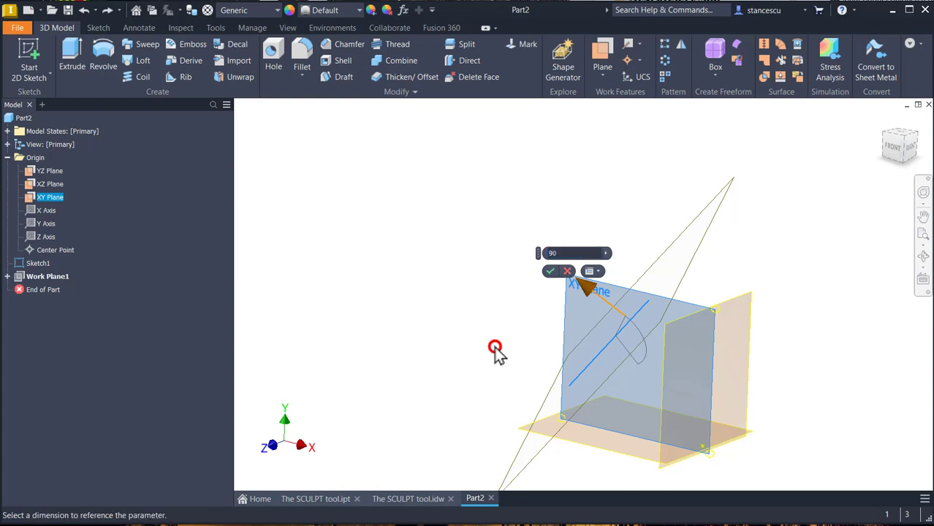
pyautogui.press('Return')
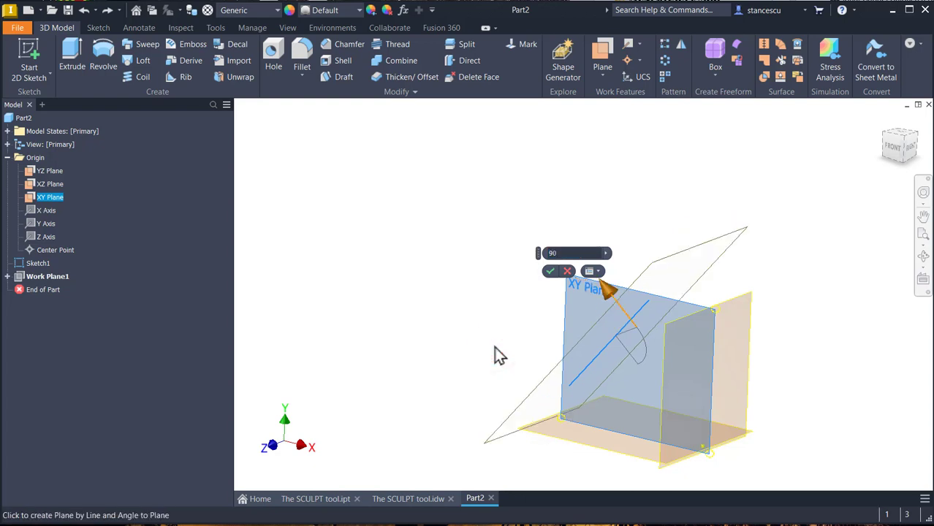
pyautogui.click(548, 271)
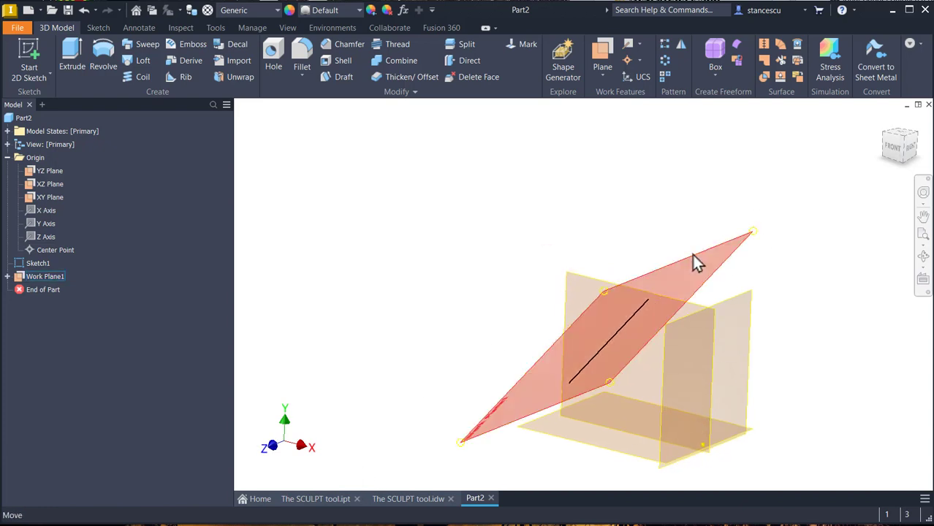
# Step: Try to sculpt a new solid between the work plane and the XY, YZ and XZ planes, and undo the last work plane angle change
pyautogui.keyDown('shift'); pyautogui.moveTo(704, 298); pyautogui.dragTo(733, 205, button='middle'); pyautogui.keyUp('shift')
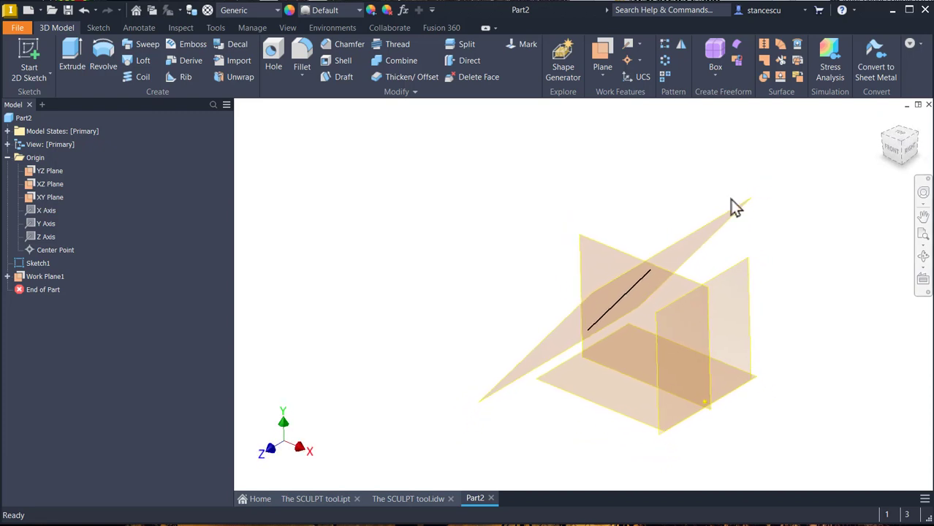
pyautogui.scroll(-3, 453, 374)
pyautogui.scroll(1, 752, 223)
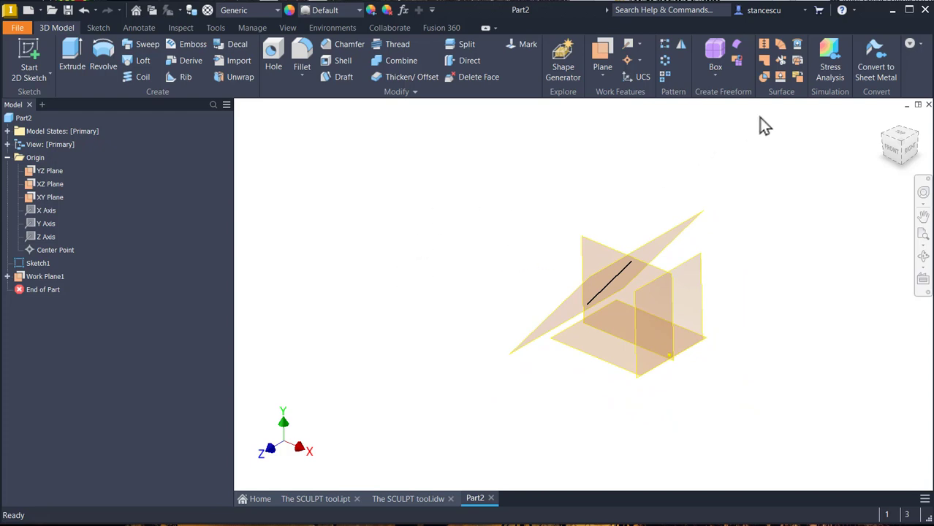
pyautogui.click(766, 78)
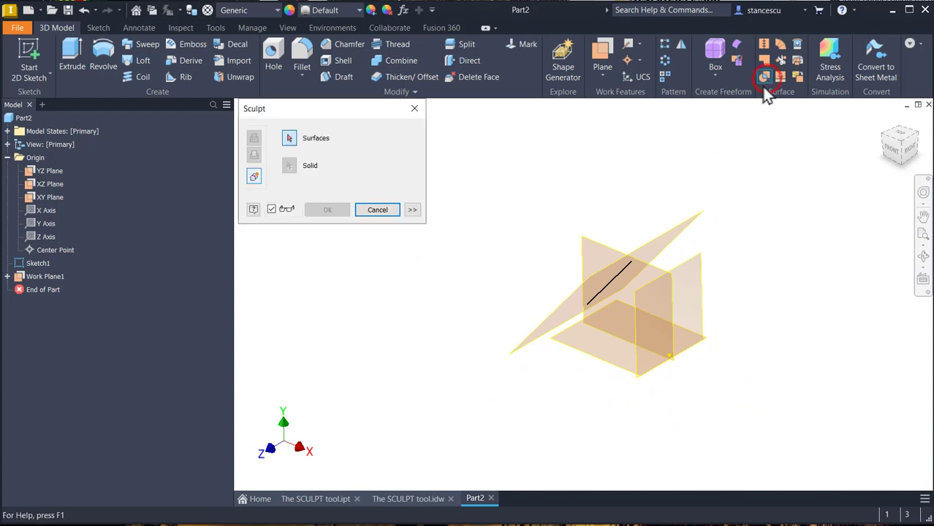
pyautogui.click(609, 253)
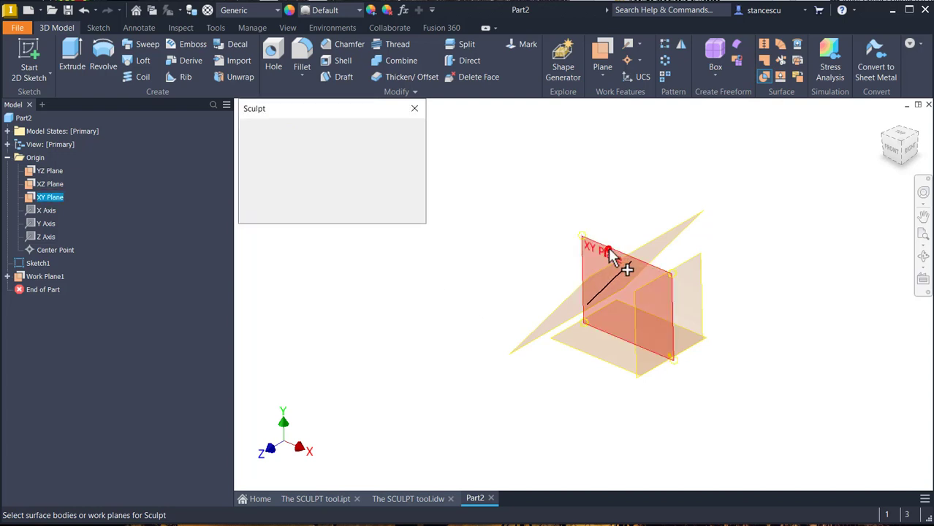
pyautogui.click(656, 248)
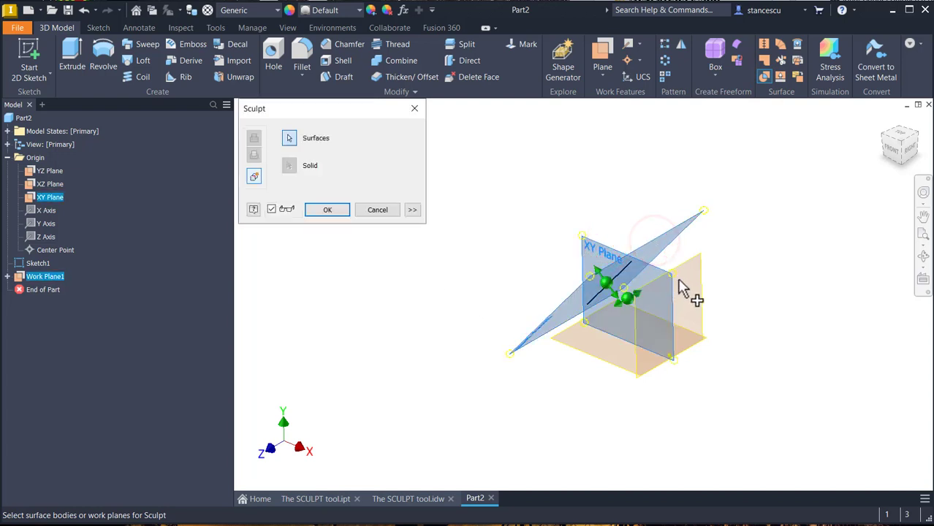
pyautogui.click(690, 260)
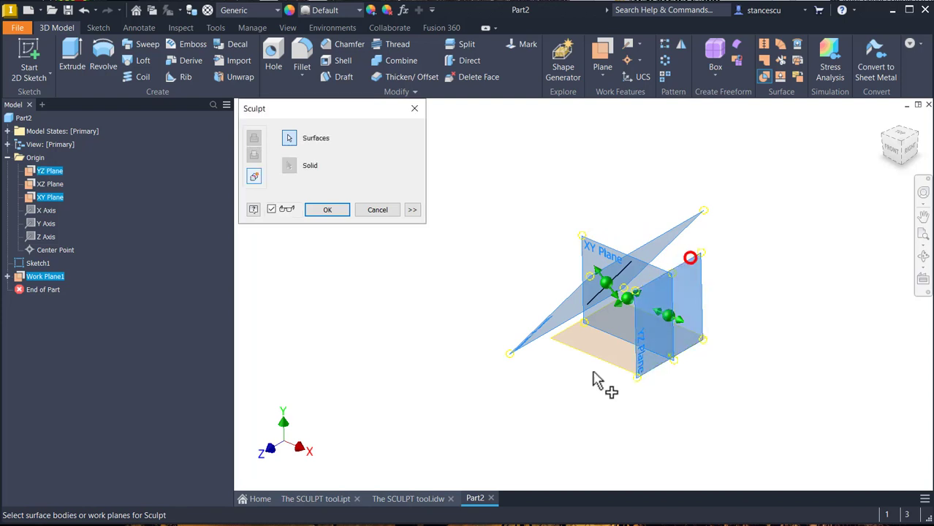
pyautogui.click(598, 365)
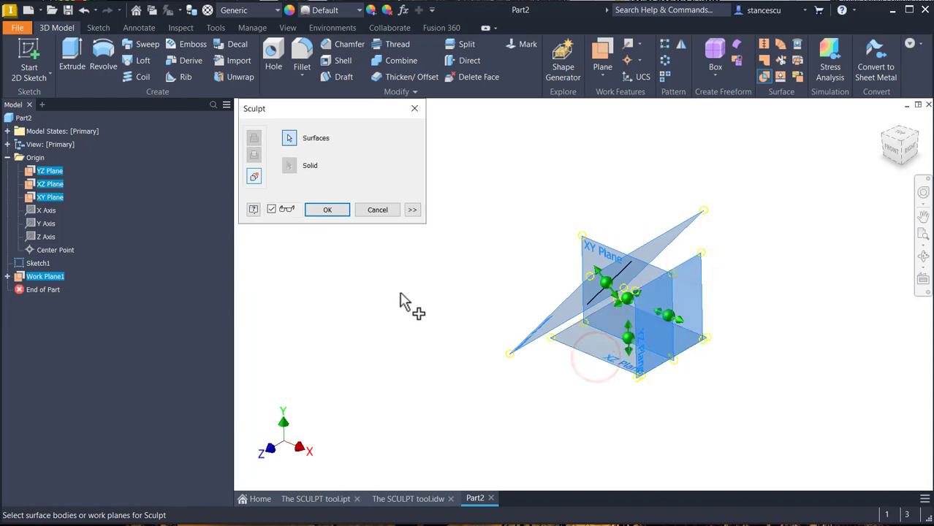
pyautogui.click(338, 213)
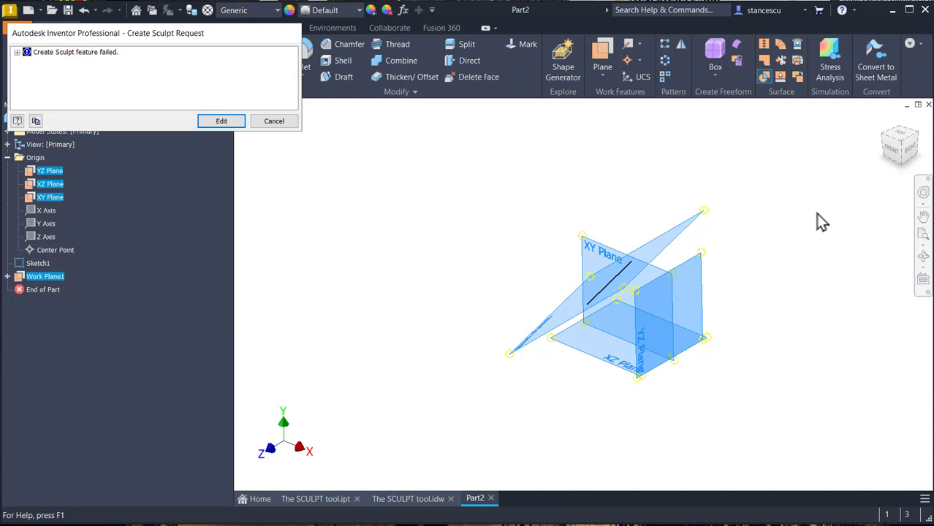
pyautogui.click(274, 123)
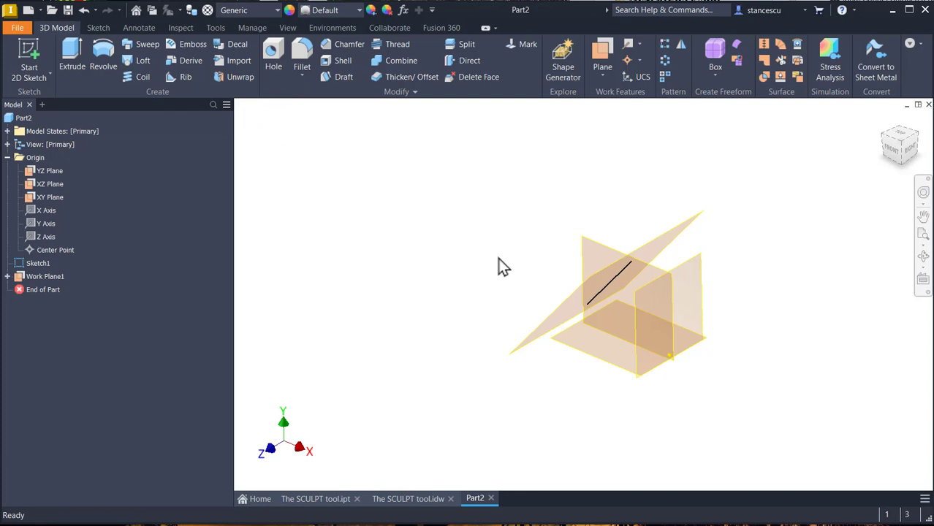
pyautogui.hotkey('ctrl', 'z')
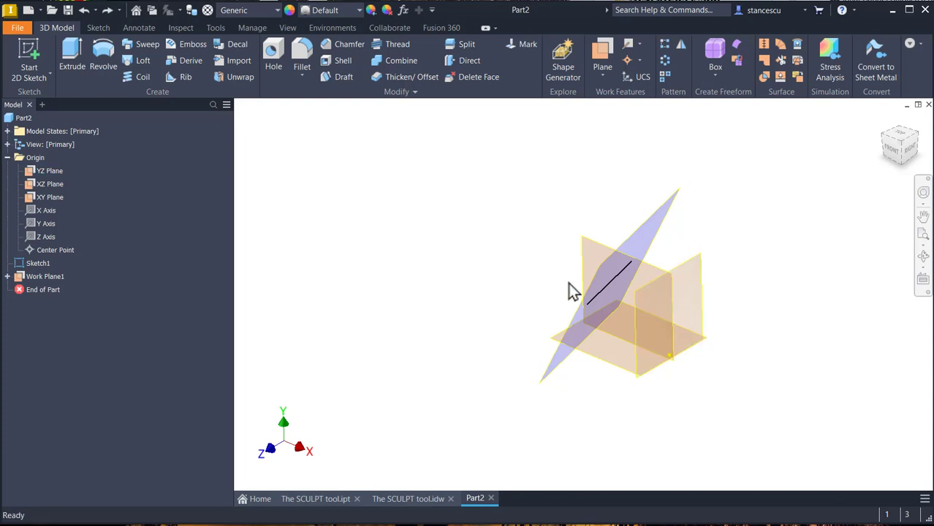
# Step: Sketch a single sloping line on the YZ plane above the origin, rising towards negative Z, and finish the sketch
pyautogui.keyDown('shift'); pyautogui.moveTo(563, 246); pyautogui.dragTo(646, 344, button='middle'); pyautogui.keyUp('shift')
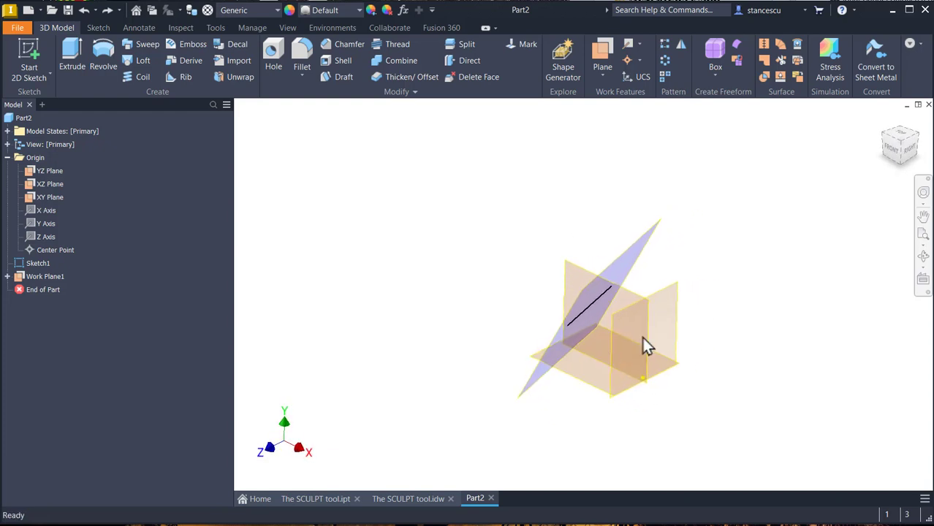
pyautogui.click(672, 338)
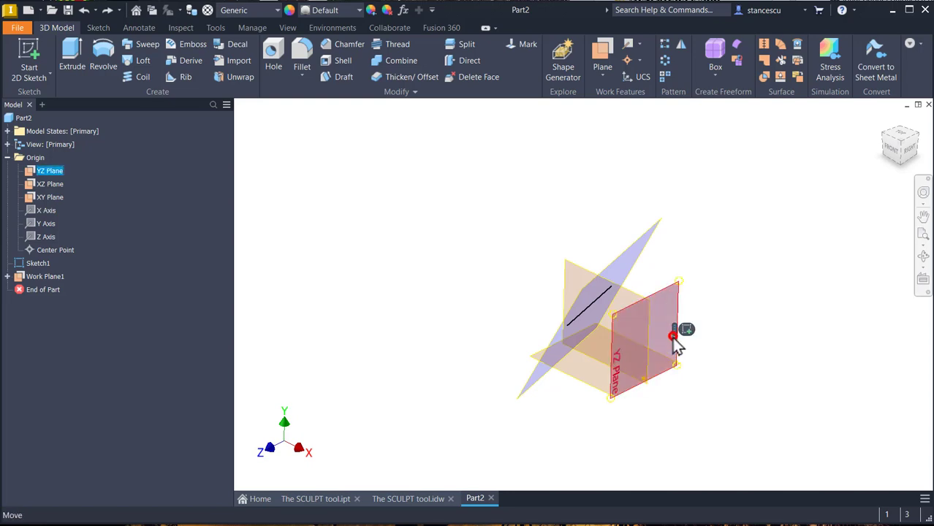
pyautogui.press('s')
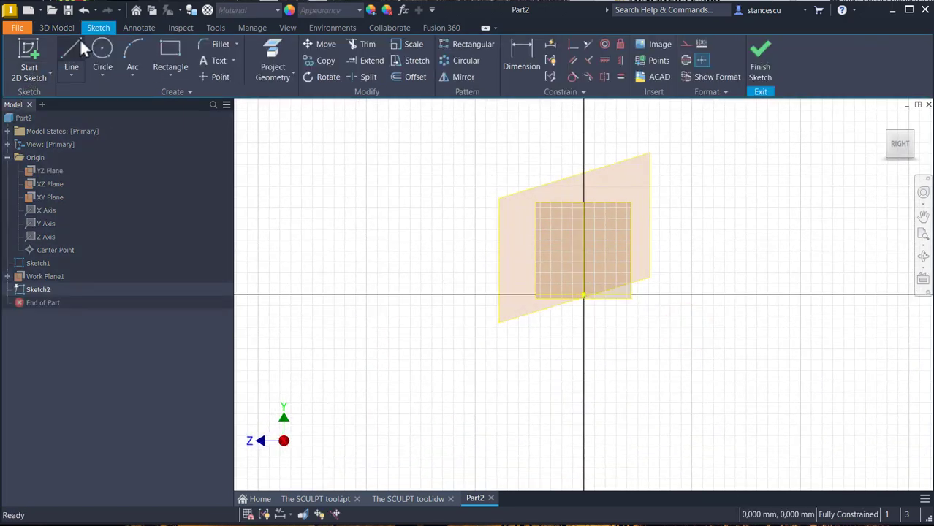
pyautogui.click(80, 46)
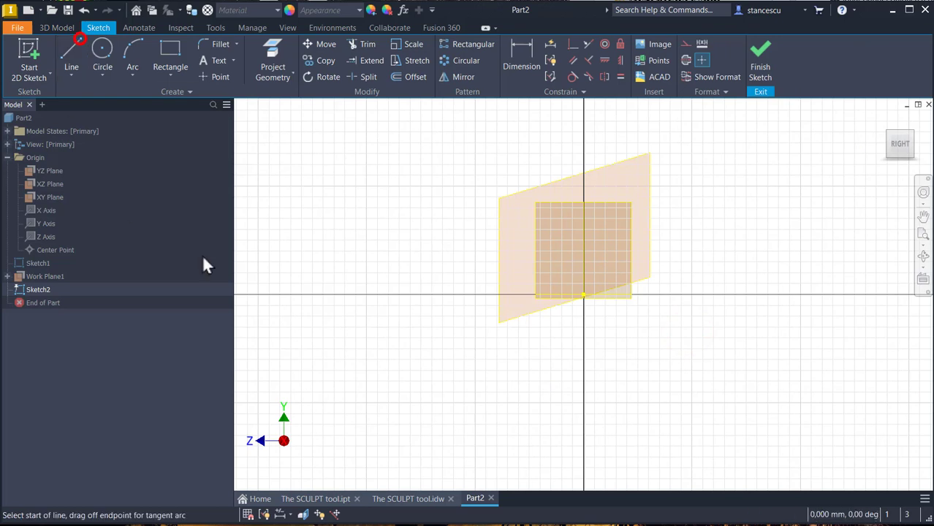
pyautogui.click(543, 261)
pyautogui.click(623, 221)
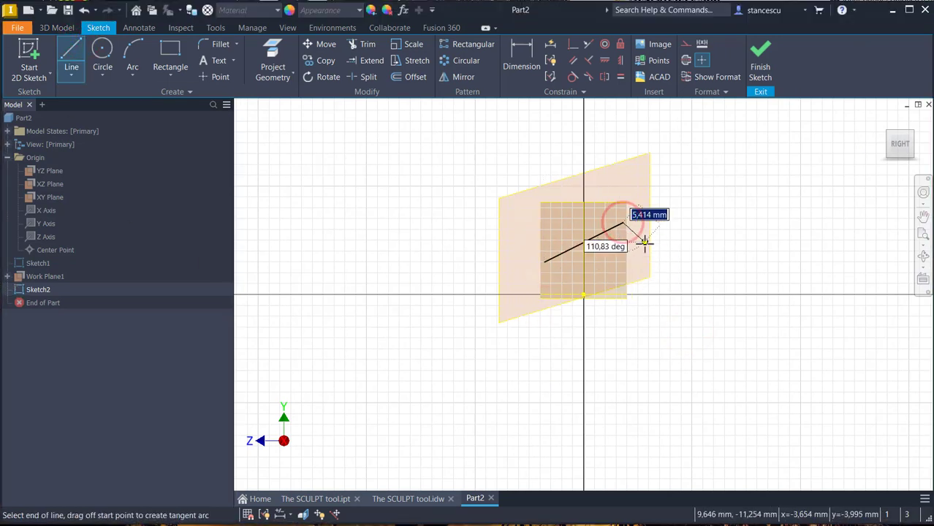
pyautogui.press('Escape')
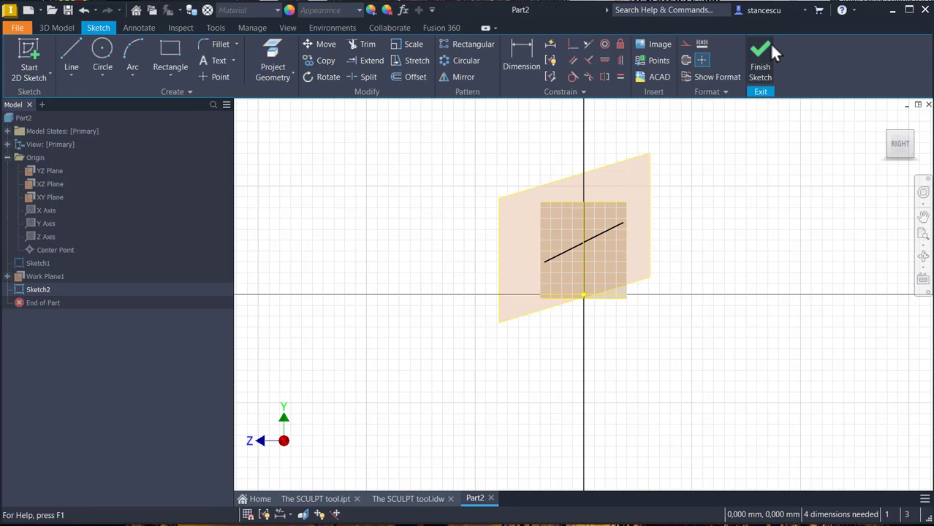
pyautogui.click(760, 55)
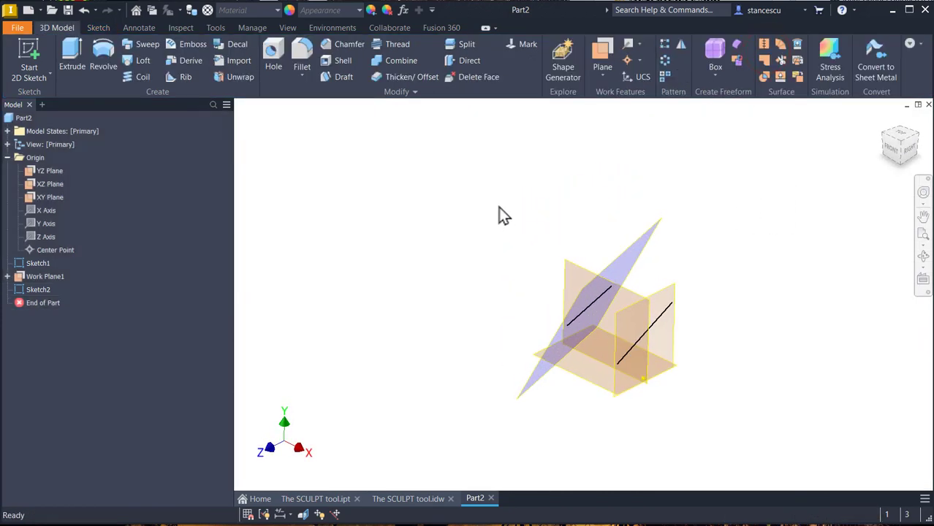
# Step: Create a work plane through the sketched line on the YZ plane, at 90° to the YZ plane
pyautogui.click(608, 47)
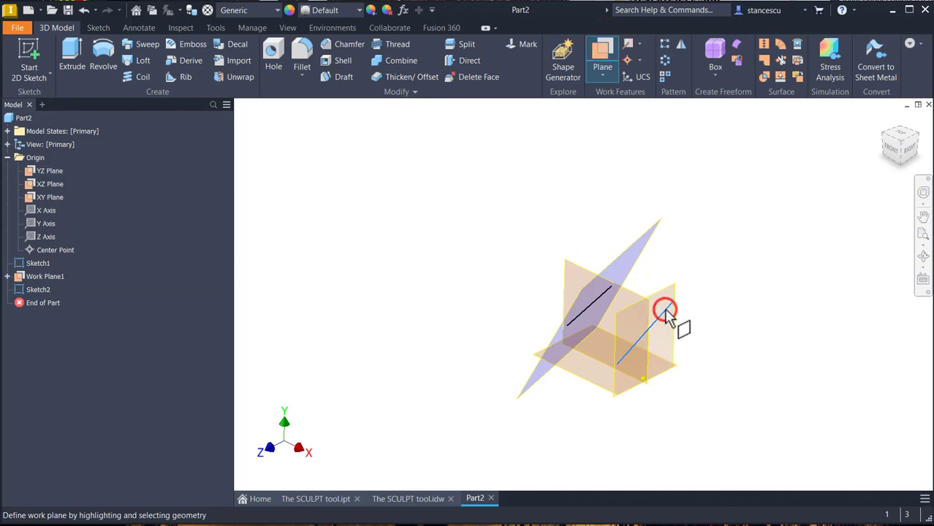
pyautogui.click(666, 314)
pyautogui.click(670, 294)
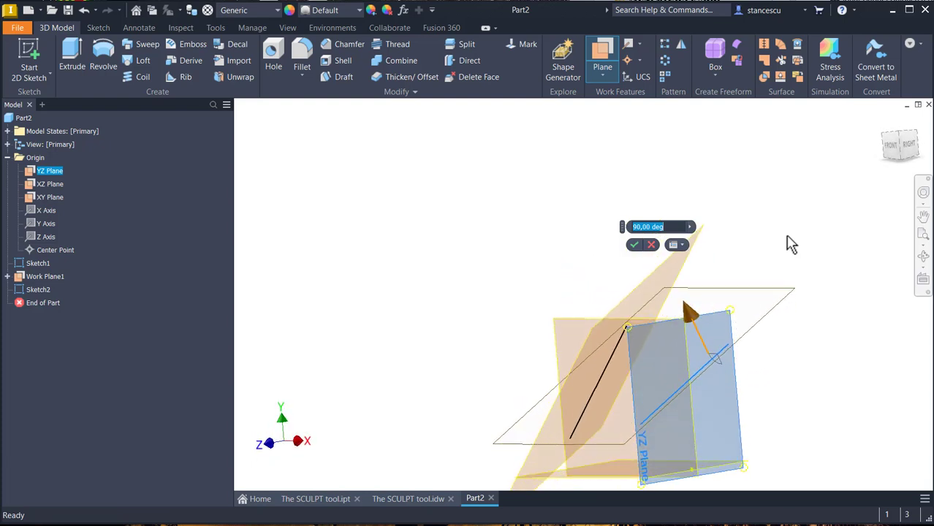
pyautogui.click(634, 245)
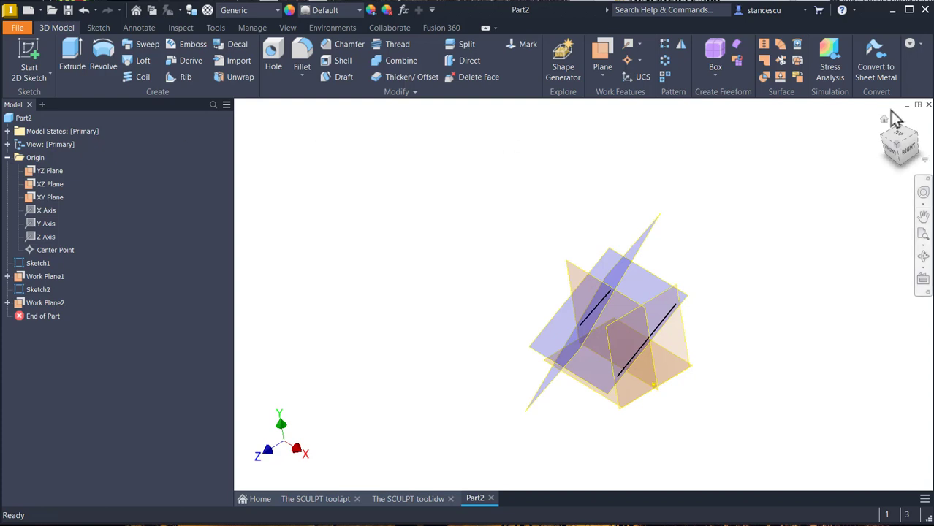
# Step: Sculpt a new solid enclosed by both angled work planes and the XY, XZ and YZ planes, inspect it, and undo it
pyautogui.click(765, 76)
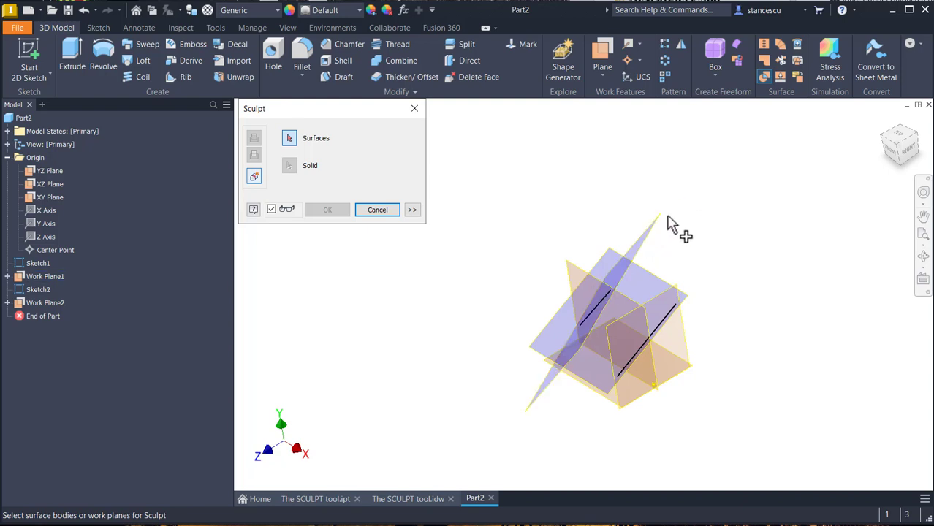
pyautogui.click(632, 270)
pyautogui.click(633, 270)
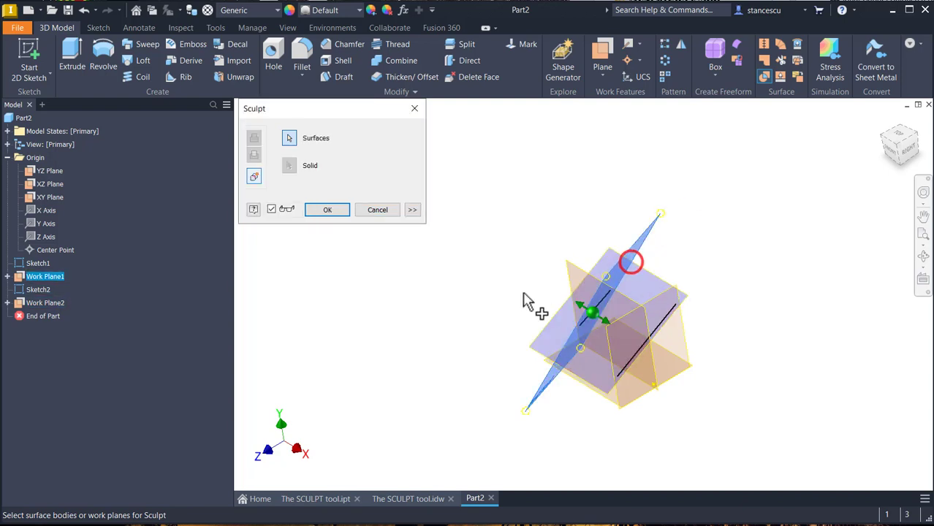
pyautogui.click(573, 269)
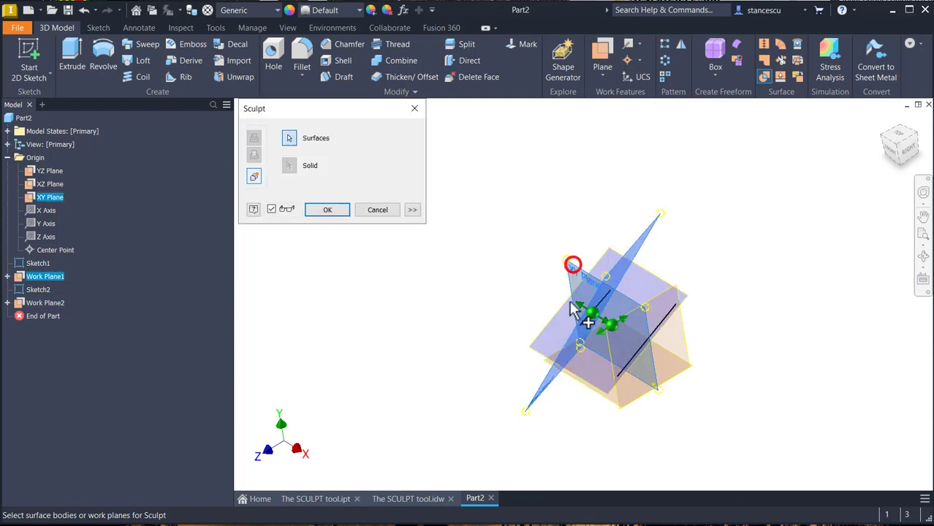
pyautogui.click(603, 401)
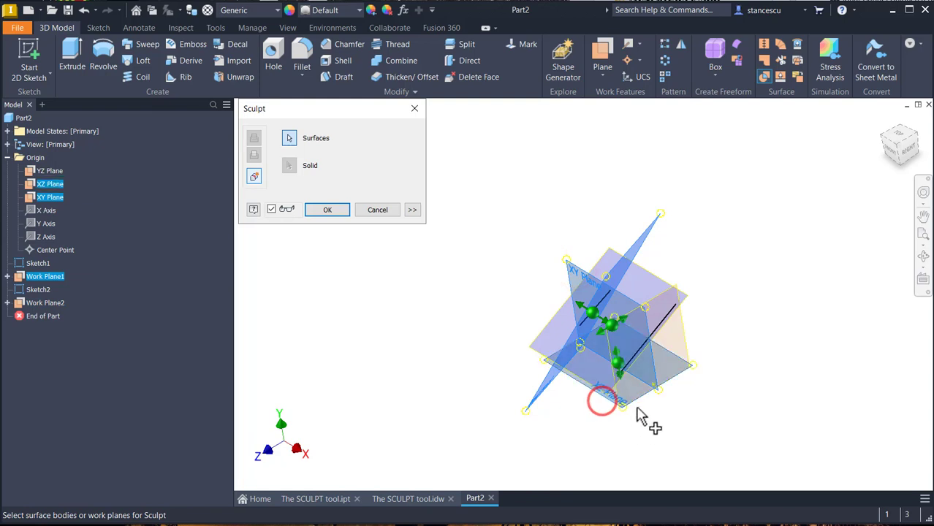
pyautogui.click(637, 401)
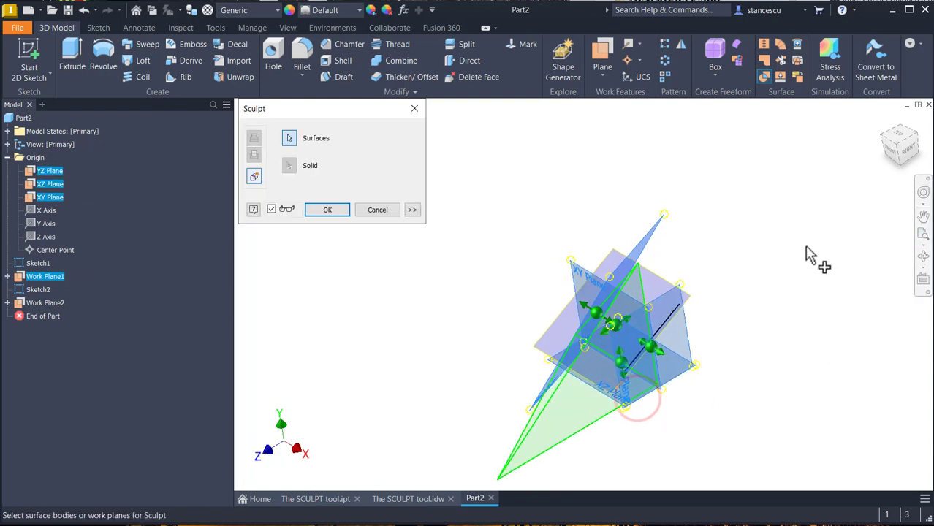
pyautogui.moveTo(814, 258)
pyautogui.keyDown('shift'); pyautogui.mouseDown(button='middle')
pyautogui.moveTo(627, 298)
pyautogui.moveTo(635, 389)
pyautogui.moveTo(711, 423)
pyautogui.moveTo(846, 268)
pyautogui.moveTo(738, 269)
pyautogui.moveTo(782, 308)
pyautogui.moveTo(775, 312)
pyautogui.moveTo(819, 342)
pyautogui.moveTo(821, 198)
pyautogui.moveTo(803, 215)
pyautogui.moveTo(834, 240)
pyautogui.moveTo(804, 248)
pyautogui.mouseUp(button='middle'); pyautogui.keyUp('shift')
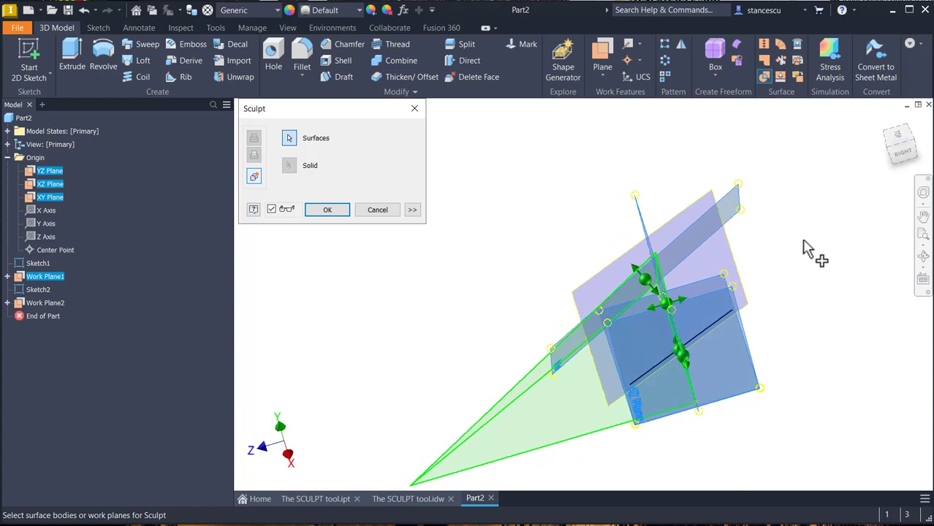
pyautogui.click(732, 261)
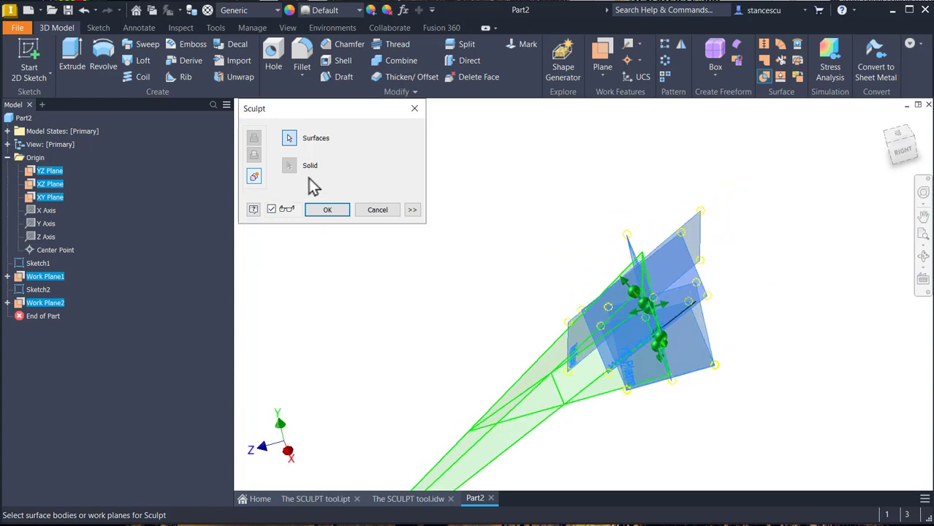
pyautogui.click(327, 210)
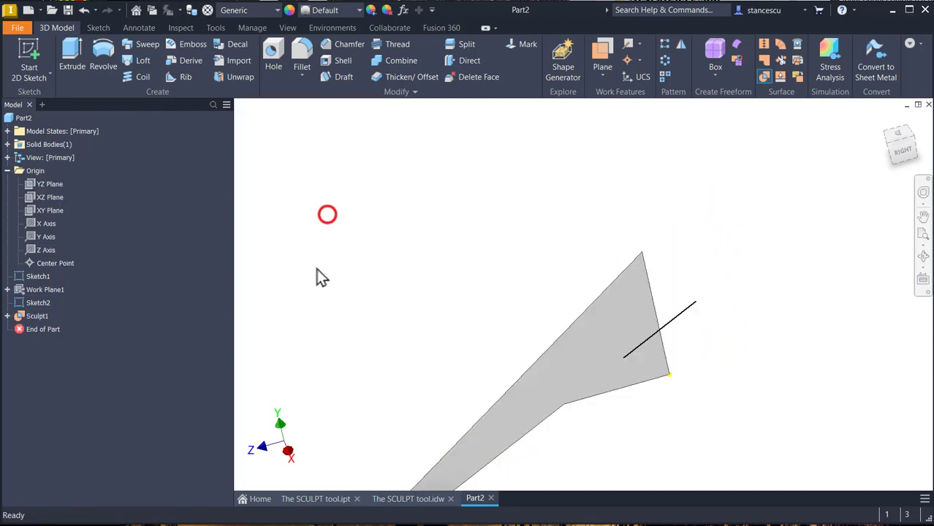
pyautogui.moveTo(648, 259)
pyautogui.keyDown('shift'); pyautogui.mouseDown(button='middle')
pyautogui.moveTo(723, 250)
pyautogui.moveTo(677, 325)
pyautogui.moveTo(659, 292)
pyautogui.mouseUp(button='middle'); pyautogui.keyUp('shift')
pyautogui.keyDown('shift'); pyautogui.moveTo(597, 432); pyautogui.dragTo(453, 287, button='middle'); pyautogui.keyUp('shift')
pyautogui.hotkey('ctrl', 'z')
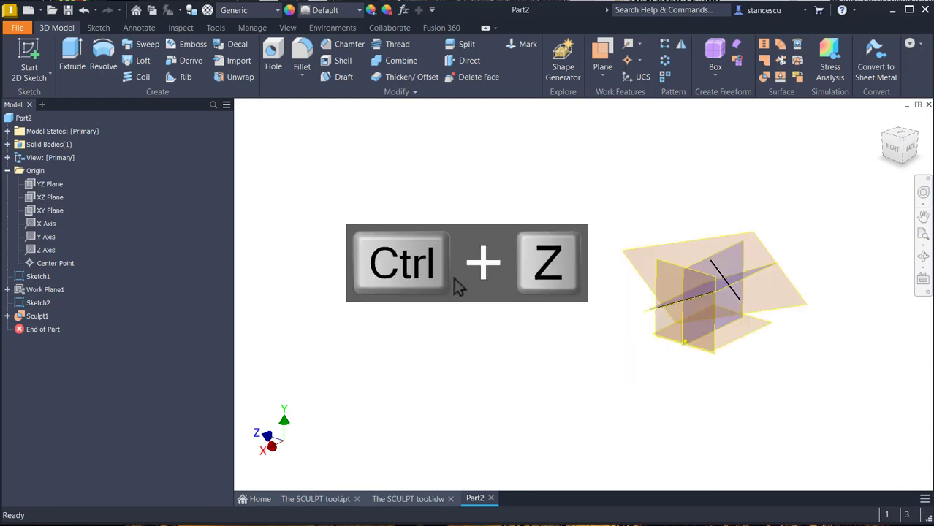
# Step: Start another Sculpt and select both angled work planes plus the XY, XZ and YZ planes as its surfaces
pyautogui.press('F6')
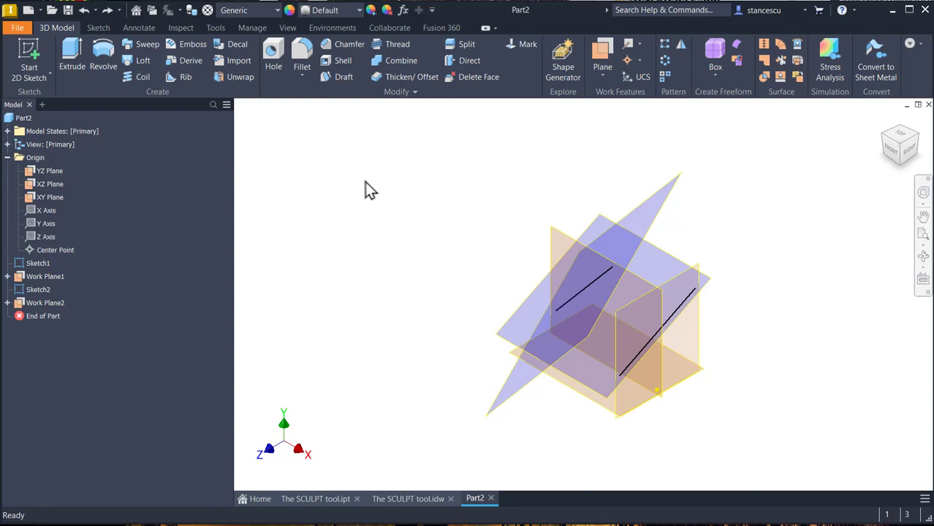
pyautogui.scroll(5, 642, 200)
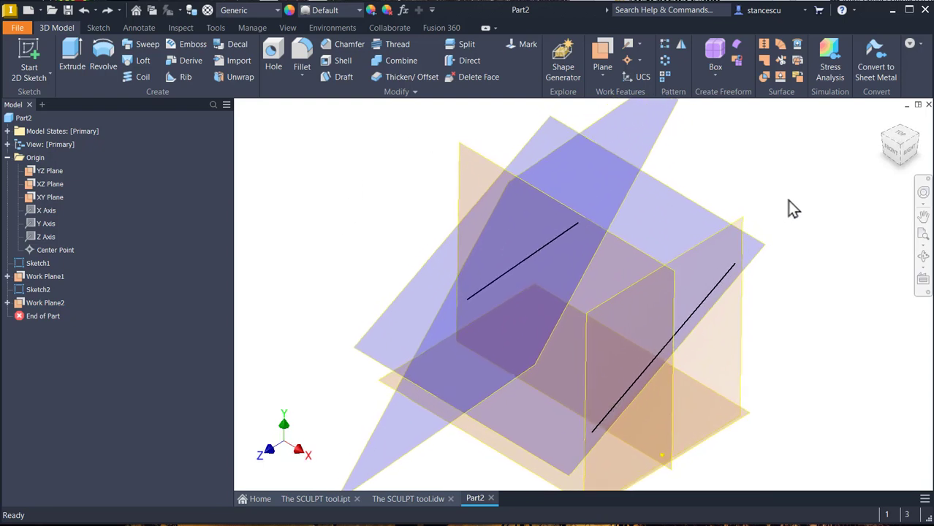
pyautogui.click(764, 76)
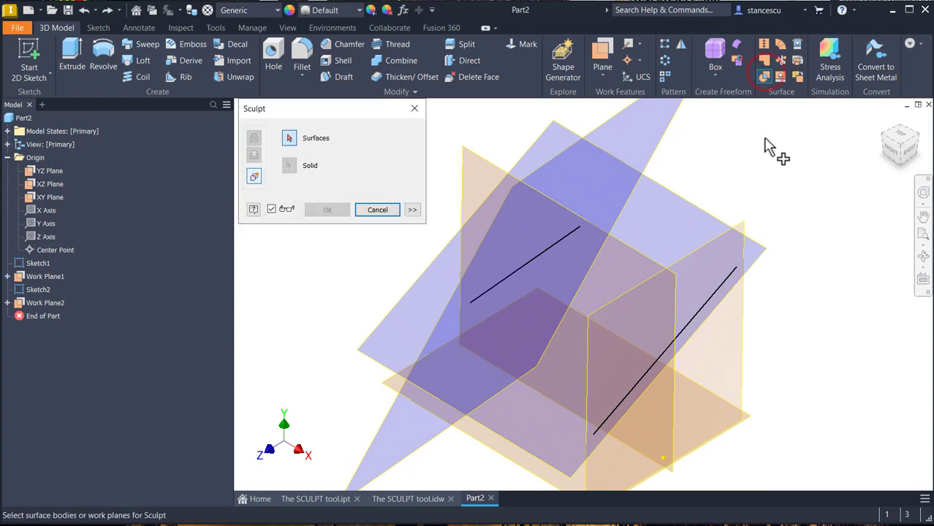
pyautogui.click(656, 150)
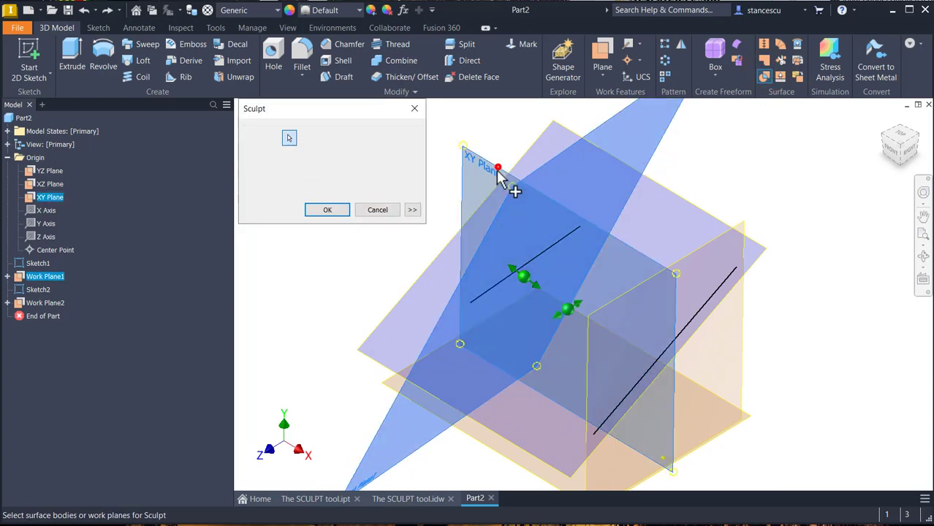
pyautogui.click(501, 168)
pyautogui.click(491, 457)
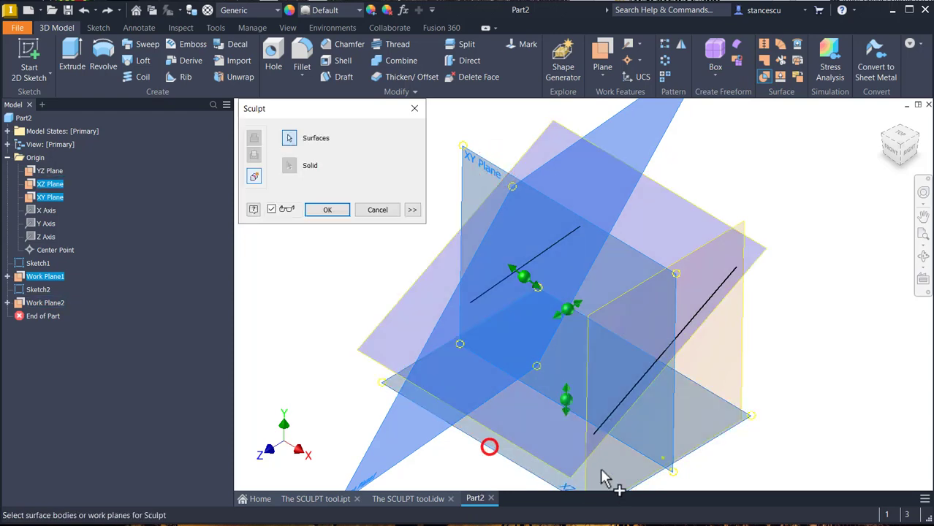
pyautogui.click(744, 367)
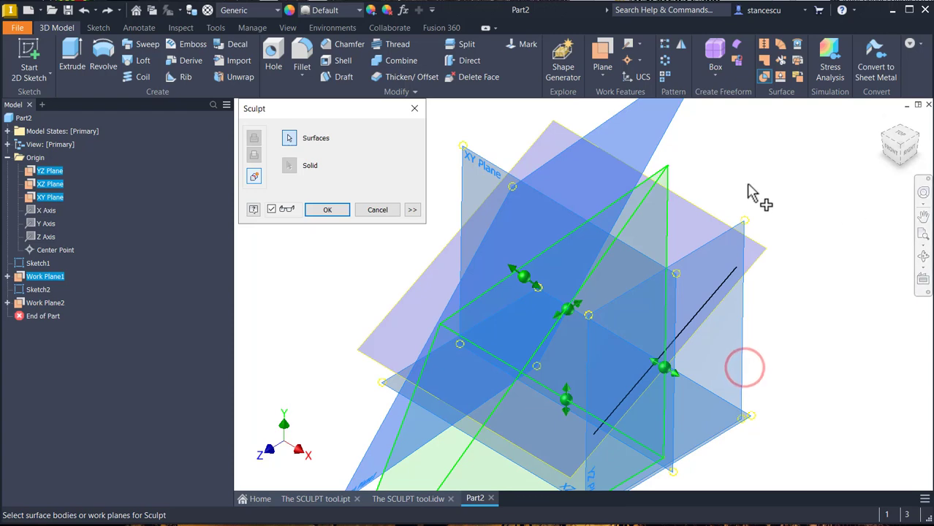
pyautogui.moveTo(826, 177)
pyautogui.keyDown('shift'); pyautogui.mouseDown(button='middle')
pyautogui.moveTo(841, 188)
pyautogui.moveTo(784, 315)
pyautogui.moveTo(823, 239)
pyautogui.moveTo(776, 183)
pyautogui.moveTo(767, 215)
pyautogui.moveTo(759, 211)
pyautogui.mouseUp(button='middle'); pyautogui.keyUp('shift')
pyautogui.scroll(5, 823, 229)
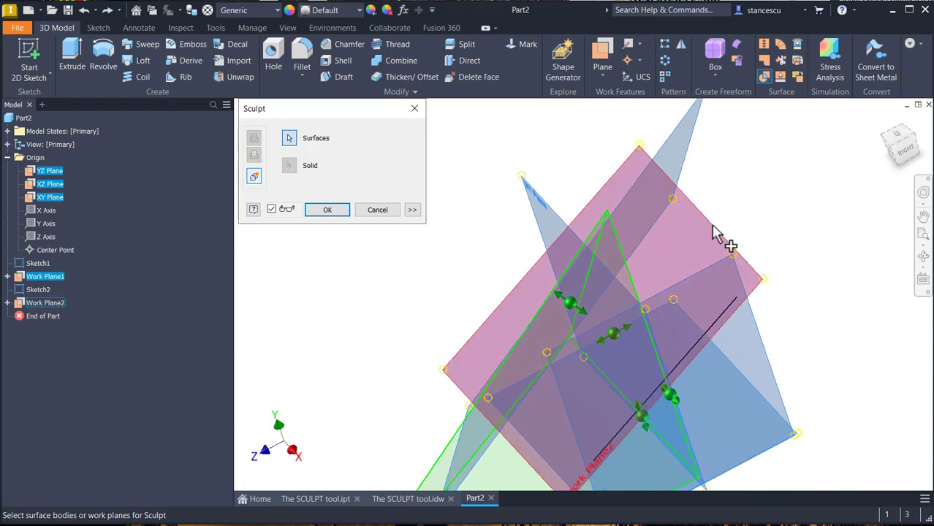
pyautogui.click(712, 227)
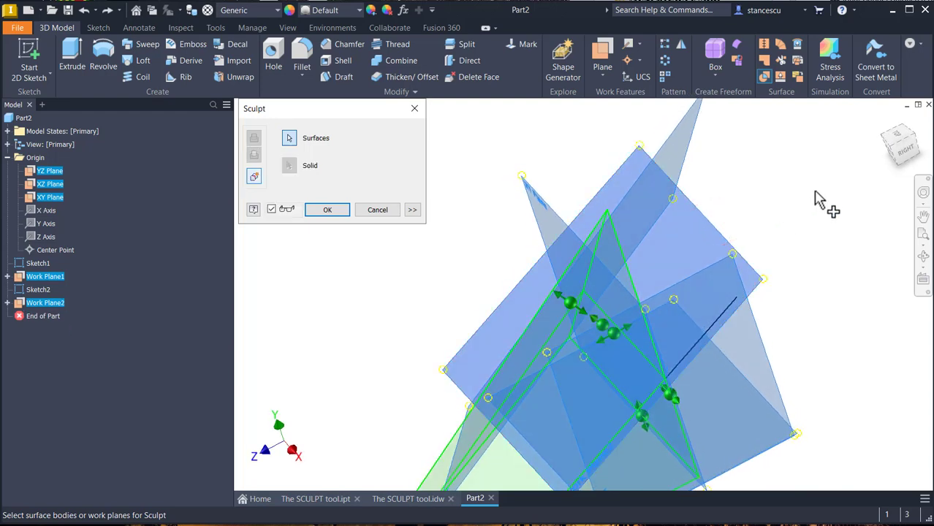
# Step: Limit the sculpt to the volume above the work plane through the YZ-plane sketch line, create the solid, and undo it
pyautogui.moveTo(779, 162)
pyautogui.keyDown('shift'); pyautogui.mouseDown(button='middle')
pyautogui.moveTo(787, 179)
pyautogui.moveTo(596, 388)
pyautogui.moveTo(636, 281)
pyautogui.moveTo(824, 365)
pyautogui.moveTo(778, 277)
pyautogui.moveTo(756, 358)
pyautogui.moveTo(733, 388)
pyautogui.moveTo(504, 431)
pyautogui.moveTo(770, 293)
pyautogui.moveTo(779, 395)
pyautogui.mouseUp(button='middle'); pyautogui.keyUp('shift')
pyautogui.moveTo(690, 257)
pyautogui.keyDown('shift'); pyautogui.mouseDown(button='middle')
pyautogui.moveTo(757, 257)
pyautogui.moveTo(830, 286)
pyautogui.moveTo(807, 317)
pyautogui.moveTo(788, 406)
pyautogui.moveTo(819, 354)
pyautogui.moveTo(809, 340)
pyautogui.moveTo(611, 442)
pyautogui.moveTo(619, 430)
pyautogui.moveTo(626, 444)
pyautogui.moveTo(713, 496)
pyautogui.moveTo(819, 394)
pyautogui.moveTo(801, 388)
pyautogui.moveTo(797, 323)
pyautogui.moveTo(670, 316)
pyautogui.moveTo(871, 329)
pyautogui.moveTo(806, 392)
pyautogui.moveTo(841, 383)
pyautogui.moveTo(848, 409)
pyautogui.moveTo(865, 369)
pyautogui.moveTo(659, 438)
pyautogui.moveTo(338, 475)
pyautogui.moveTo(577, 440)
pyautogui.moveTo(291, 340)
pyautogui.moveTo(584, 390)
pyautogui.moveTo(607, 422)
pyautogui.moveTo(531, 432)
pyautogui.moveTo(571, 442)
pyautogui.moveTo(484, 479)
pyautogui.moveTo(600, 291)
pyautogui.mouseUp(button='middle'); pyautogui.keyUp('shift')
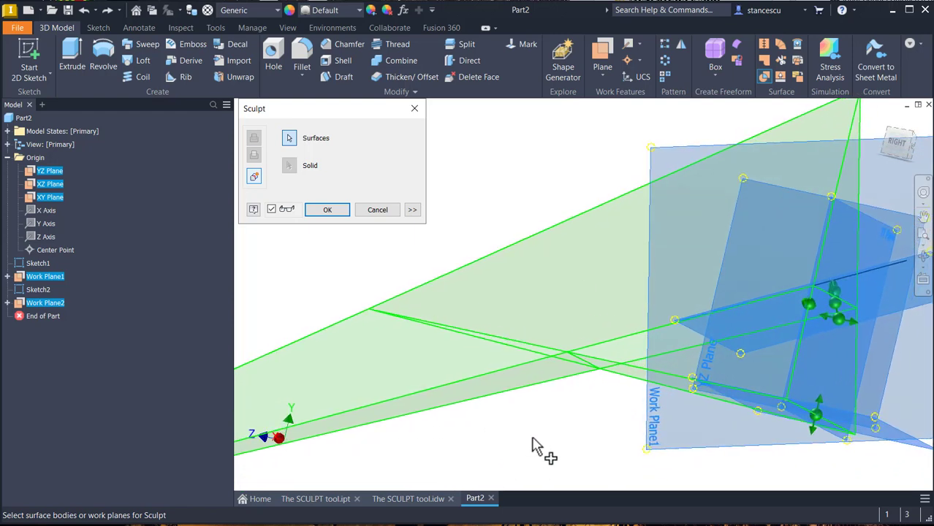
pyautogui.moveTo(532, 440)
pyautogui.keyDown('shift'); pyautogui.mouseDown(button='middle')
pyautogui.moveTo(659, 471)
pyautogui.moveTo(838, 404)
pyautogui.moveTo(824, 354)
pyautogui.moveTo(870, 376)
pyautogui.moveTo(897, 418)
pyautogui.moveTo(842, 419)
pyautogui.moveTo(866, 351)
pyautogui.moveTo(838, 323)
pyautogui.moveTo(657, 307)
pyautogui.moveTo(567, 359)
pyautogui.moveTo(586, 265)
pyautogui.moveTo(482, 217)
pyautogui.moveTo(235, 339)
pyautogui.moveTo(525, 364)
pyautogui.moveTo(665, 313)
pyautogui.moveTo(655, 302)
pyautogui.moveTo(799, 363)
pyautogui.moveTo(787, 396)
pyautogui.moveTo(790, 317)
pyautogui.moveTo(800, 406)
pyautogui.moveTo(814, 378)
pyautogui.moveTo(776, 398)
pyautogui.moveTo(777, 384)
pyautogui.mouseUp(button='middle'); pyautogui.keyUp('shift')
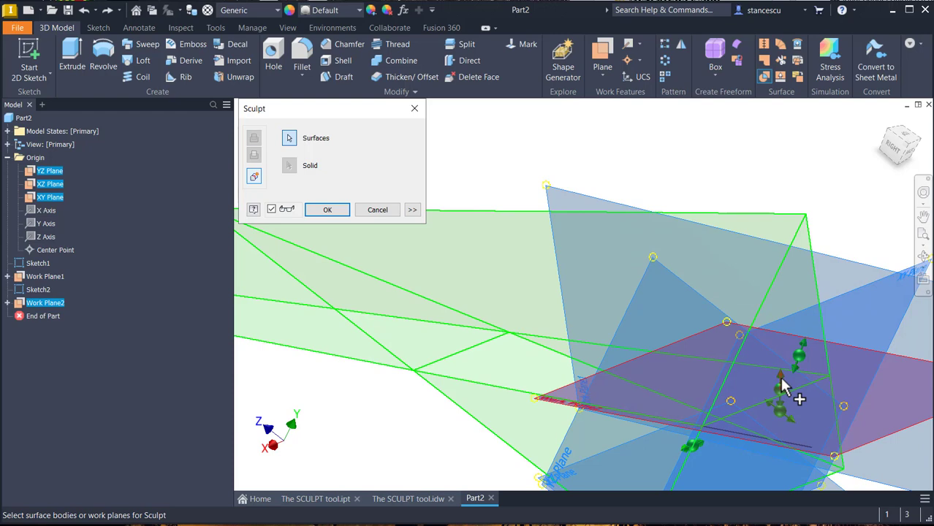
pyautogui.click(781, 386)
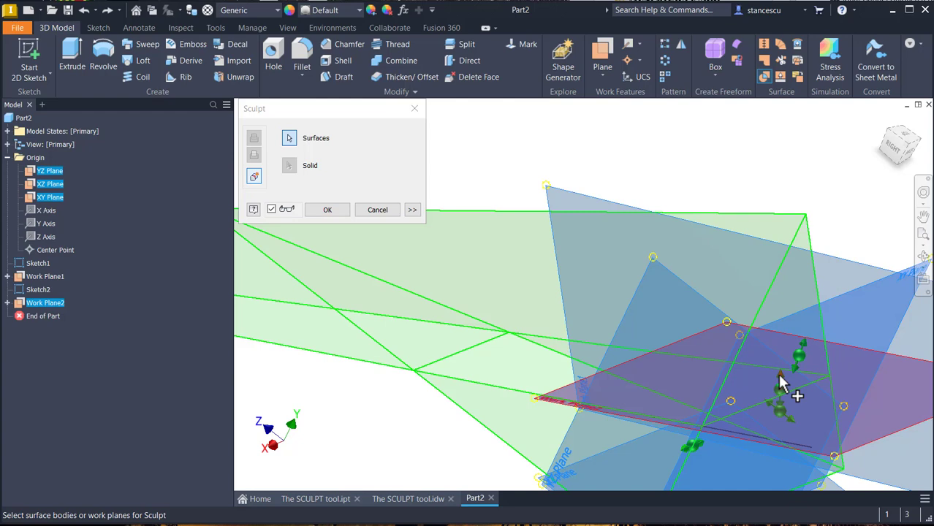
pyautogui.click(780, 384)
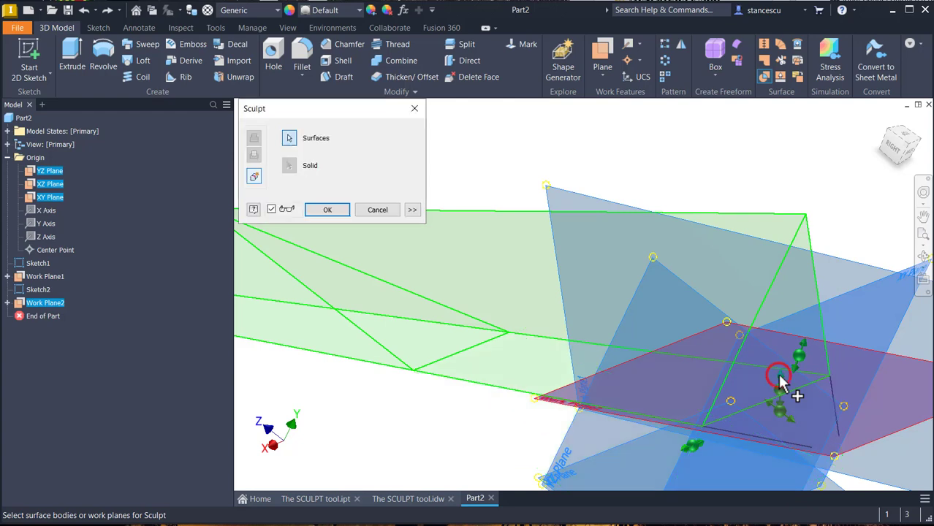
pyautogui.moveTo(386, 428)
pyautogui.keyDown('shift'); pyautogui.mouseDown(button='middle')
pyautogui.moveTo(701, 442)
pyautogui.moveTo(742, 349)
pyautogui.moveTo(799, 382)
pyautogui.moveTo(796, 369)
pyautogui.moveTo(743, 371)
pyautogui.mouseUp(button='middle'); pyautogui.keyUp('shift')
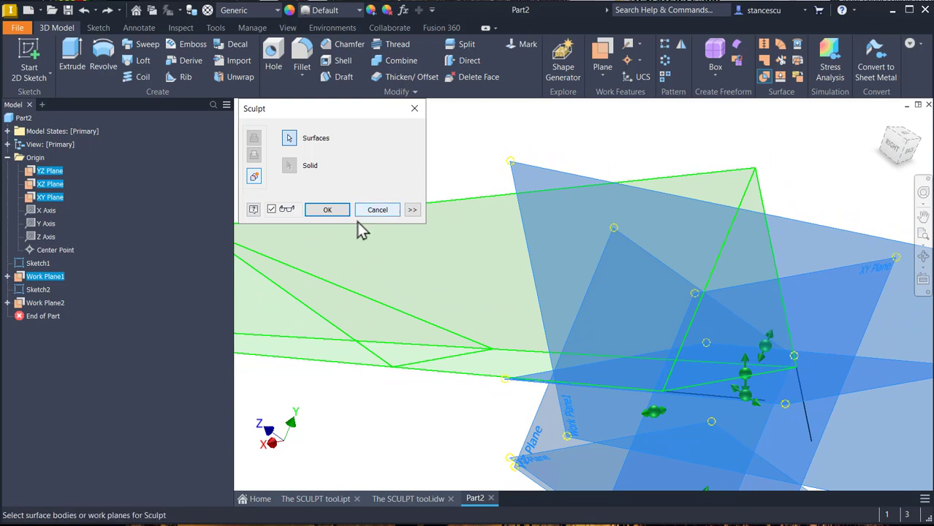
pyautogui.click(328, 210)
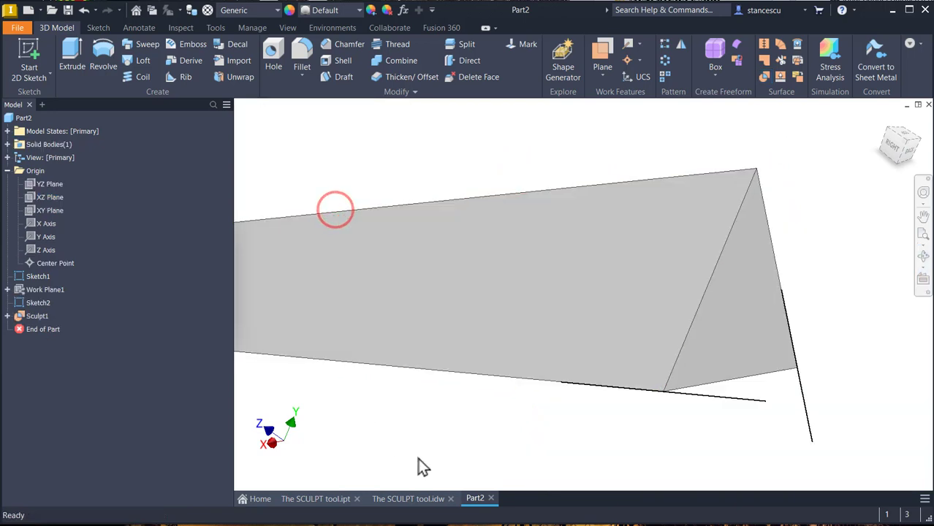
pyautogui.moveTo(417, 467)
pyautogui.keyDown('shift'); pyautogui.mouseDown(button='middle')
pyautogui.moveTo(757, 422)
pyautogui.moveTo(788, 249)
pyautogui.moveTo(743, 268)
pyautogui.moveTo(630, 272)
pyautogui.moveTo(648, 268)
pyautogui.mouseUp(button='middle'); pyautogui.keyUp('shift')
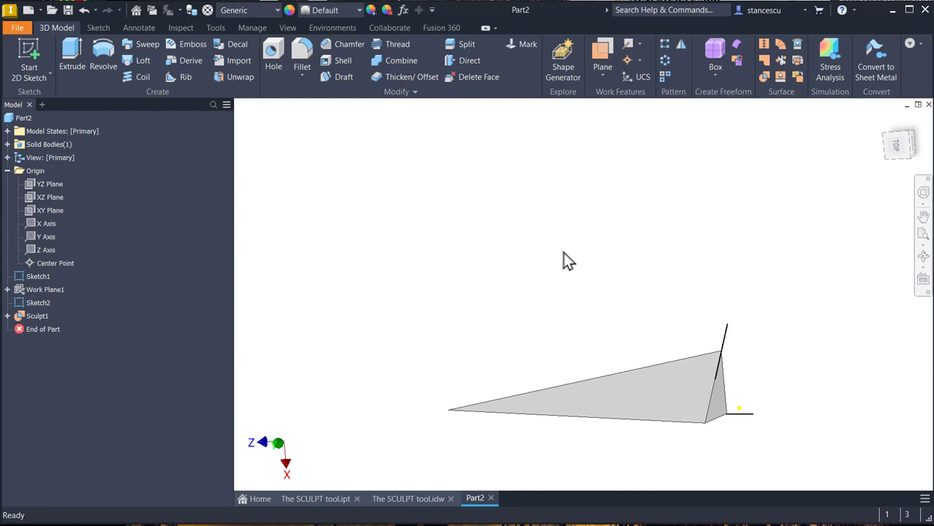
pyautogui.hotkey('ctrl', 'z')
# Step: Start a new Sculpt with the work plane through the first sketch line and try its side arrows in both directions
pyautogui.moveTo(834, 293)
pyautogui.keyDown('shift'); pyautogui.mouseDown(button='middle')
pyautogui.moveTo(817, 313)
pyautogui.moveTo(709, 320)
pyautogui.moveTo(740, 244)
pyautogui.moveTo(708, 173)
pyautogui.moveTo(680, 179)
pyautogui.mouseUp(button='middle'); pyautogui.keyUp('shift')
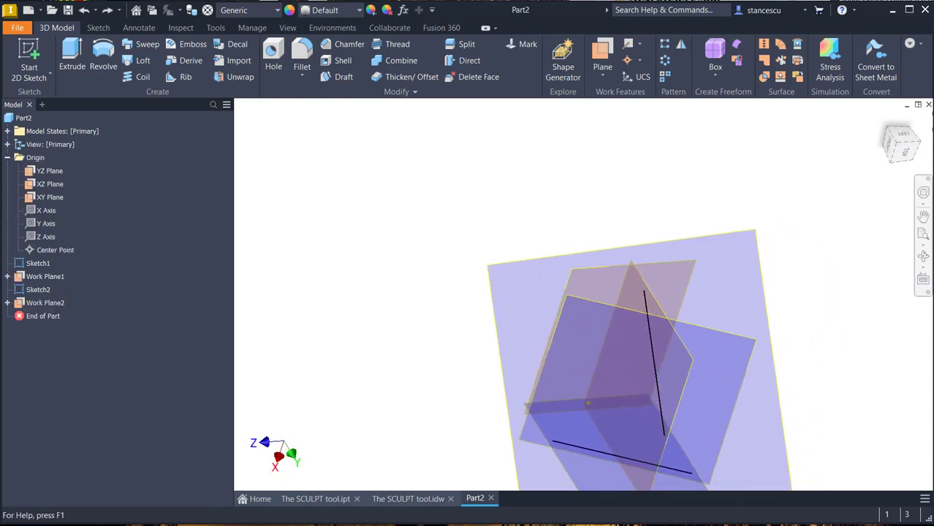
pyautogui.click(764, 76)
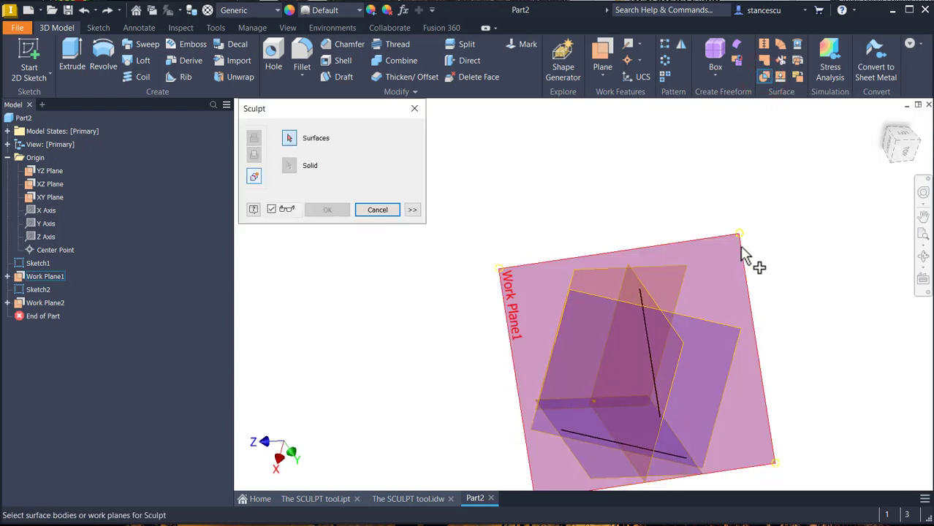
pyautogui.click(743, 252)
pyautogui.keyDown('shift'); pyautogui.moveTo(583, 469); pyautogui.dragTo(629, 329, button='middle'); pyautogui.keyUp('shift')
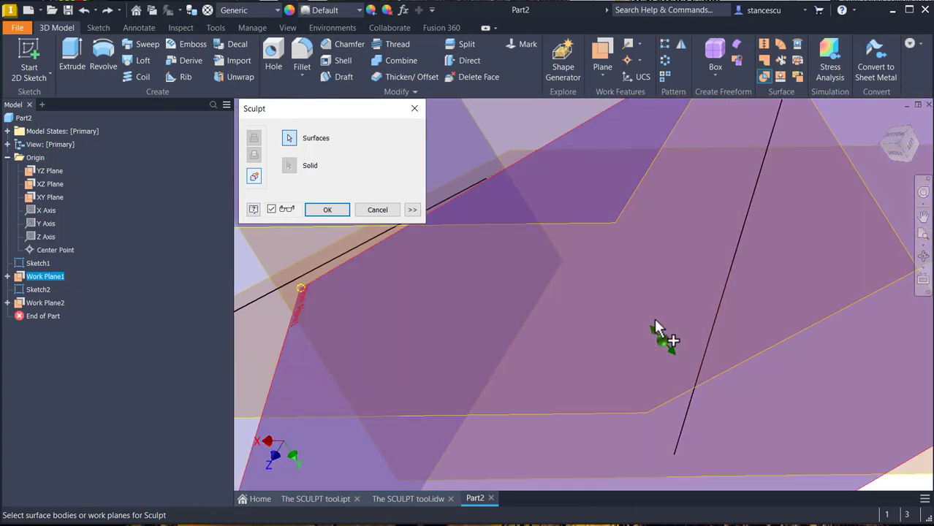
pyautogui.click(655, 330)
pyautogui.keyDown('shift'); pyautogui.moveTo(717, 428); pyautogui.dragTo(761, 469, button='middle'); pyautogui.keyUp('shift')
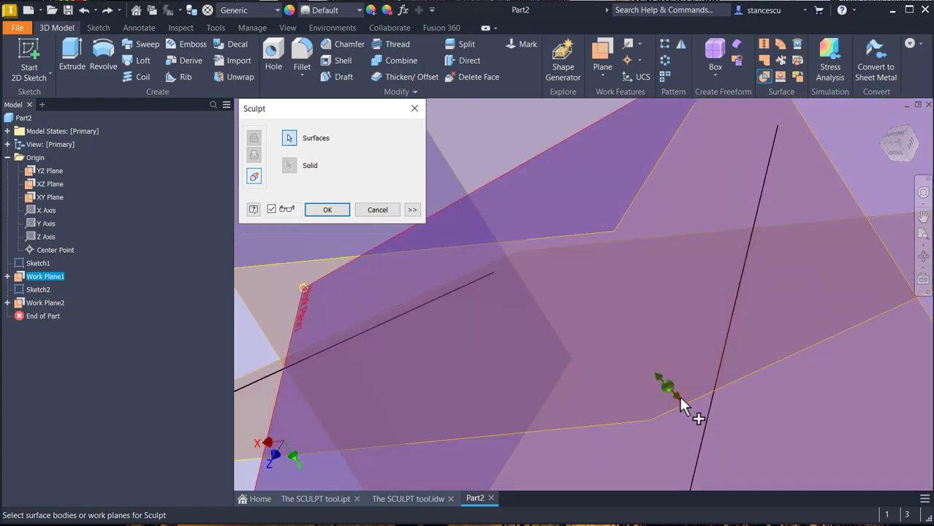
pyautogui.click(680, 395)
pyautogui.keyDown('shift'); pyautogui.moveTo(698, 451); pyautogui.dragTo(742, 433, button='middle'); pyautogui.keyUp('shift')
pyautogui.keyDown('shift'); pyautogui.moveTo(597, 354); pyautogui.dragTo(750, 402, button='middle'); pyautogui.keyUp('shift')
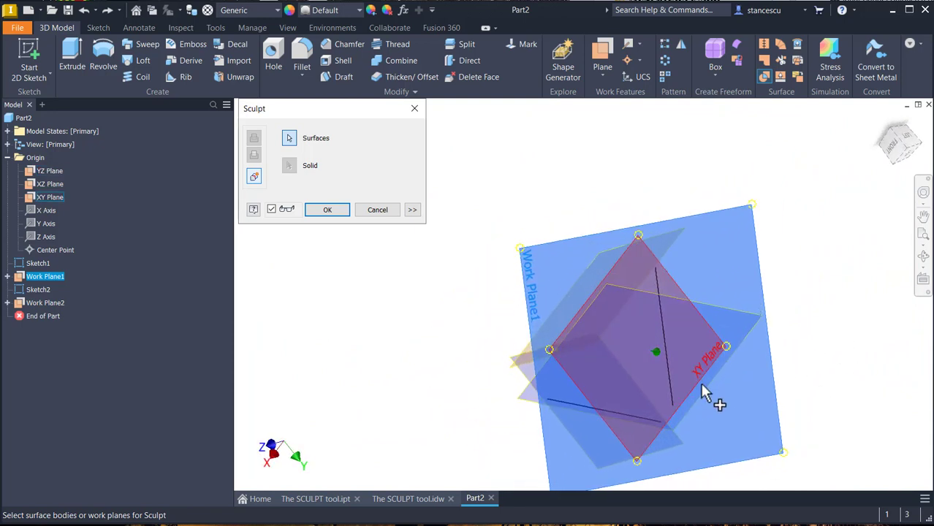
pyautogui.keyDown('shift'); pyautogui.moveTo(700, 382); pyautogui.dragTo(843, 459, button='middle'); pyautogui.keyUp('shift')
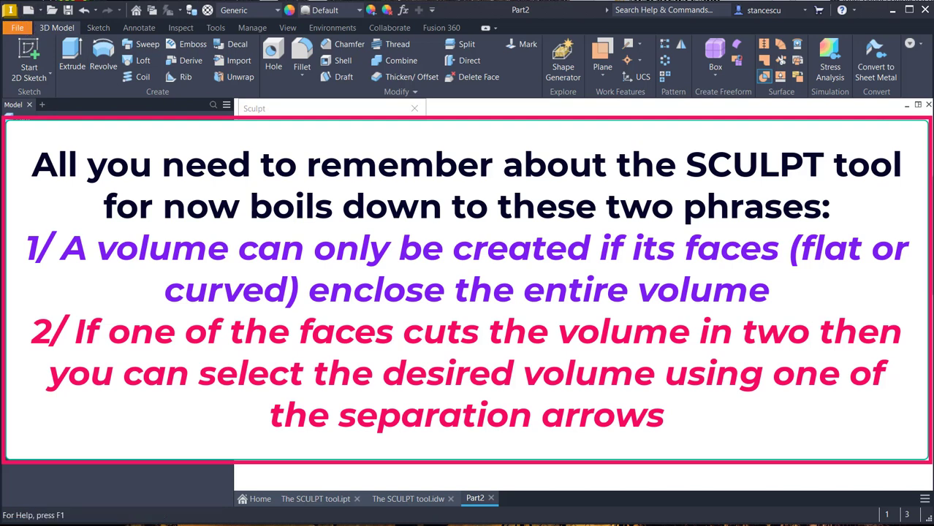
# Step: Close the practice part Part2 and return to the drawing The SCULPT tool.idw
pyautogui.click(927, 106)
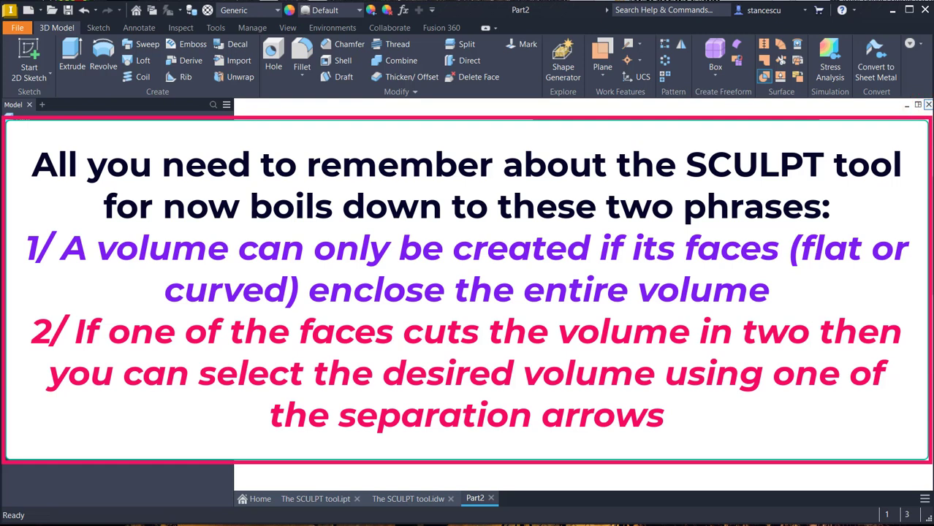
pyautogui.click(927, 104)
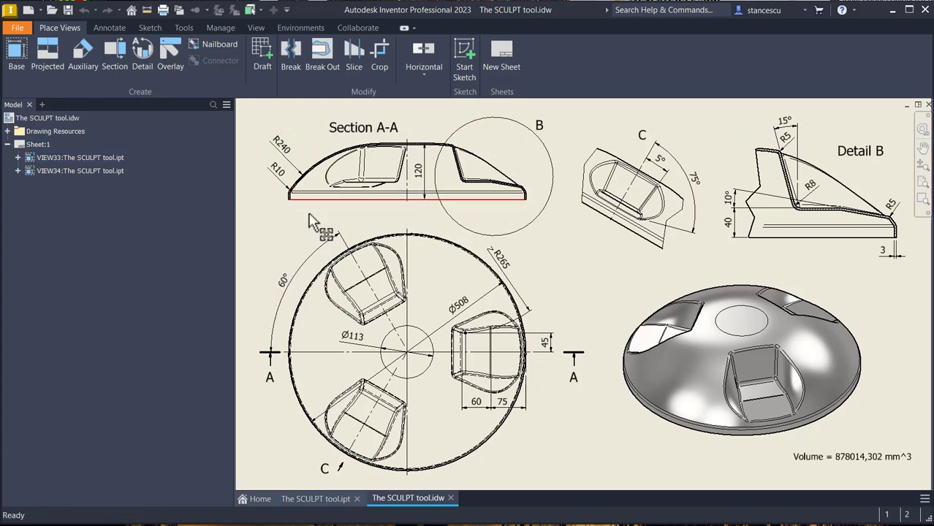
# Step: Examine the dome's profile radius in Section A-A and its outer diameter in the plan view of the drawing
pyautogui.click(441, 241)
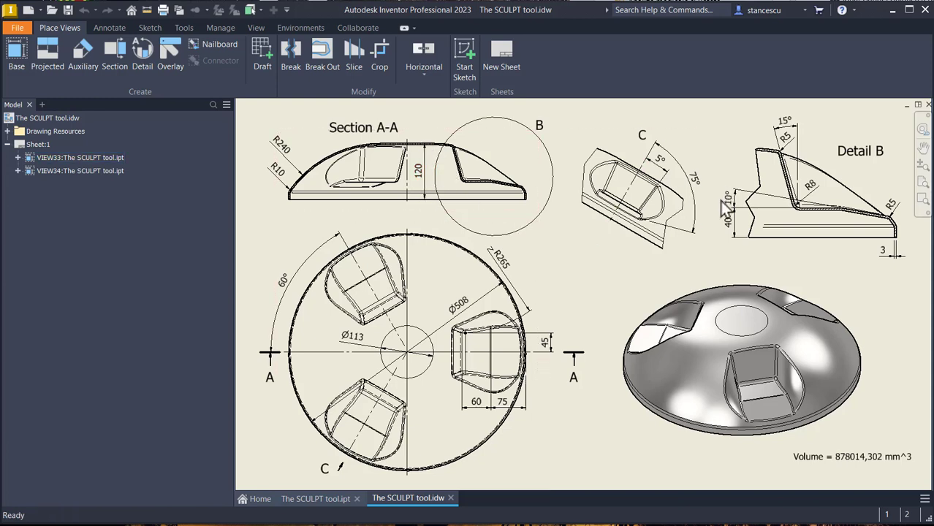
pyautogui.click(251, 218)
pyautogui.click(295, 157)
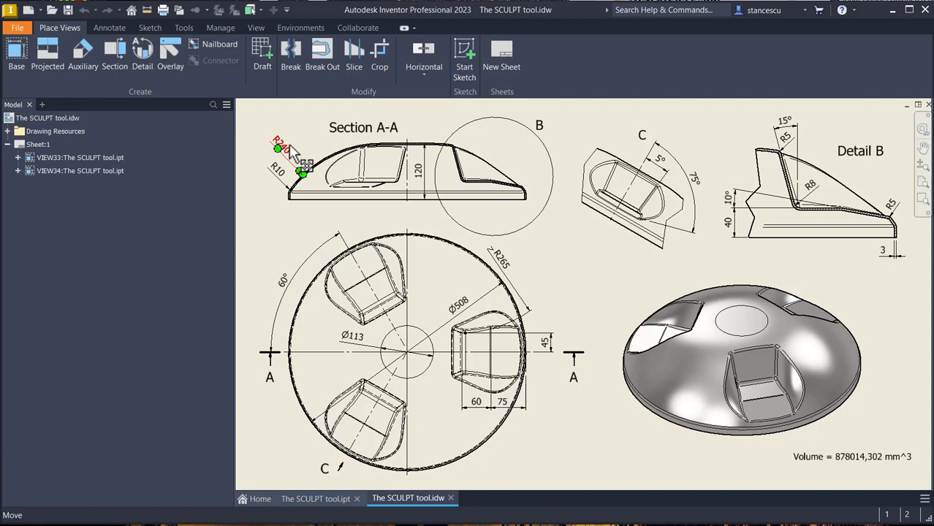
pyautogui.click(509, 291)
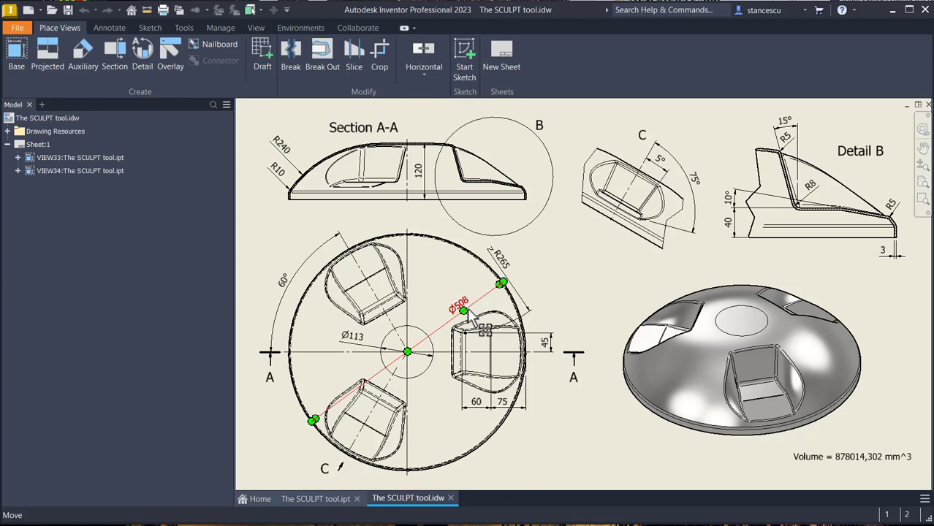
# Step: Examine the diameter of the small central circle in the drawing's plan view
pyautogui.press('Escape')
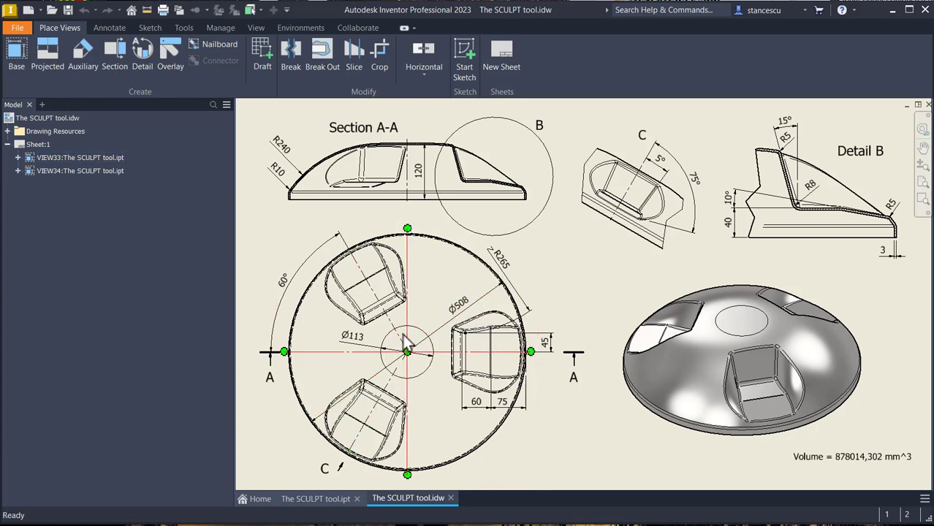
pyautogui.click(380, 336)
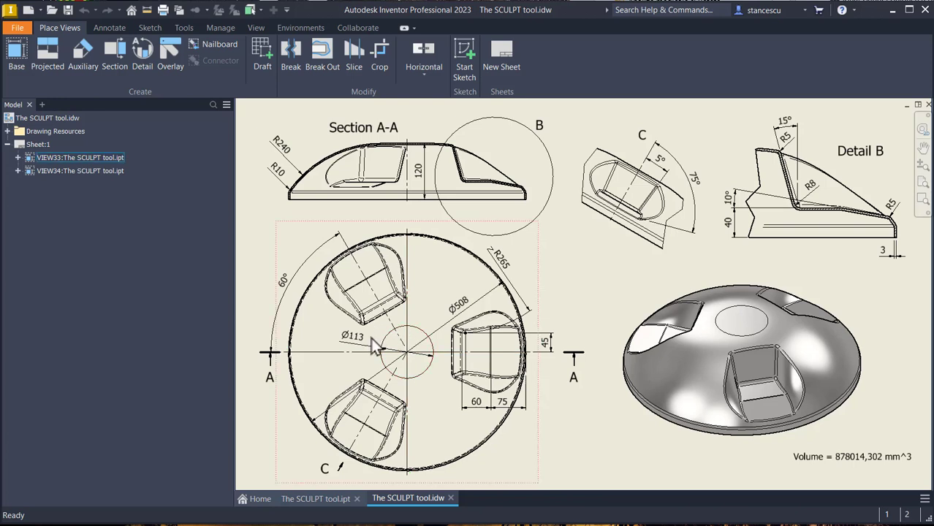
pyautogui.click(366, 347)
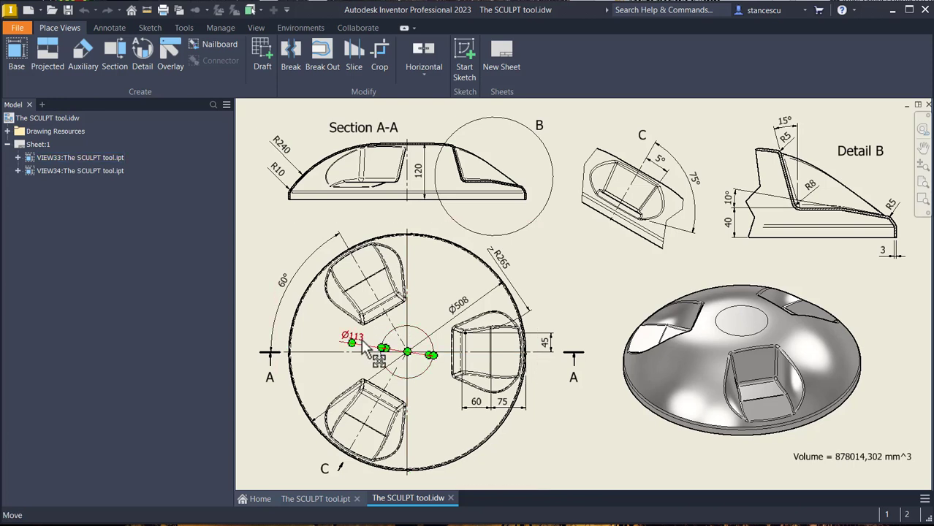
pyautogui.press('Escape')
pyautogui.click(580, 274)
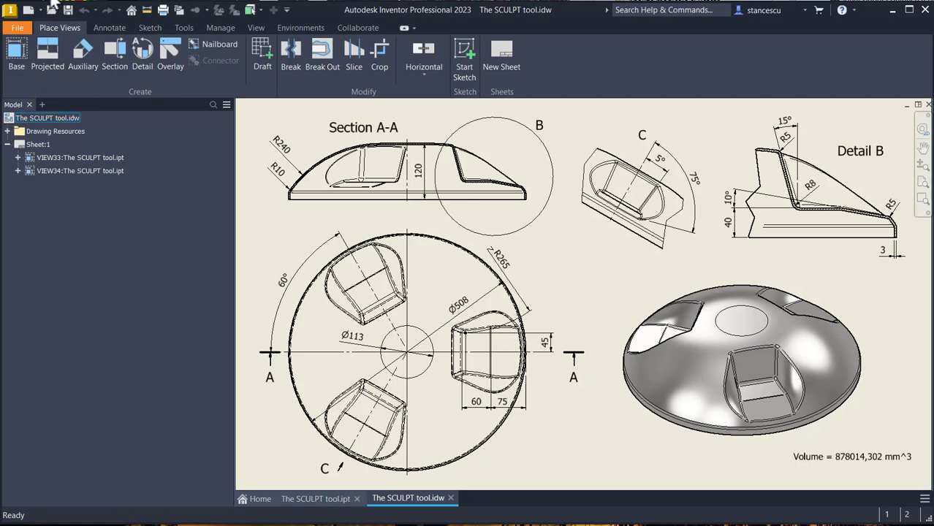
# Step: Create a new metric part from the Standard (mm).ipt template and start a 2D sketch on the XY plane
pyautogui.click(30, 10)
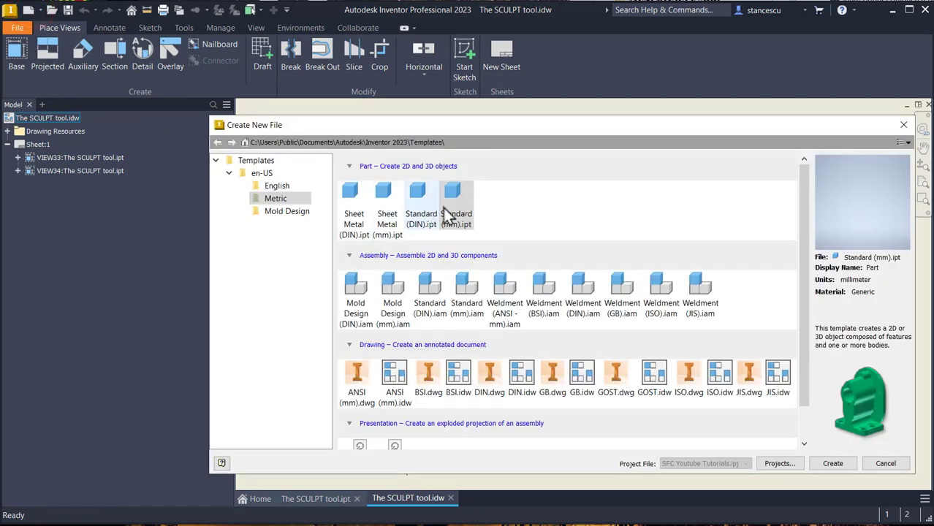
pyautogui.doubleClick(459, 183)
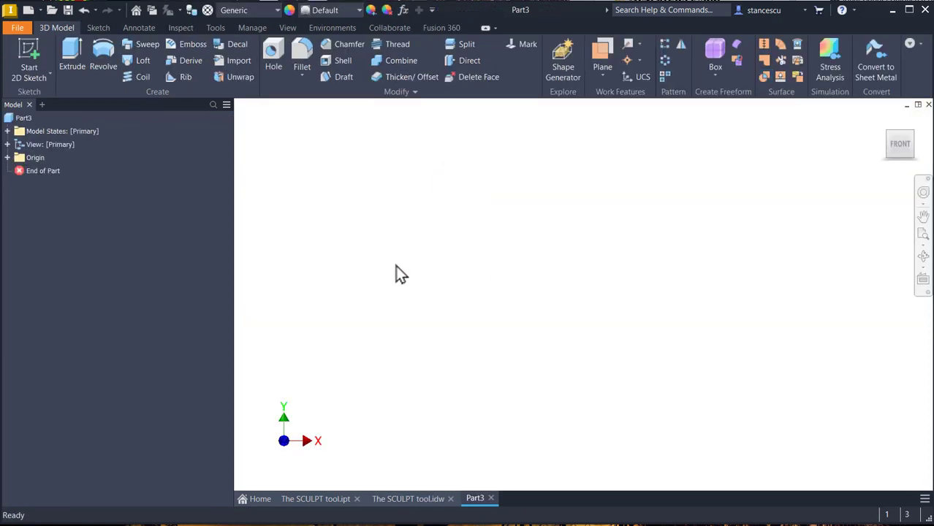
pyautogui.click(31, 45)
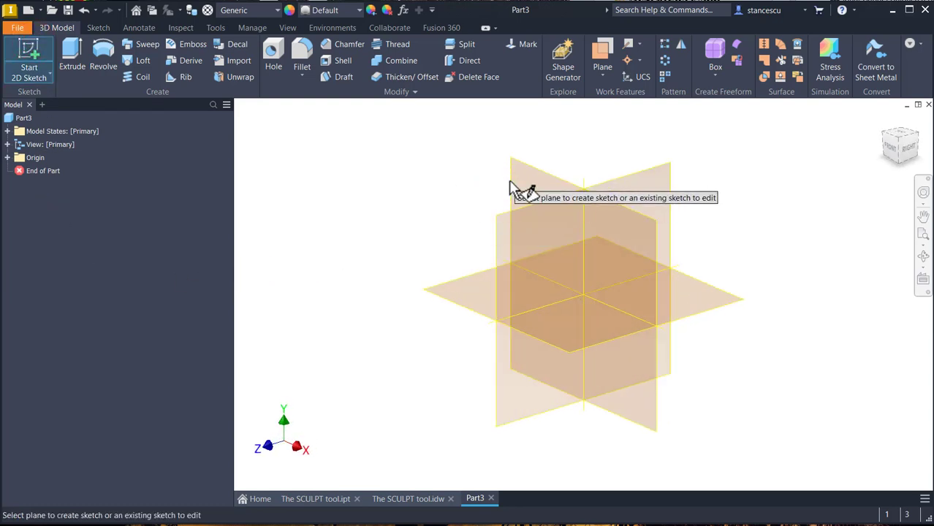
pyautogui.click(513, 193)
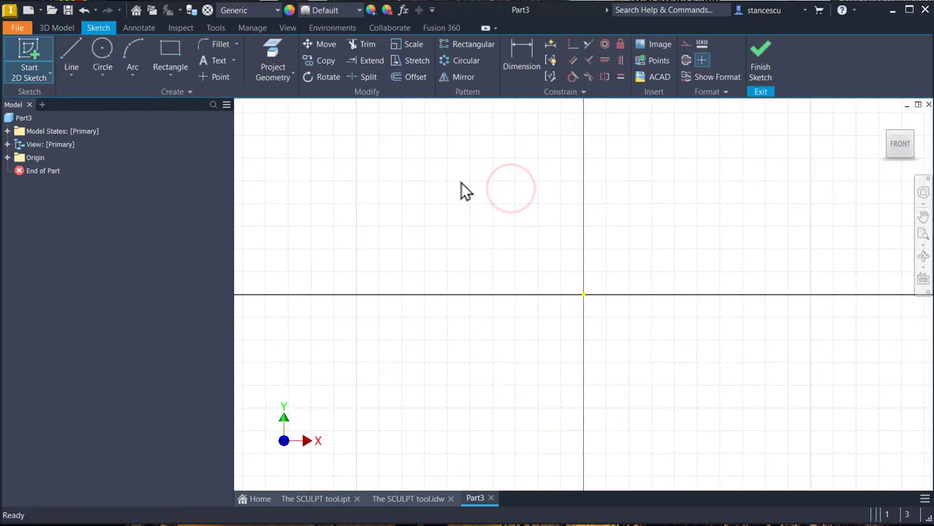
# Step: Draw a 120 mm vertical line upward from the sketch origin
pyautogui.click(64, 45)
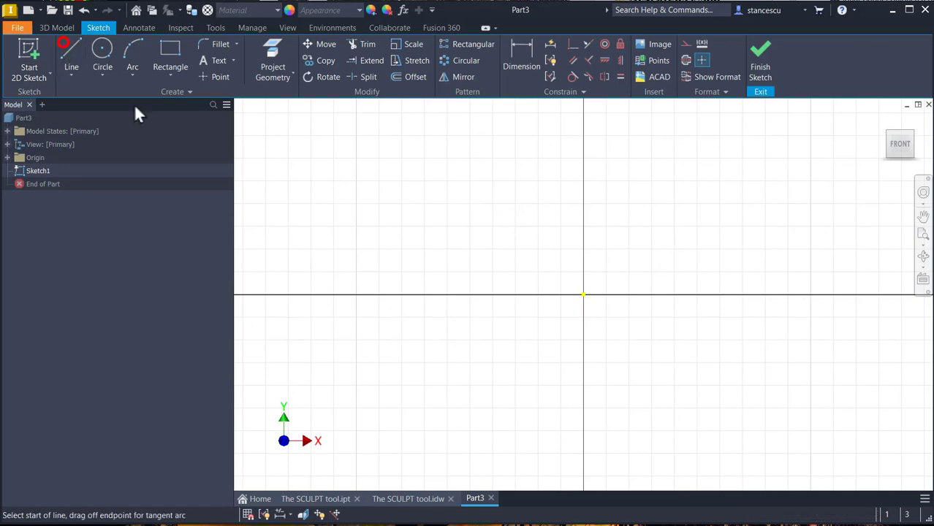
pyautogui.click(583, 296)
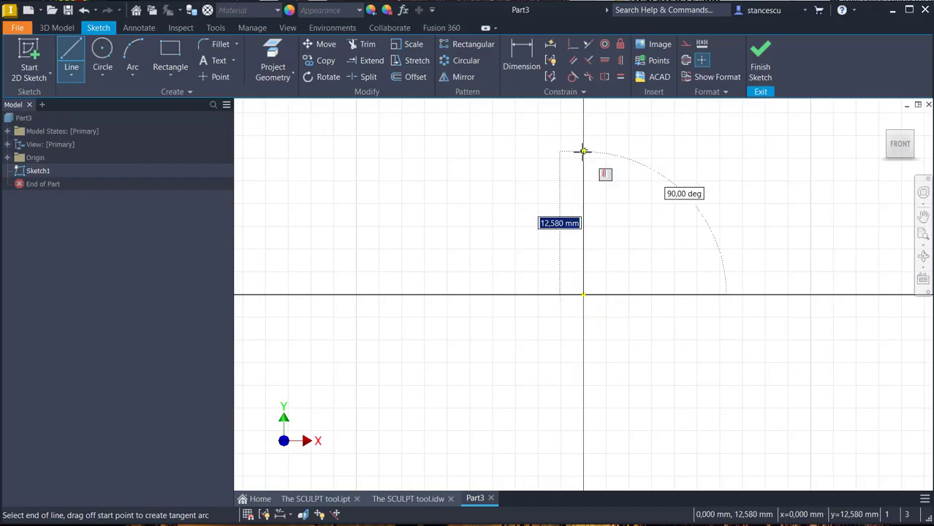
pyautogui.write('1')
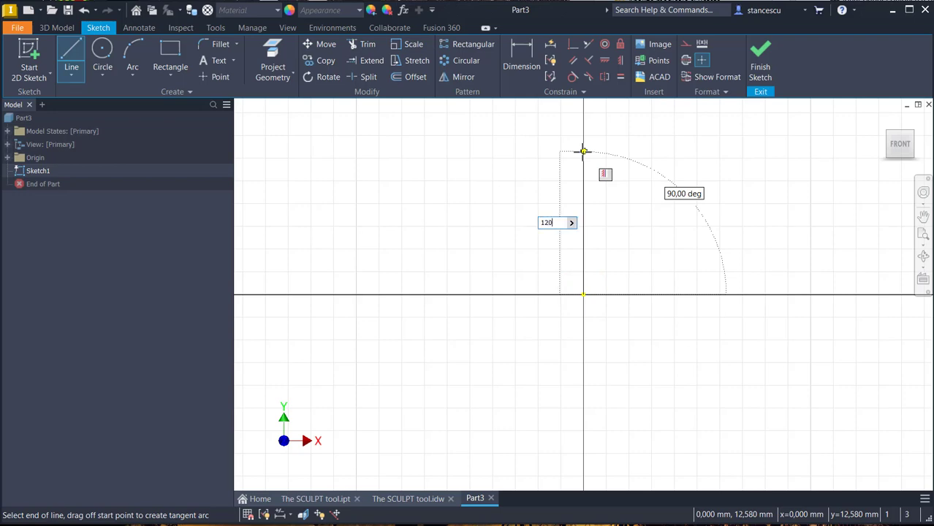
pyautogui.write('20')
pyautogui.press('Return')
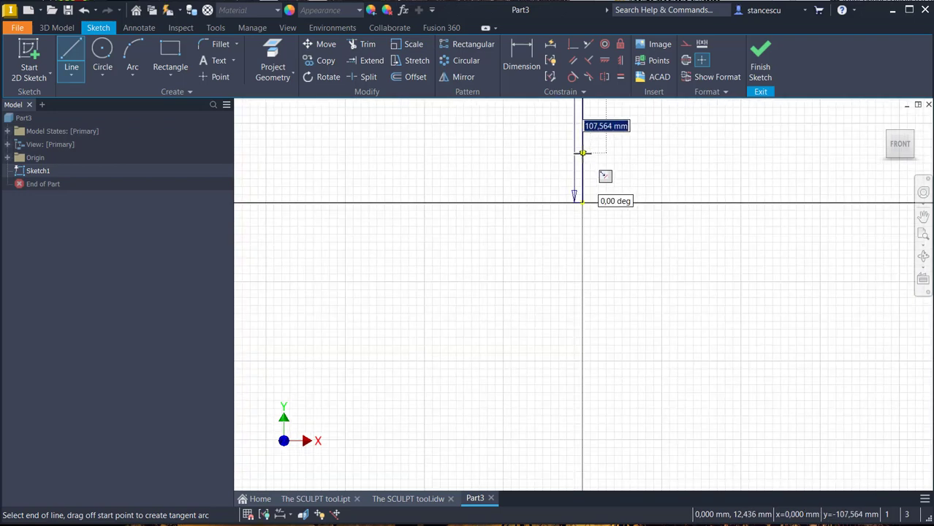
# Step: Continue with a horizontal line about 48 mm long, a tangent arc of about 229 mm radius and a short vertical line, closing the profile
pyautogui.moveTo(582, 153); pyautogui.dragTo(446, 352, button='middle')
pyautogui.scroll(-2, 447, 351)
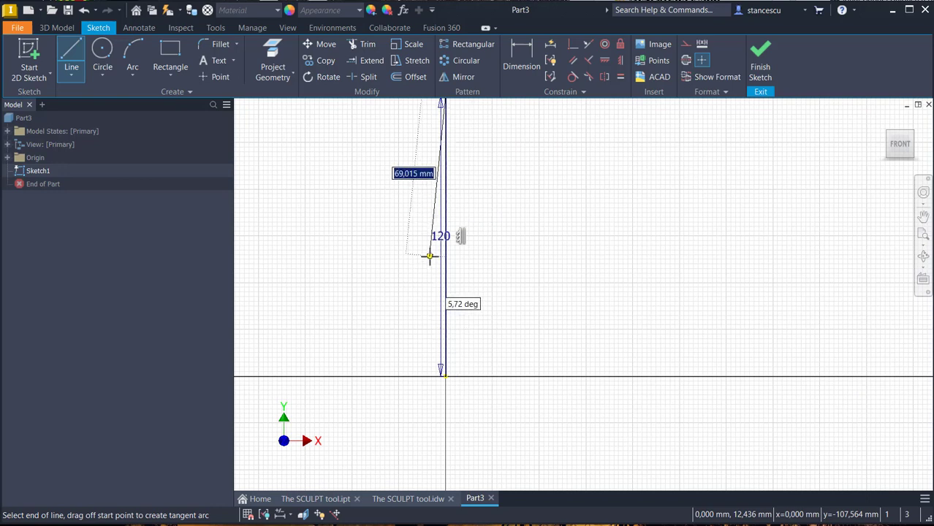
pyautogui.scroll(-2, 429, 257)
pyautogui.moveTo(430, 256); pyautogui.dragTo(367, 249, button='middle')
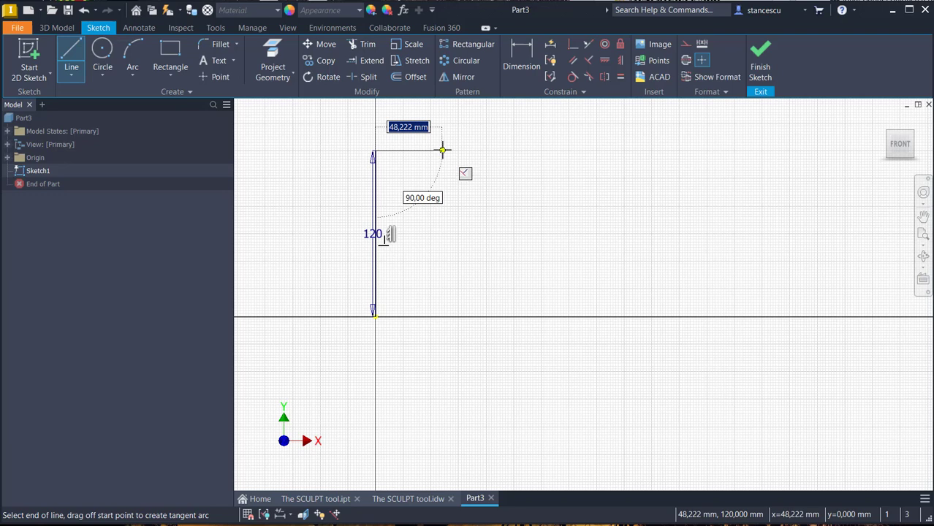
pyautogui.click(442, 152)
pyautogui.moveTo(441, 150); pyautogui.dragTo(706, 293)
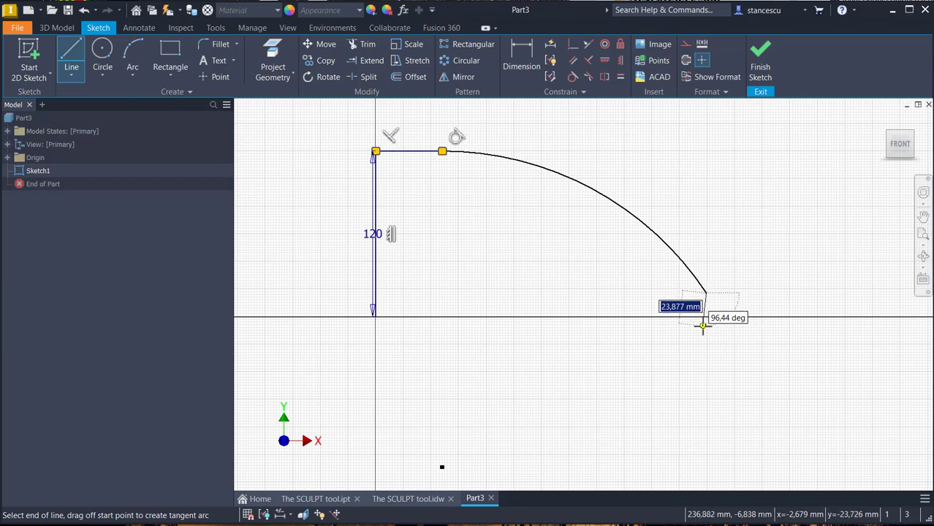
pyautogui.click(706, 316)
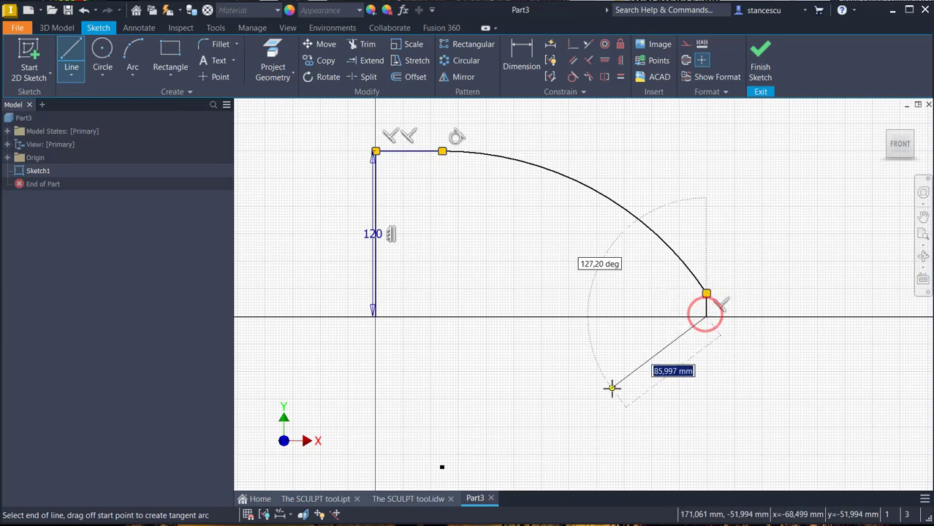
pyautogui.rightClick(394, 377)
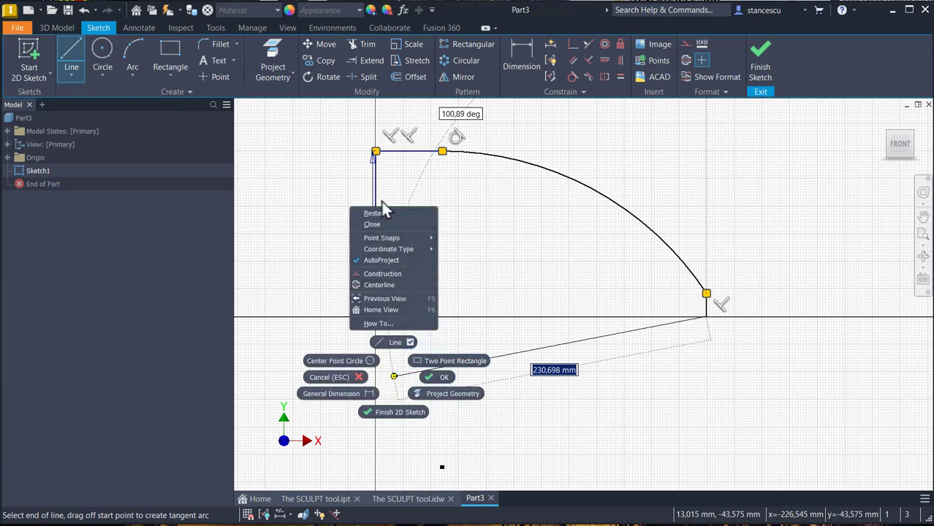
pyautogui.click(383, 224)
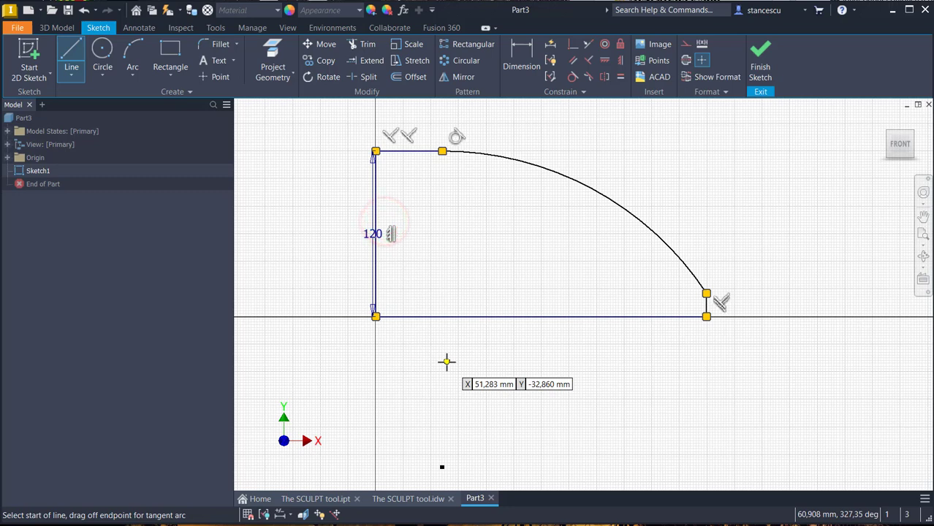
pyautogui.press('Escape')
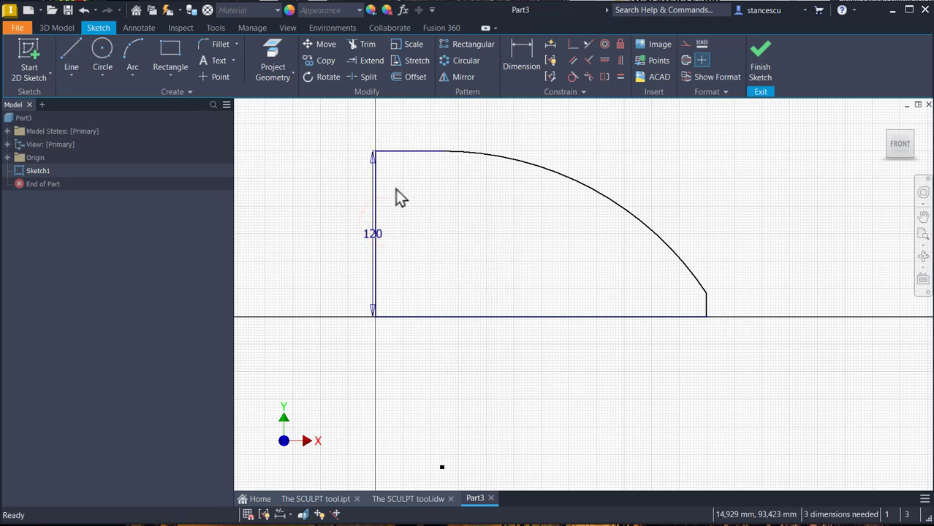
# Step: Convert the vertical line at the origin to a centerline and dimension the top line's outer end about it at 113 mm diameter
pyautogui.moveTo(396, 189); pyautogui.dragTo(337, 230)
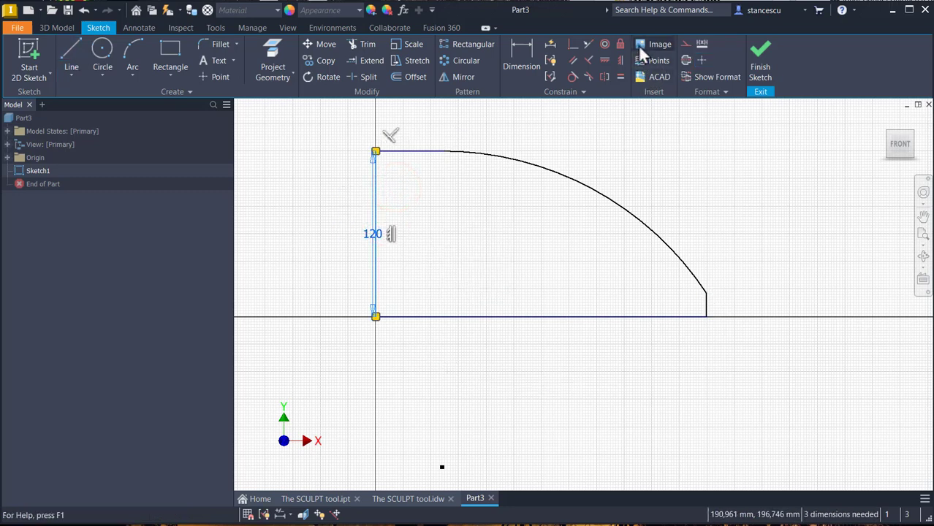
pyautogui.click(686, 60)
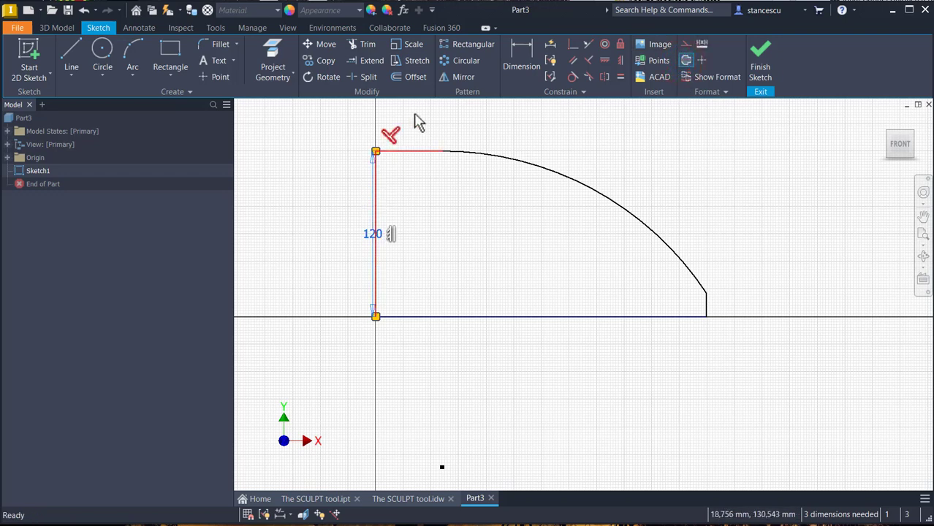
pyautogui.click(510, 50)
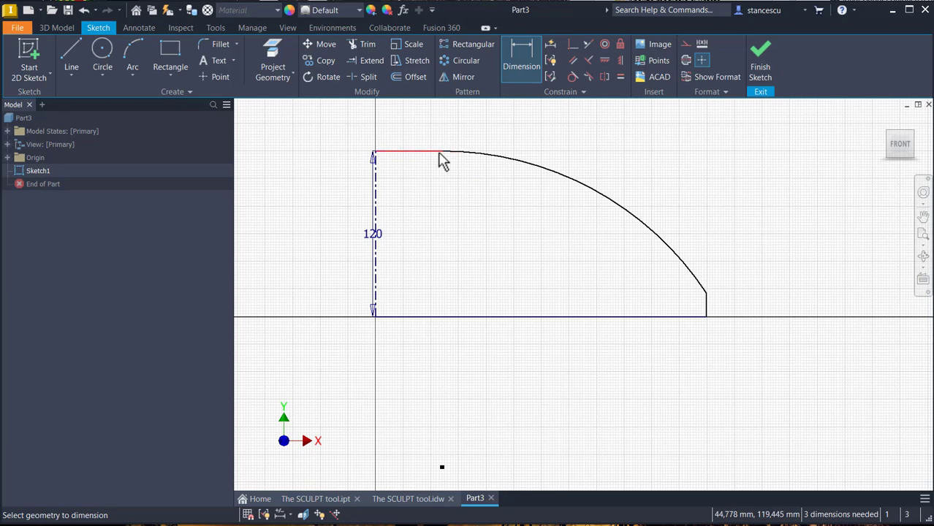
pyautogui.click(442, 151)
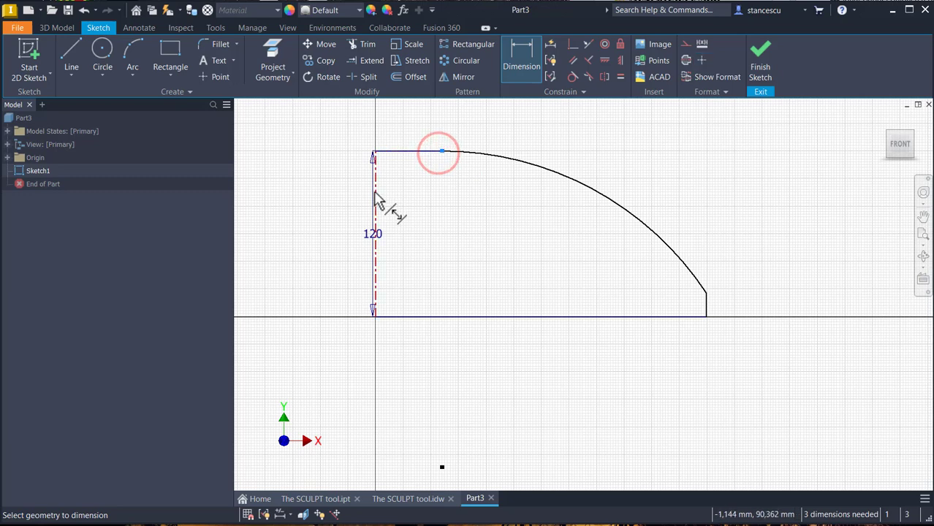
pyautogui.click(373, 191)
pyautogui.click(379, 126)
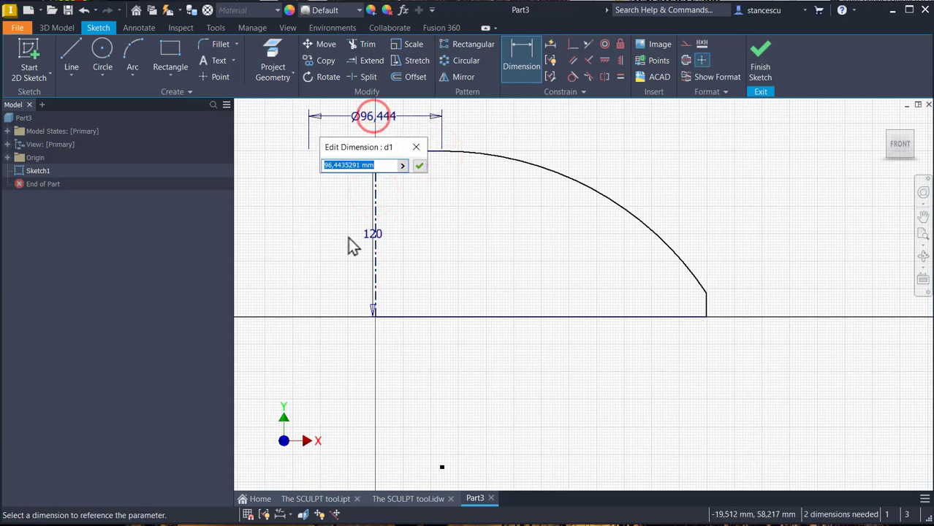
pyautogui.write('116')
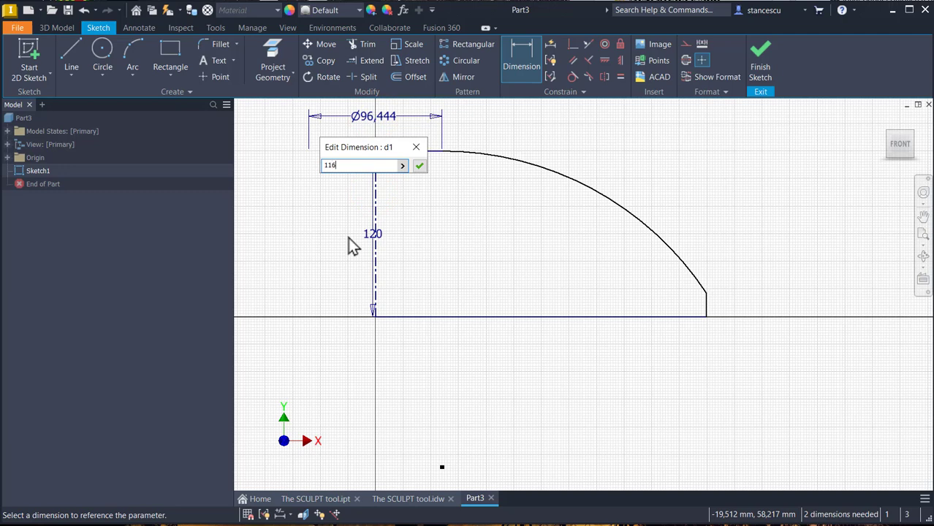
pyautogui.press('BackSpace')
pyautogui.write('3')
pyautogui.press('Return')
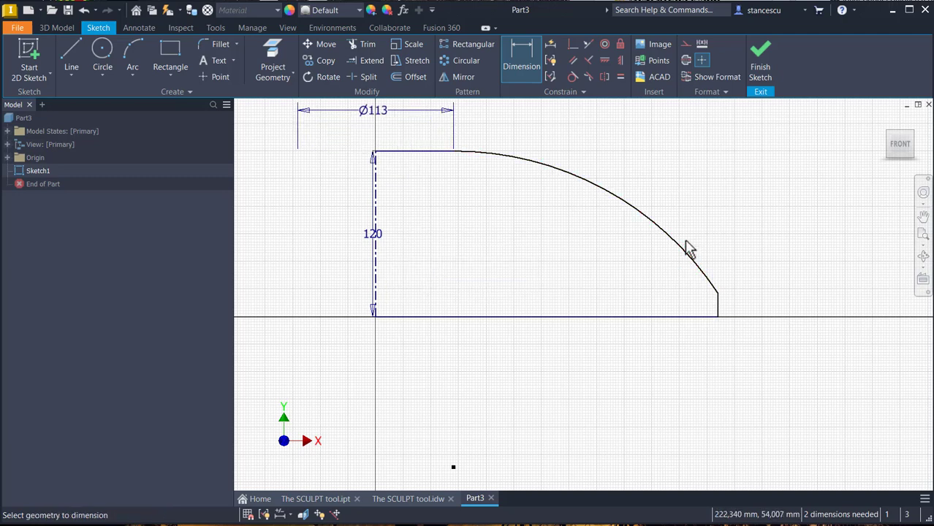
# Step: Dimension the profile's arc with a radius of 240 mm
pyautogui.click(653, 221)
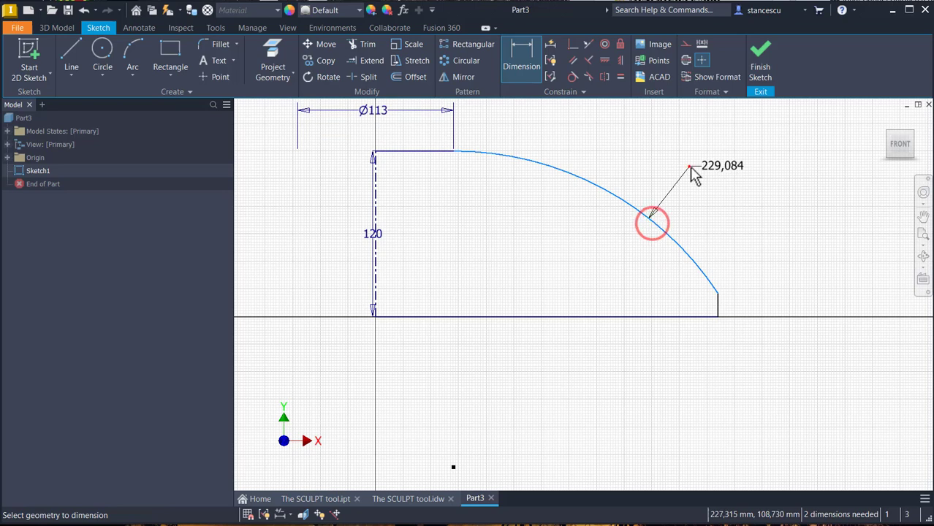
pyautogui.click(690, 169)
pyautogui.write('24')
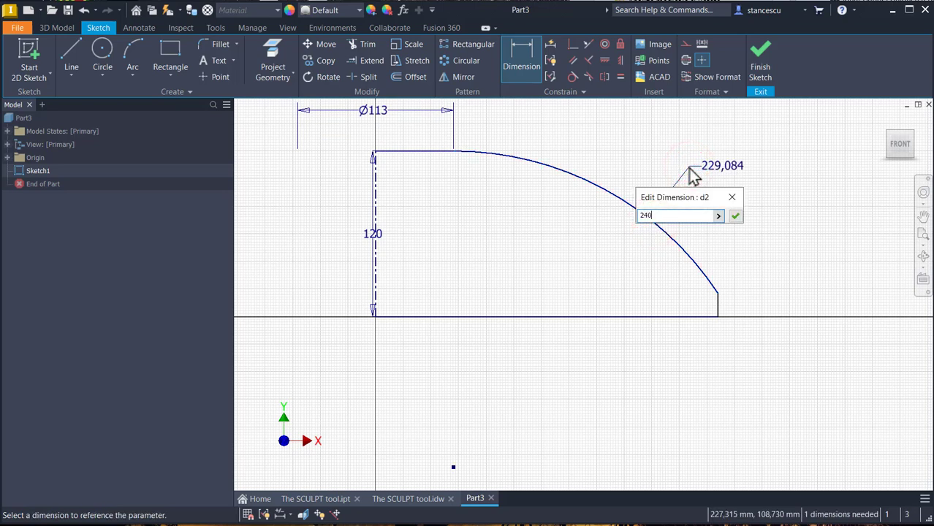
pyautogui.write('0')
pyautogui.press('Return')
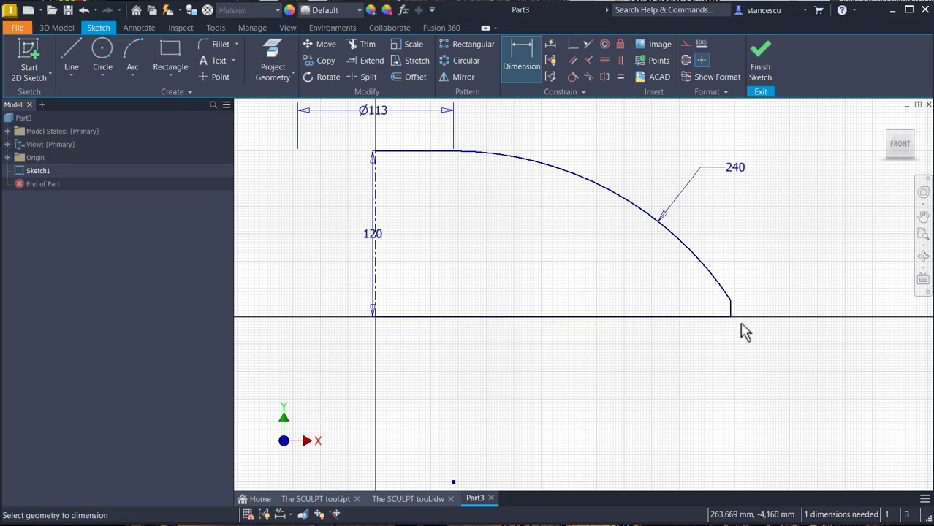
pyautogui.scroll(2, 737, 310)
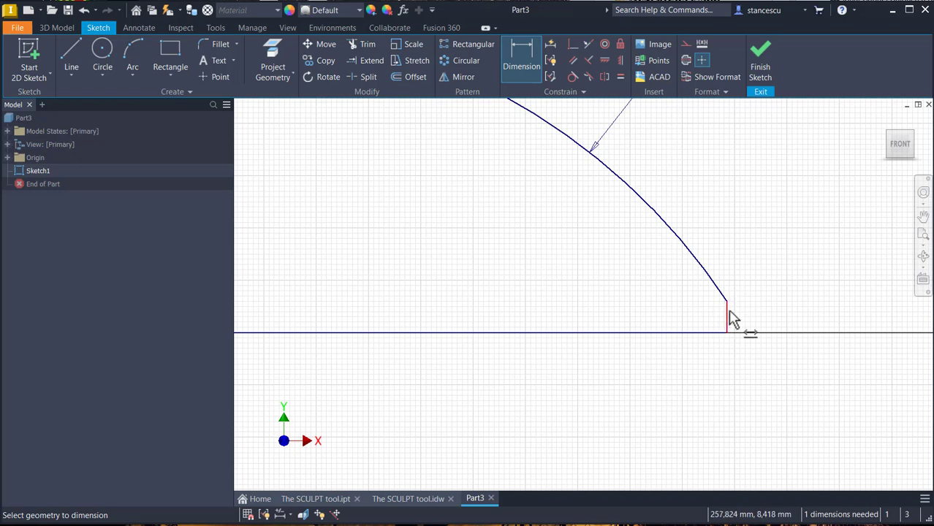
pyautogui.click(732, 319)
pyautogui.click(602, 359)
pyautogui.scroll(-2, 573, 290)
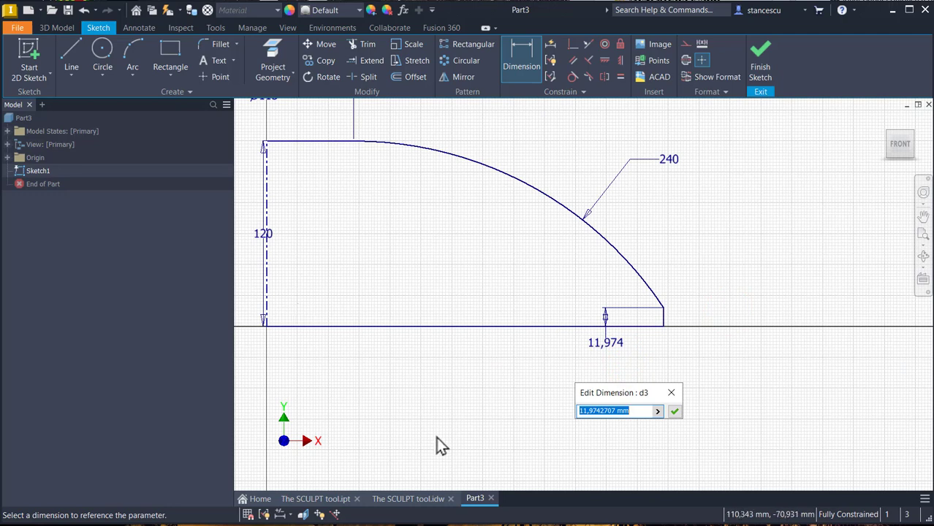
pyautogui.press('Escape')
pyautogui.hotkey('ctrl', 'z')
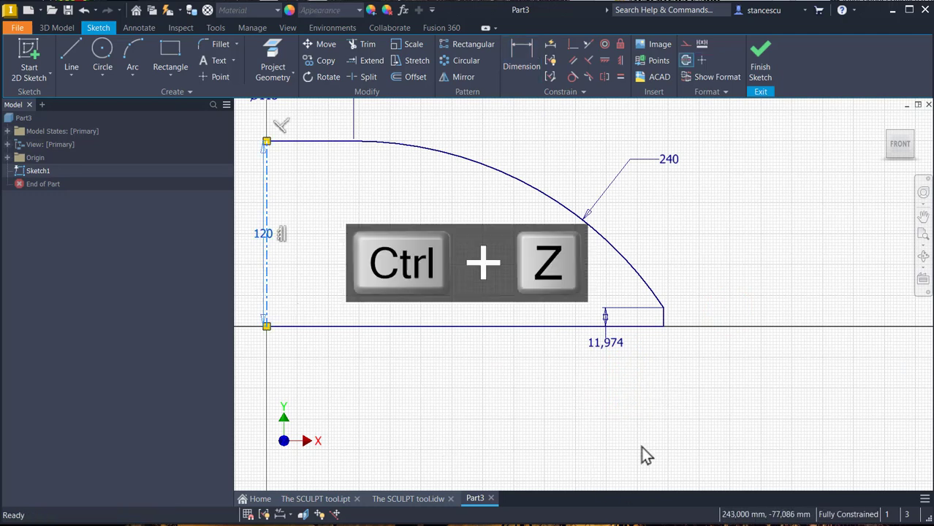
# Step: Dimension the short outer vertical line about the centerline with a diameter of 508 mm
pyautogui.click(521, 55)
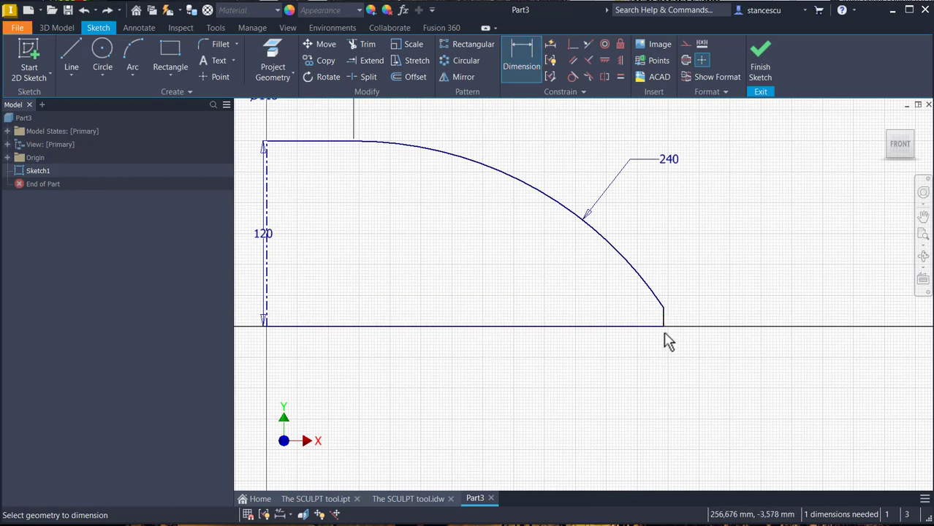
pyautogui.scroll(-3, 666, 337)
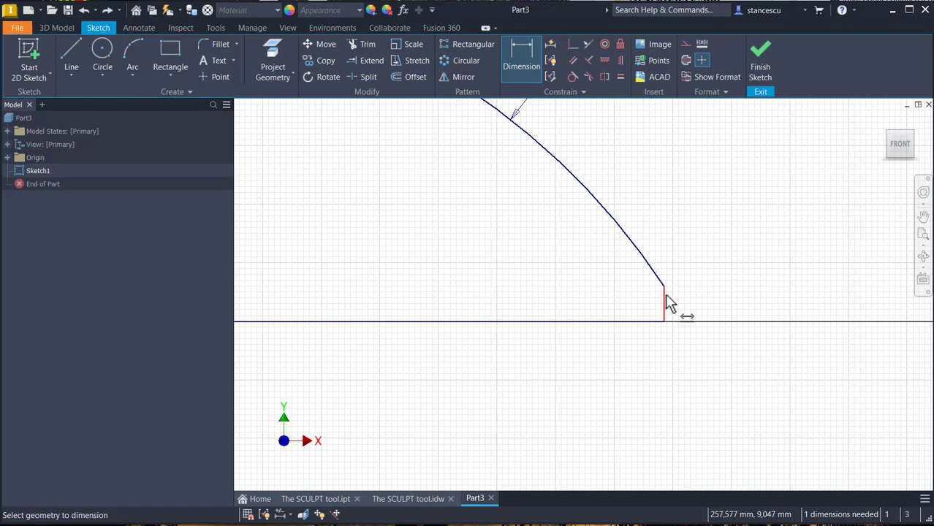
pyautogui.click(667, 301)
pyautogui.scroll(3, 490, 410)
pyautogui.moveTo(545, 365); pyautogui.dragTo(713, 330, button='middle')
pyautogui.scroll(1, 712, 330)
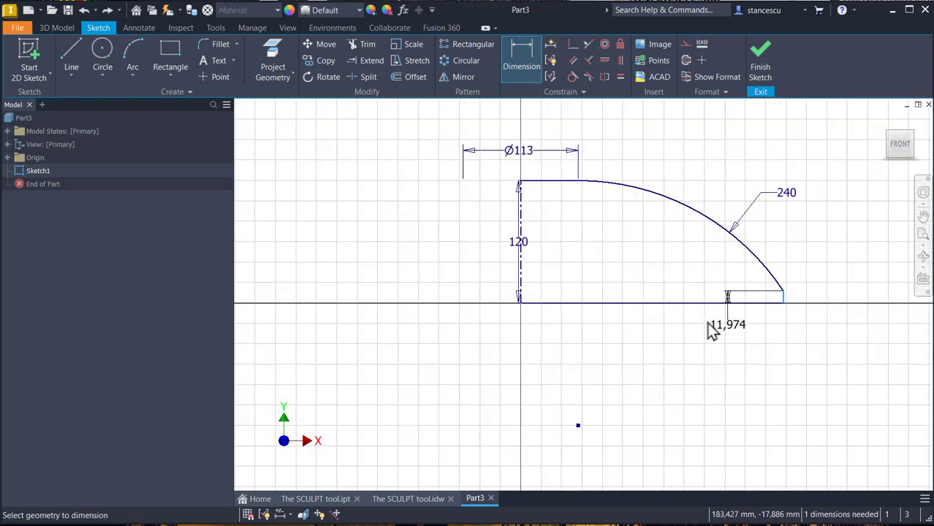
pyautogui.click(519, 279)
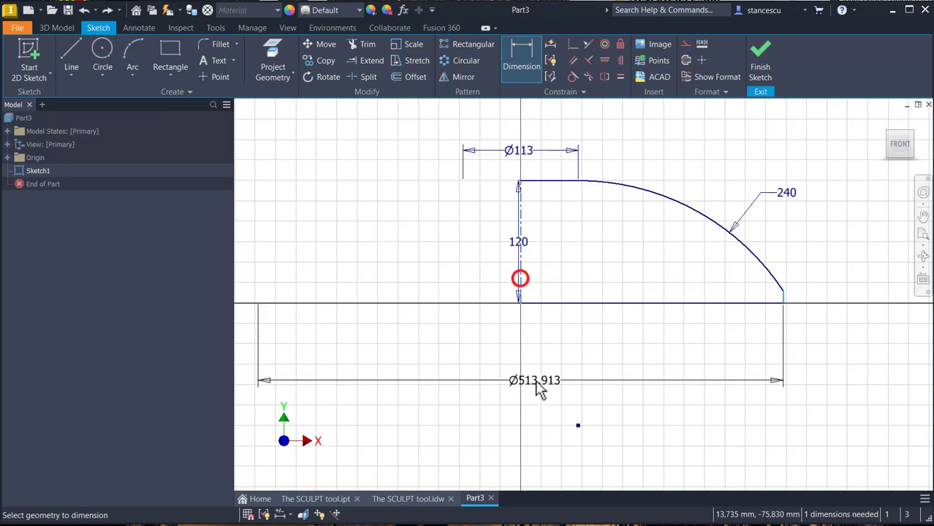
pyautogui.click(540, 360)
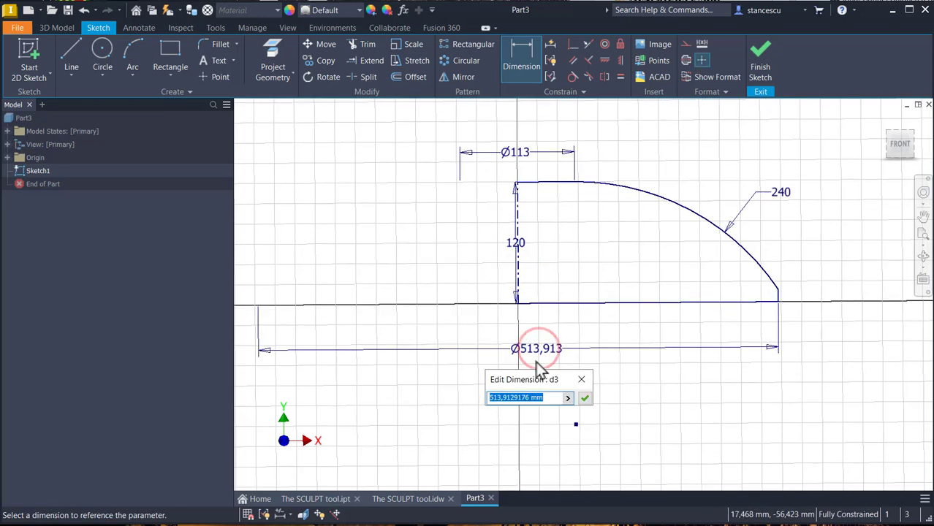
pyautogui.write('508')
pyautogui.press('Return')
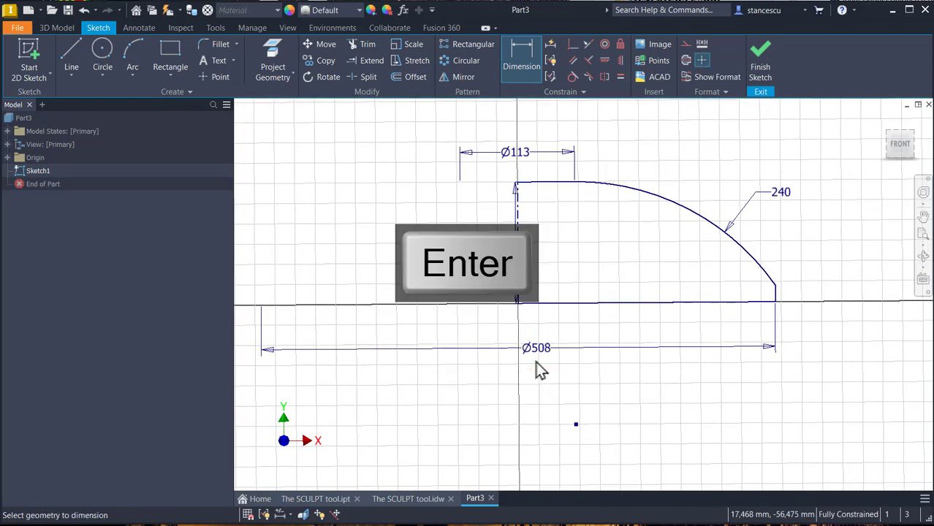
# Step: Finish the sketch and move the 120 mm dimension clear of the centerline
pyautogui.click(761, 65)
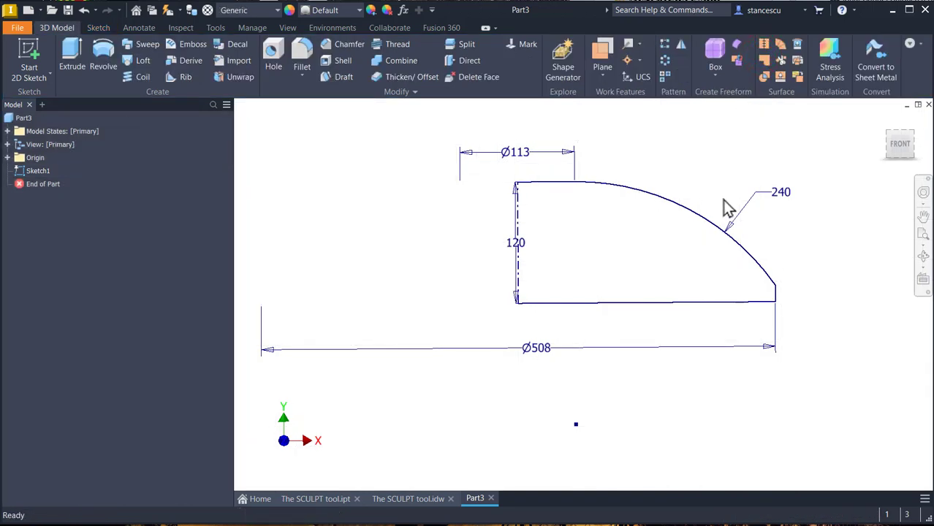
pyautogui.press('F6')
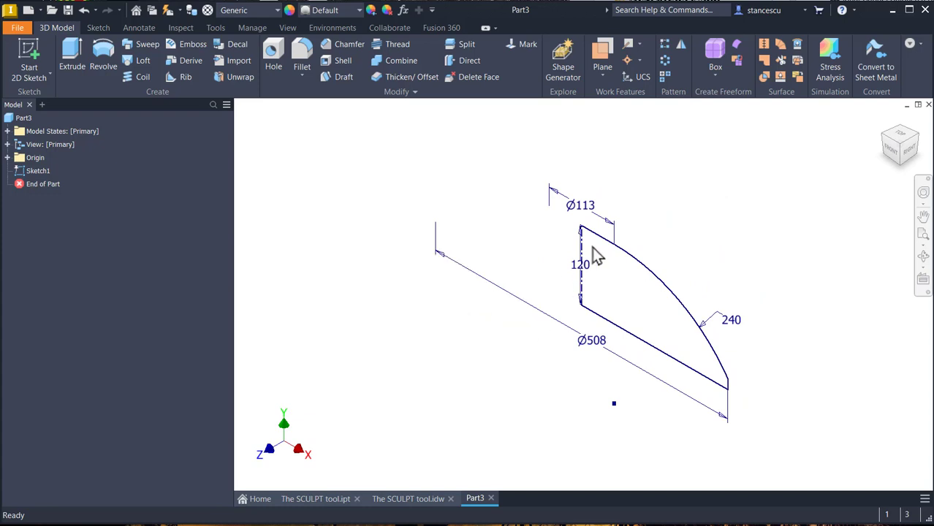
pyautogui.moveTo(568, 263)
pyautogui.mouseDown()
pyautogui.moveTo(574, 271)
pyautogui.moveTo(565, 266)
pyautogui.mouseUp()
pyautogui.click(355, 174)
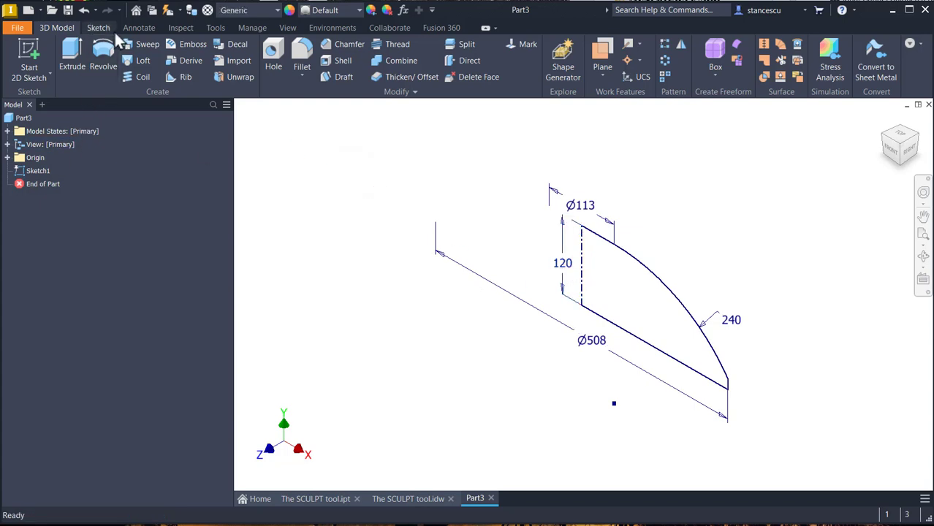
# Step: Try revolving the closed profile 360° about the centerline into a solid
pyautogui.click(102, 65)
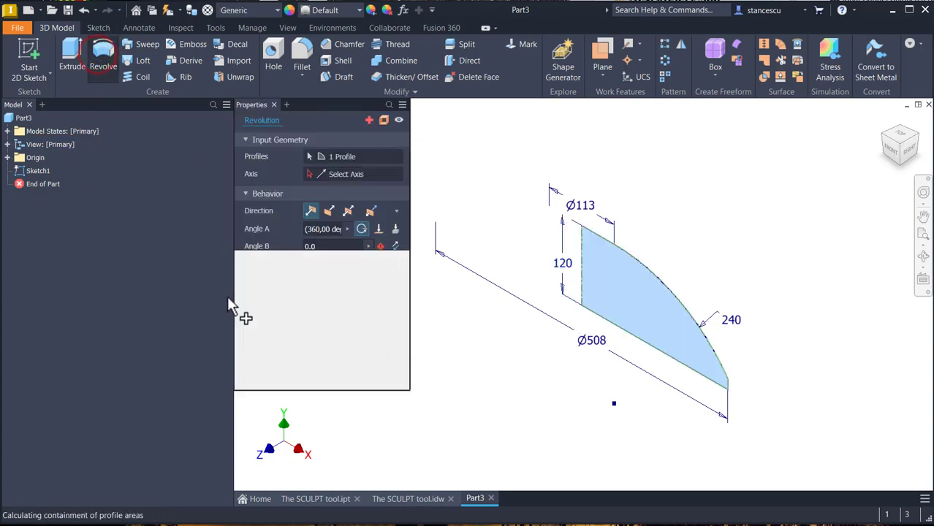
pyautogui.click(261, 303)
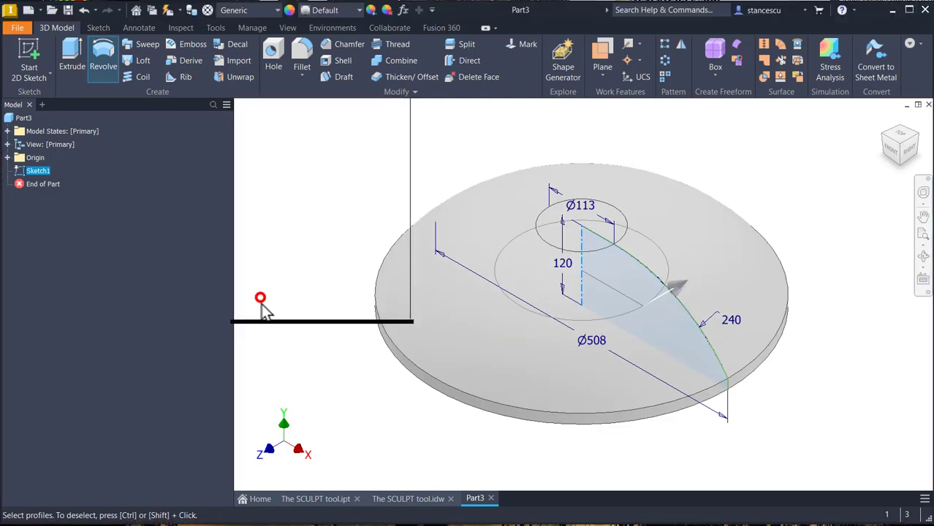
pyautogui.press('F6')
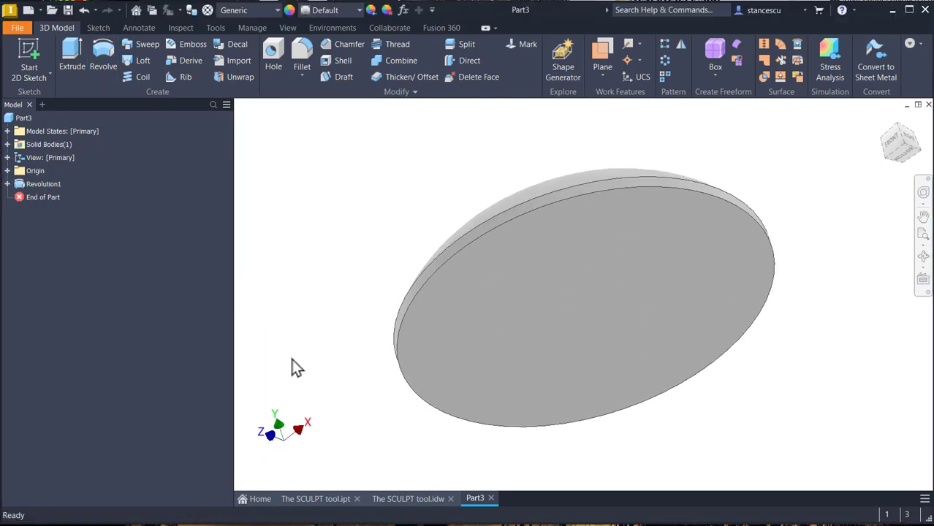
pyautogui.press('F6')
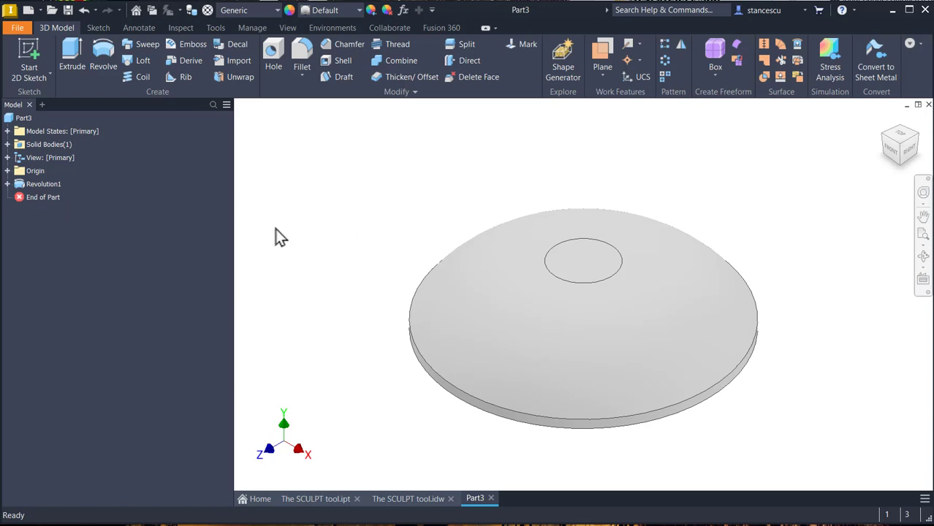
pyautogui.hotkey('ctrl', 'z')
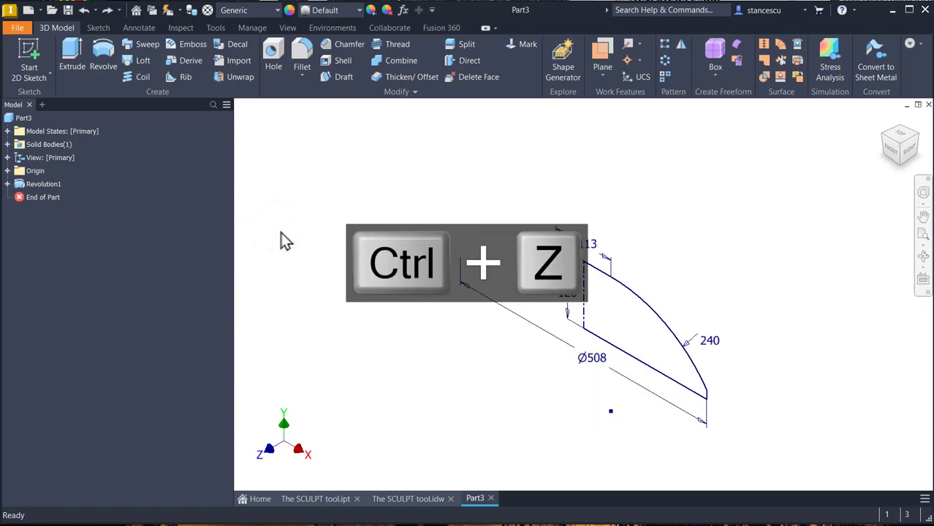
# Step: Reopen the profile sketch and delete its horizontal base line so the profile is open
pyautogui.scroll(3, 660, 339)
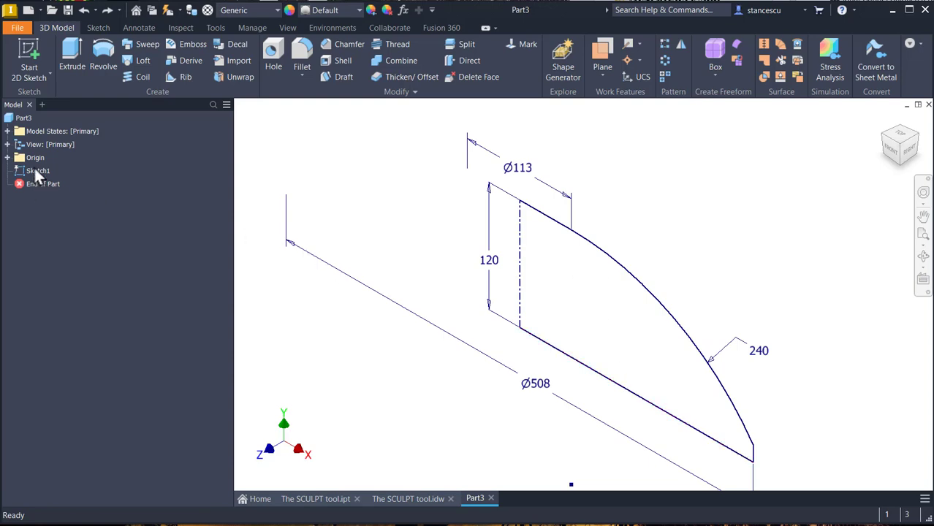
pyautogui.doubleClick(33, 170)
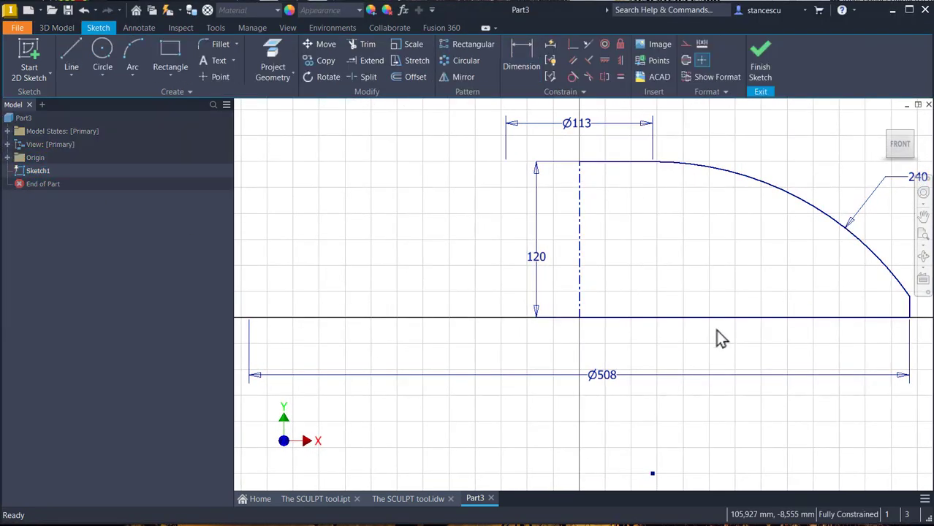
pyautogui.click(722, 319)
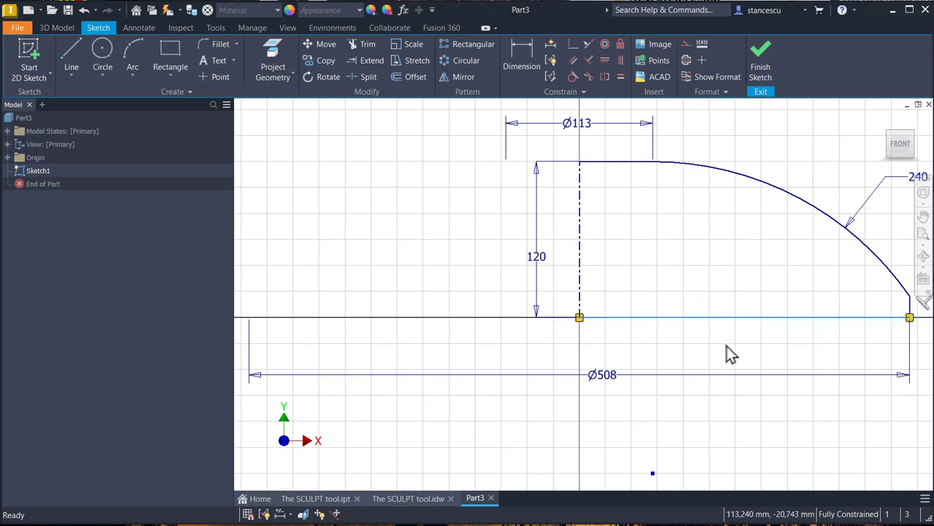
pyautogui.press('Delete')
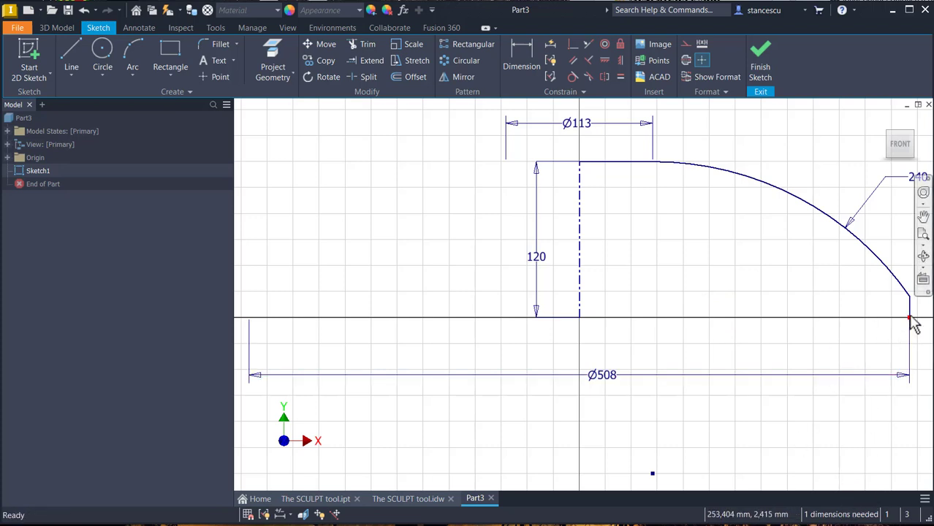
# Step: Shorten the outer vertical line from its lower end, then align that endpoint with the sketch origin using a Horizontal constraint
pyautogui.moveTo(911, 320); pyautogui.dragTo(910, 308)
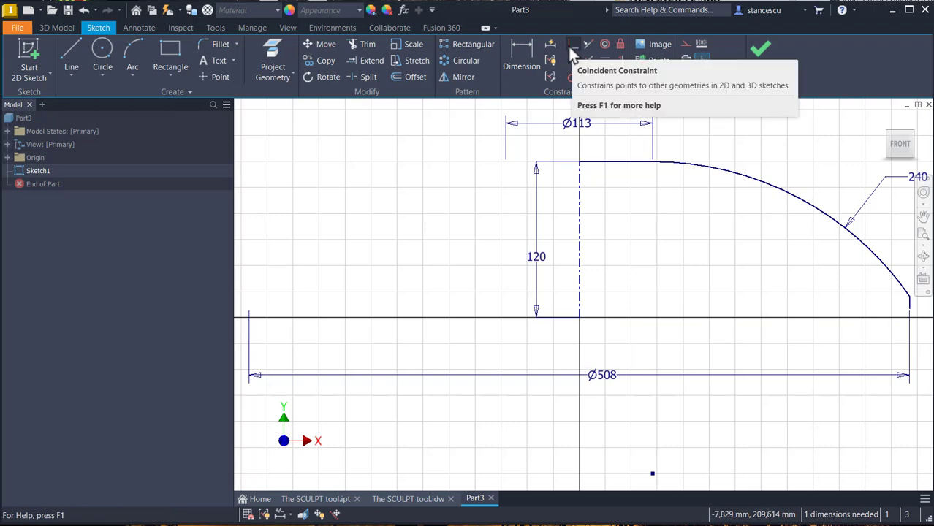
pyautogui.click(604, 62)
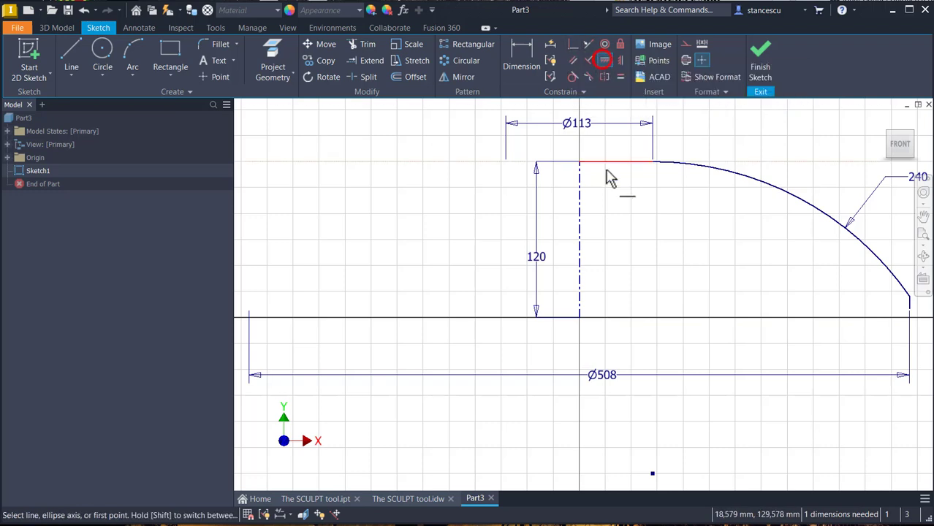
pyautogui.click(579, 319)
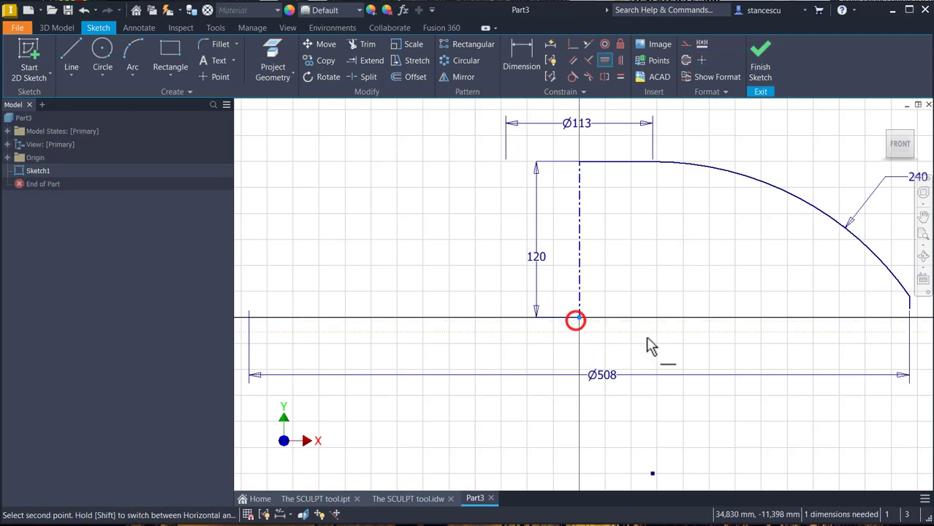
pyautogui.click(910, 307)
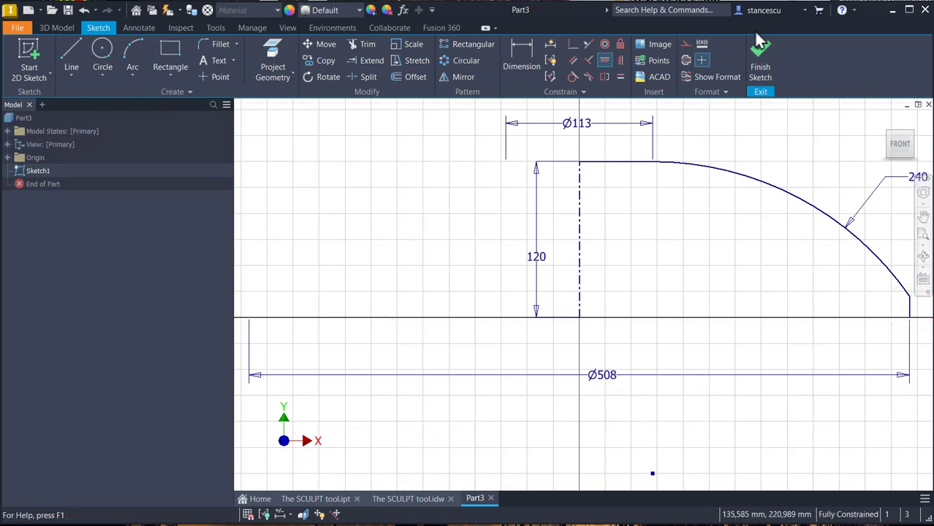
# Step: Finish the sketch and revolve the open profile 360° about the centerline as a surface
pyautogui.click(761, 64)
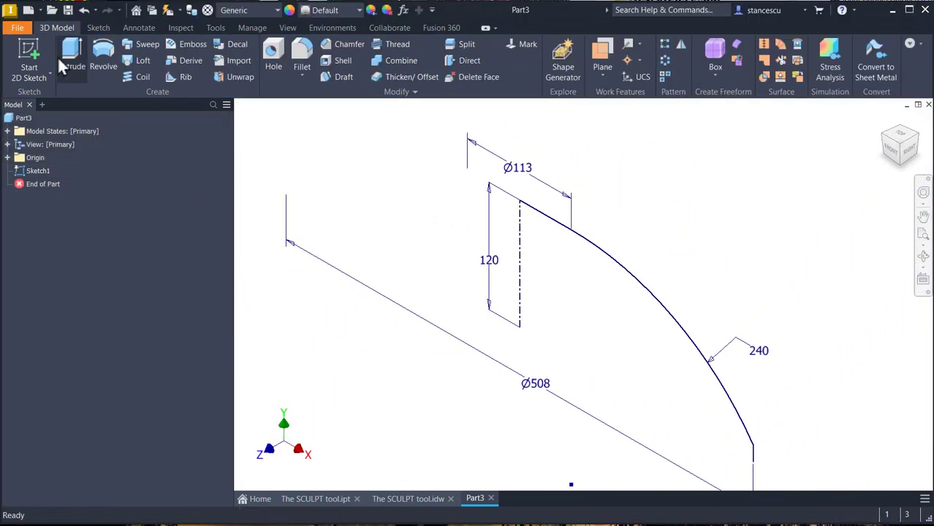
pyautogui.click(97, 50)
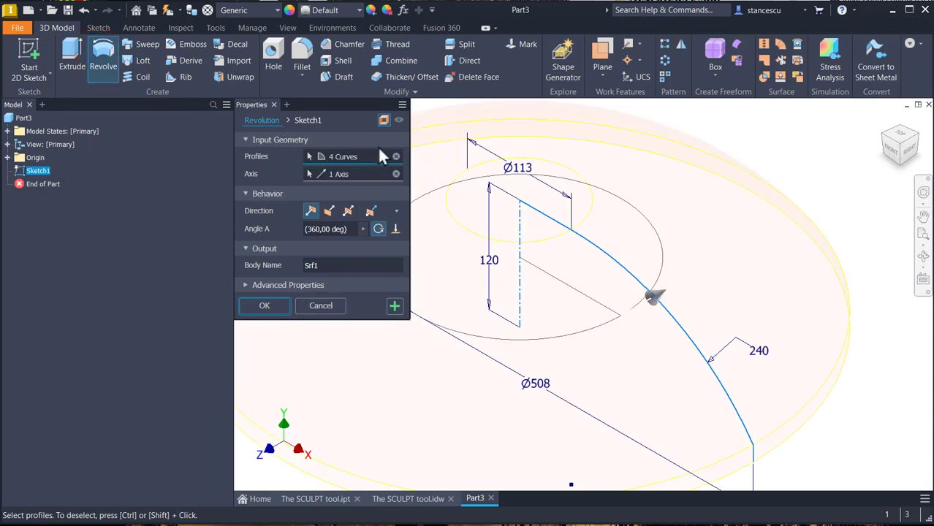
pyautogui.click(384, 120)
pyautogui.click(280, 307)
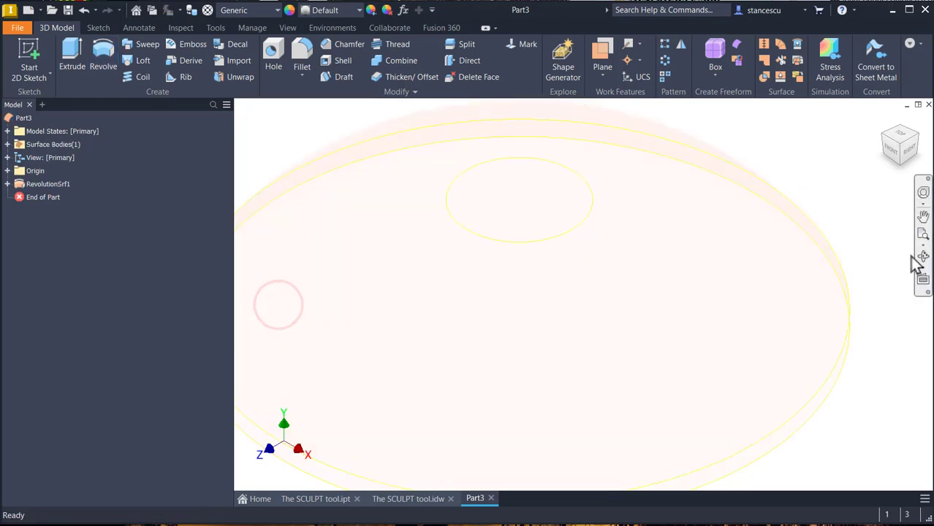
pyautogui.click(896, 169)
pyautogui.press('F6')
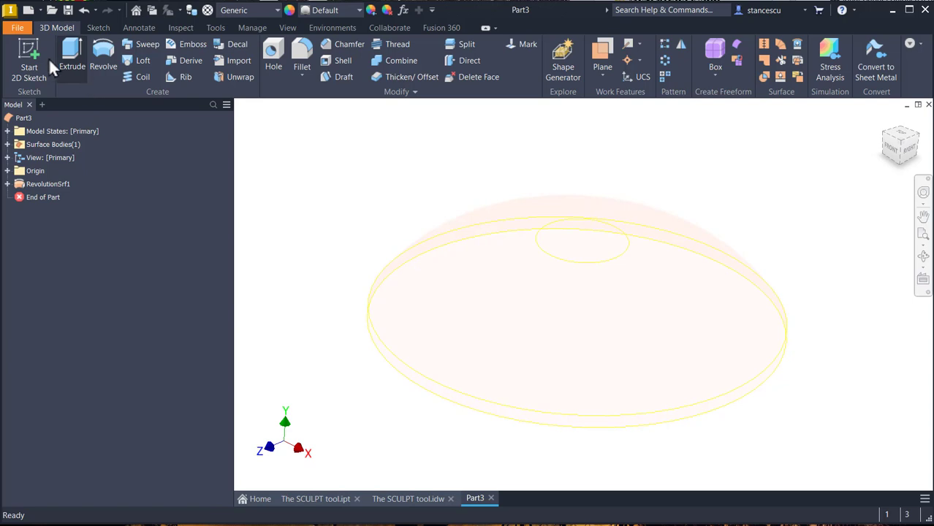
# Step: Change the in-canvas color scheme to Forest in the application options
pyautogui.click(16, 30)
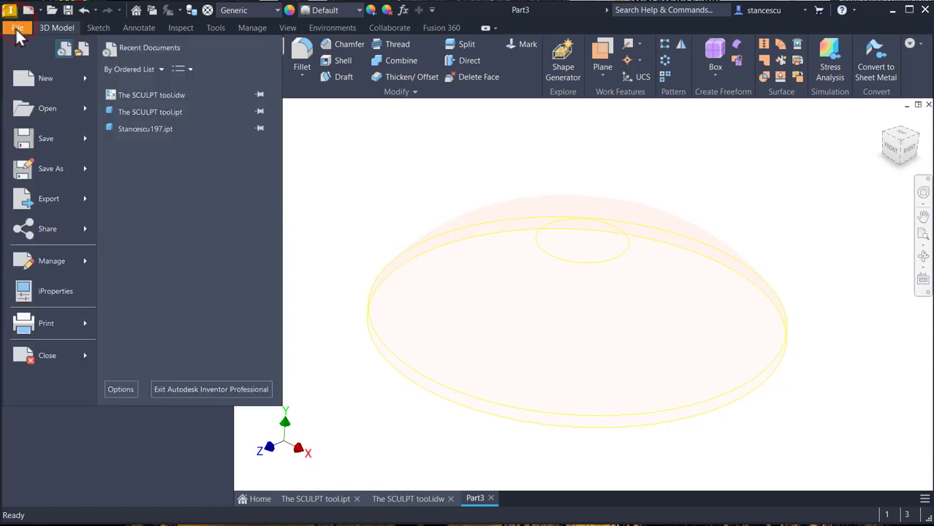
pyautogui.click(126, 401)
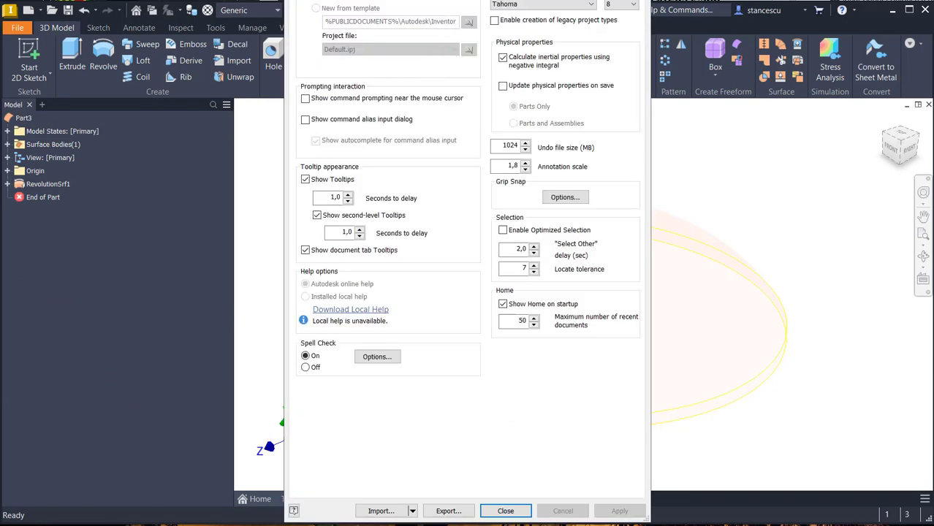
pyautogui.moveTo(413, 6); pyautogui.dragTo(419, 142)
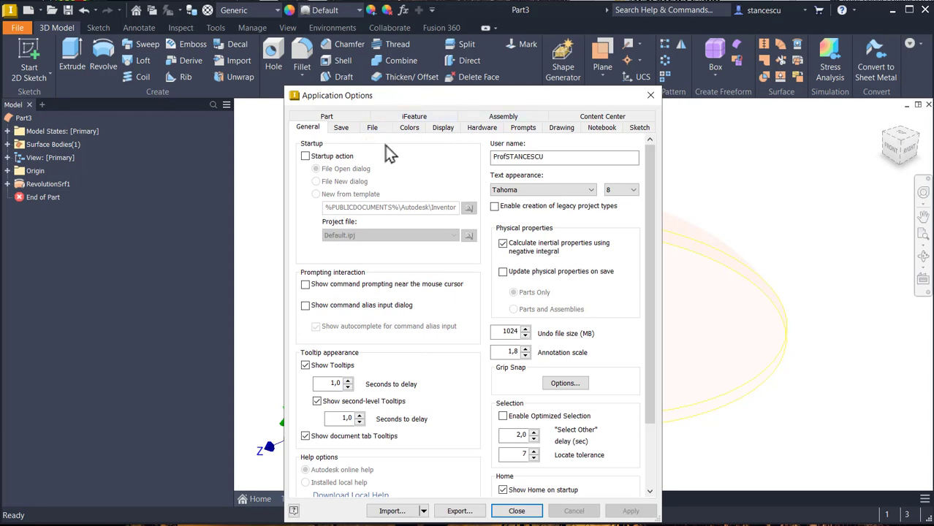
pyautogui.click(402, 129)
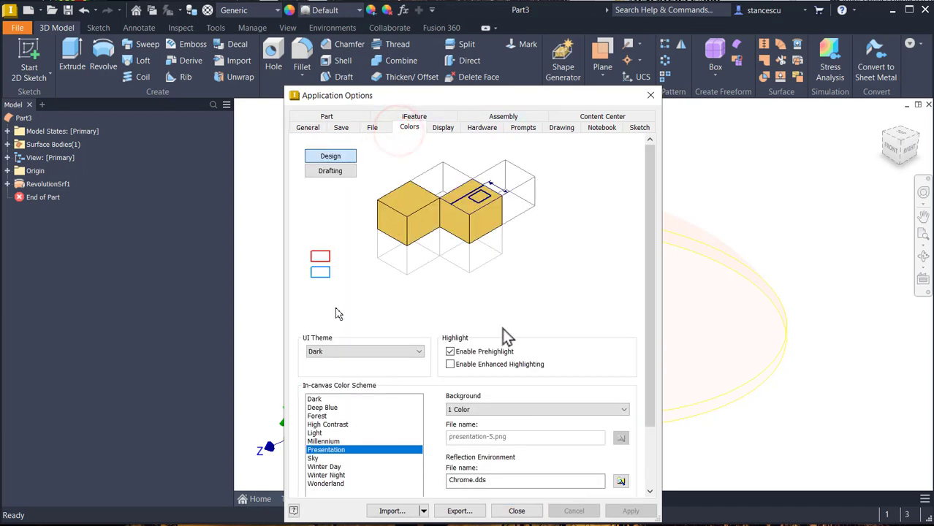
pyautogui.click(329, 415)
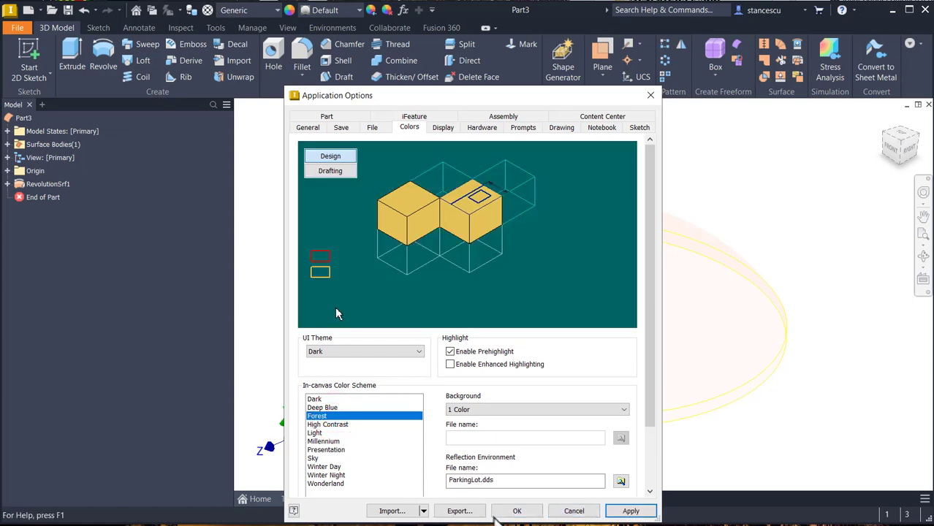
pyautogui.click(498, 513)
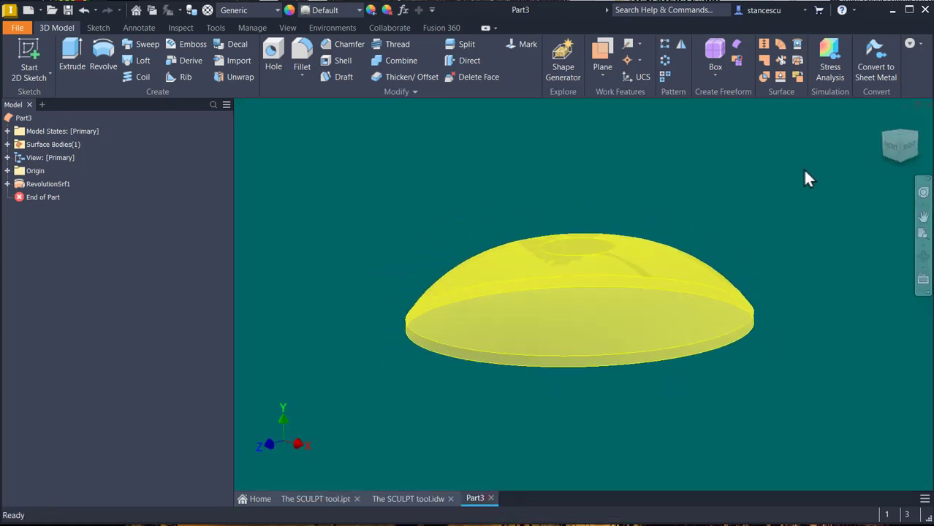
pyautogui.press('F6')
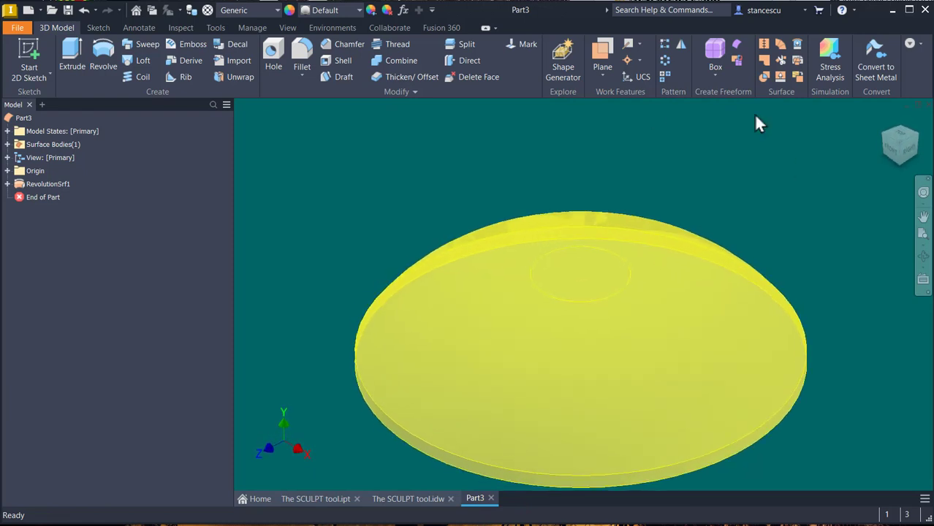
pyautogui.press('F6')
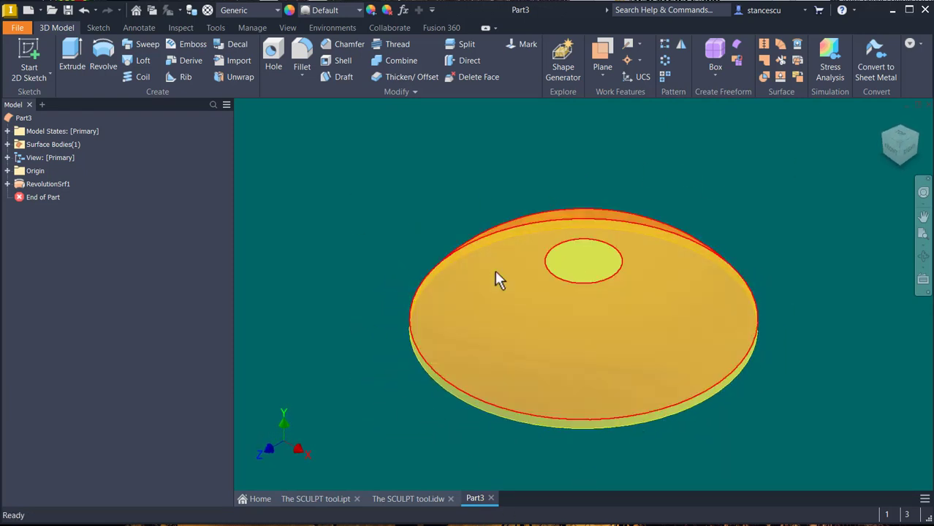
# Step: Edit the revolved surface so that its revolution angle is 60°
pyautogui.doubleClick(46, 184)
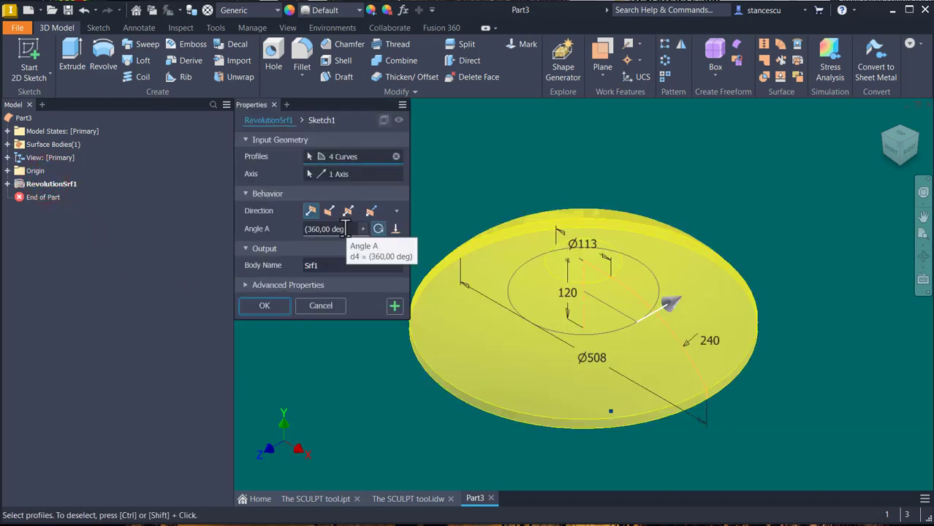
pyautogui.click(344, 229)
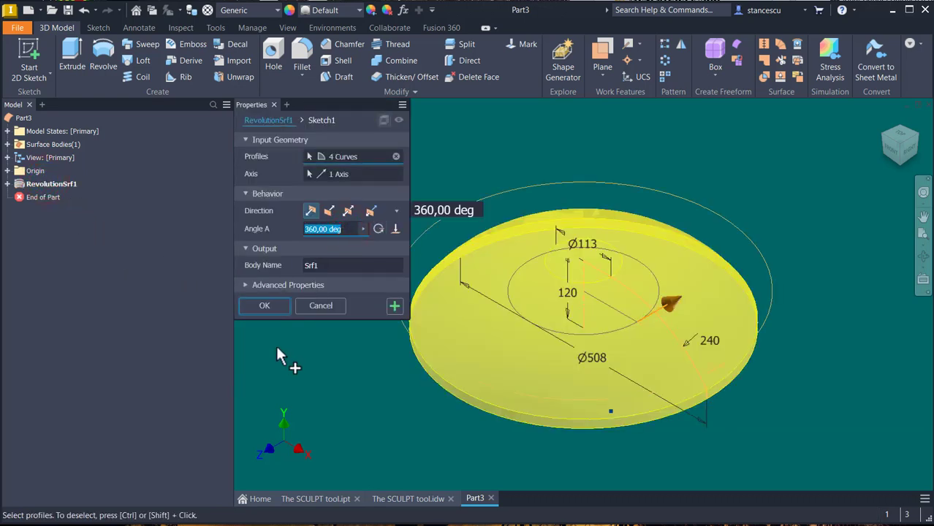
pyautogui.write('60')
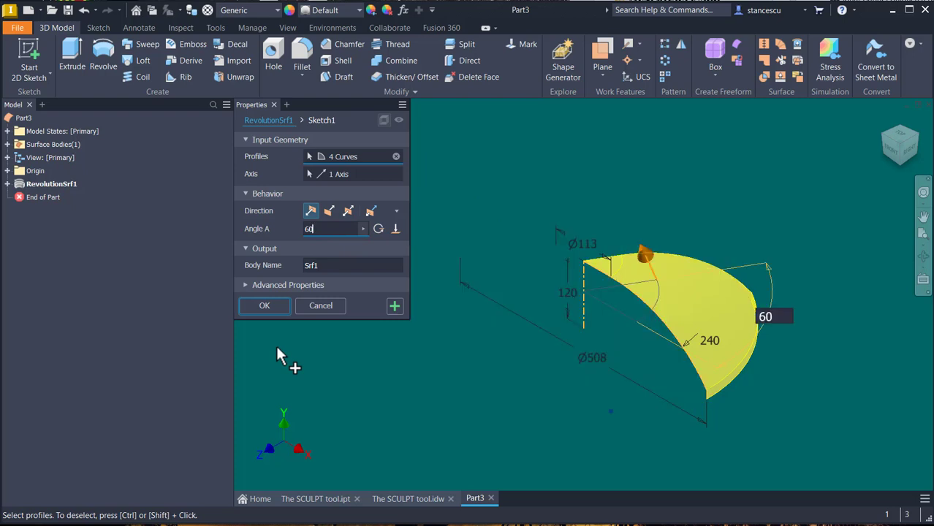
pyautogui.click(264, 305)
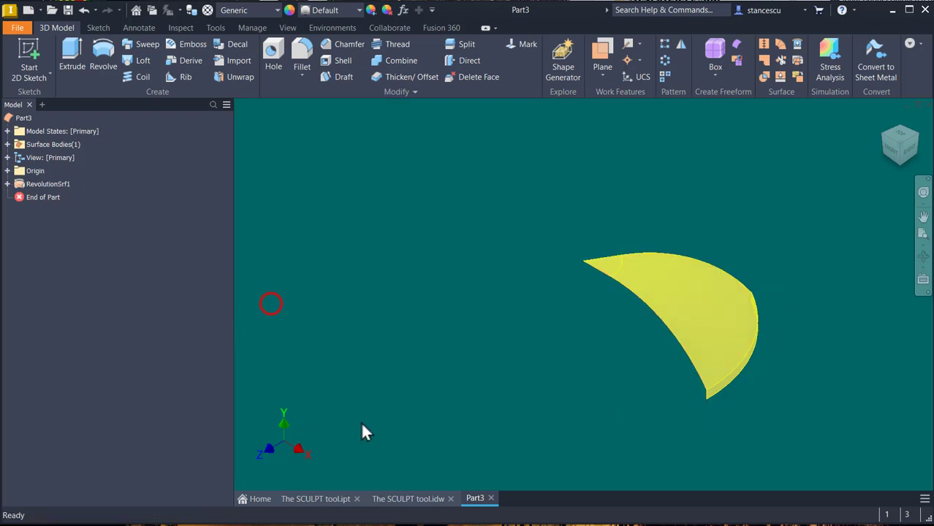
pyautogui.keyDown('shift'); pyautogui.moveTo(423, 358); pyautogui.dragTo(594, 333, button='middle'); pyautogui.keyUp('shift')
pyautogui.press('F6')
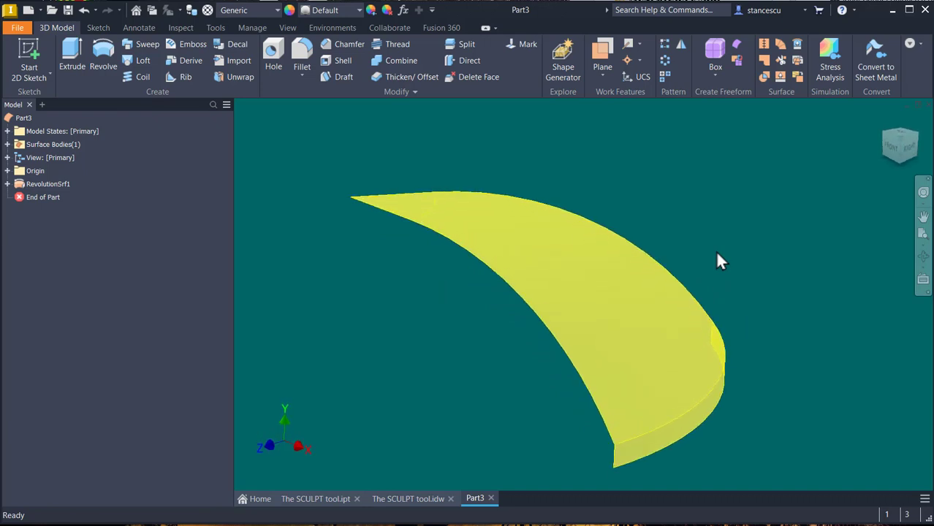
pyautogui.press('F6')
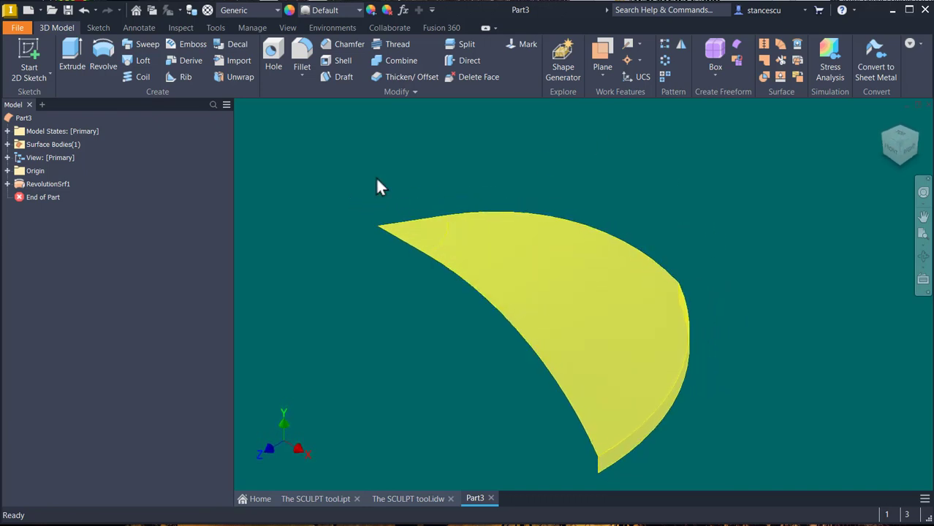
# Step: Examine the recessed pocket's shape and dimensions in the drawing The SCULPT tool.idw, including the shaded view, and return to the part
pyautogui.click(387, 500)
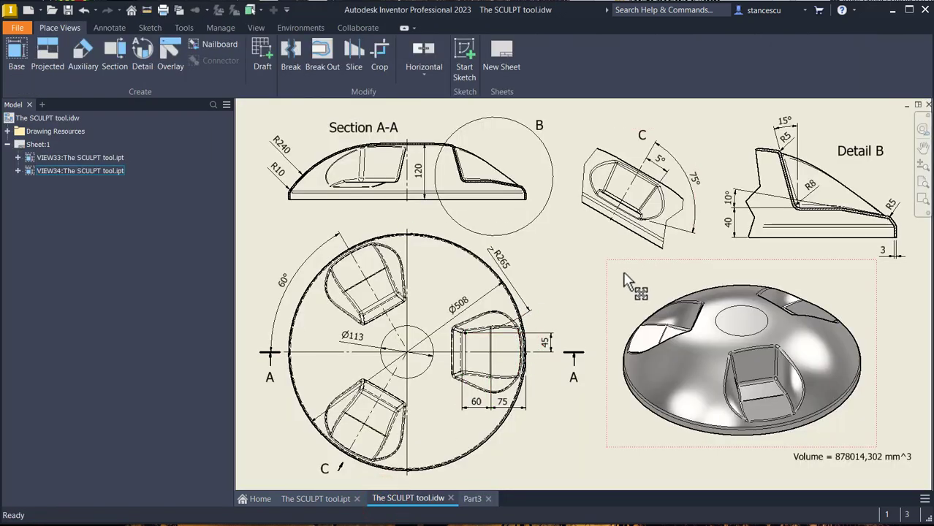
pyautogui.scroll(3, 769, 398)
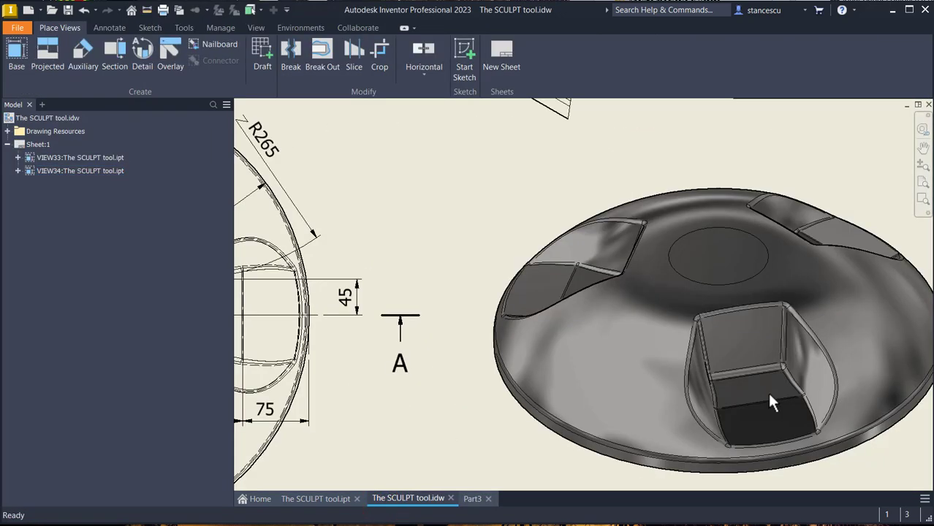
pyautogui.scroll(3, 768, 402)
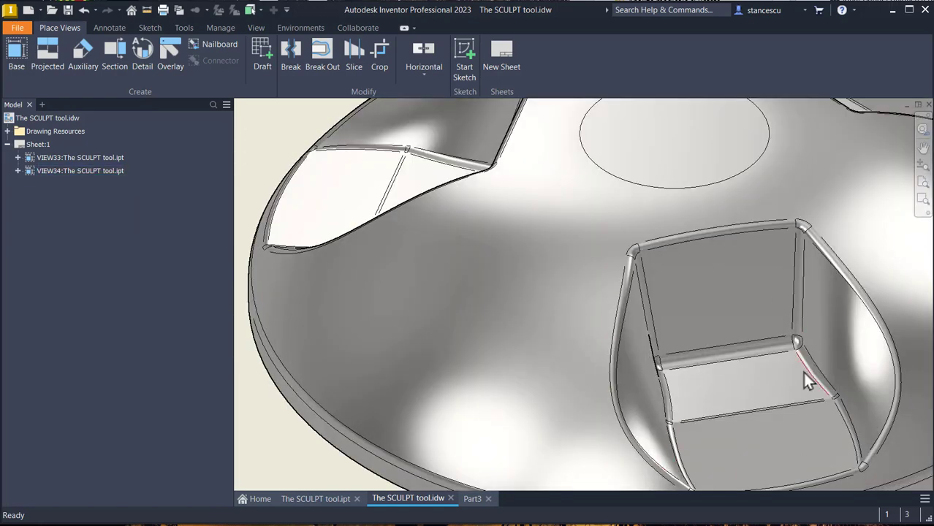
pyautogui.scroll(-3, 801, 373)
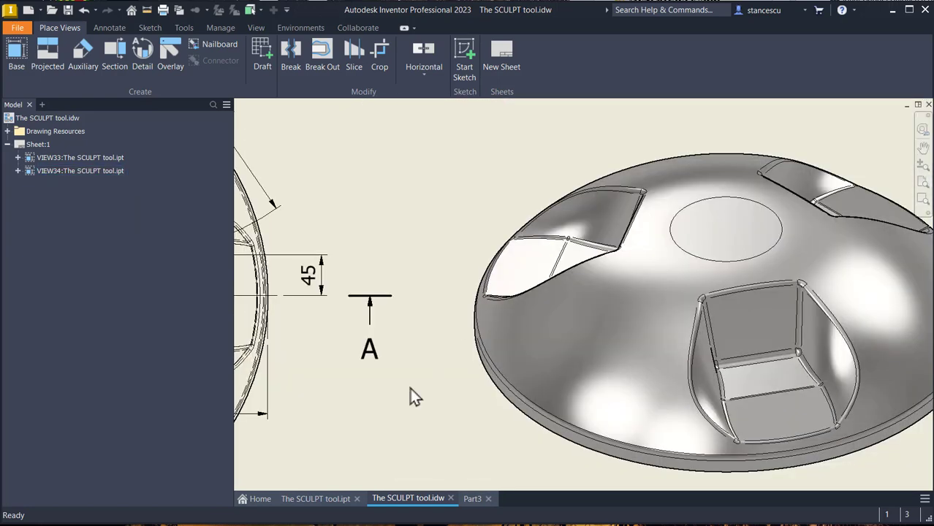
pyautogui.scroll(-3, 423, 283)
pyautogui.moveTo(423, 283)
pyautogui.mouseDown(button='middle')
pyautogui.moveTo(495, 402)
pyautogui.moveTo(527, 338)
pyautogui.mouseUp(button='middle')
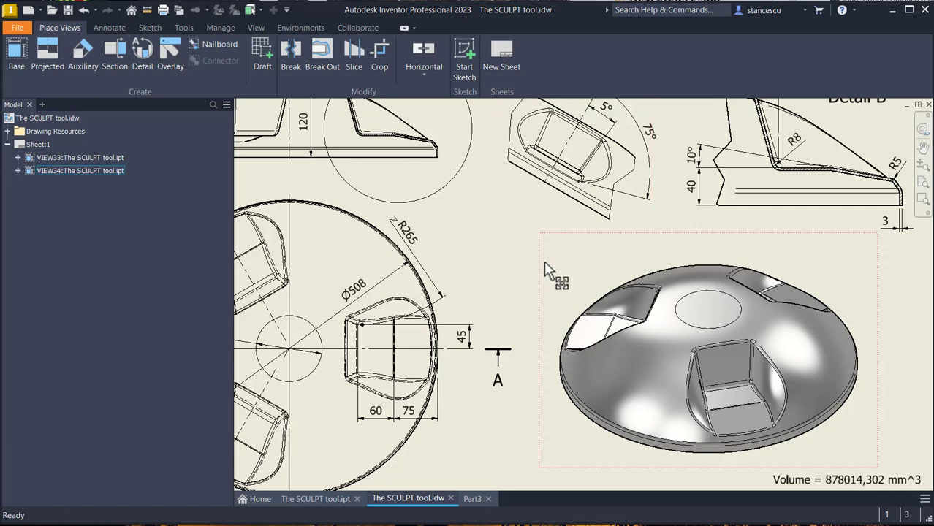
pyautogui.click(508, 249)
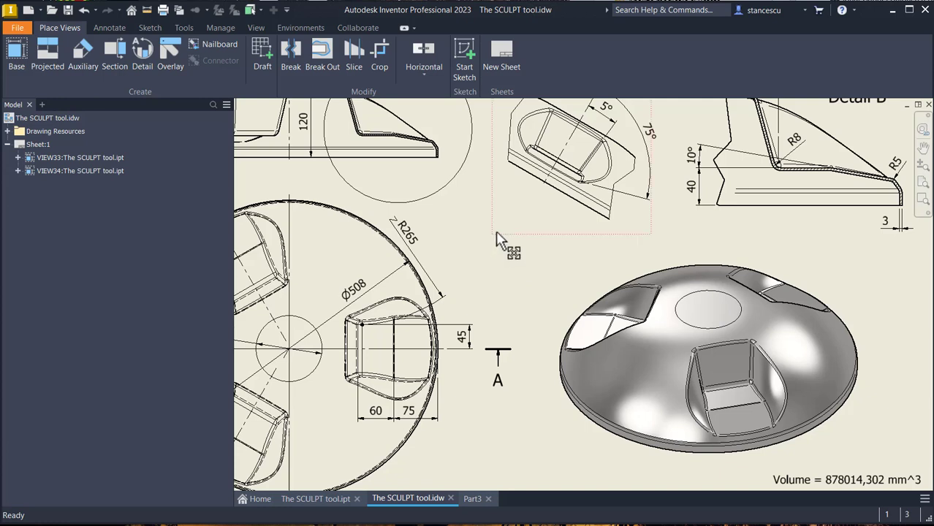
pyautogui.click(473, 500)
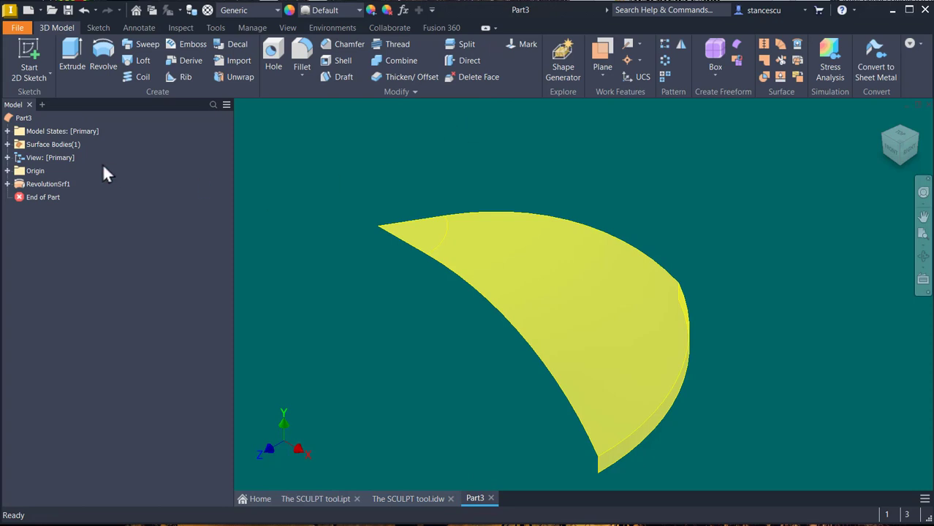
# Step: Make the XY origin plane visible in the part
pyautogui.click(7, 171)
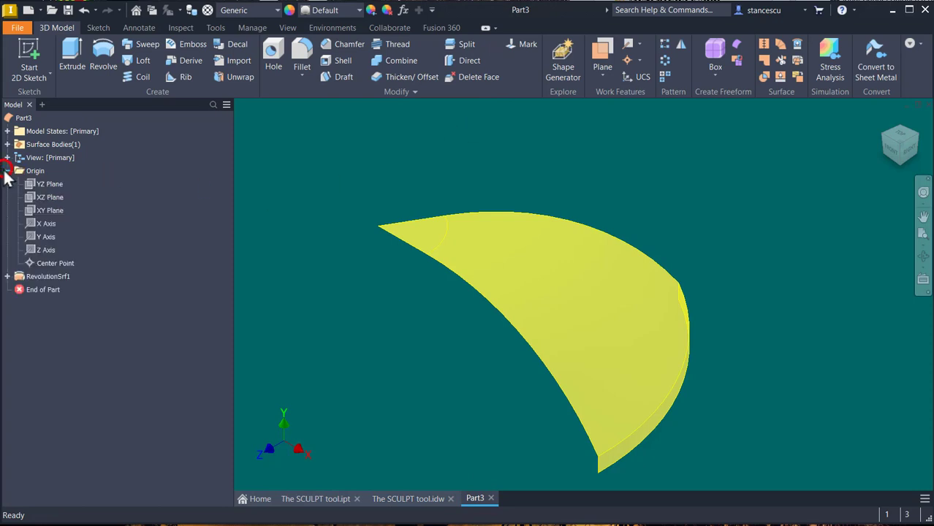
pyautogui.click(44, 211)
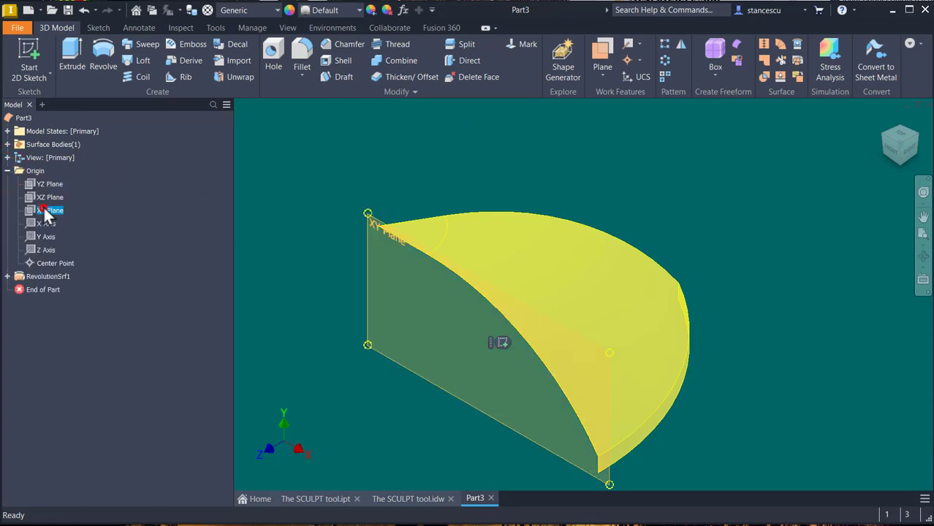
pyautogui.rightClick(44, 210)
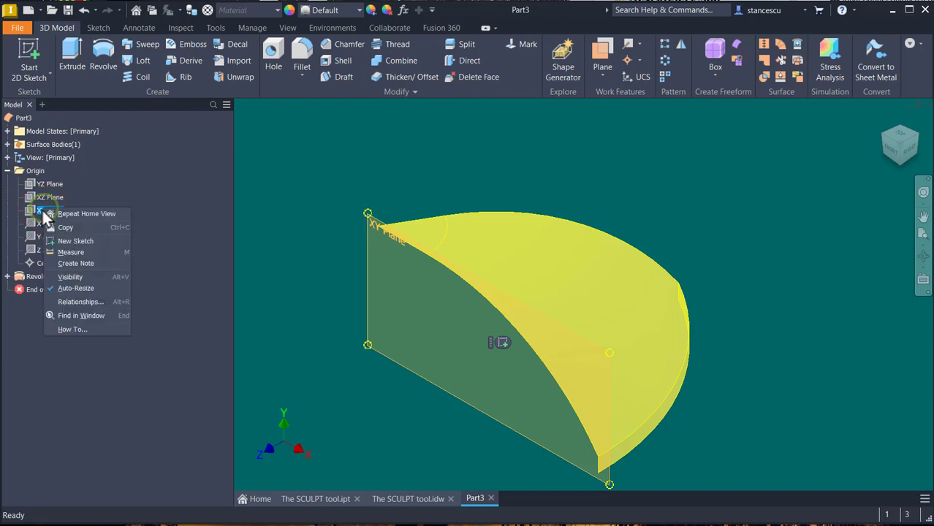
pyautogui.click(96, 277)
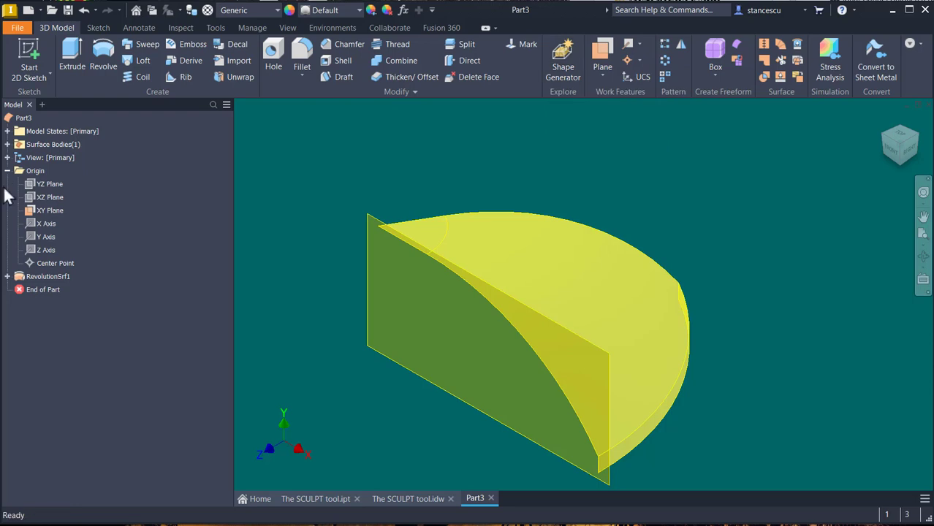
# Step: Create a work plane offset -45 mm from the XY plane
pyautogui.click(598, 60)
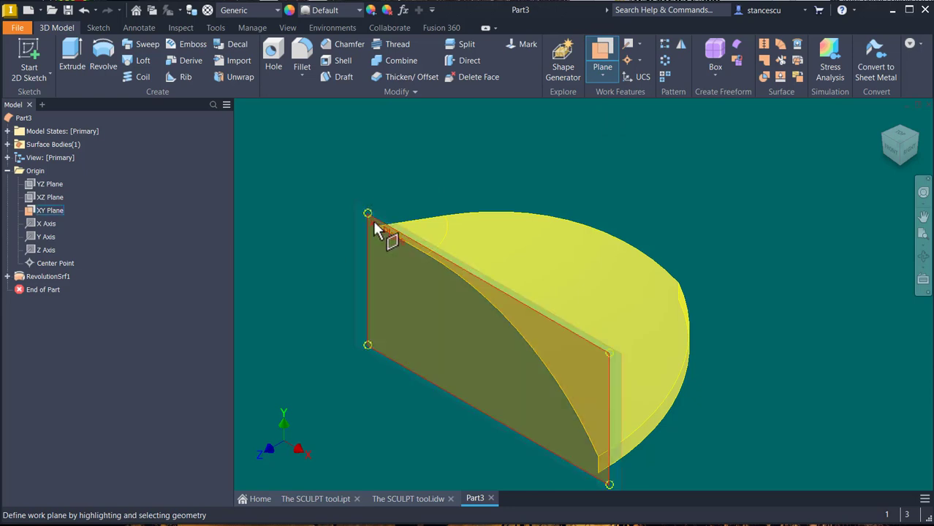
pyautogui.moveTo(374, 230); pyautogui.dragTo(409, 212)
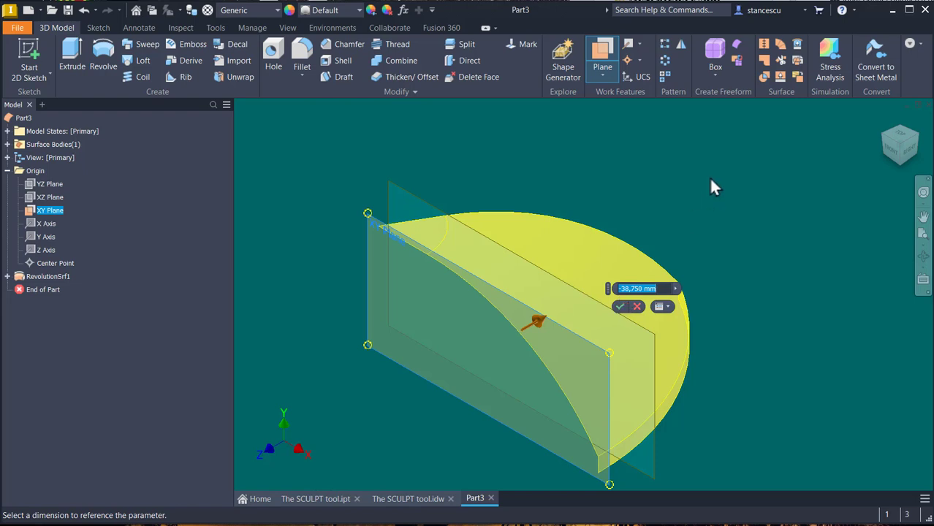
pyautogui.write('-45')
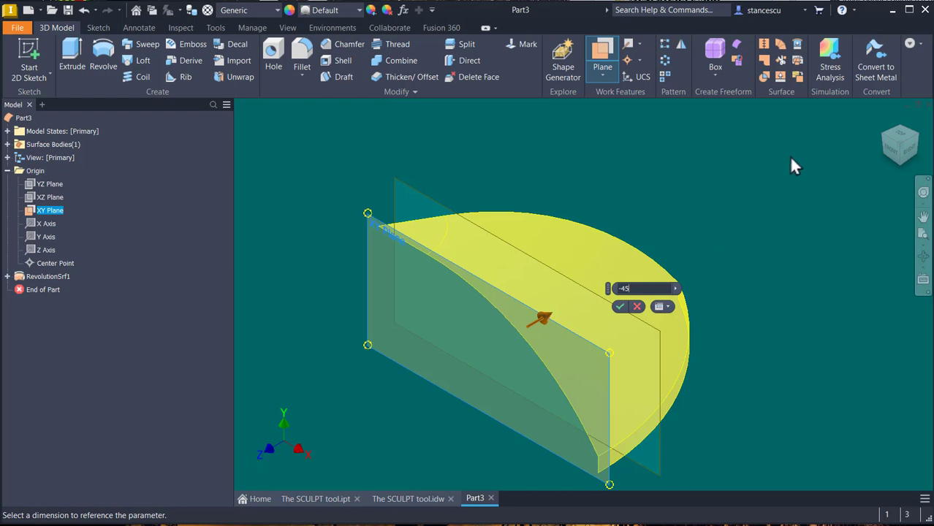
pyautogui.click(620, 306)
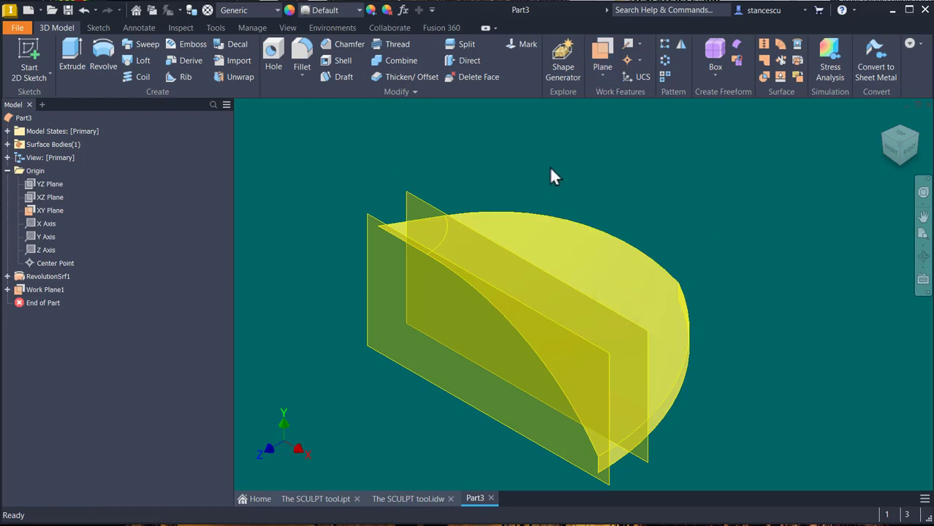
# Step: Create a horizontal work plane offset 40 mm above the XZ plane
pyautogui.click(598, 56)
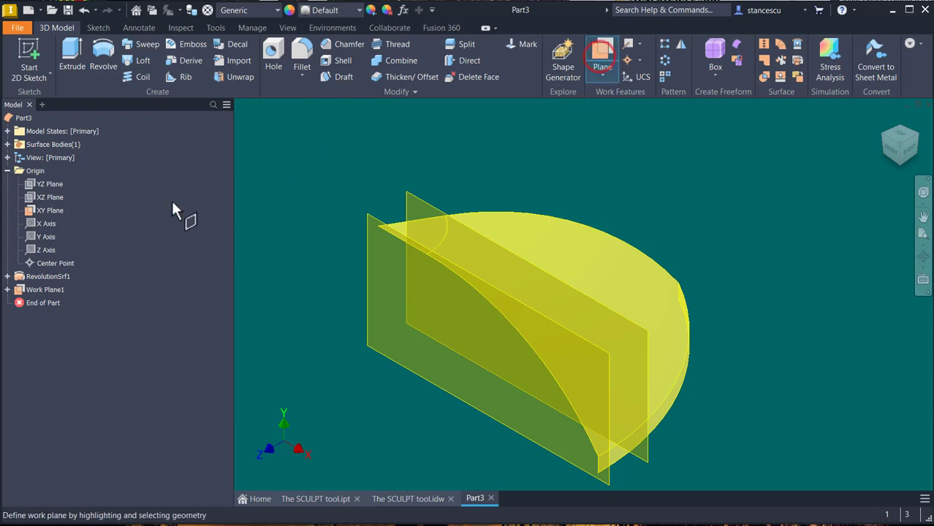
pyautogui.click(39, 195)
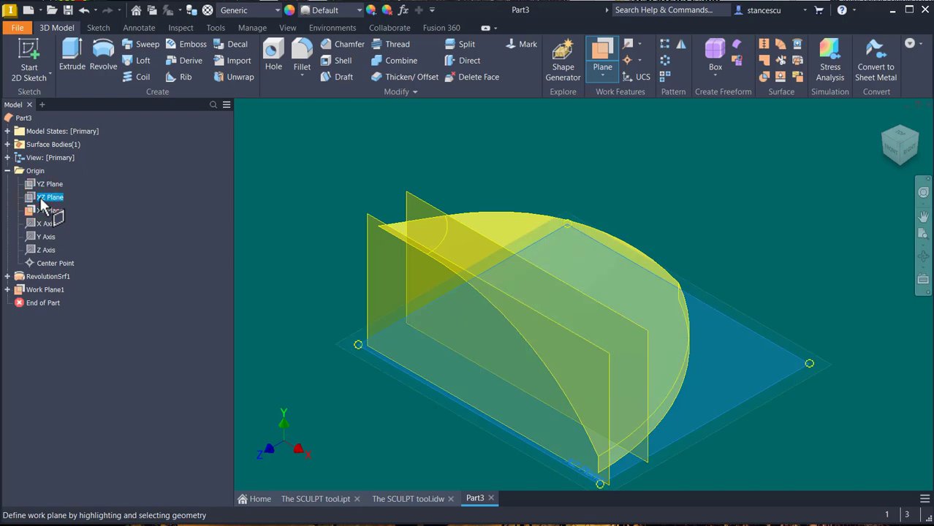
pyautogui.moveTo(787, 377); pyautogui.dragTo(786, 261)
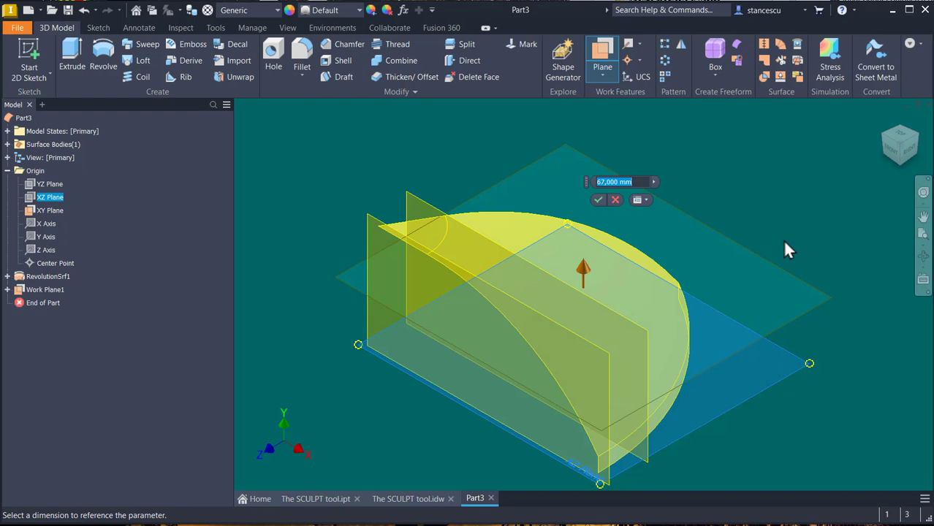
pyautogui.write('40')
pyautogui.press('Return')
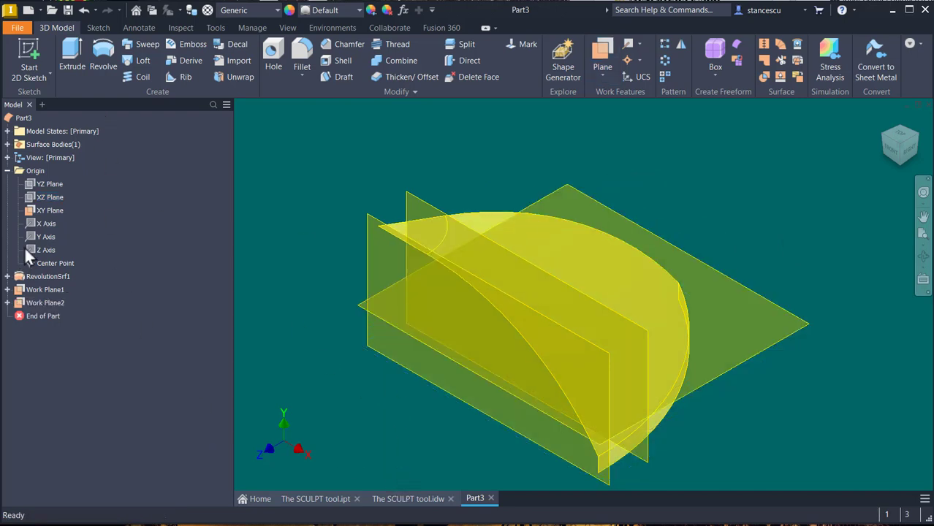
# Step: Hide the XY origin plane, leaving the two offset work planes displayed
pyautogui.rightClick(49, 210)
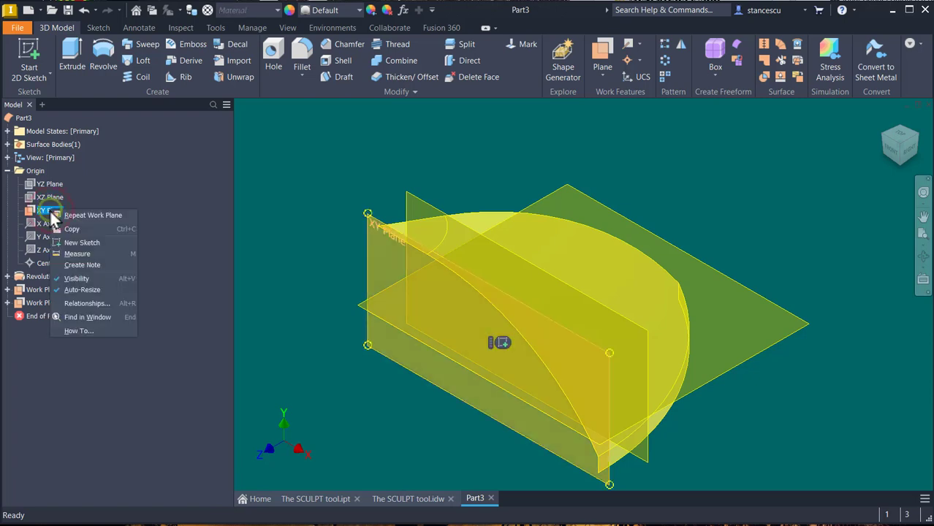
pyautogui.click(78, 276)
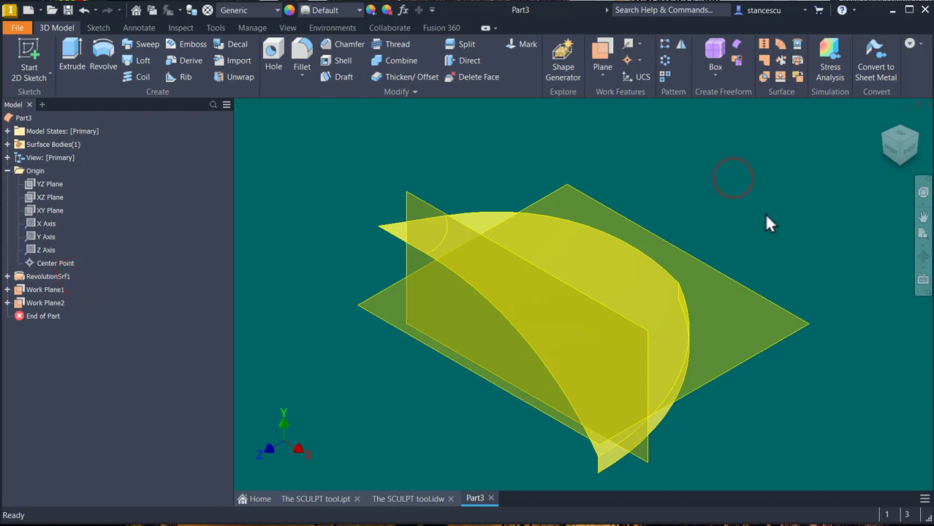
pyautogui.keyDown('shift'); pyautogui.moveTo(774, 222); pyautogui.dragTo(773, 211, button='middle'); pyautogui.keyUp('shift')
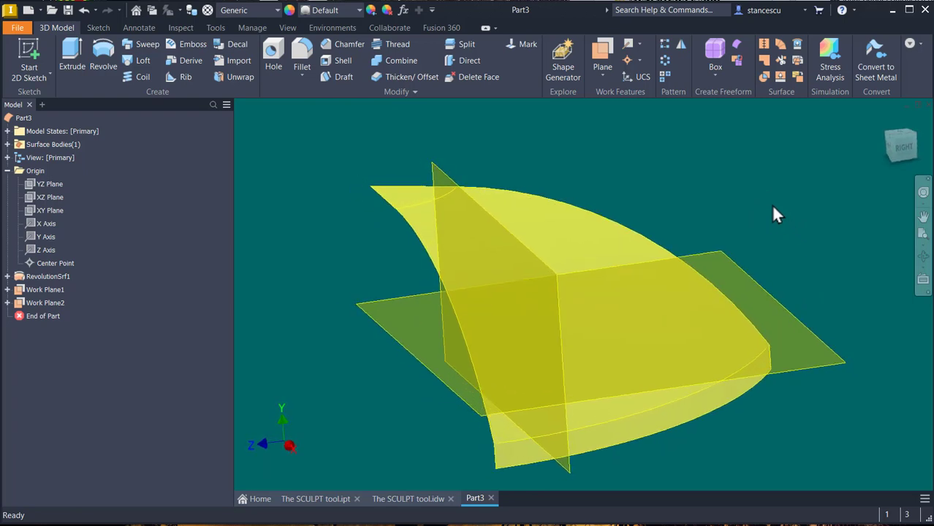
pyautogui.press('F6')
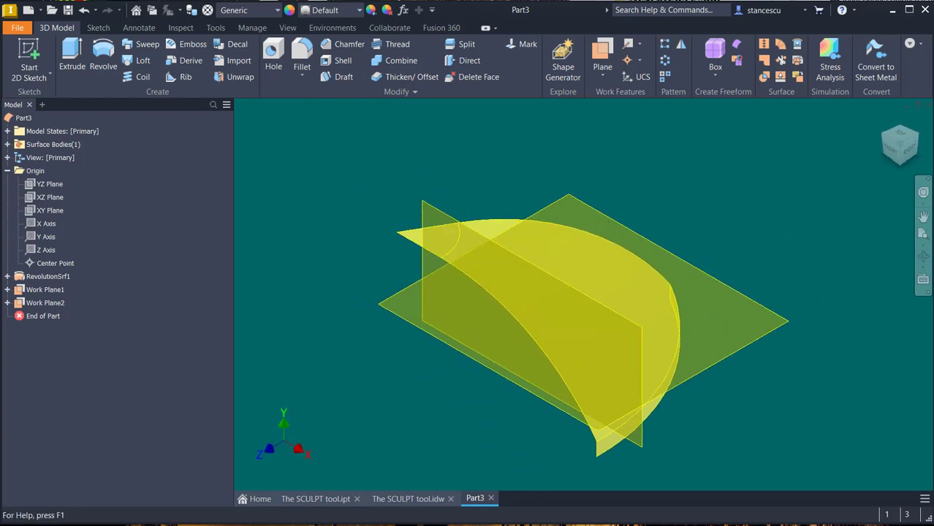
# Step: Check the pocket dimensions in the drawing, then start a new sketch on the horizontal work plane 40 mm above the XZ plane
pyautogui.click(415, 498)
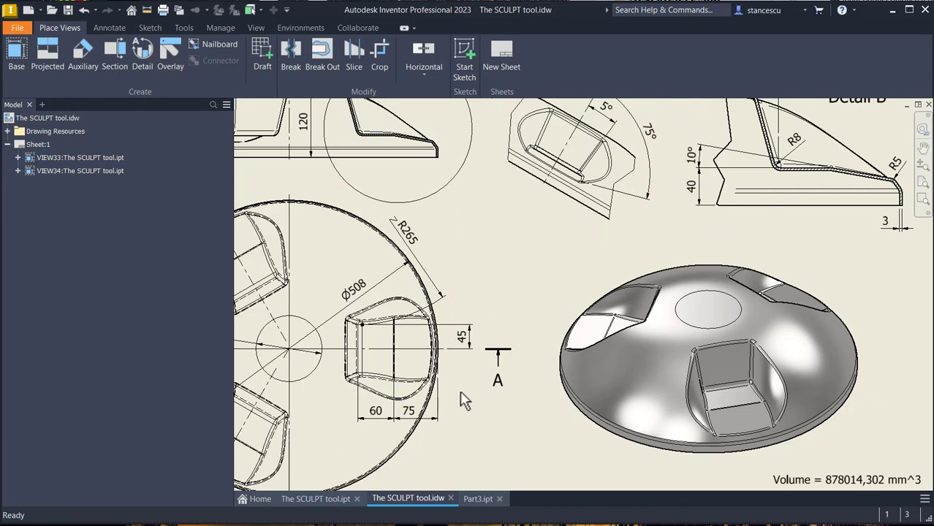
pyautogui.click(475, 499)
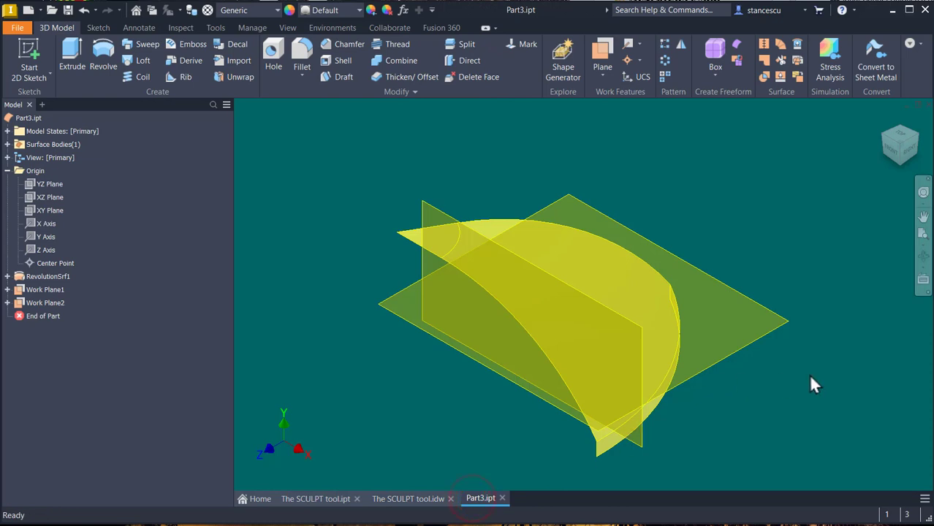
pyautogui.click(776, 332)
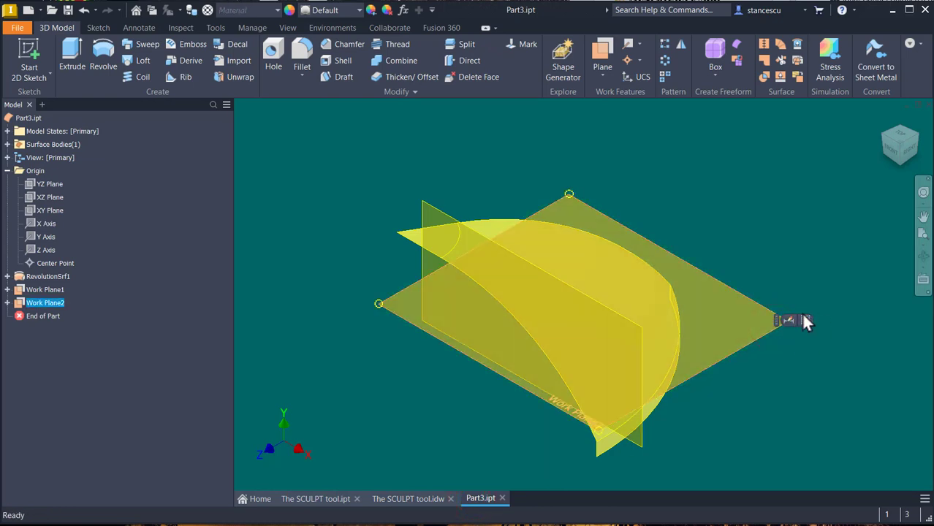
pyautogui.click(804, 320)
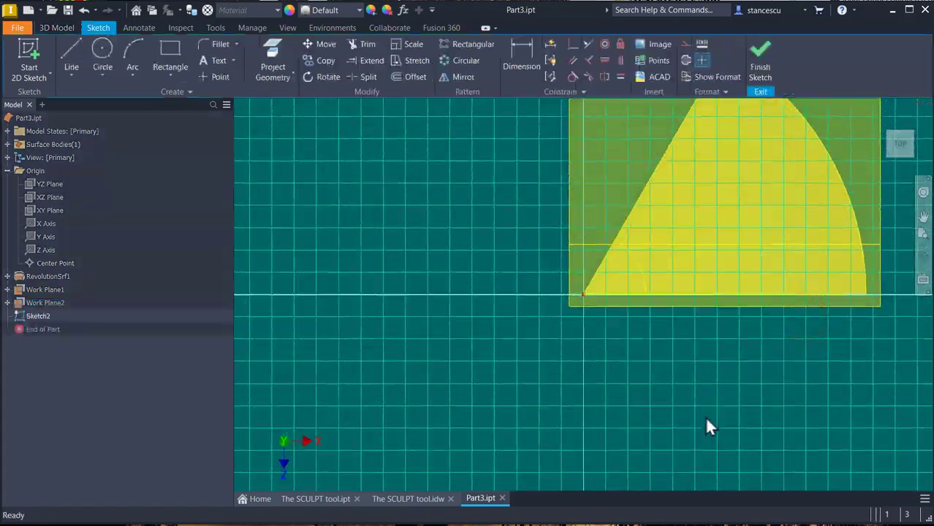
pyautogui.press('F6')
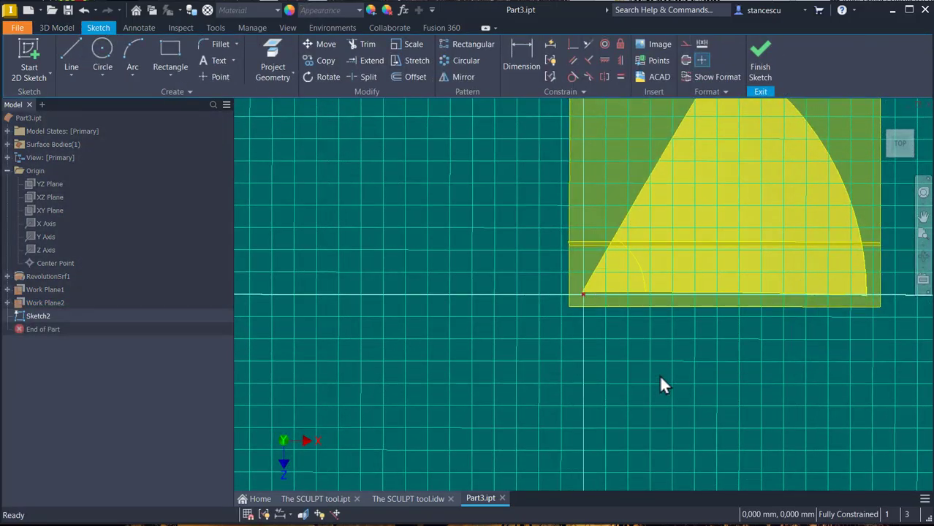
pyautogui.keyDown('shift'); pyautogui.moveTo(551, 387); pyautogui.dragTo(348, 123, button='middle'); pyautogui.keyUp('shift')
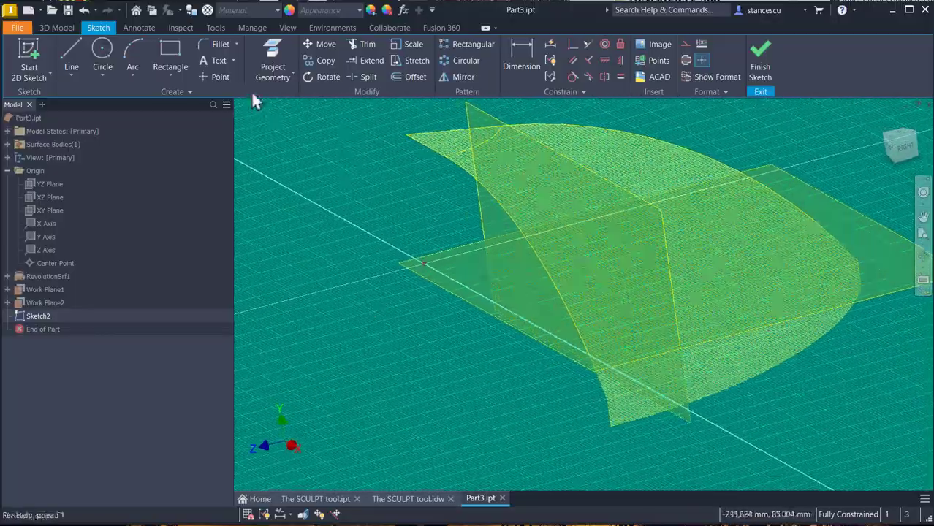
# Step: Project the short vertical edge at the outer lower corner of the revolved surface into the sketch as a reference point
pyautogui.click(272, 50)
pyautogui.scroll(3, 511, 424)
pyautogui.scroll(5, 513, 424)
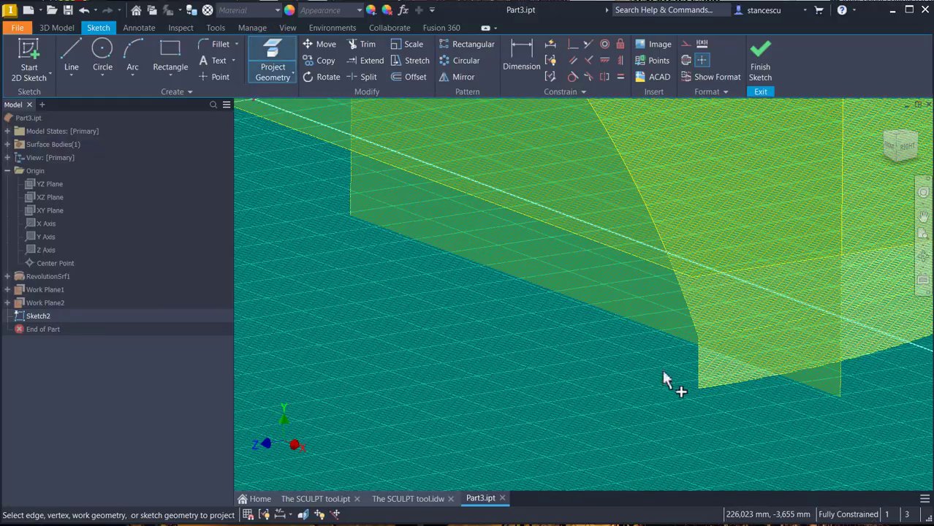
pyautogui.click(701, 356)
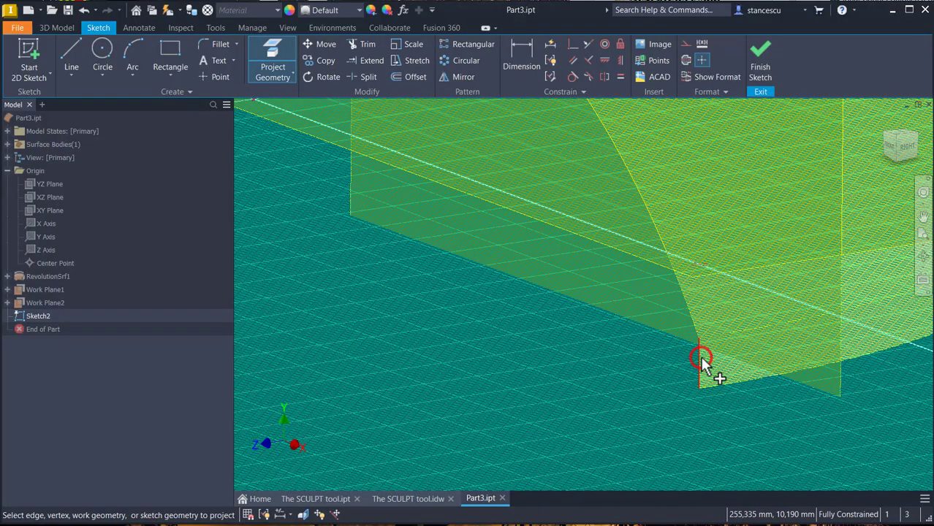
pyautogui.scroll(5, 704, 264)
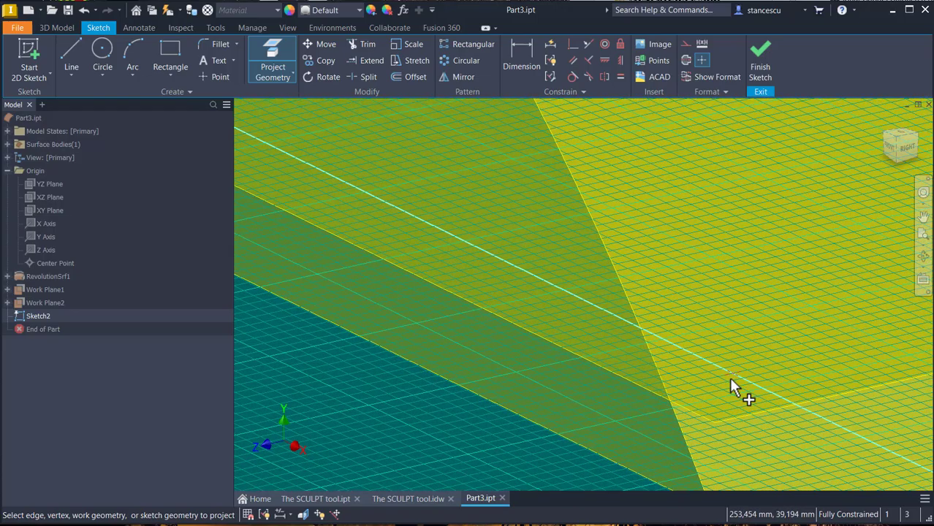
pyautogui.moveTo(728, 377)
pyautogui.keyDown('shift'); pyautogui.mouseDown(button='middle')
pyautogui.moveTo(737, 331)
pyautogui.moveTo(725, 390)
pyautogui.moveTo(704, 329)
pyautogui.mouseUp(button='middle'); pyautogui.keyUp('shift')
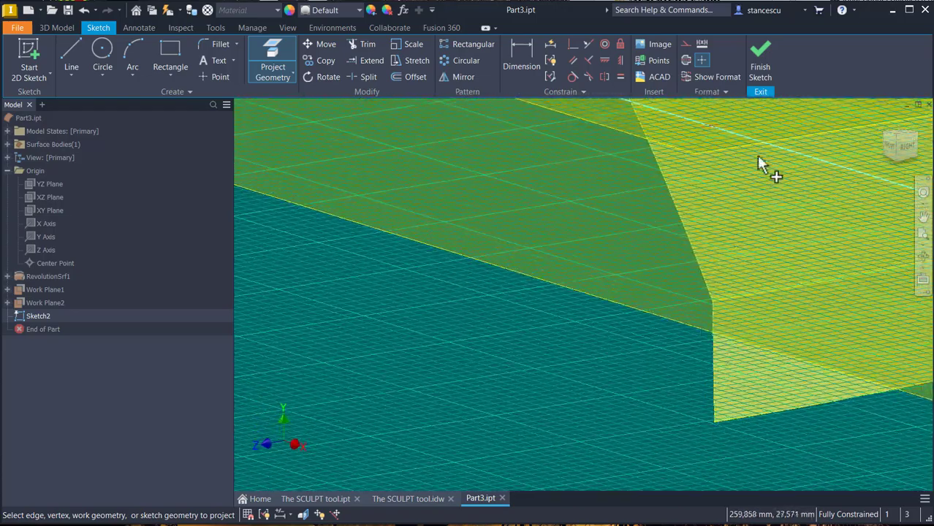
pyautogui.moveTo(758, 162)
pyautogui.keyDown('shift'); pyautogui.mouseDown(button='middle')
pyautogui.moveTo(753, 260)
pyautogui.moveTo(369, 410)
pyautogui.moveTo(420, 431)
pyautogui.moveTo(254, 179)
pyautogui.mouseUp(button='middle'); pyautogui.keyUp('shift')
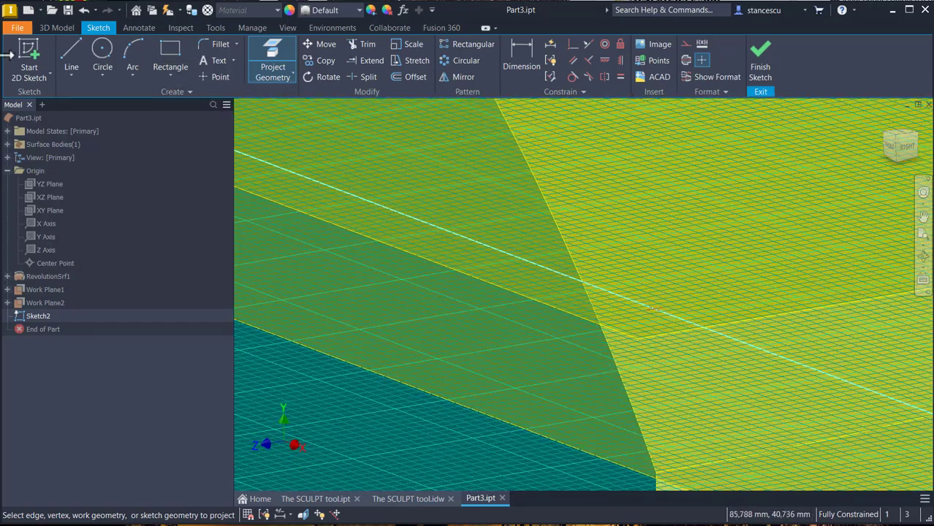
# Step: Sketch a line about 26 mm long, starting on the sketch's long axis and running perpendicular to it near the projected corner point
pyautogui.click(73, 46)
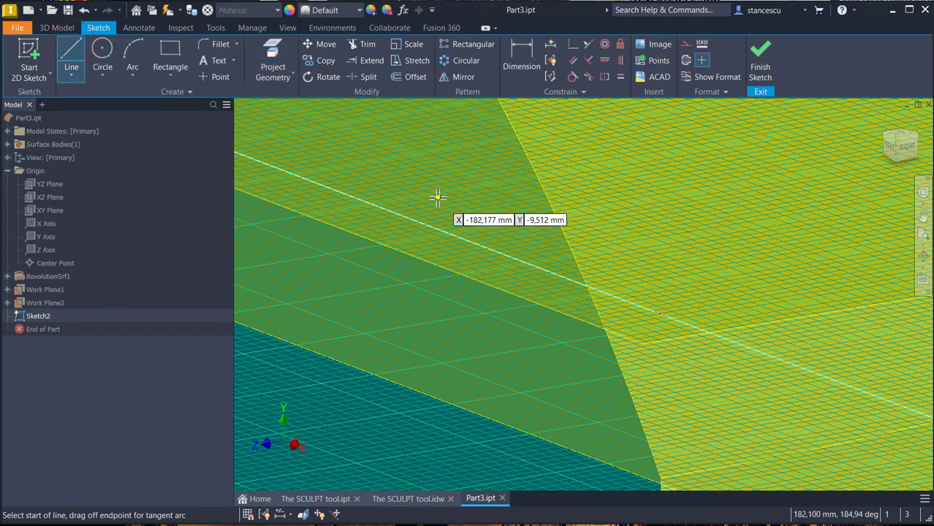
pyautogui.click(424, 223)
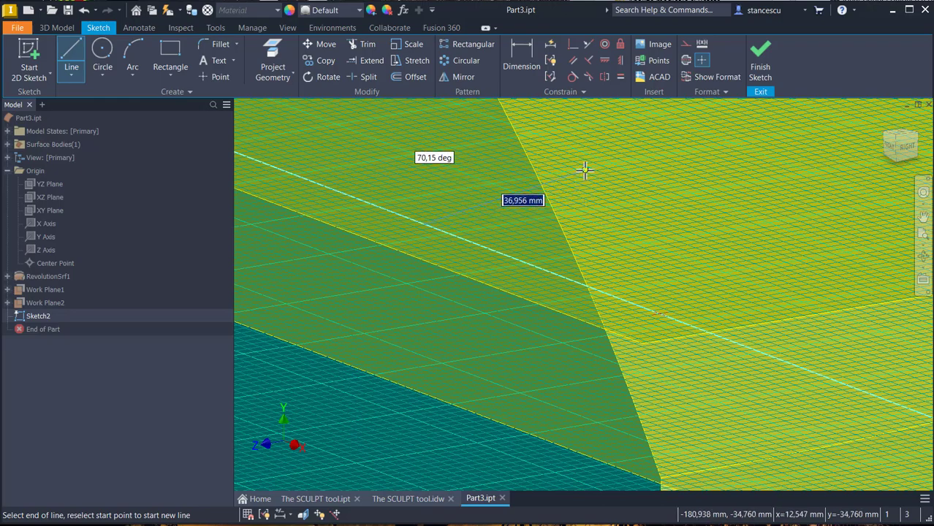
pyautogui.moveTo(584, 170)
pyautogui.keyDown('shift'); pyautogui.mouseDown(button='middle')
pyautogui.moveTo(569, 254)
pyautogui.moveTo(522, 228)
pyautogui.mouseUp(button='middle'); pyautogui.keyUp('shift')
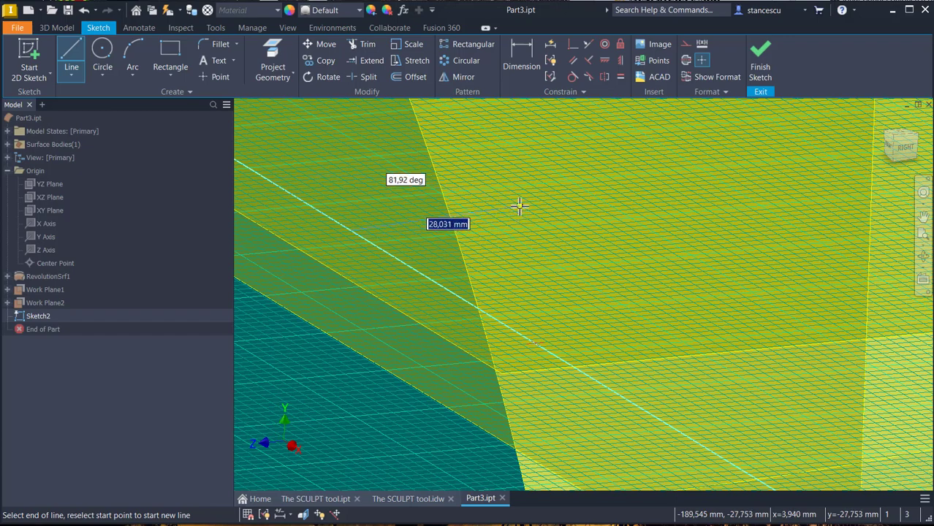
pyautogui.keyDown('shift'); pyautogui.moveTo(516, 206); pyautogui.dragTo(519, 196, button='middle'); pyautogui.keyUp('shift')
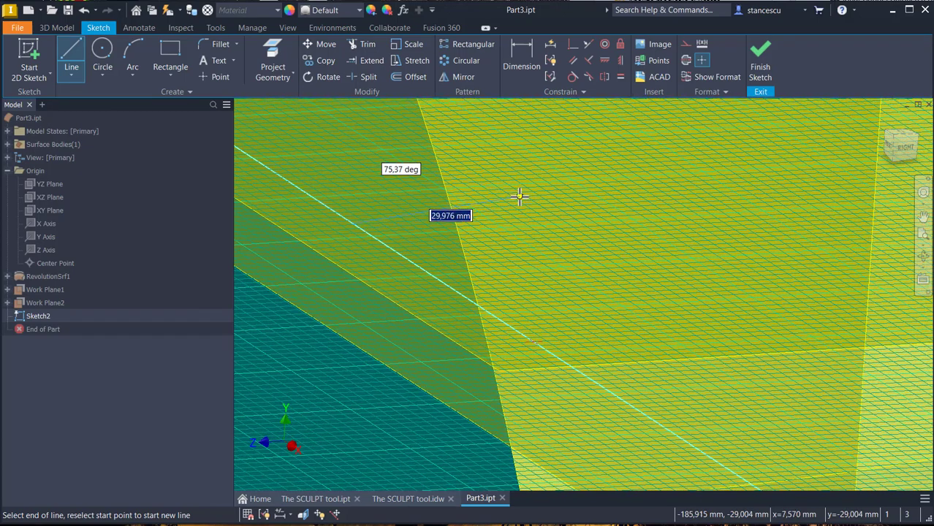
pyautogui.click(519, 213)
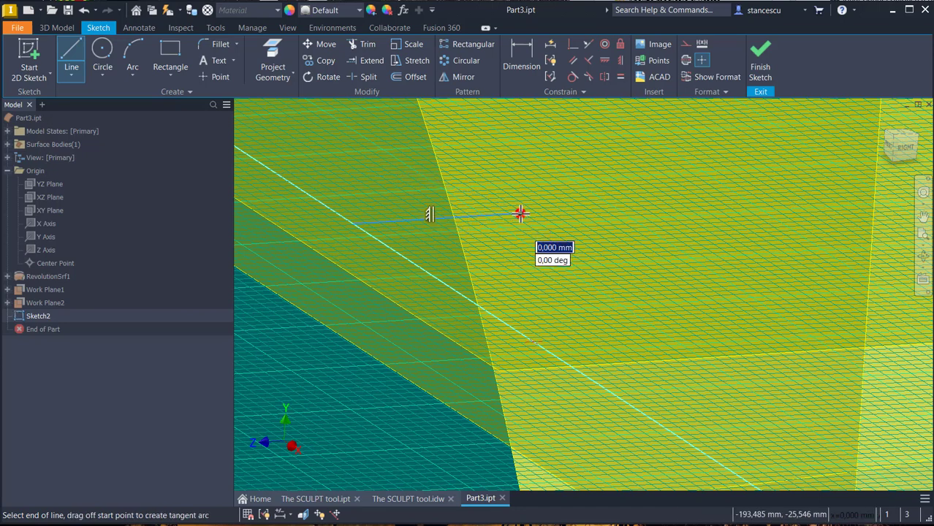
# Step: Sketch a second, separate line about 28 mm long from the same axis, parallel to the first and farther from the projected corner point
pyautogui.rightClick(571, 162)
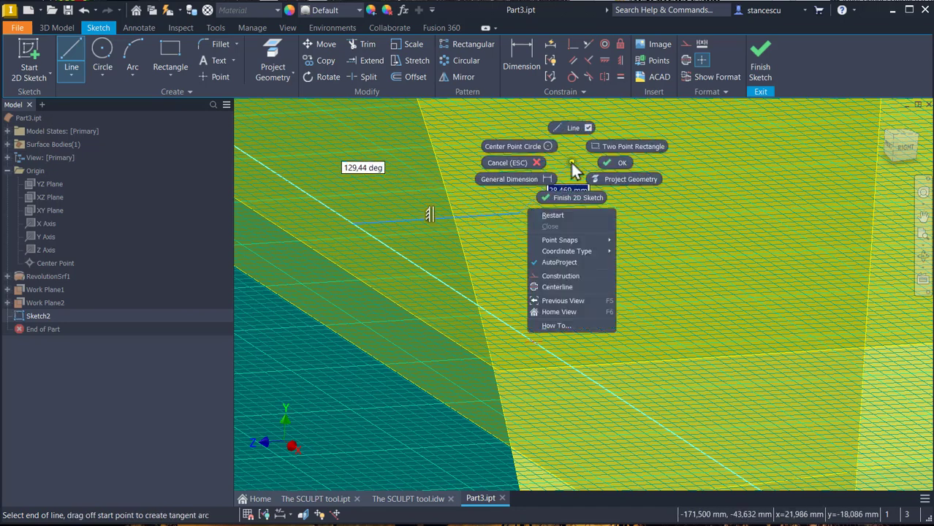
pyautogui.click(549, 215)
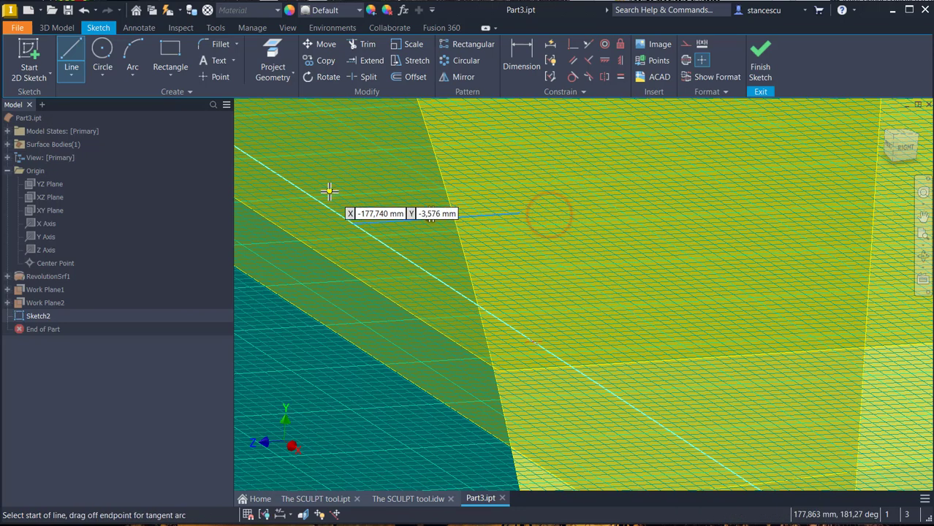
pyautogui.moveTo(330, 191)
pyautogui.mouseDown(button='middle')
pyautogui.moveTo(408, 263)
pyautogui.moveTo(573, 343)
pyautogui.mouseUp(button='middle')
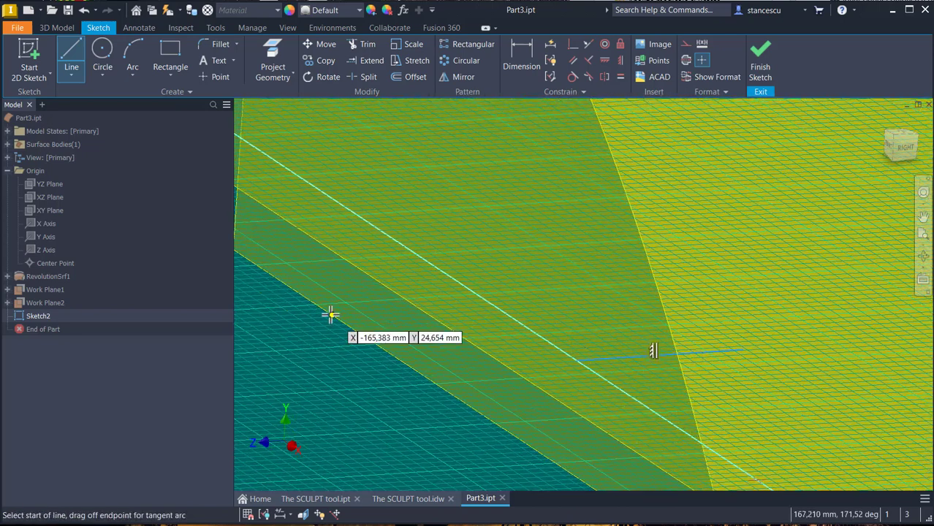
pyautogui.click(388, 235)
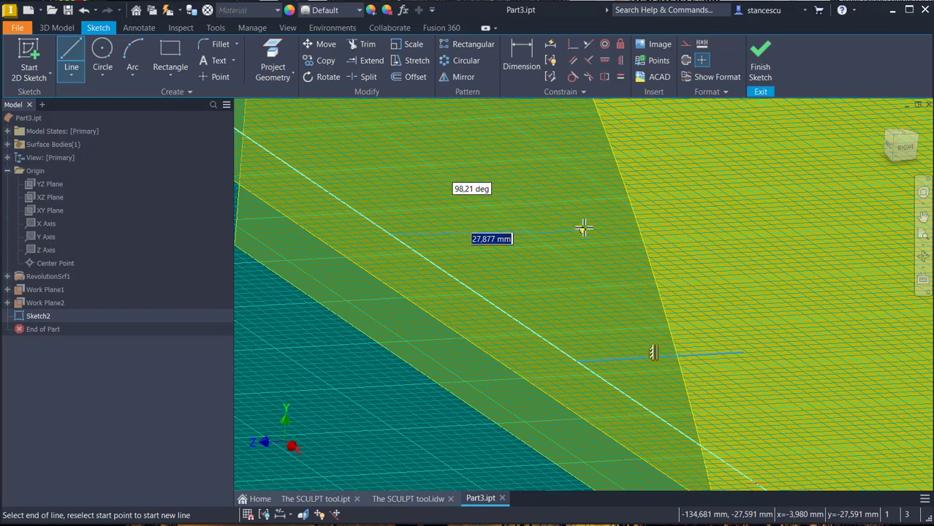
pyautogui.click(582, 224)
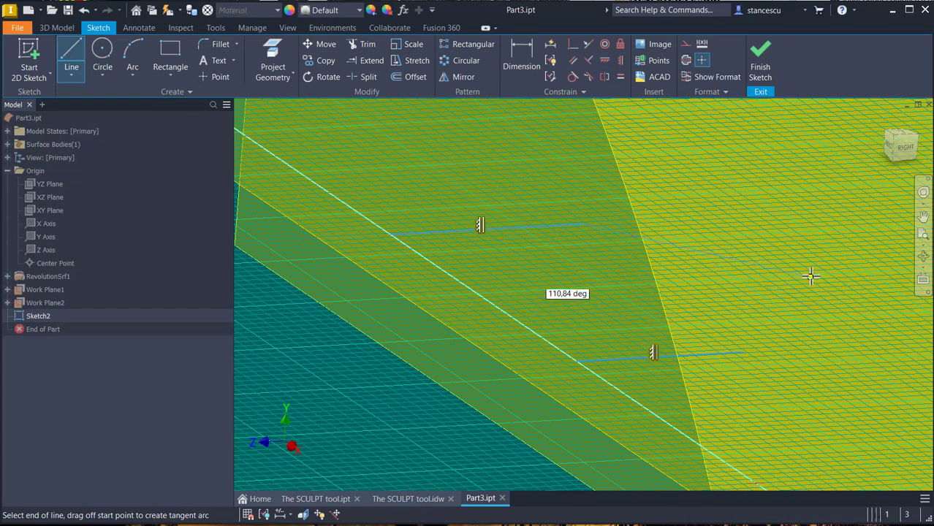
pyautogui.press('Escape')
# Step: Project the vertical work plane offset -45 mm from XY into the sketch as a reference line
pyautogui.scroll(5, 702, 292)
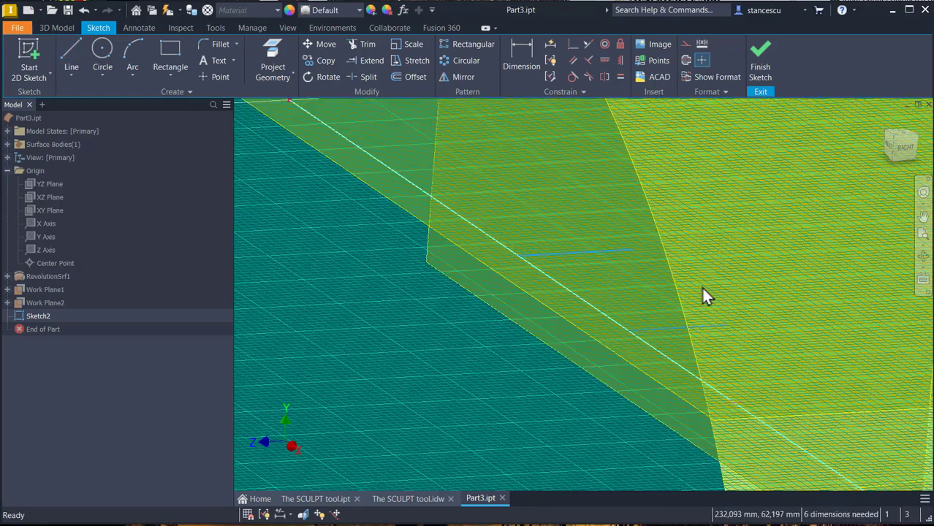
pyautogui.moveTo(700, 279); pyautogui.dragTo(415, 387, button='middle')
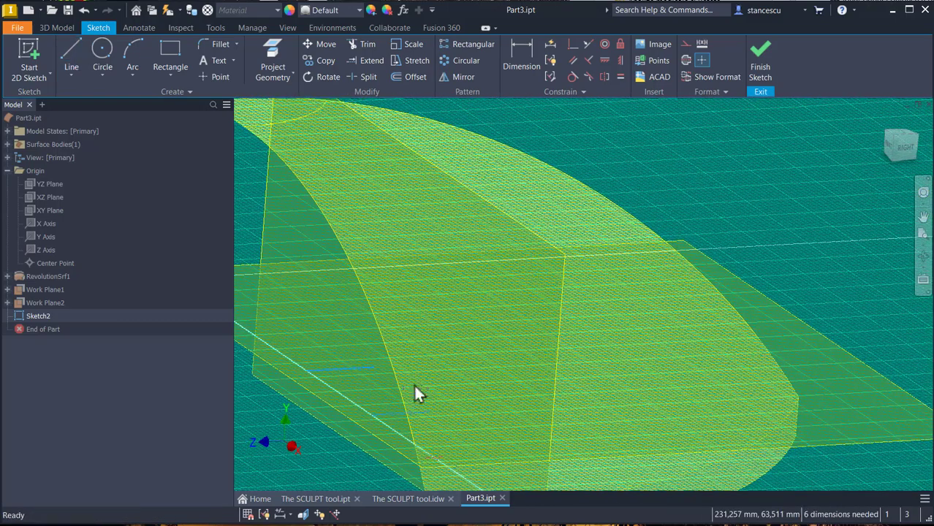
pyautogui.click(275, 51)
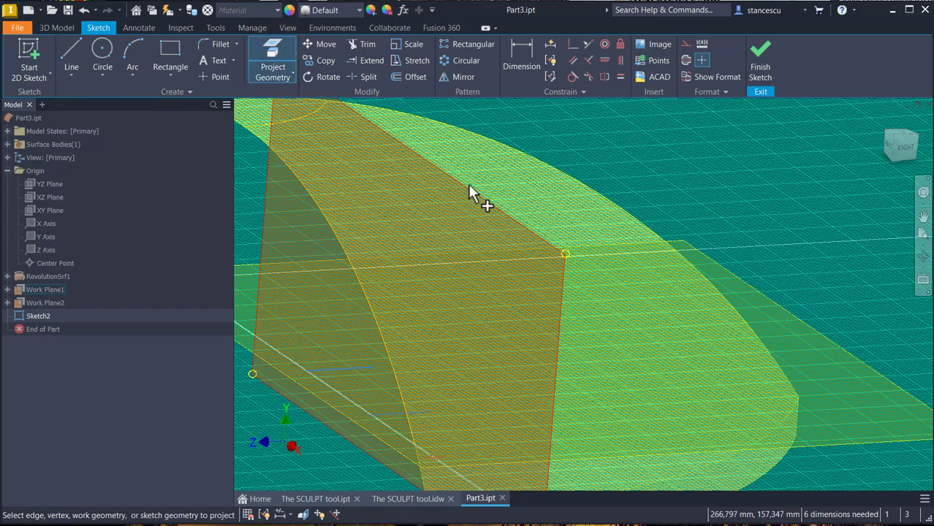
pyautogui.click(469, 186)
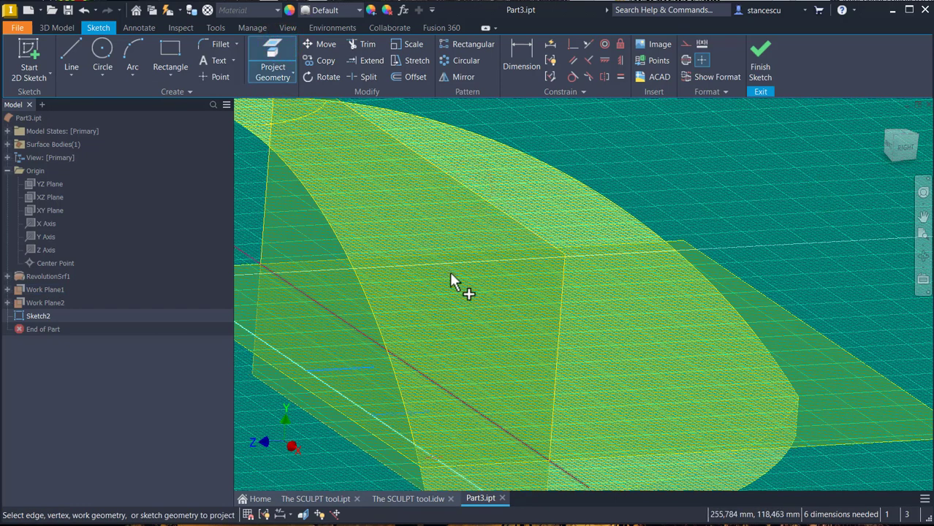
pyautogui.moveTo(423, 390)
pyautogui.keyDown('shift'); pyautogui.mouseDown(button='middle')
pyautogui.moveTo(475, 299)
pyautogui.moveTo(364, 448)
pyautogui.moveTo(413, 379)
pyautogui.mouseUp(button='middle'); pyautogui.keyUp('shift')
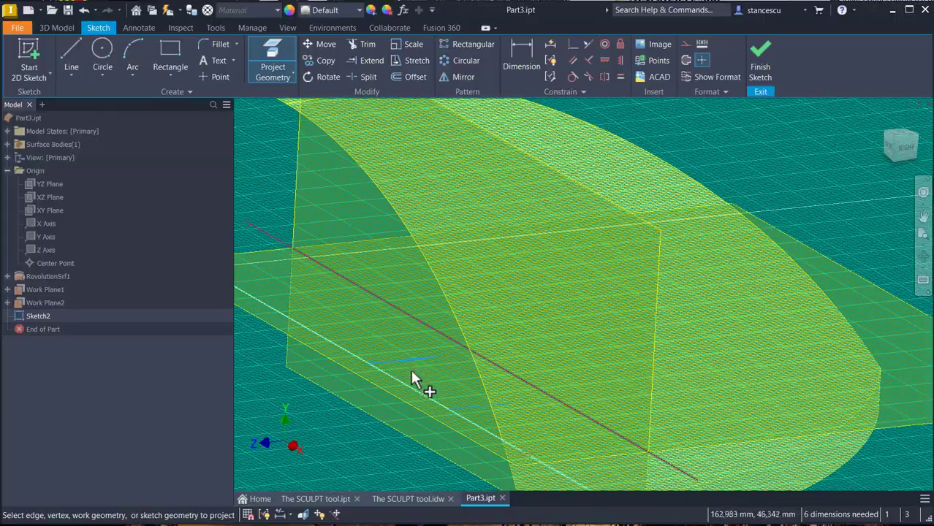
# Step: Dimension the line nearest the projected corner point at 75 mm from that point
pyautogui.click(517, 65)
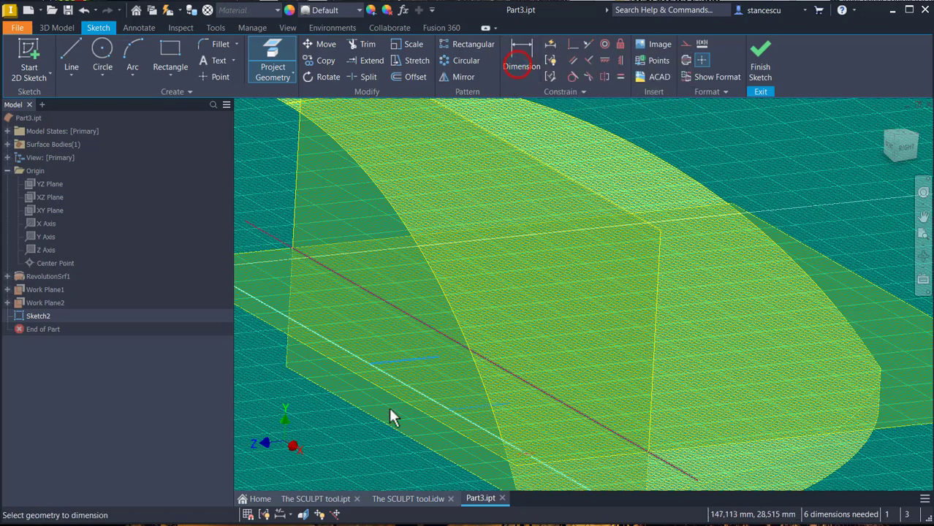
pyautogui.click(466, 405)
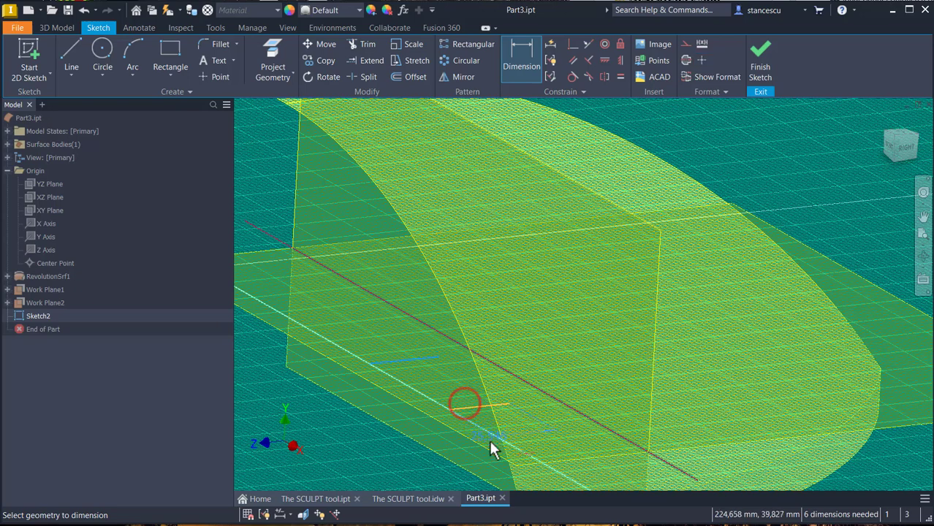
pyautogui.click(526, 454)
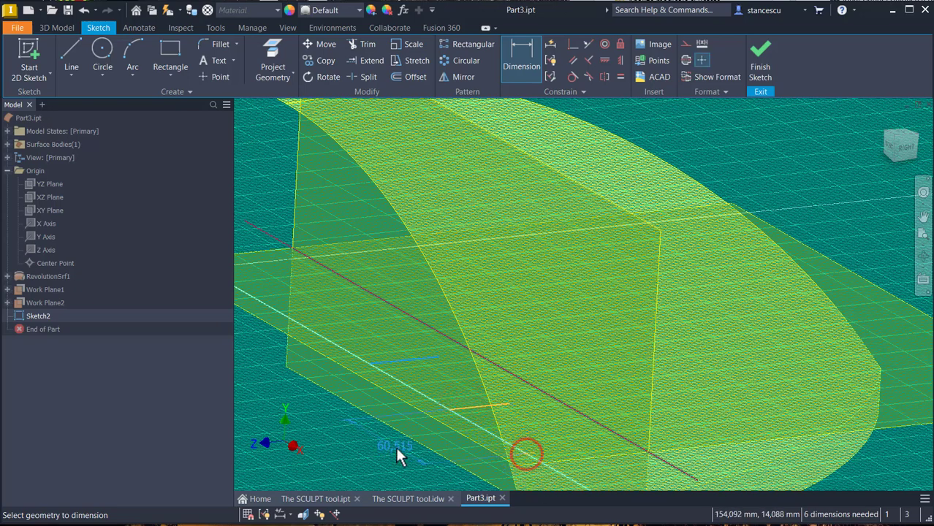
pyautogui.click(398, 469)
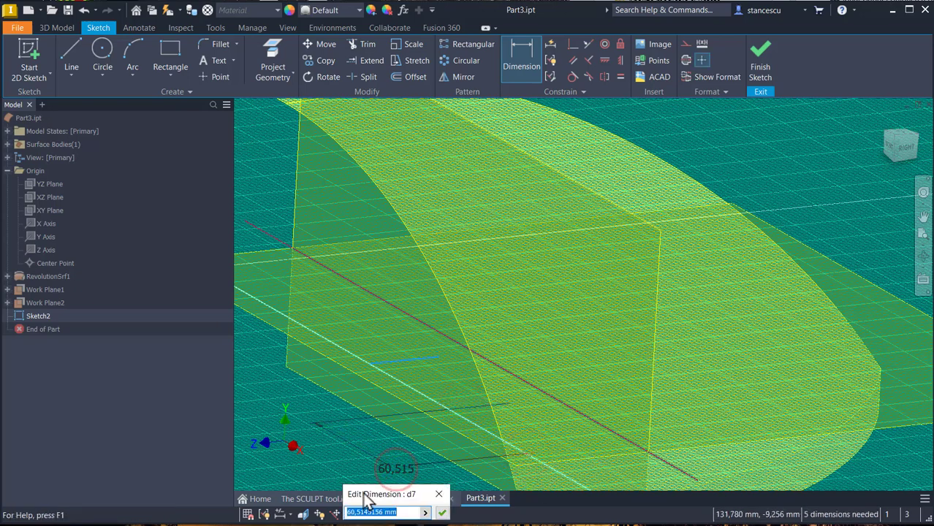
pyautogui.write('75')
pyautogui.press('Return')
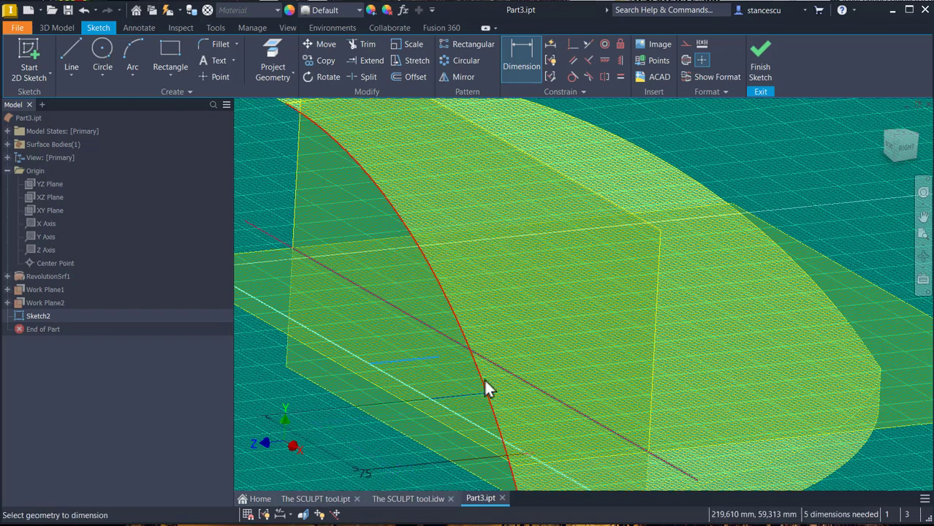
# Step: Dimension the spacing between the two parallel sketch lines as 60 mm
pyautogui.click(455, 395)
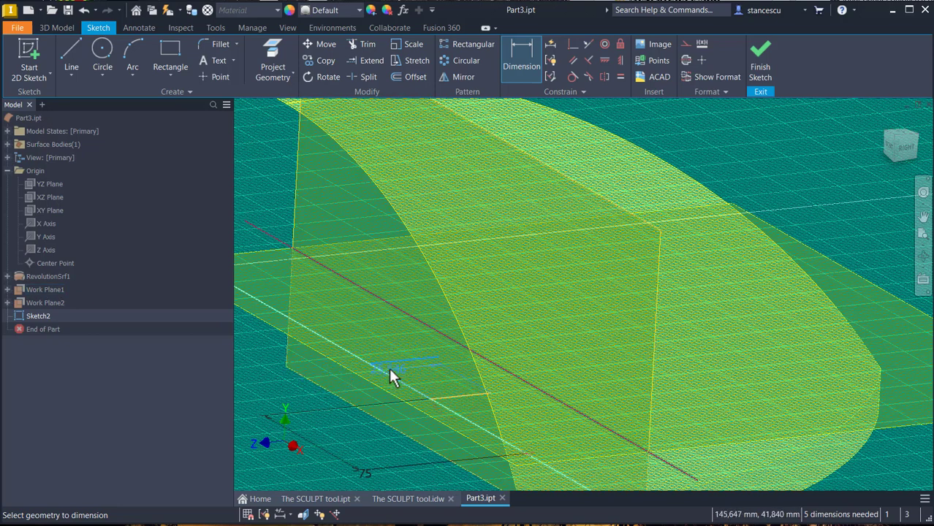
pyautogui.click(390, 364)
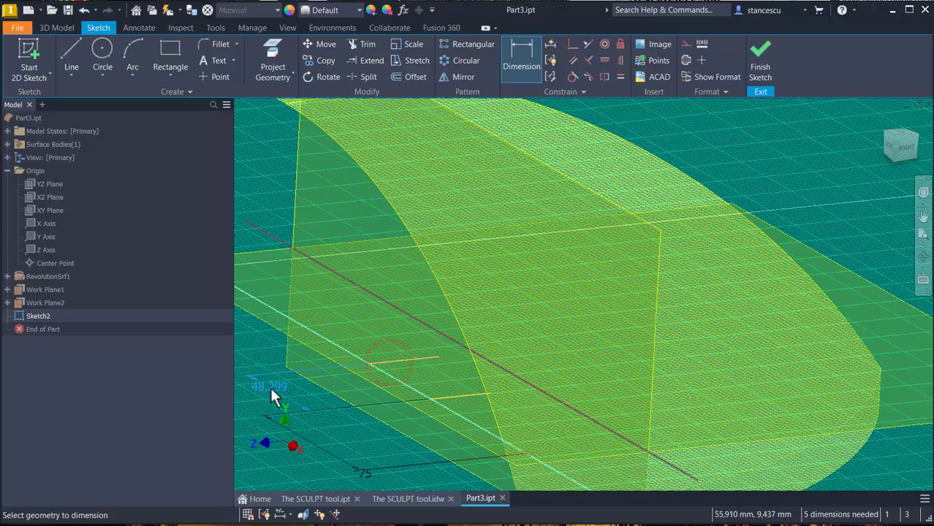
pyautogui.click(271, 390)
pyautogui.write('48')
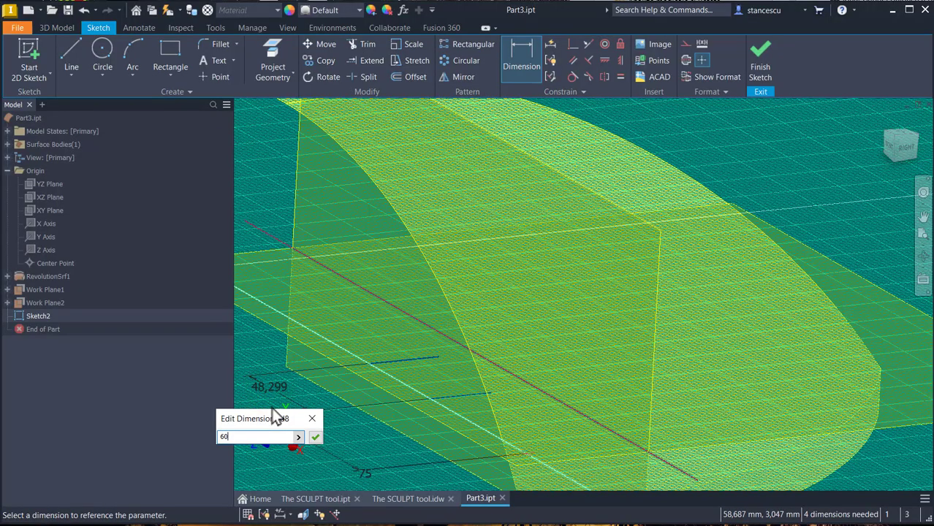
pyautogui.press('Return')
# Step: Extend both parallel lines to the projected line of the vertical work plane
pyautogui.keyDown('shift'); pyautogui.moveTo(272, 411); pyautogui.dragTo(403, 117, button='middle'); pyautogui.keyUp('shift')
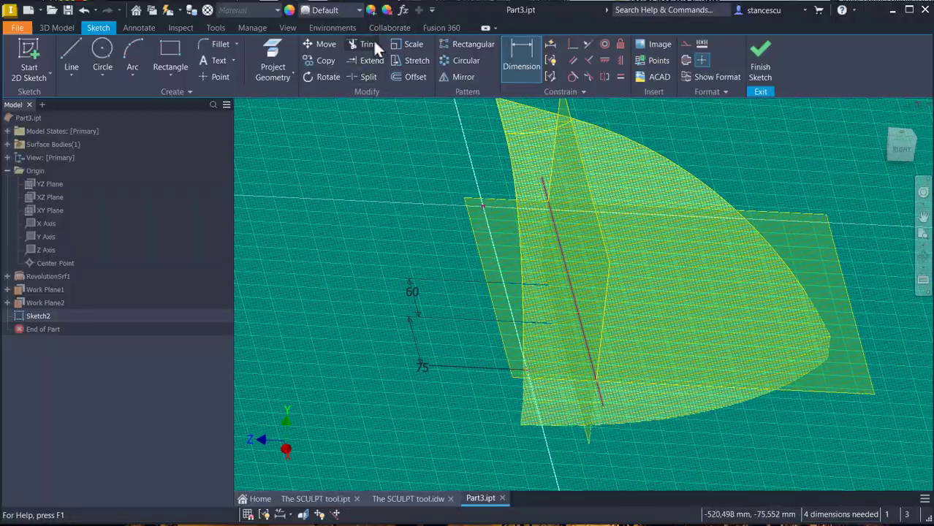
pyautogui.click(372, 63)
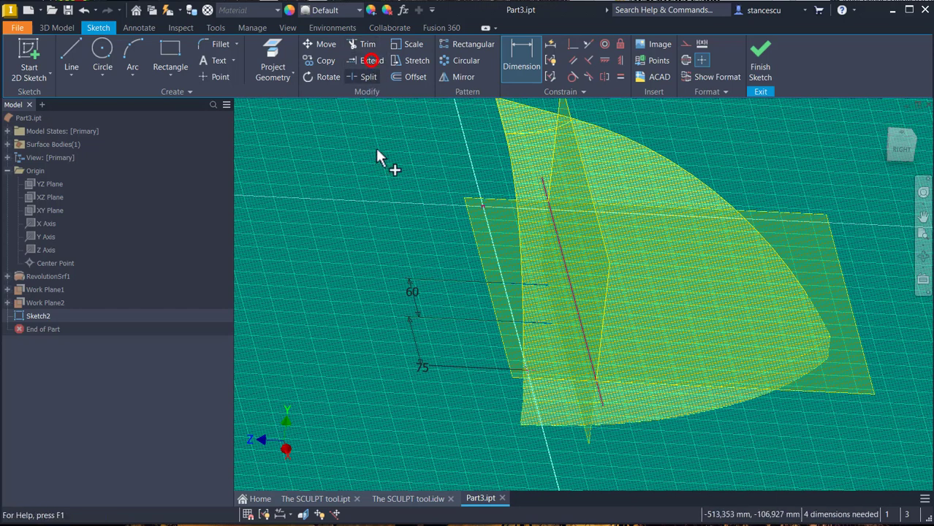
pyautogui.click(539, 289)
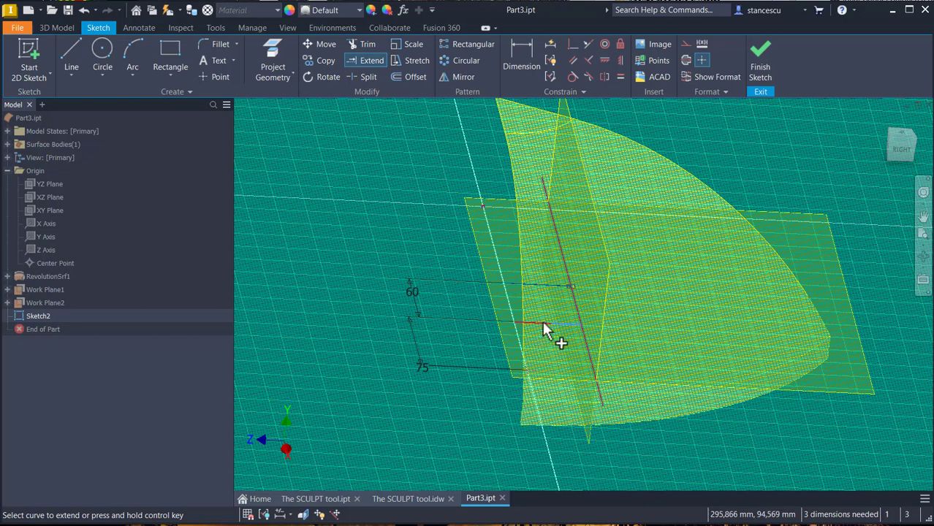
pyautogui.click(541, 323)
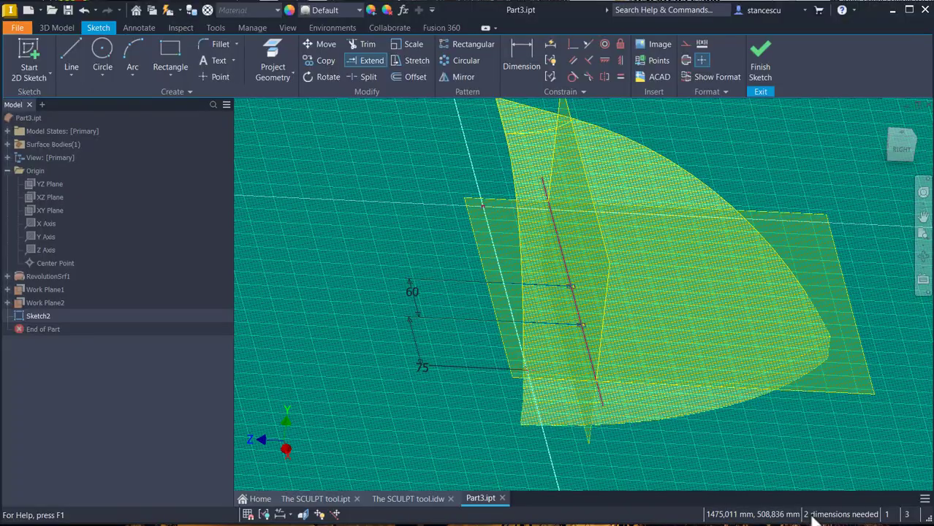
pyautogui.scroll(6, 552, 375)
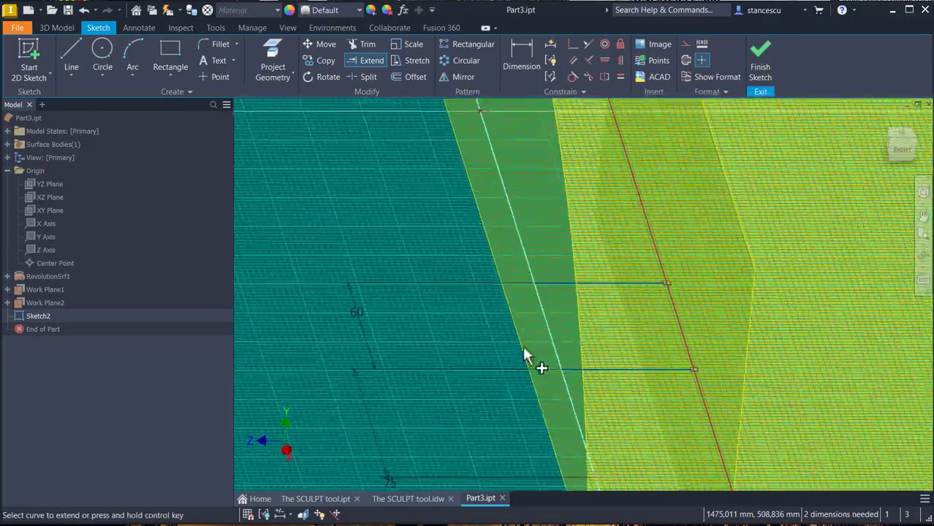
pyautogui.scroll(-1, 475, 263)
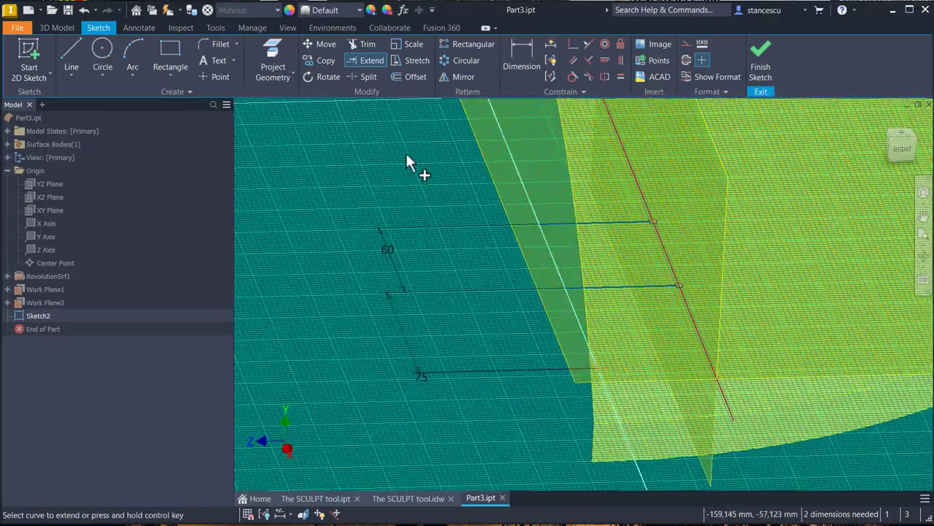
pyautogui.press('Escape')
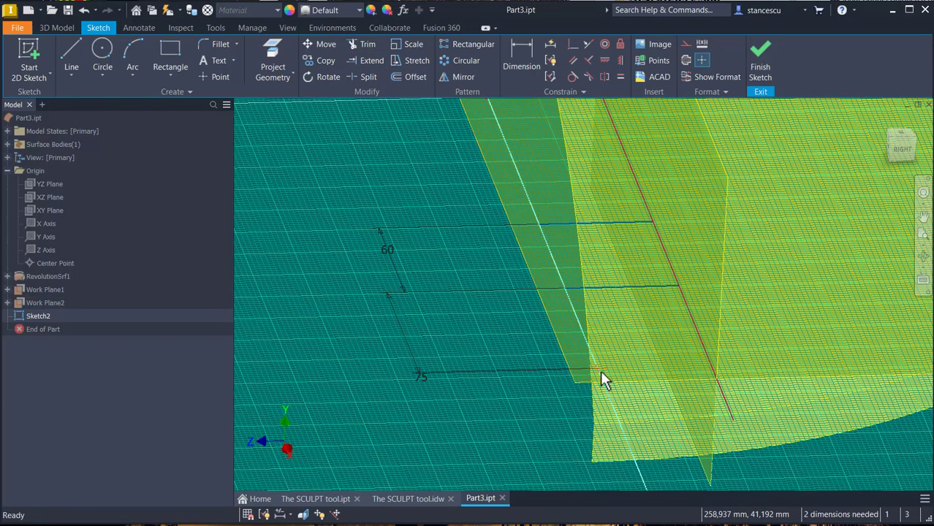
# Step: Apply a Horizontal constraint aligning the free end of the 75 mm-dimensioned line with the projected corner point
pyautogui.click(604, 59)
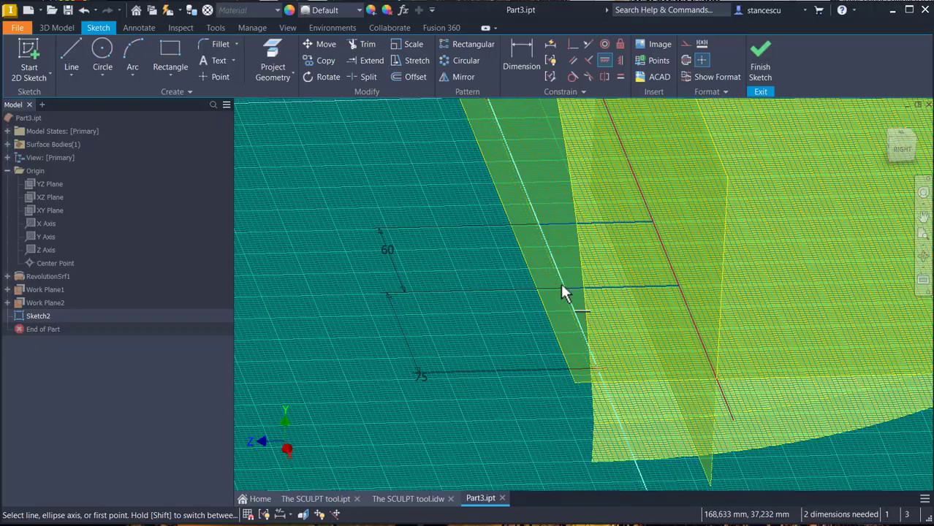
pyautogui.scroll(2, 561, 292)
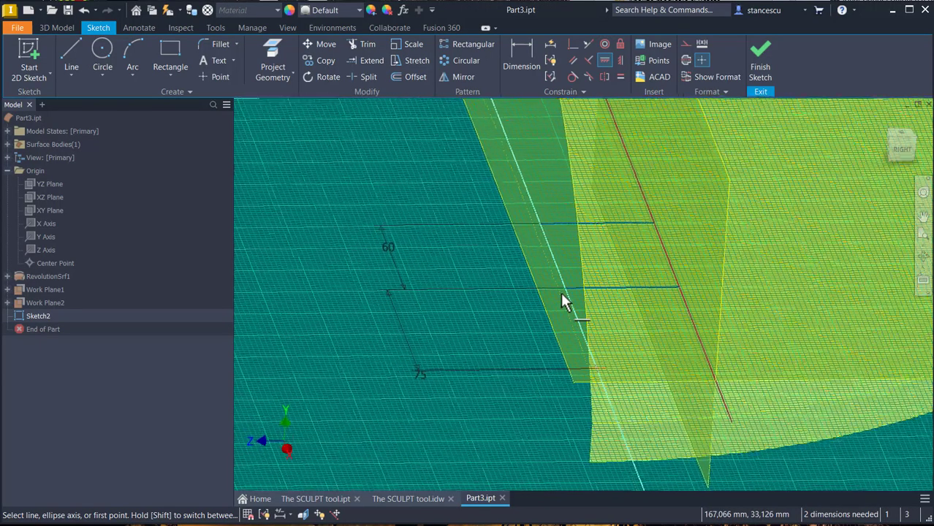
pyautogui.scroll(2, 577, 295)
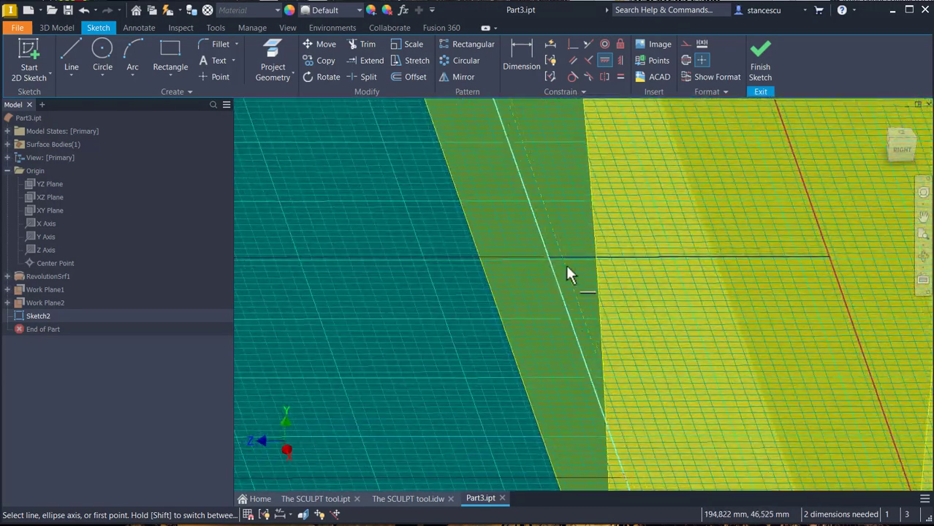
pyautogui.click(547, 258)
pyautogui.scroll(-1, 598, 372)
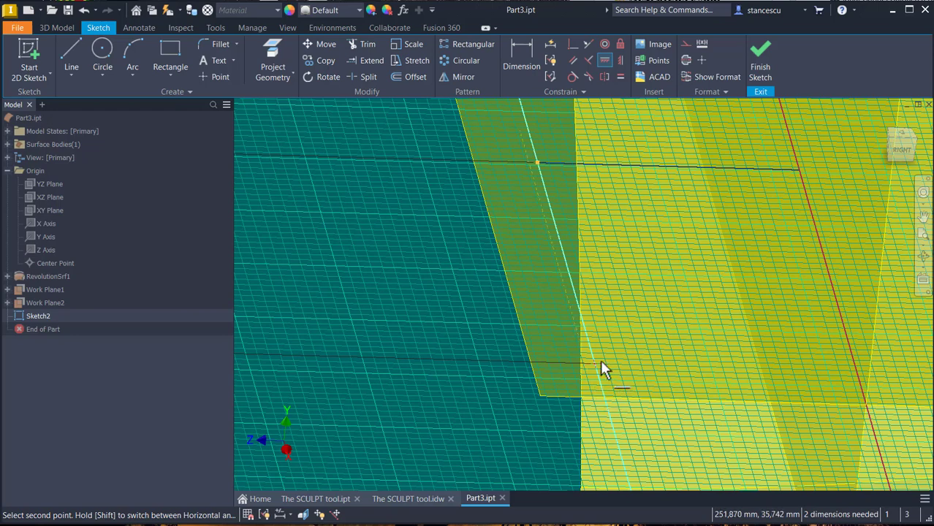
pyautogui.click(601, 362)
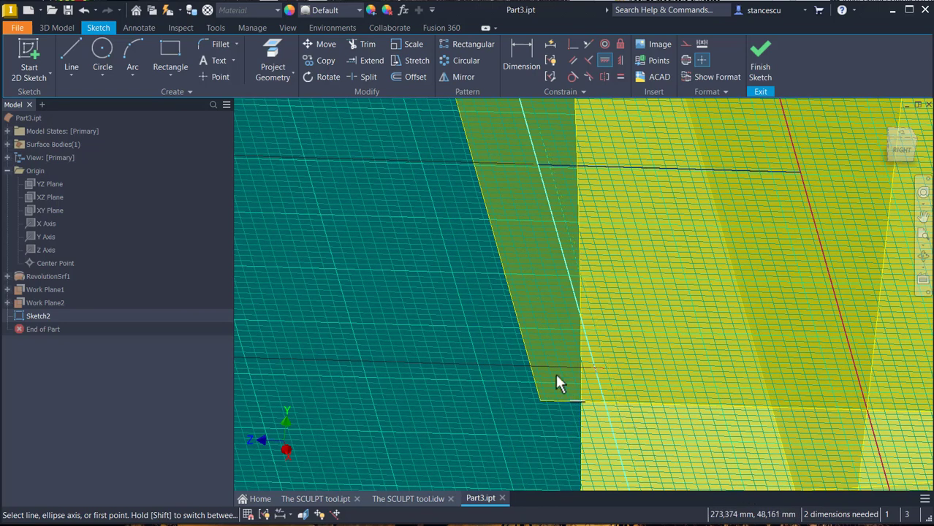
pyautogui.click(596, 370)
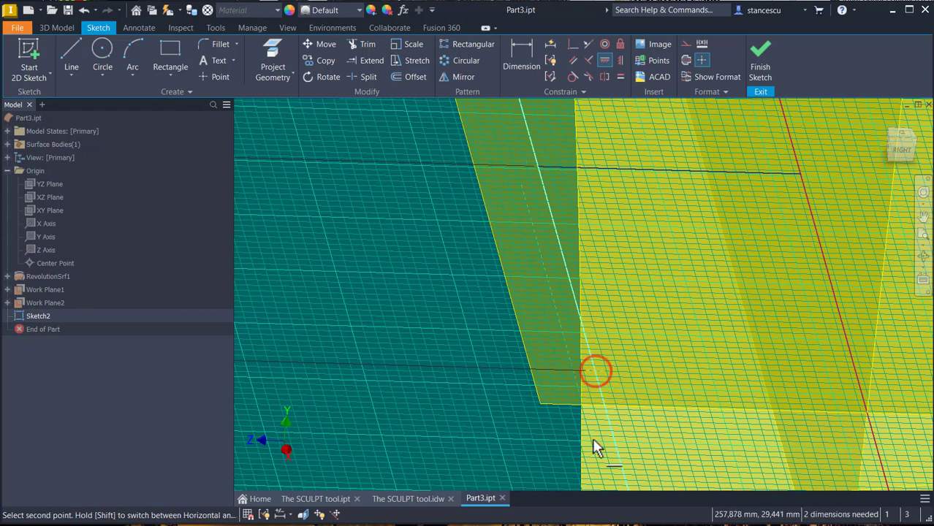
pyautogui.scroll(-2, 630, 203)
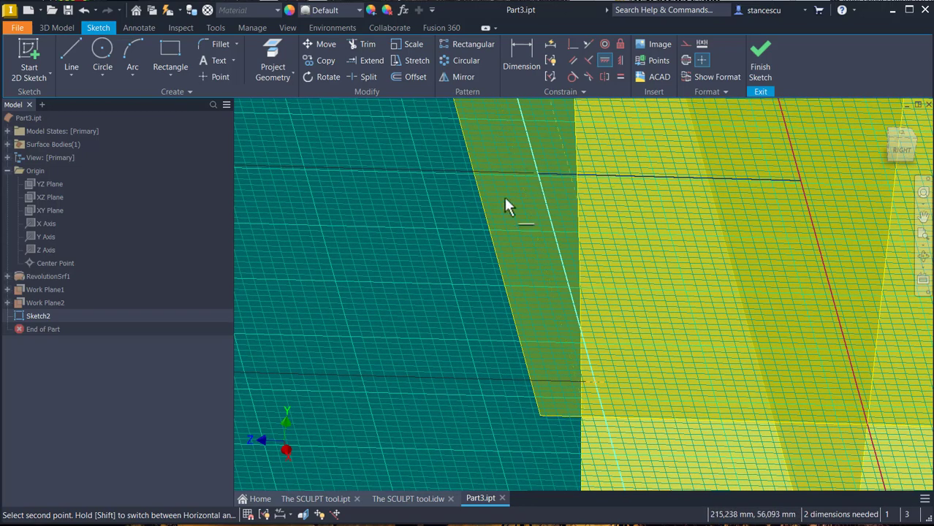
pyautogui.scroll(-2, 535, 182)
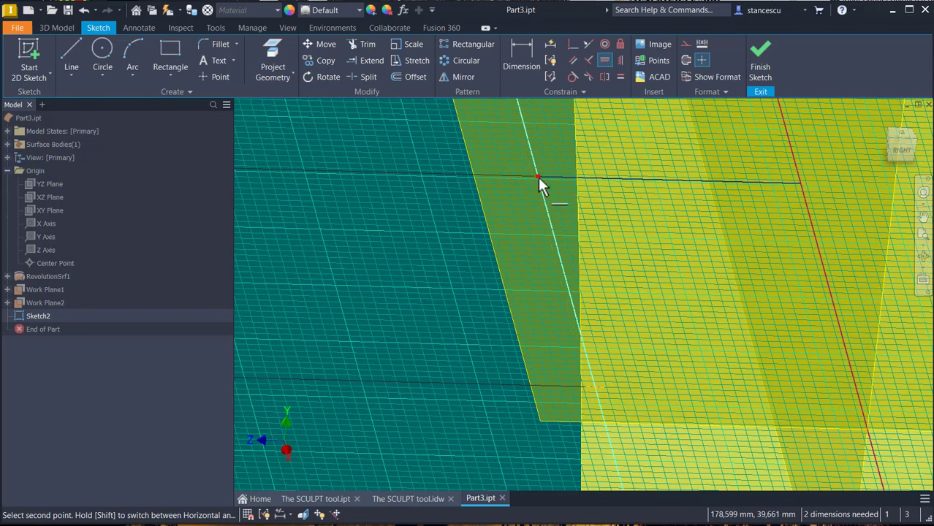
pyautogui.click(537, 175)
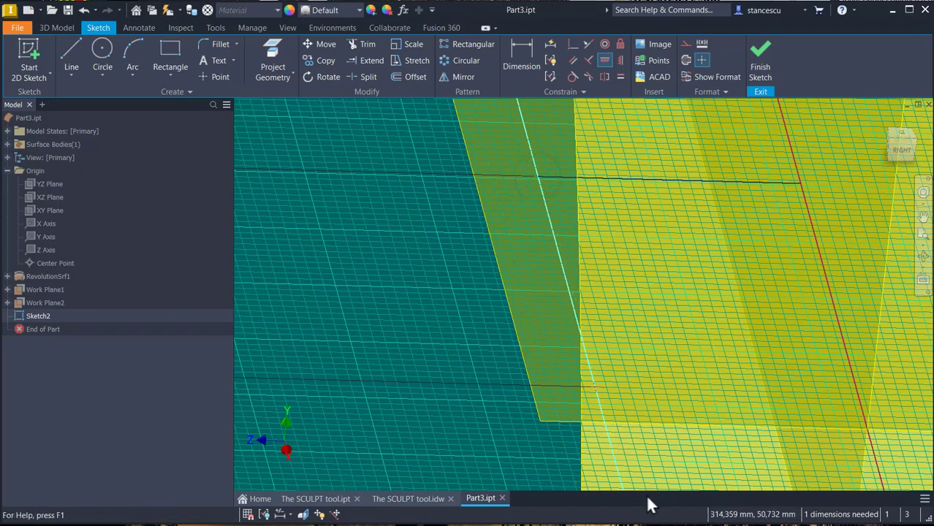
# Step: Constrain the free ends of the two parallel sketch lines to be horizontally aligned with each other
pyautogui.scroll(-2, 691, 262)
pyautogui.scroll(-2, 687, 259)
pyautogui.scroll(-1, 535, 377)
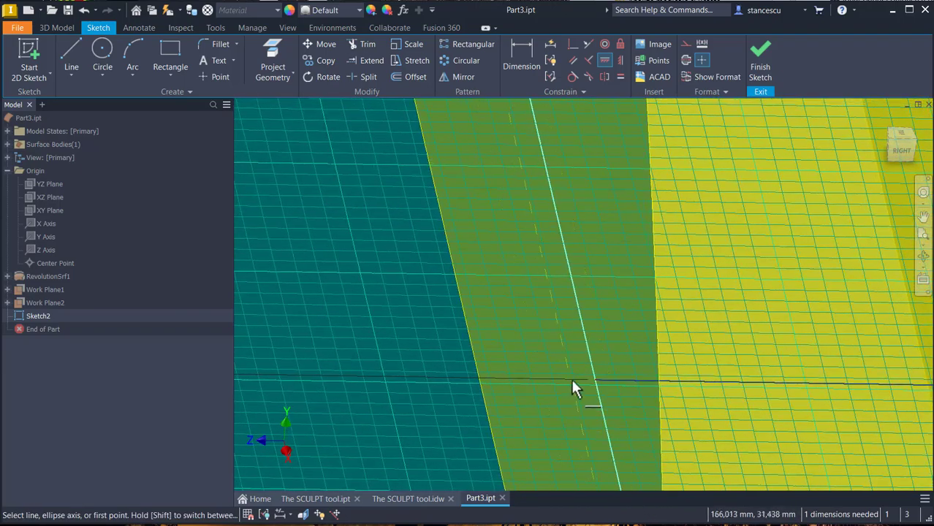
pyautogui.moveTo(558, 423); pyautogui.dragTo(603, 408, button='middle')
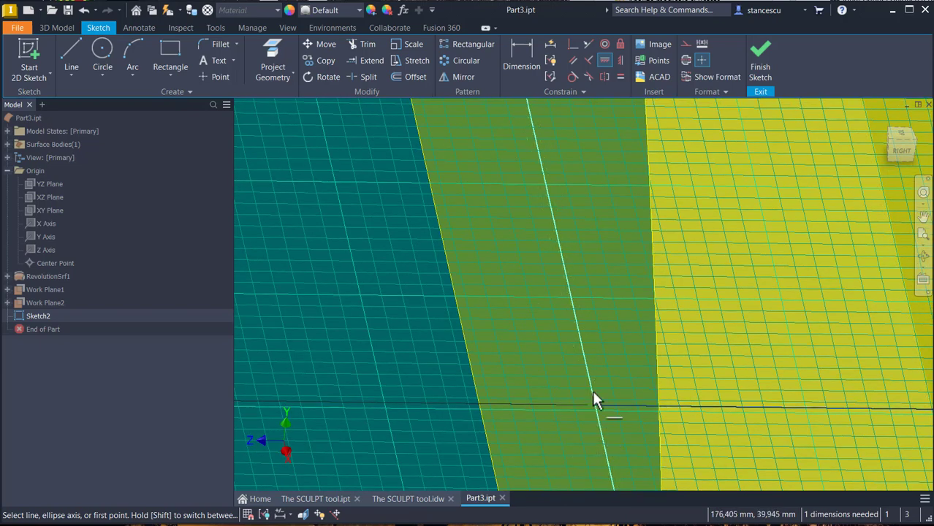
pyautogui.click(594, 403)
pyautogui.scroll(2, 640, 312)
pyautogui.moveTo(641, 313)
pyautogui.mouseDown(button='middle')
pyautogui.moveTo(512, 273)
pyautogui.moveTo(516, 252)
pyautogui.mouseUp(button='middle')
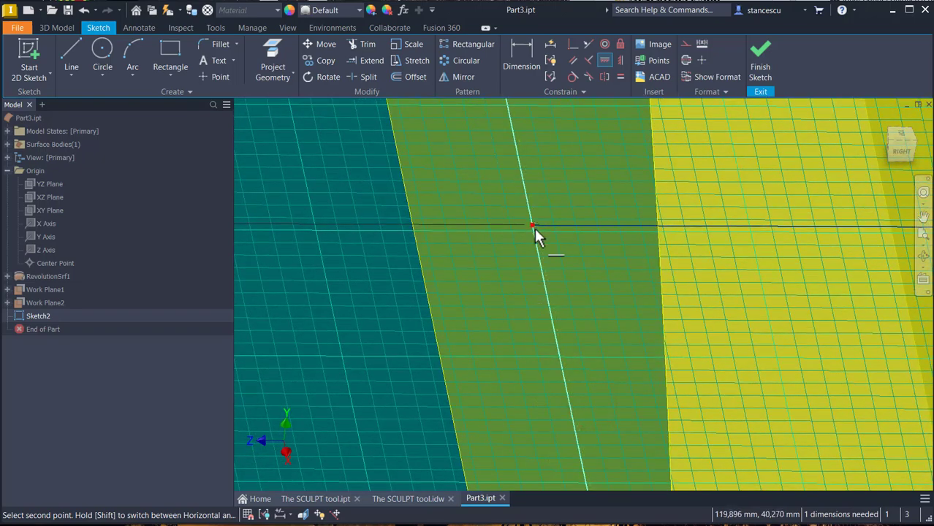
pyautogui.click(534, 228)
pyautogui.press('Escape')
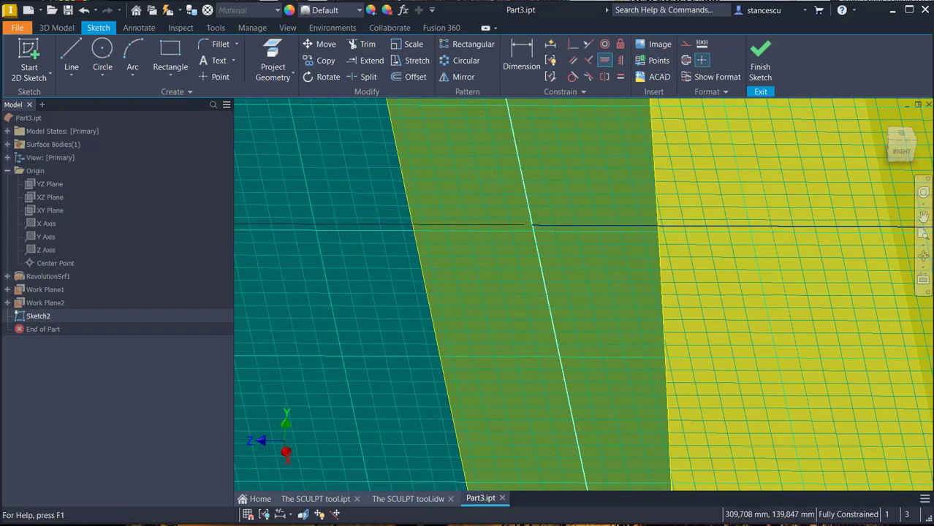
# Step: Finish the sketch and return the model to the isometric home view
pyautogui.press('d')
pyautogui.moveTo(735, 436)
pyautogui.keyDown('shift'); pyautogui.mouseDown(button='middle')
pyautogui.moveTo(731, 382)
pyautogui.moveTo(626, 262)
pyautogui.moveTo(468, 323)
pyautogui.moveTo(290, 370)
pyautogui.moveTo(300, 379)
pyautogui.moveTo(366, 299)
pyautogui.moveTo(474, 233)
pyautogui.mouseUp(button='middle'); pyautogui.keyUp('shift')
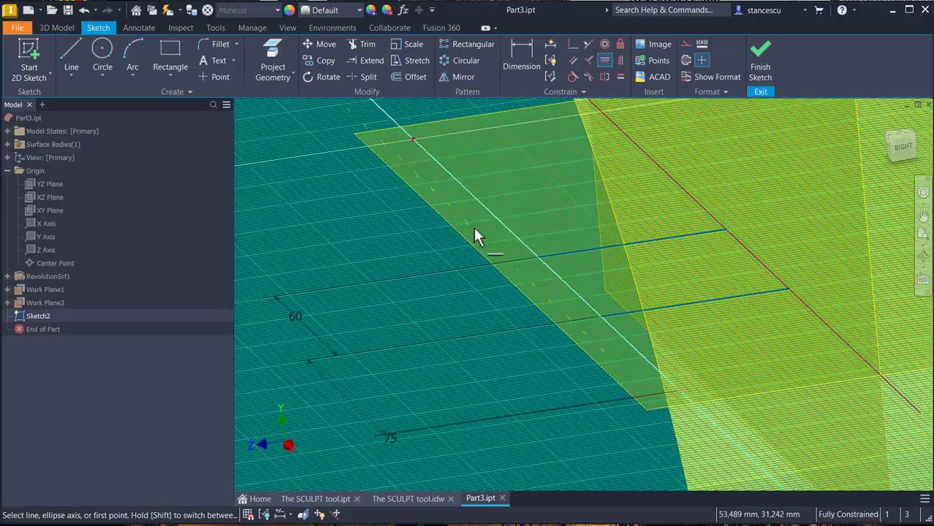
pyautogui.press('Escape')
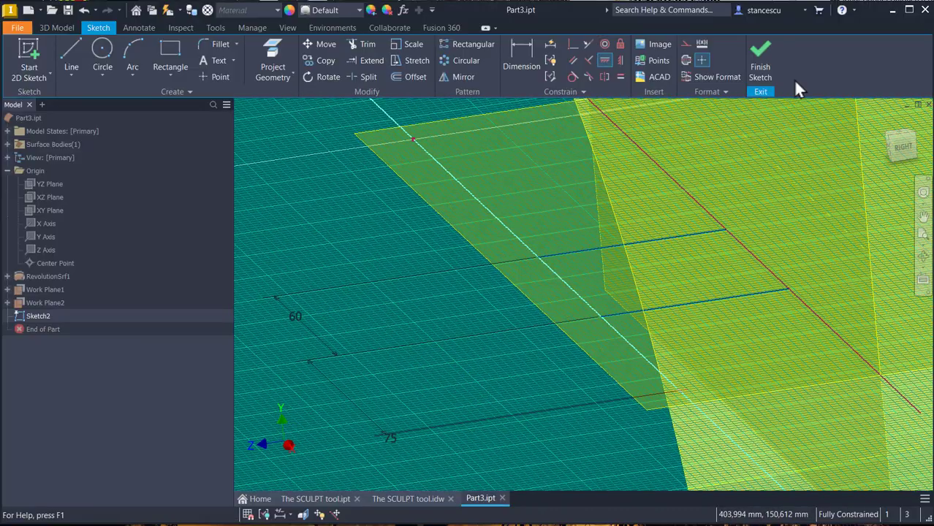
pyautogui.click(756, 64)
pyautogui.press('F6')
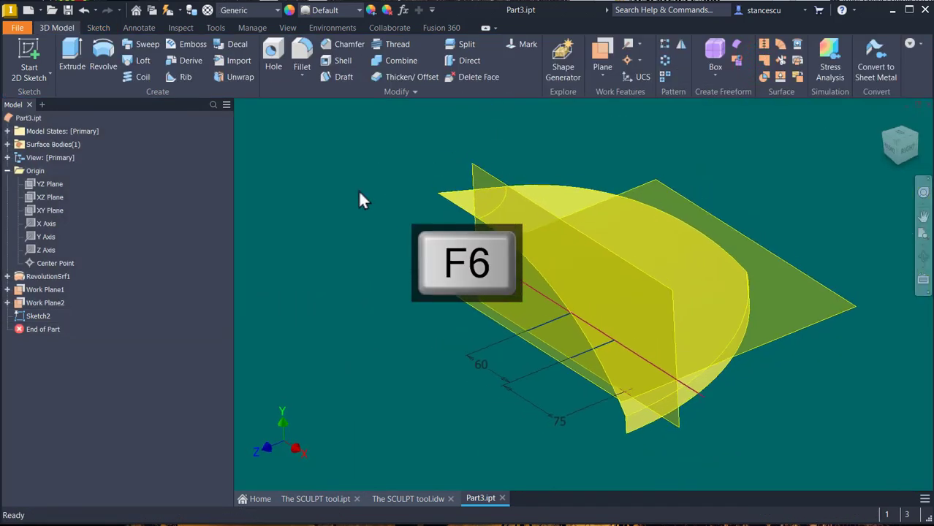
# Step: Create a work plane through the sketch line 75 mm from the corner, tilted 10° from the horizontal work plane as in the drawing's Detail B
pyautogui.click(417, 499)
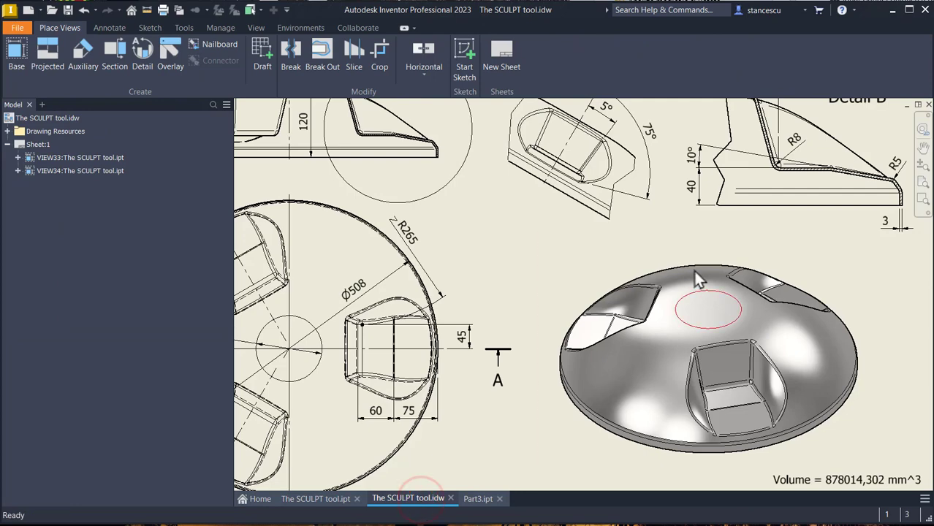
pyautogui.moveTo(727, 193); pyautogui.dragTo(650, 283, button='middle')
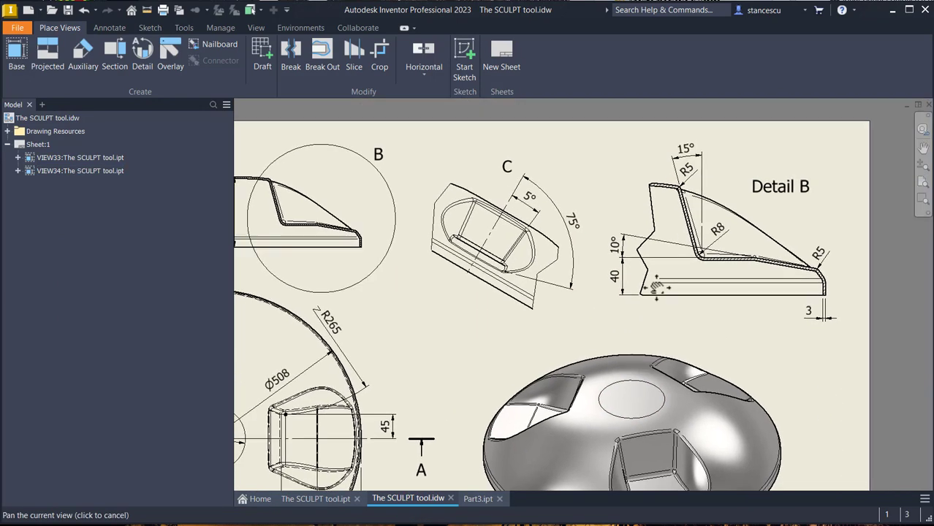
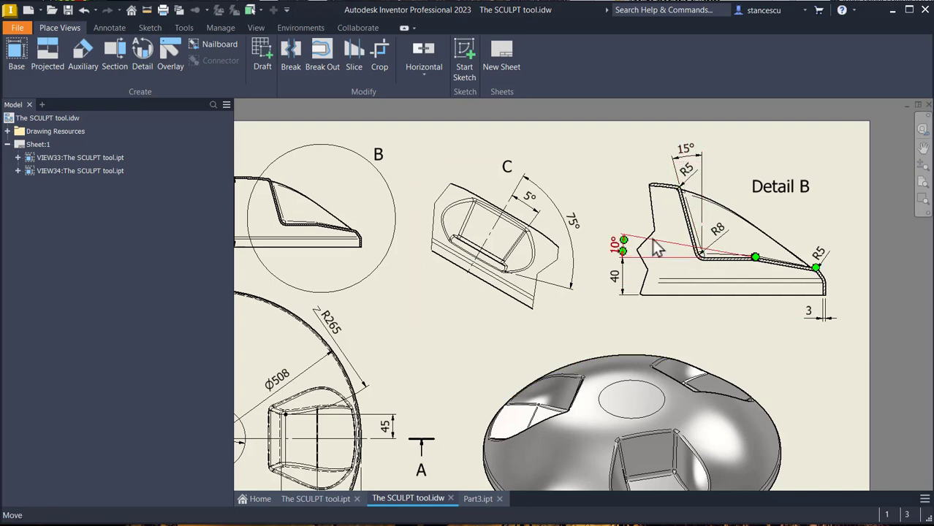
pyautogui.click(471, 498)
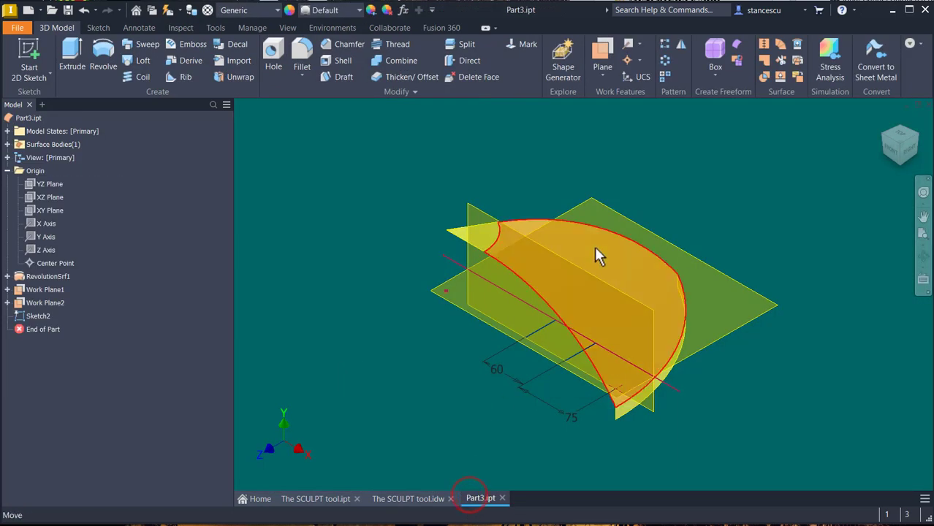
pyautogui.click(609, 43)
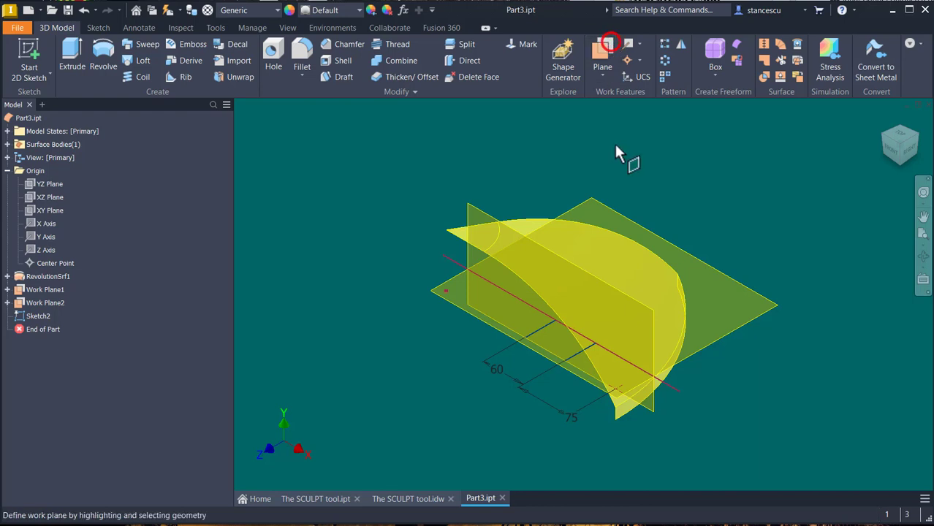
pyautogui.click(742, 341)
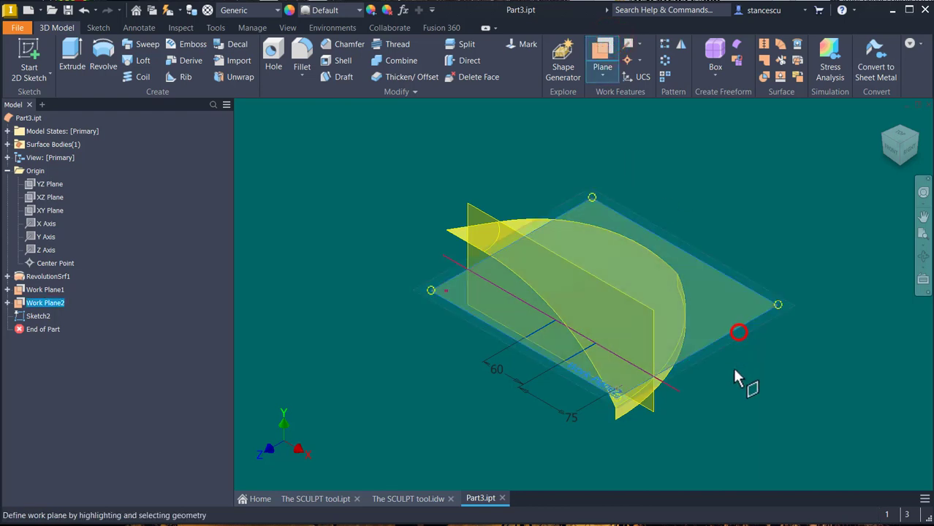
pyautogui.click(577, 362)
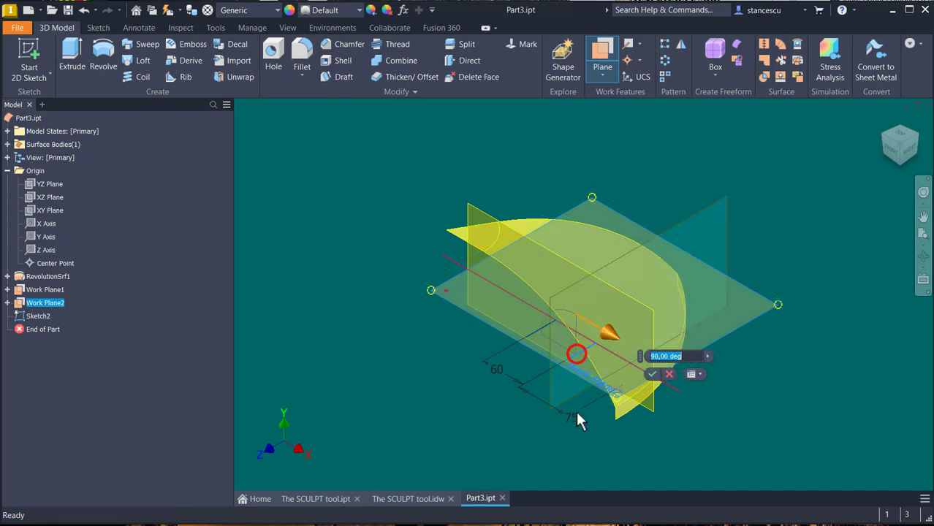
pyautogui.scroll(-8, 828, 403)
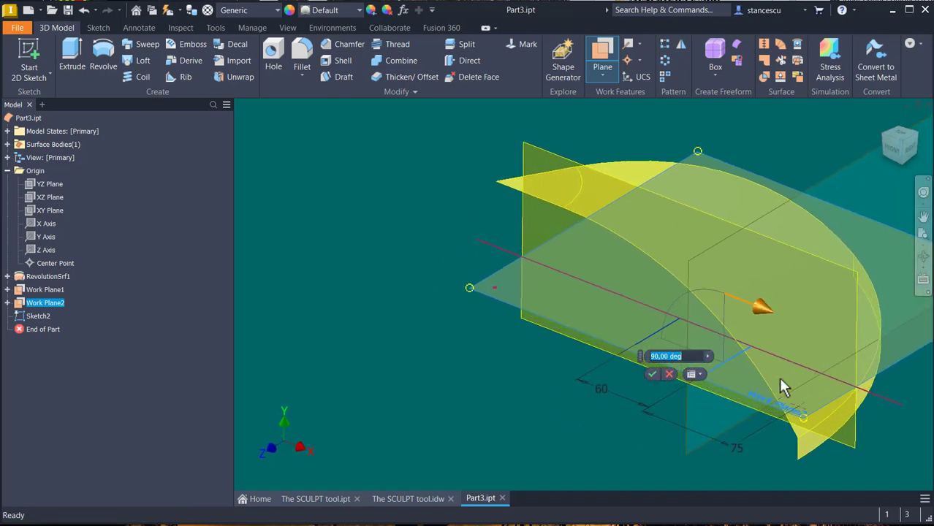
pyautogui.scroll(4, 700, 323)
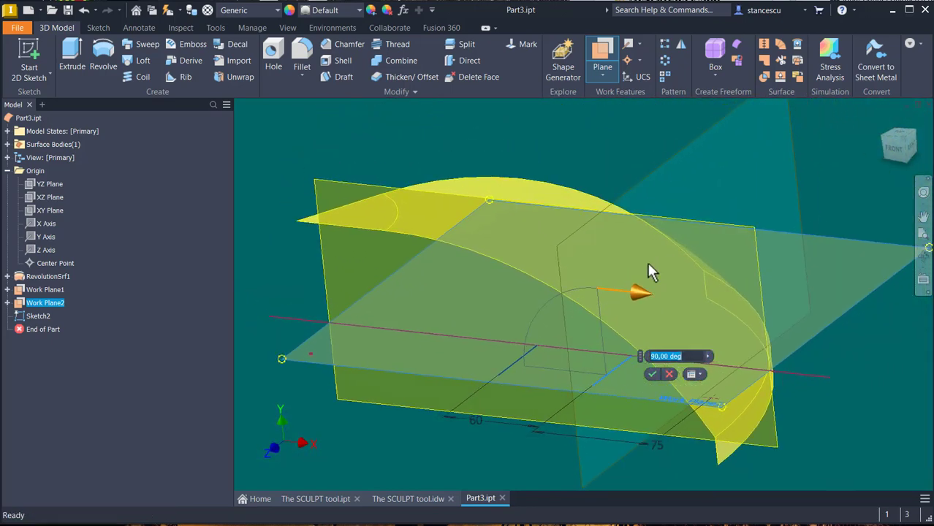
pyautogui.moveTo(636, 288); pyautogui.dragTo(464, 287)
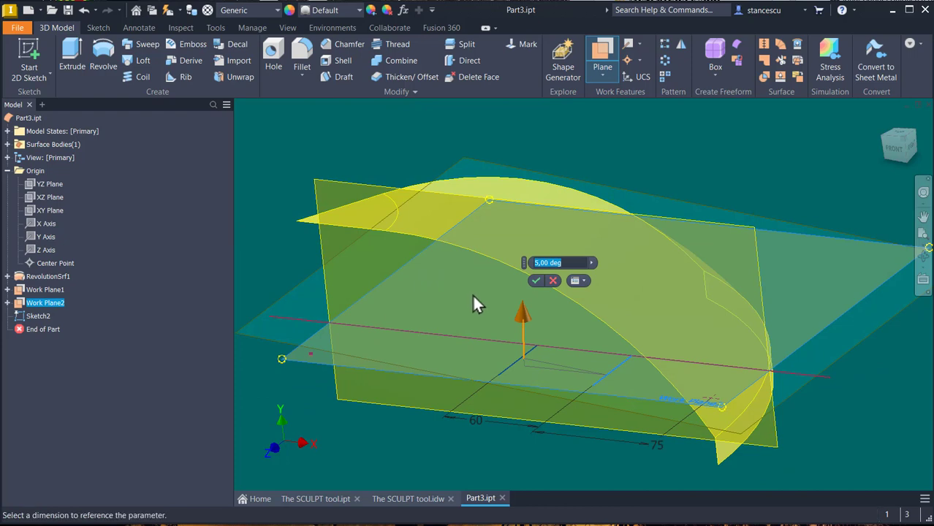
pyautogui.write('45')
pyautogui.press('Return')
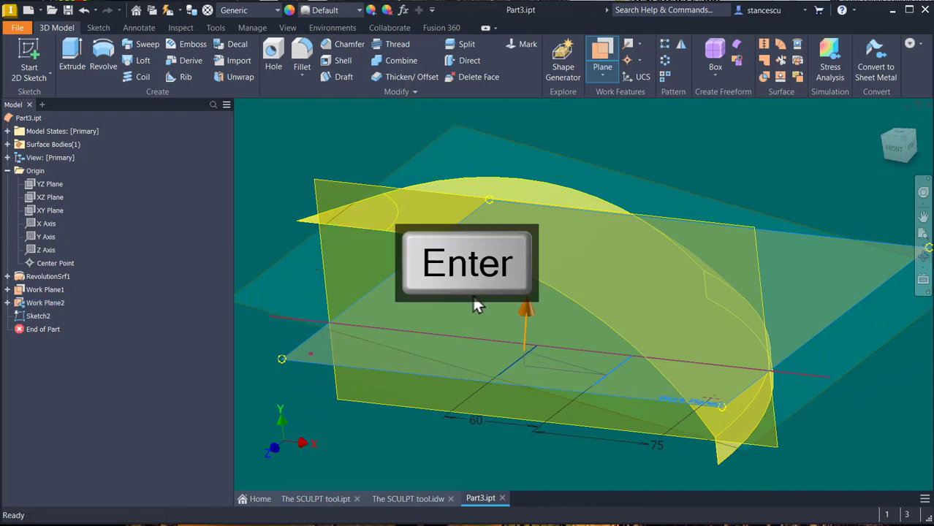
# Step: Start a work plane at an angle to the horizontal work plane through the sketch line 60 mm inward from the 75 mm line
pyautogui.keyDown('shift'); pyautogui.moveTo(533, 424); pyautogui.dragTo(862, 299, button='middle'); pyautogui.keyUp('shift')
pyautogui.keyDown('shift'); pyautogui.moveTo(927, 319); pyautogui.dragTo(925, 324, button='middle'); pyautogui.keyUp('shift')
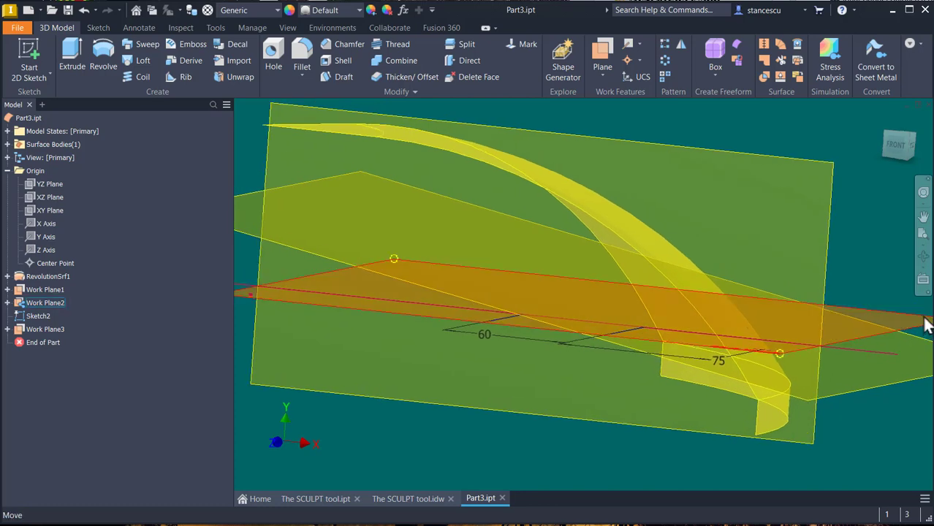
pyautogui.keyDown('shift'); pyautogui.moveTo(872, 388); pyautogui.dragTo(598, 409, button='middle'); pyautogui.keyUp('shift')
pyautogui.keyDown('shift'); pyautogui.moveTo(682, 346); pyautogui.dragTo(653, 375, button='middle'); pyautogui.keyUp('shift')
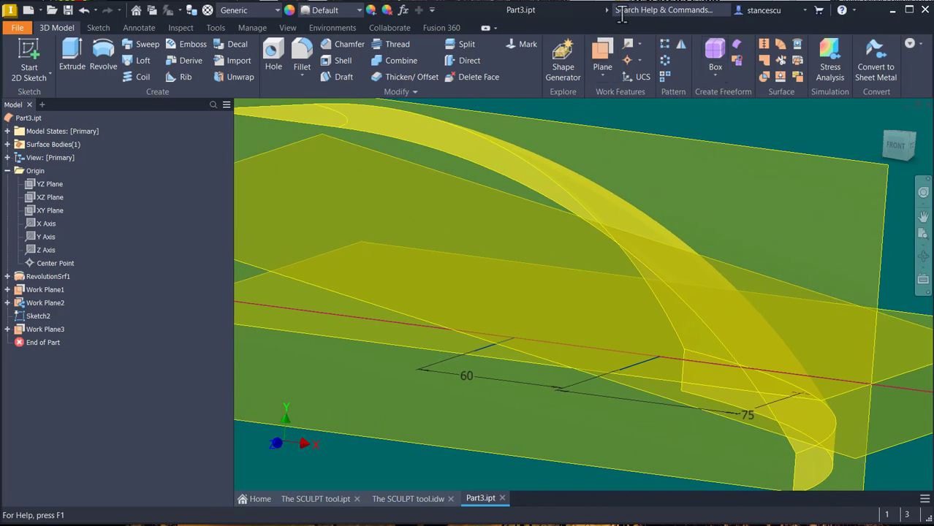
pyautogui.click(599, 59)
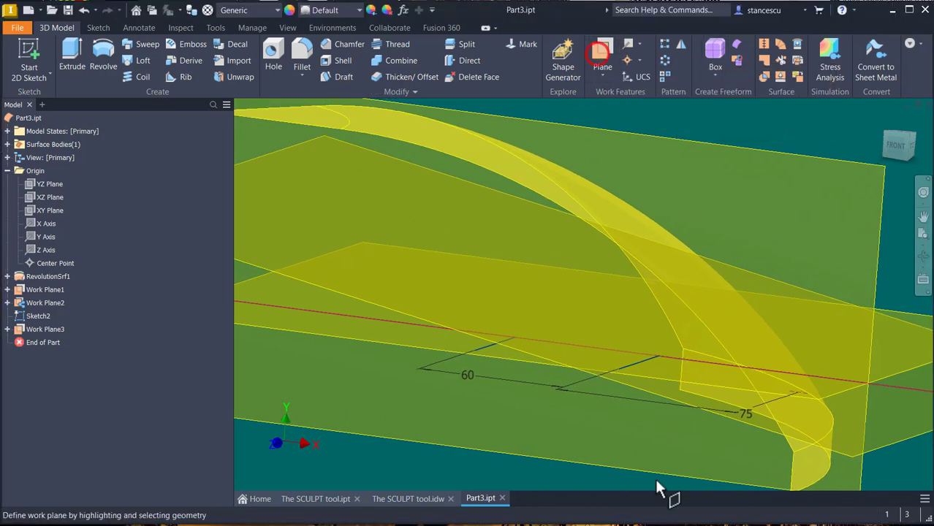
pyautogui.scroll(-3, 822, 446)
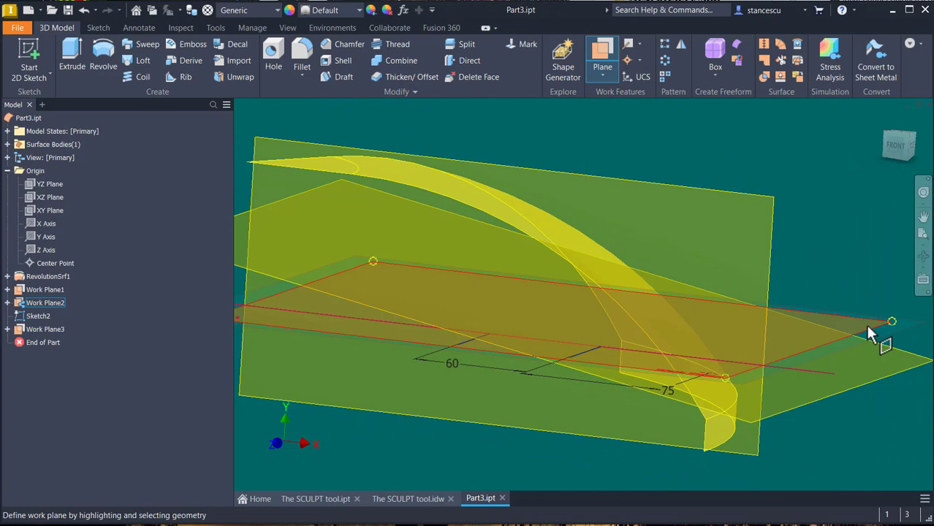
pyautogui.click(867, 326)
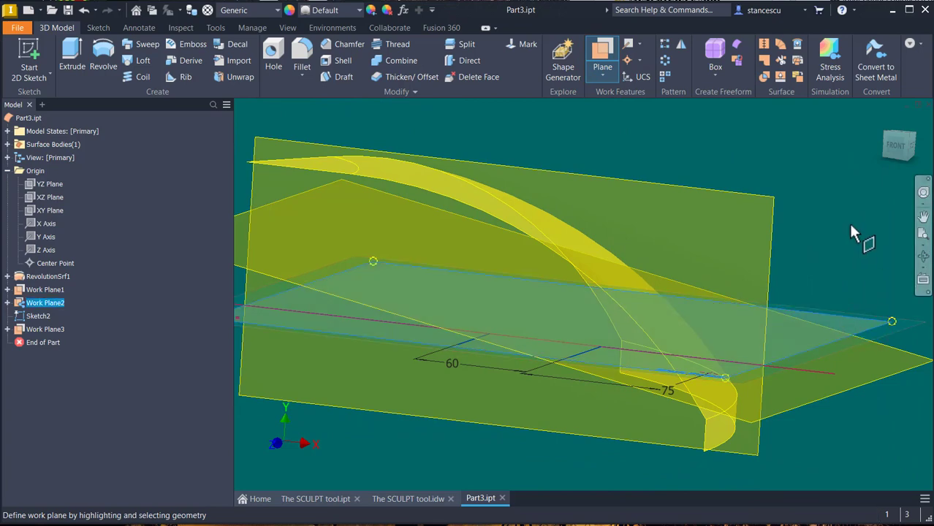
pyautogui.keyDown('shift'); pyautogui.moveTo(847, 221); pyautogui.dragTo(532, 370, button='middle'); pyautogui.keyUp('shift')
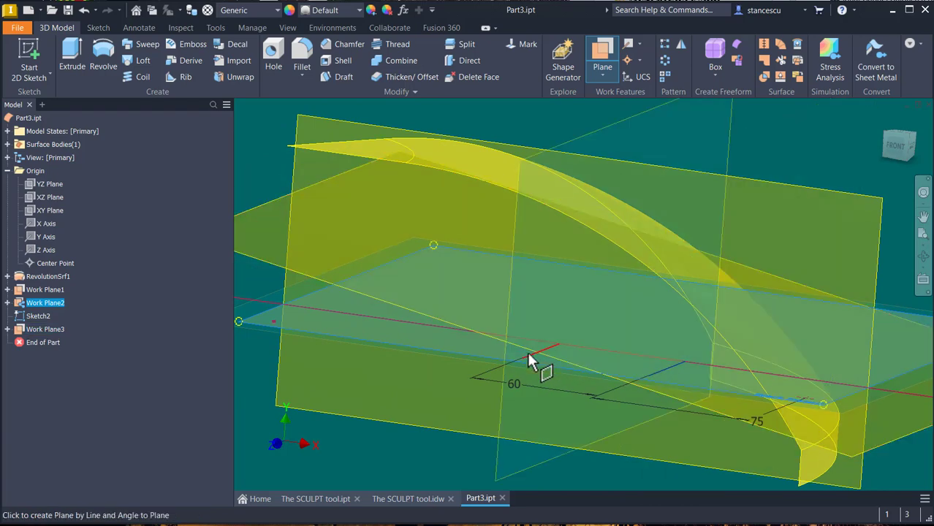
pyautogui.click(527, 353)
pyautogui.keyDown('shift'); pyautogui.moveTo(389, 359); pyautogui.dragTo(484, 386, button='middle'); pyautogui.keyUp('shift')
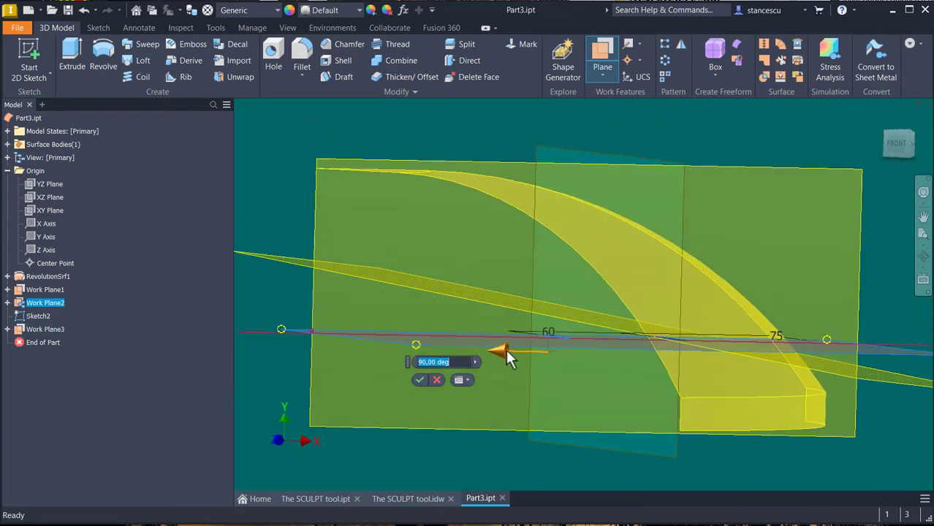
# Step: Set the angled work plane's angle to 90-15 degrees, tilting it over the pocket, and create it
pyautogui.moveTo(507, 351); pyautogui.dragTo(517, 369)
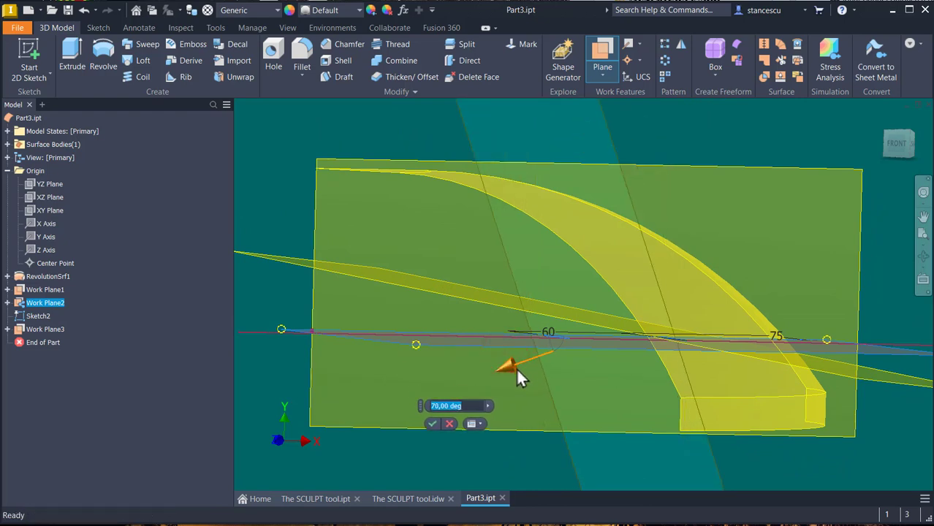
pyautogui.moveTo(516, 368); pyautogui.dragTo(493, 361)
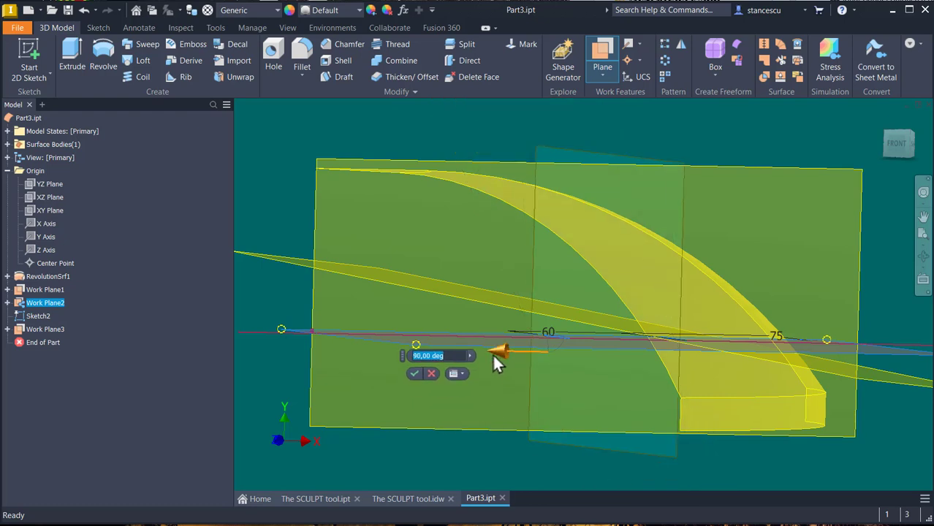
pyautogui.moveTo(492, 361); pyautogui.dragTo(488, 399)
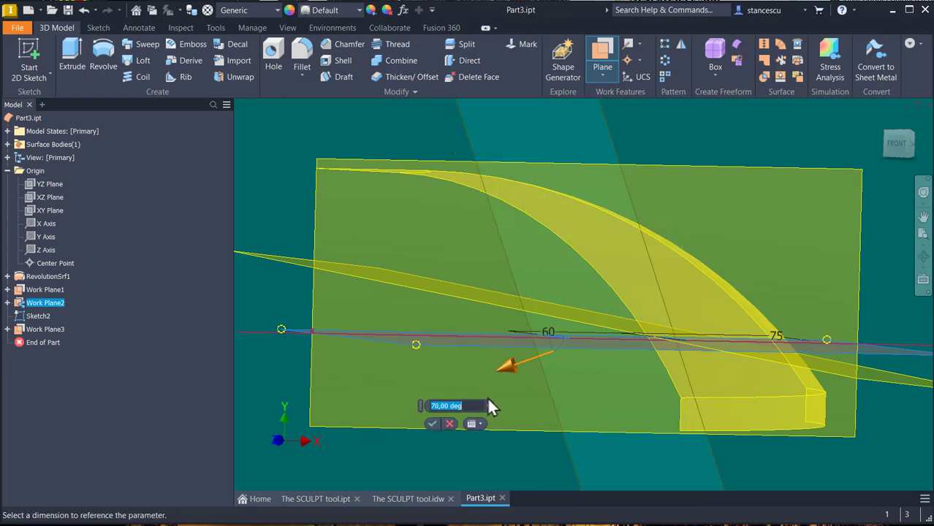
pyautogui.write('90-15')
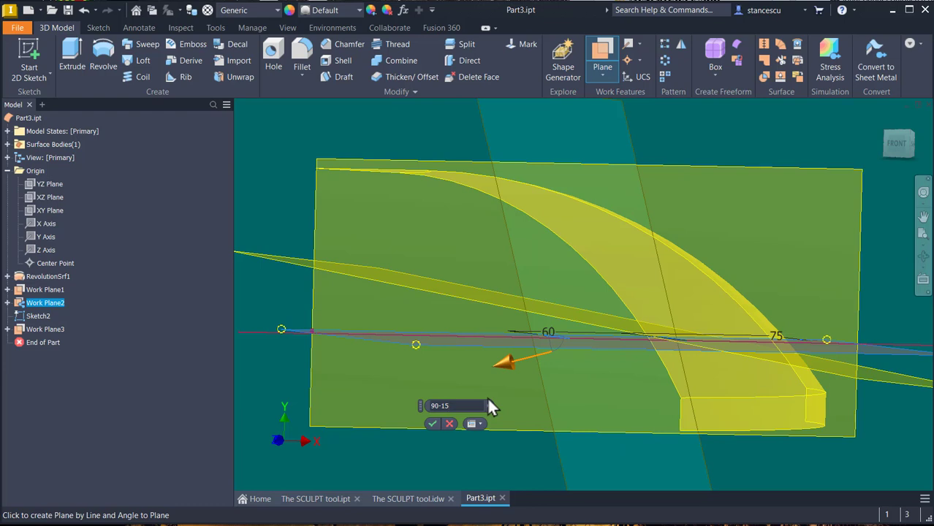
pyautogui.press('Return')
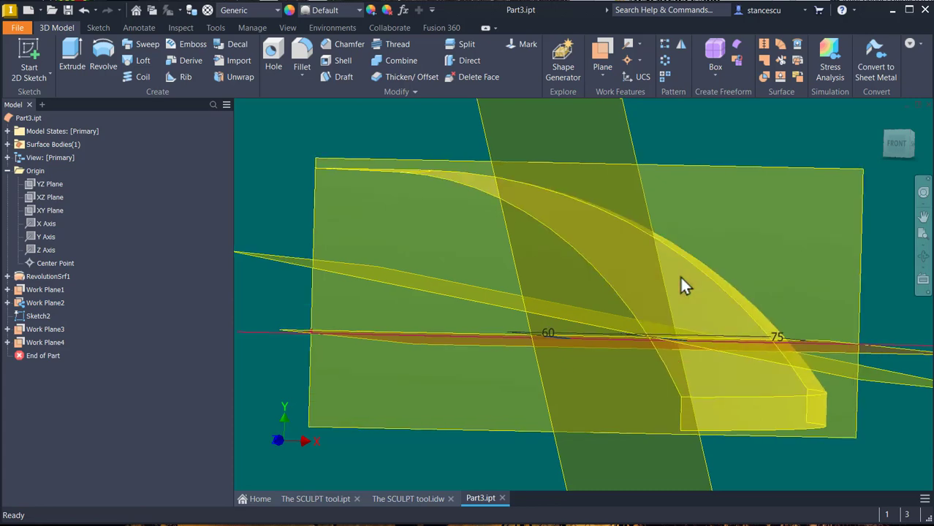
# Step: Examine the pocket's R265 side arc and its start point in the plan view of The SCULPT tool.idw, and return to Part3.ipt
pyautogui.keyDown('shift'); pyautogui.moveTo(679, 274); pyautogui.dragTo(713, 193, button='middle'); pyautogui.keyUp('shift')
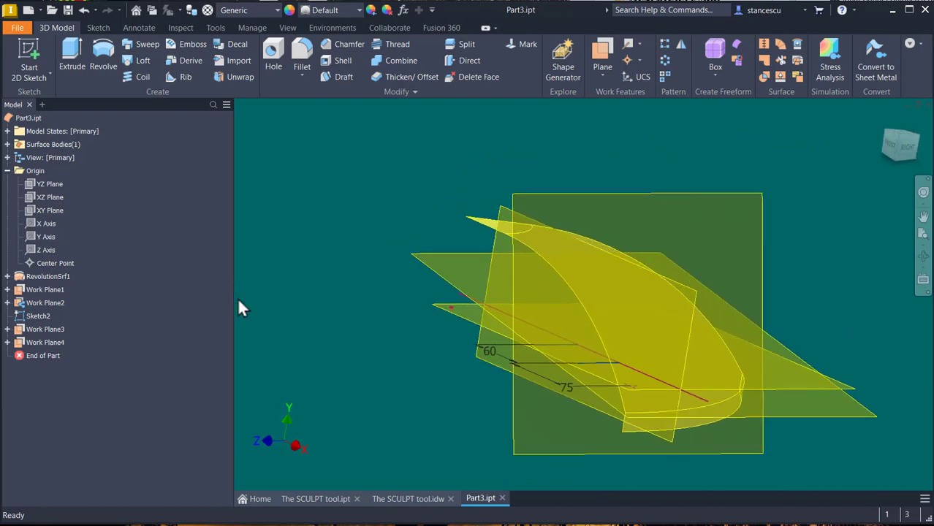
pyautogui.press('F6')
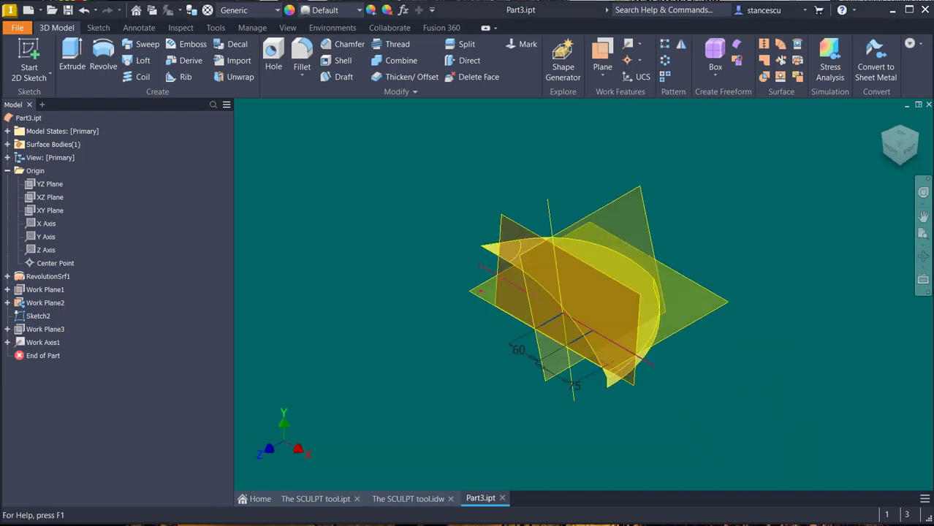
pyautogui.click(430, 504)
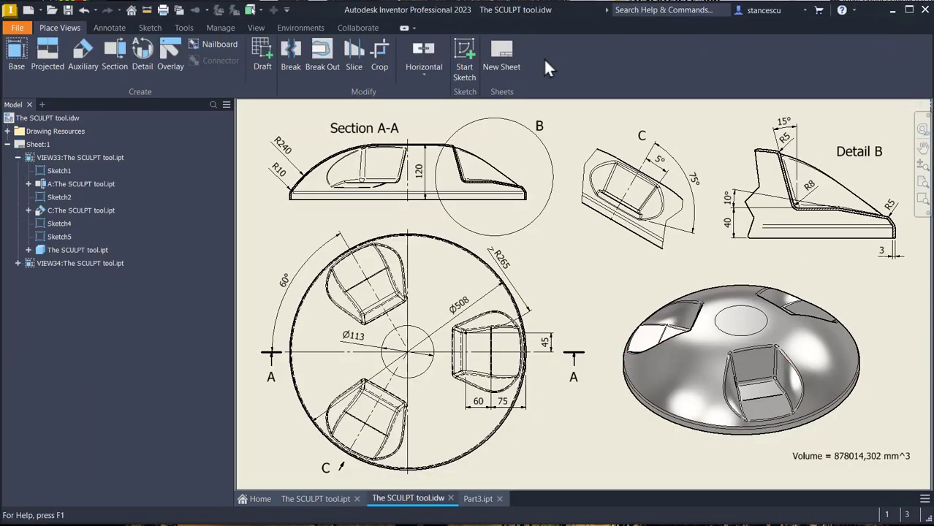
pyautogui.scroll(5, 736, 322)
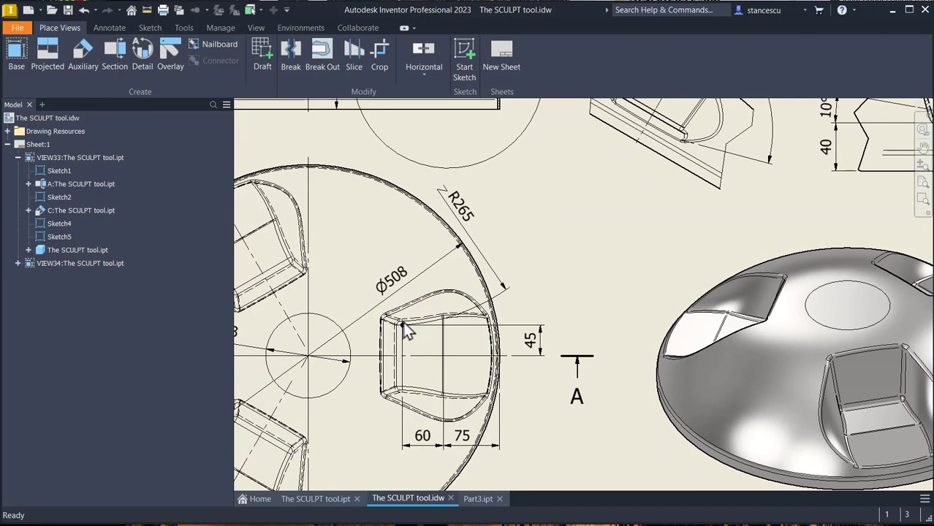
pyautogui.scroll(5, 407, 330)
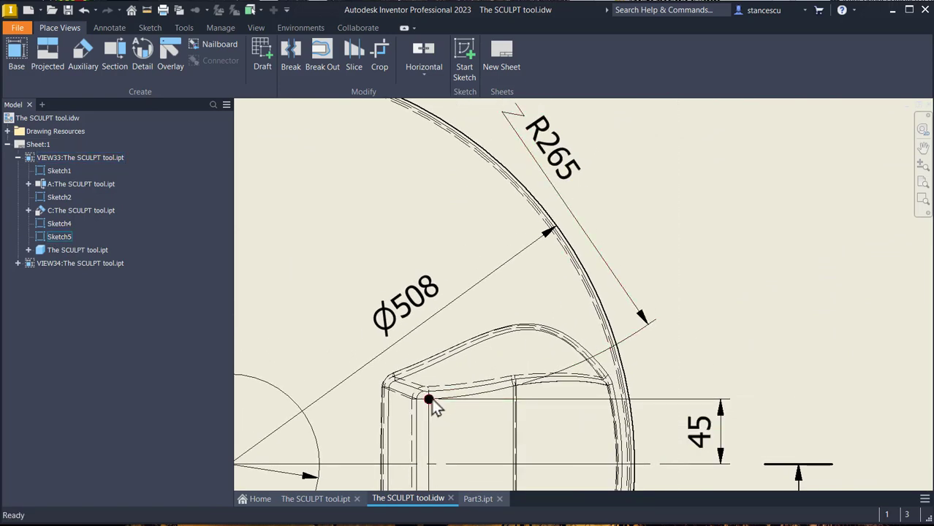
pyautogui.moveTo(431, 404); pyautogui.dragTo(430, 266, button='middle')
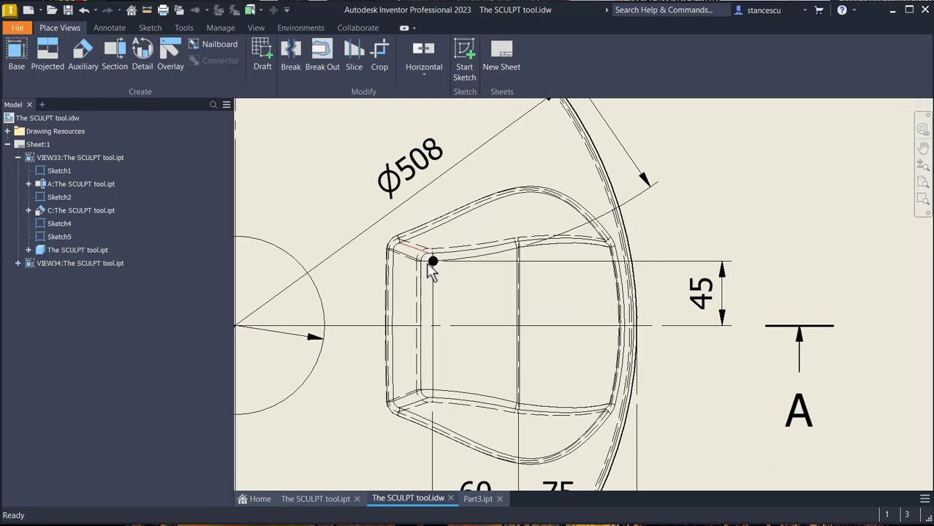
pyautogui.scroll(-1, 429, 296)
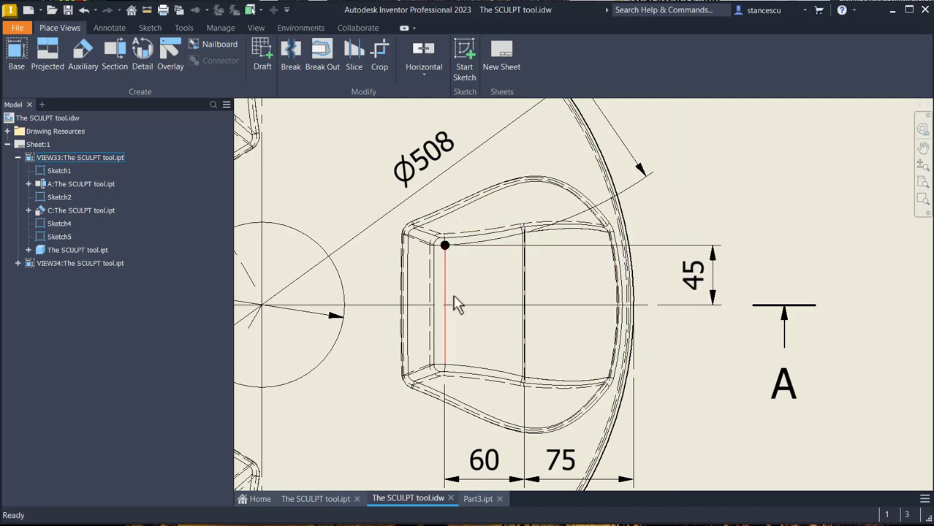
pyautogui.click(475, 498)
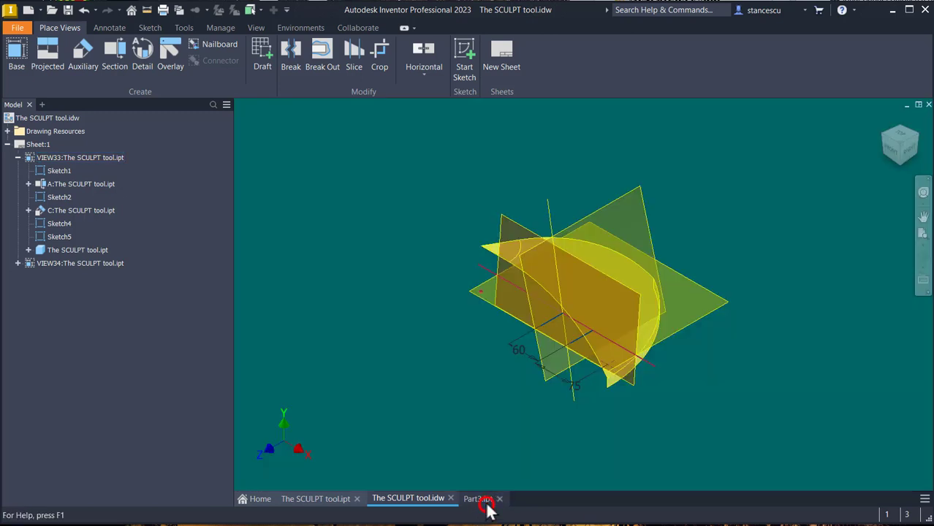
# Step: Create a new sketch on the horizontal work plane and view it obliquely with the pocket lines in sight
pyautogui.click(709, 315)
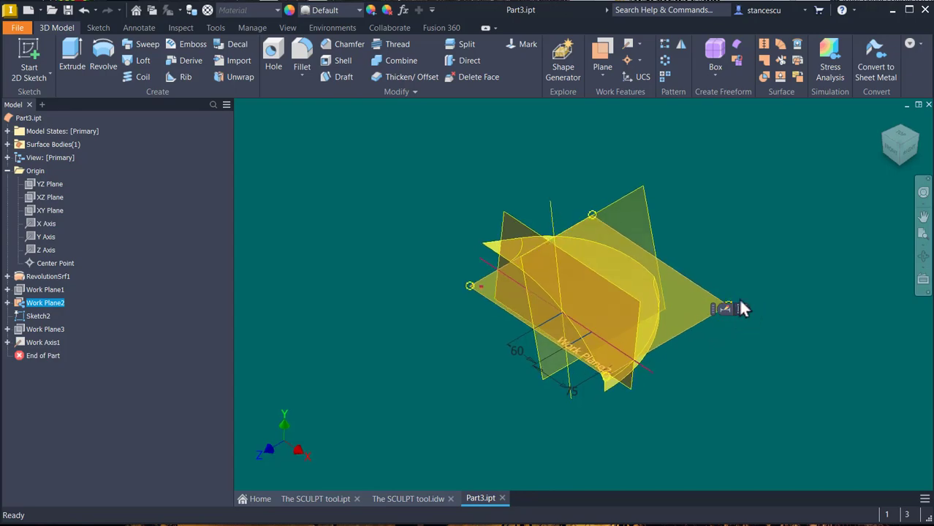
pyautogui.click(741, 310)
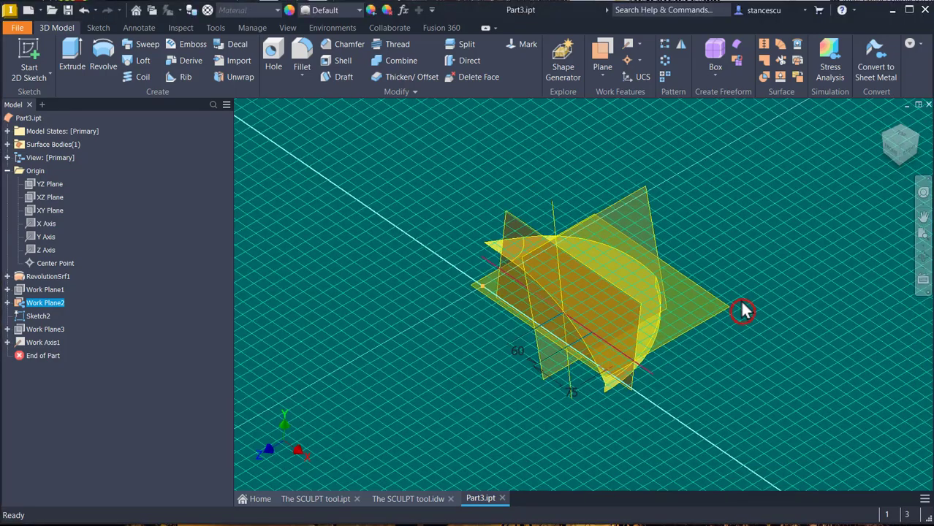
pyautogui.press('F6')
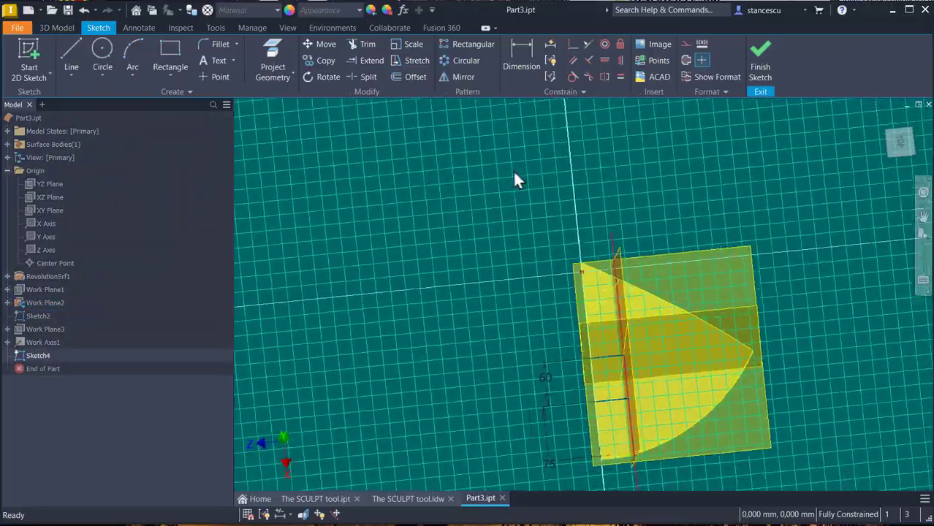
pyautogui.scroll(5, 330, 374)
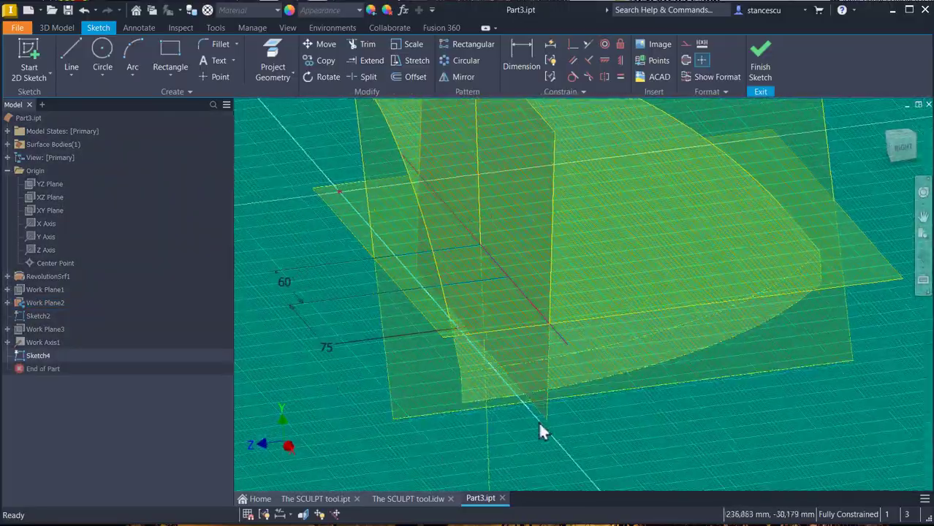
pyautogui.keyDown('shift'); pyautogui.moveTo(744, 435); pyautogui.dragTo(480, 159, button='middle'); pyautogui.keyUp('shift')
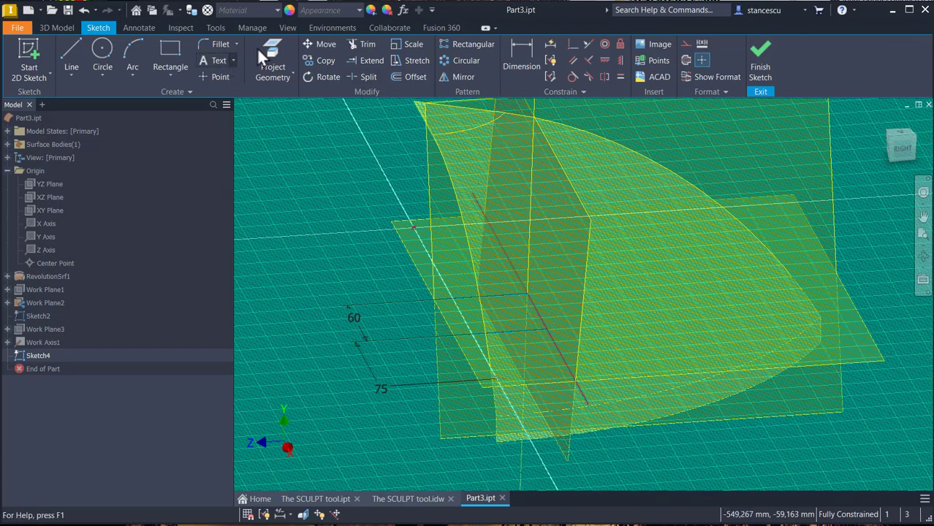
# Step: Project the long reference line and the end point of the 60 mm-dimensioned line into the new sketch
pyautogui.click(282, 57)
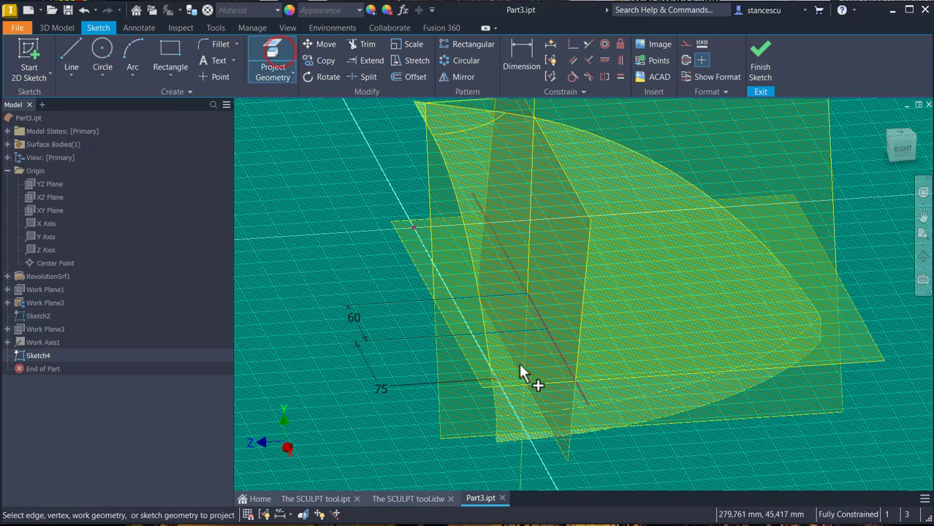
pyautogui.click(556, 349)
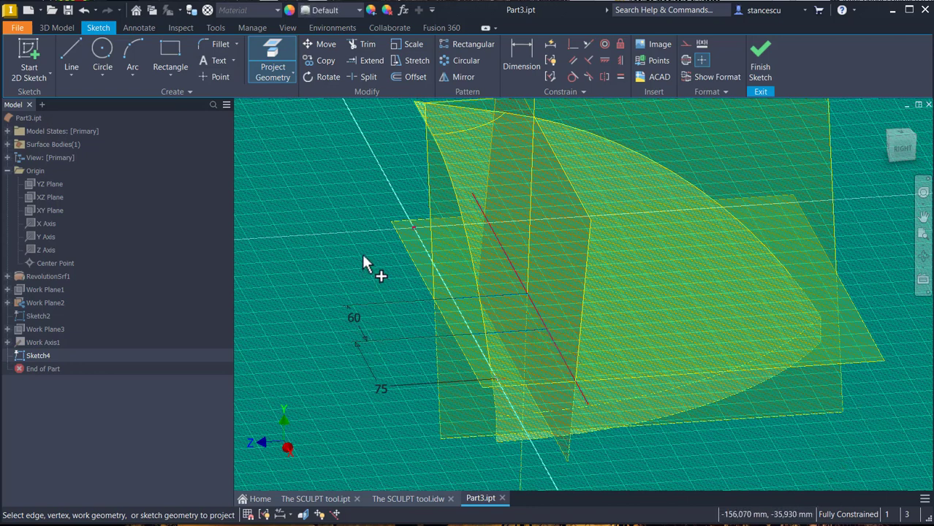
pyautogui.click(527, 293)
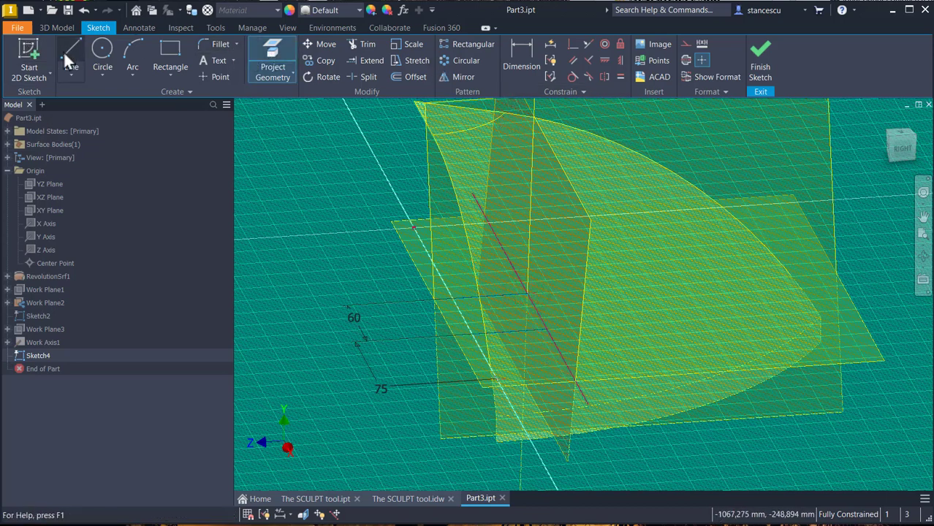
# Step: Draw a 265 mm radius arc from the projected end point outward past the dome's rim, and reposition its free end
pyautogui.click(130, 50)
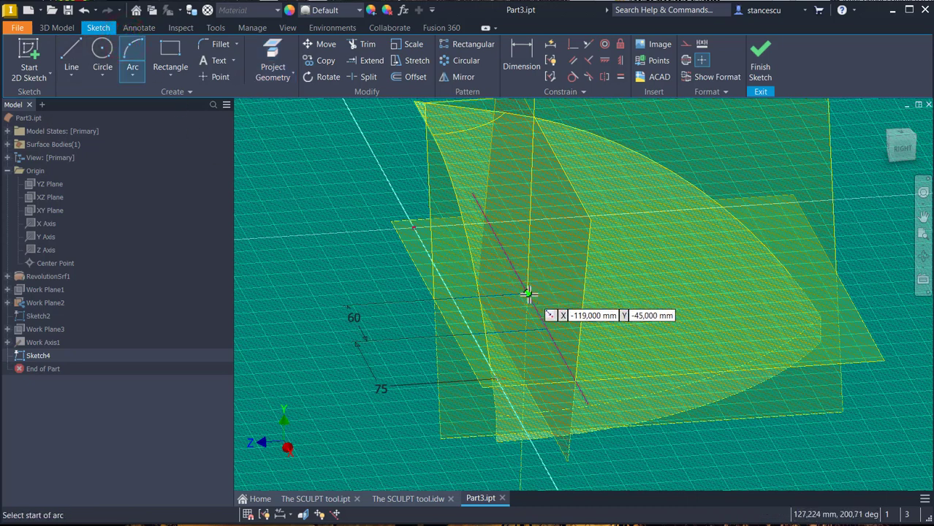
pyautogui.click(527, 295)
pyautogui.click(496, 378)
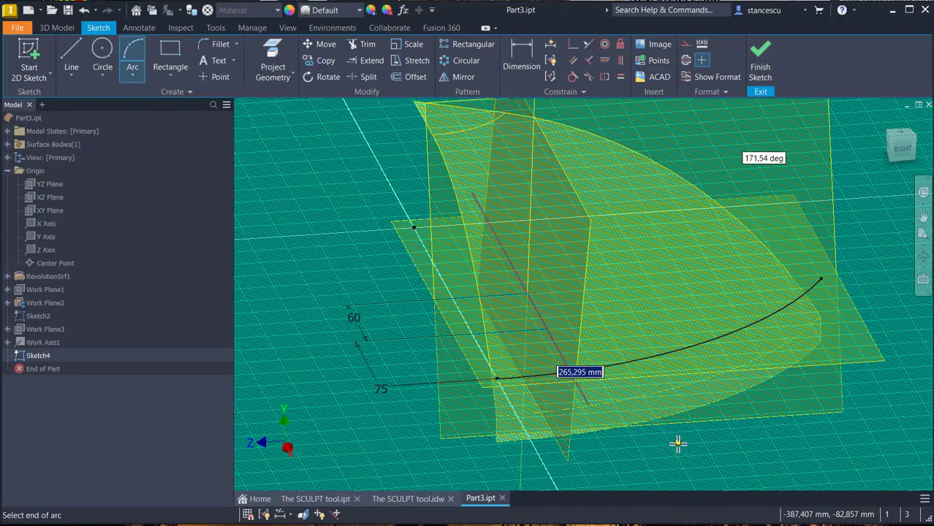
pyautogui.click(680, 457)
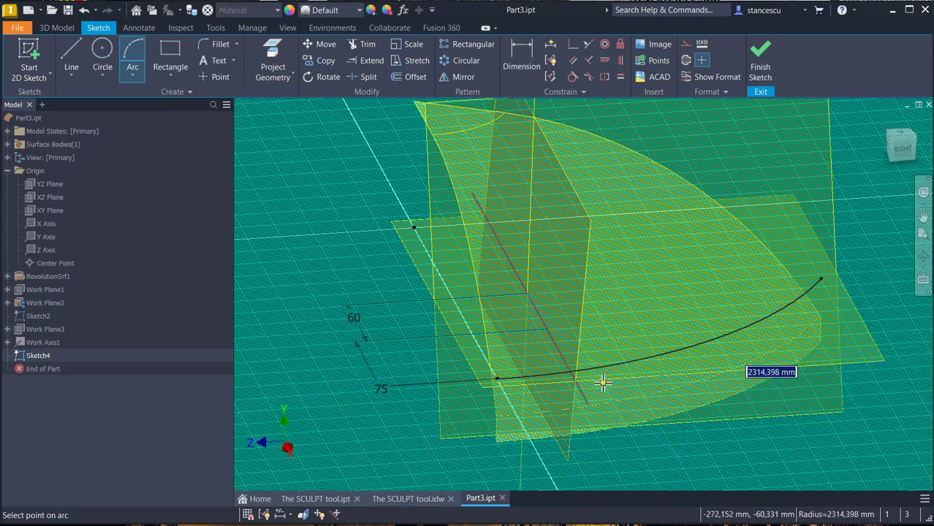
pyautogui.write('265')
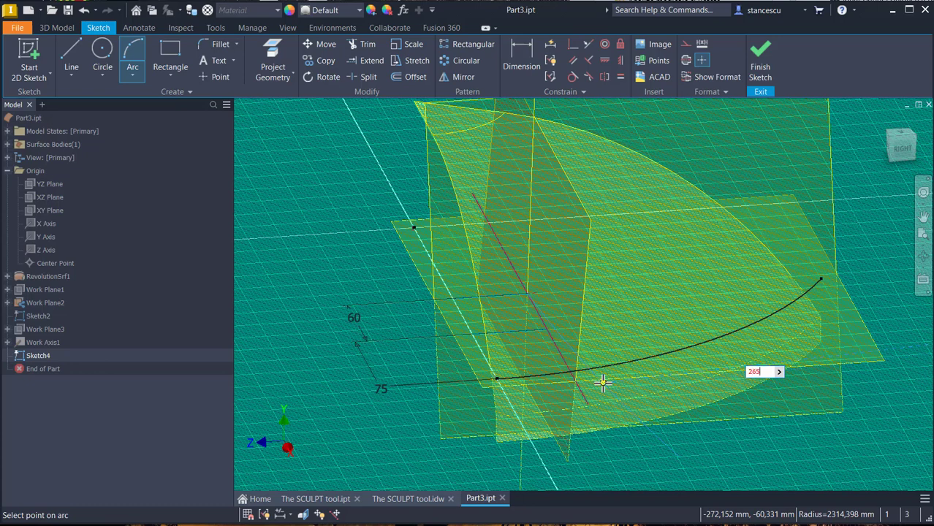
pyautogui.press('Return')
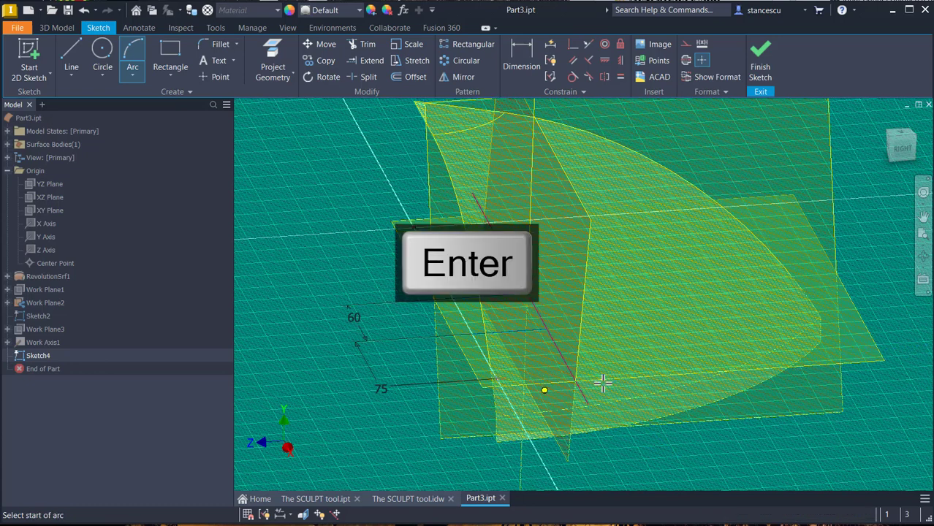
pyautogui.press('Escape')
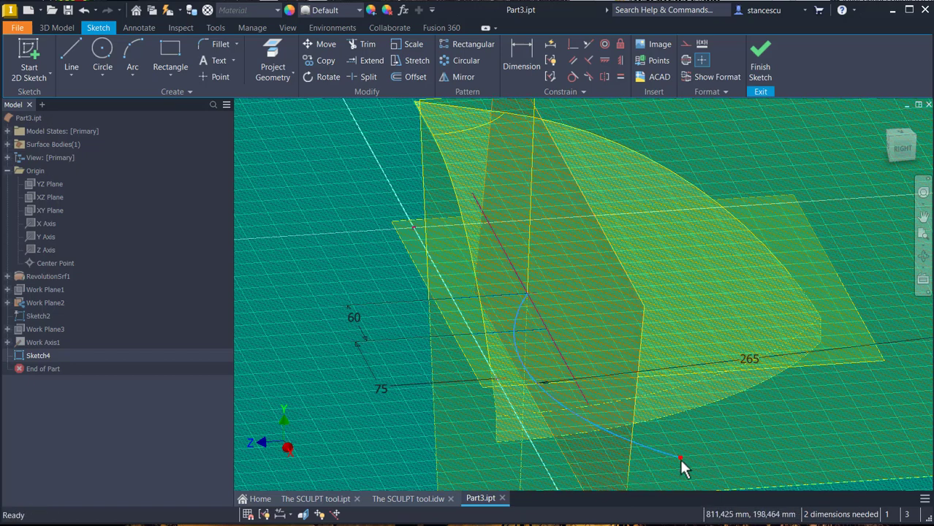
pyautogui.moveTo(680, 458); pyautogui.dragTo(734, 414)
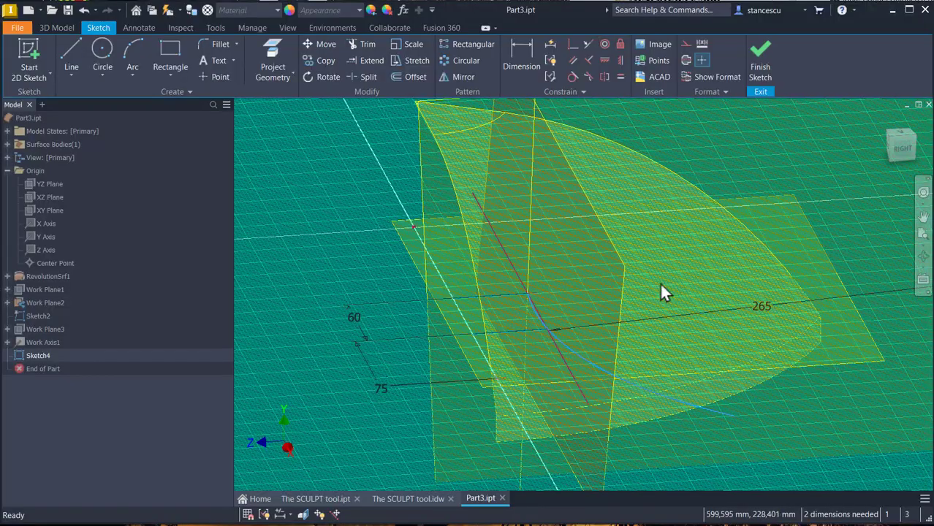
# Step: Make the R265 arc tangent to the projected reference line at its start point
pyautogui.scroll(5, 616, 290)
pyautogui.scroll(4, 601, 384)
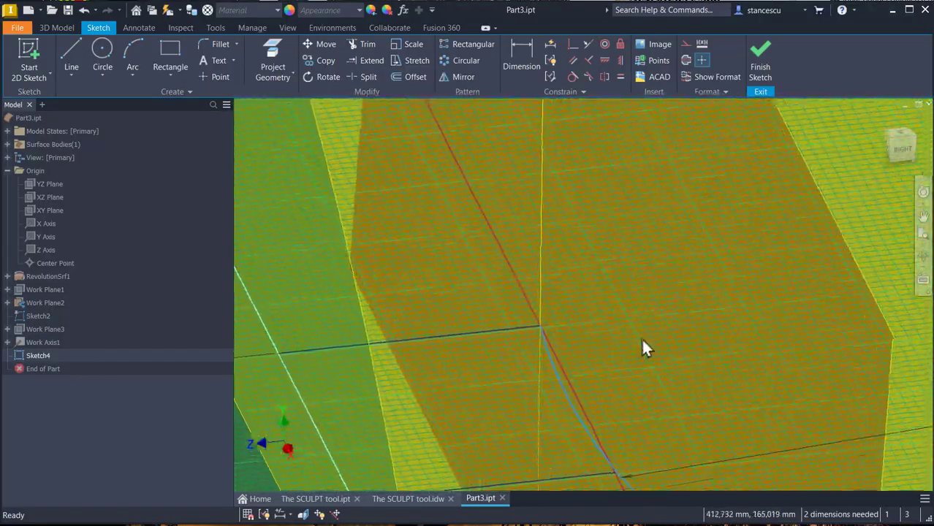
pyautogui.click(572, 75)
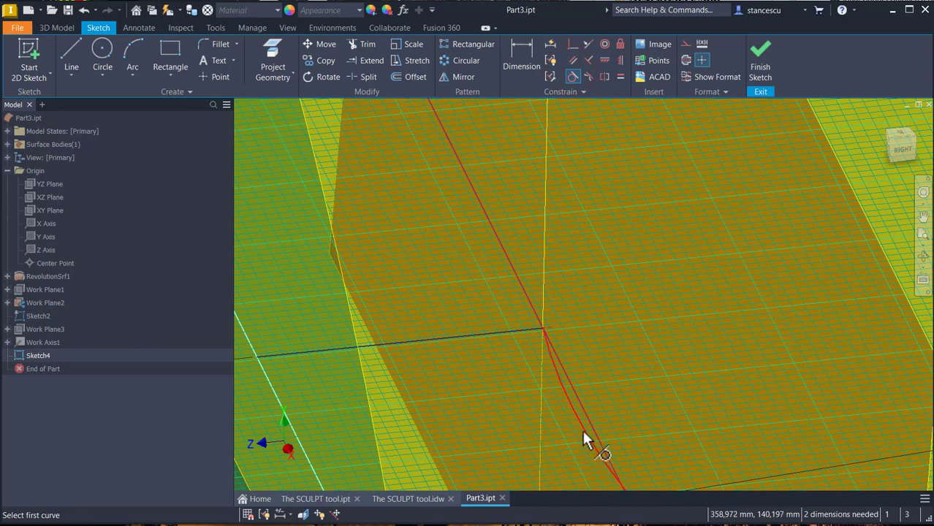
pyautogui.click(582, 430)
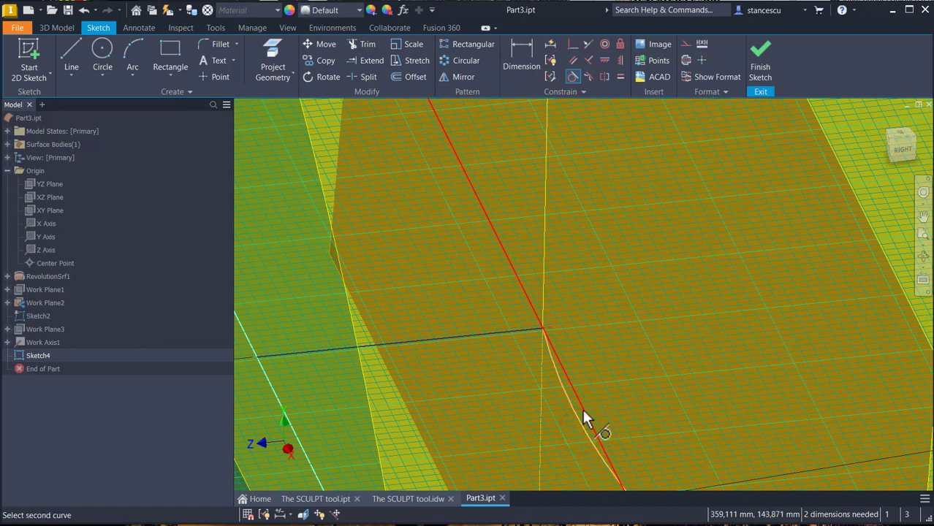
pyautogui.click(582, 413)
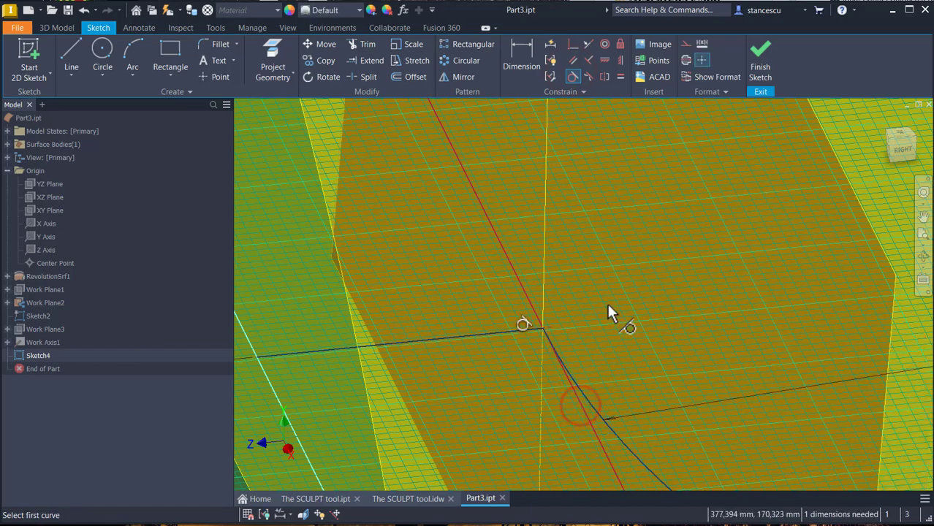
pyautogui.keyDown('shift'); pyautogui.moveTo(610, 307); pyautogui.dragTo(836, 368, button='middle'); pyautogui.keyUp('shift')
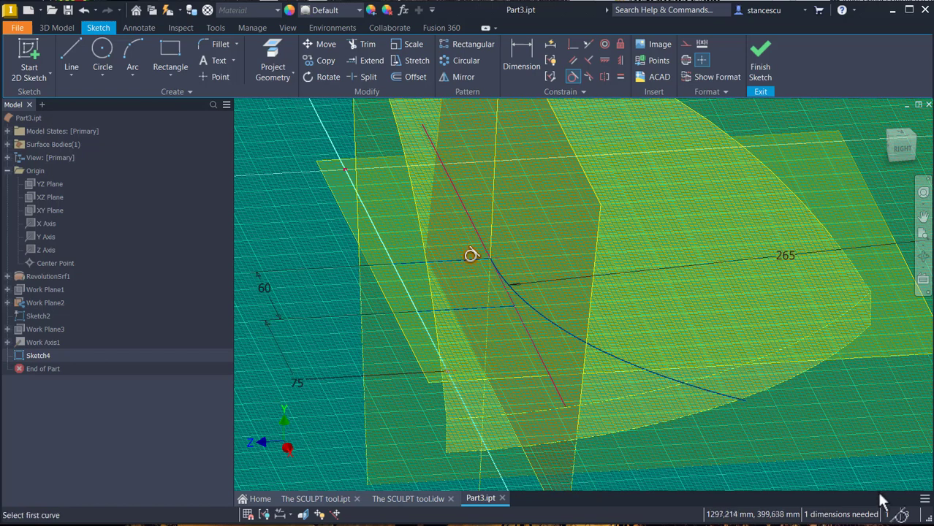
pyautogui.press('Escape')
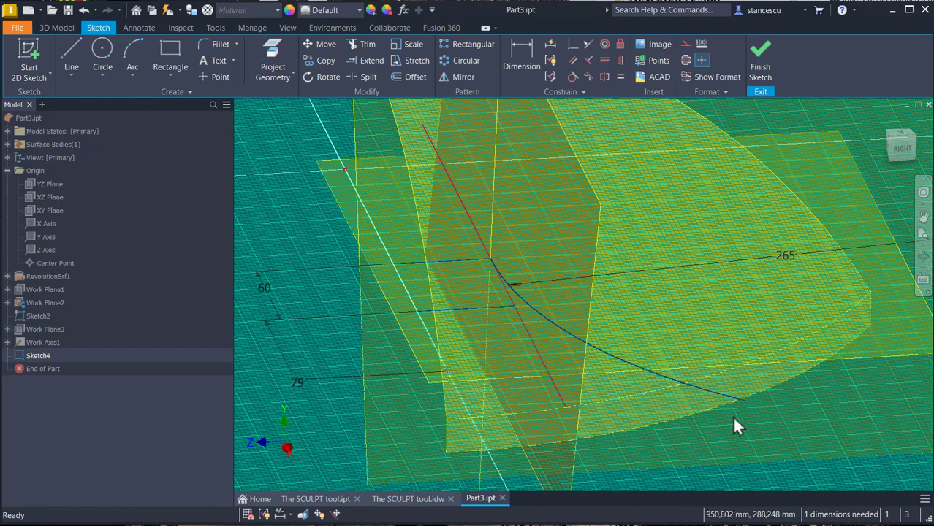
# Step: Stretch the arc's free end farther past the dome's rim and project the rim's corner point at the 75 mm dimension
pyautogui.moveTo(743, 399); pyautogui.dragTo(855, 433)
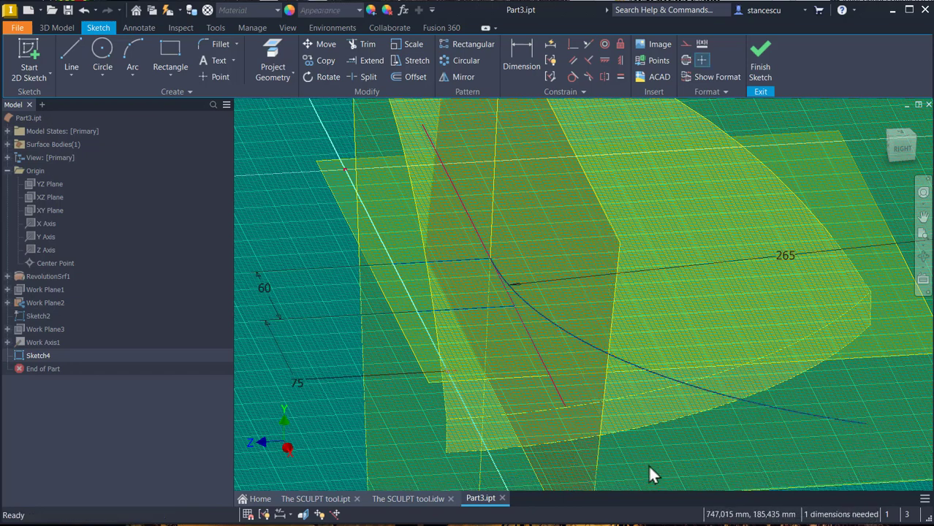
pyautogui.moveTo(647, 463)
pyautogui.keyDown('shift'); pyautogui.mouseDown(button='middle')
pyautogui.moveTo(651, 471)
pyautogui.moveTo(163, 189)
pyautogui.mouseUp(button='middle'); pyautogui.keyUp('shift')
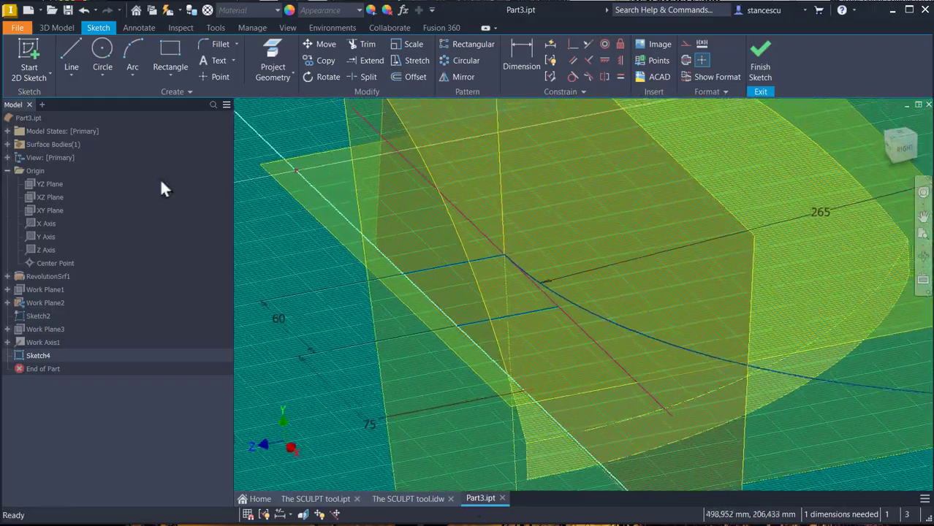
pyautogui.click(276, 49)
pyautogui.keyDown('shift'); pyautogui.moveTo(369, 378); pyautogui.dragTo(583, 470, button='middle'); pyautogui.keyUp('shift')
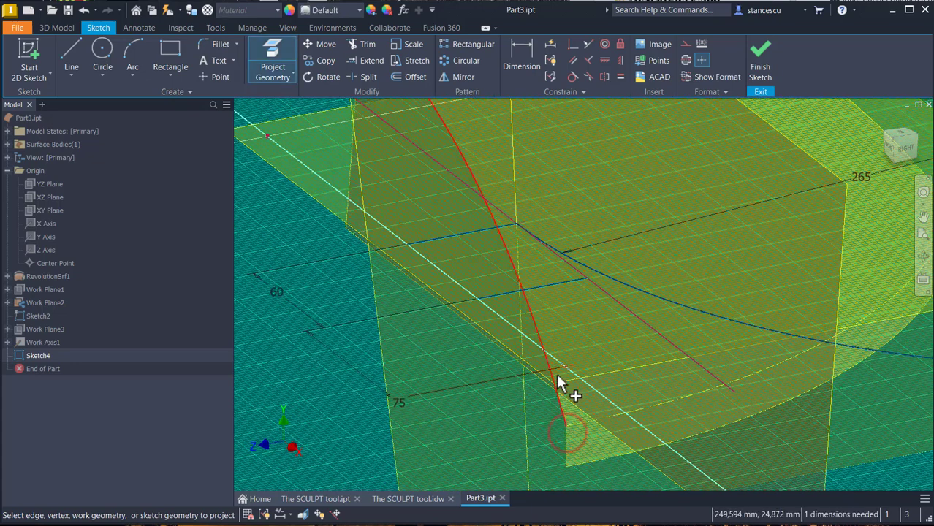
# Step: Align the arc's free end with the projected rim point using a Vertical constraint
pyautogui.click(604, 60)
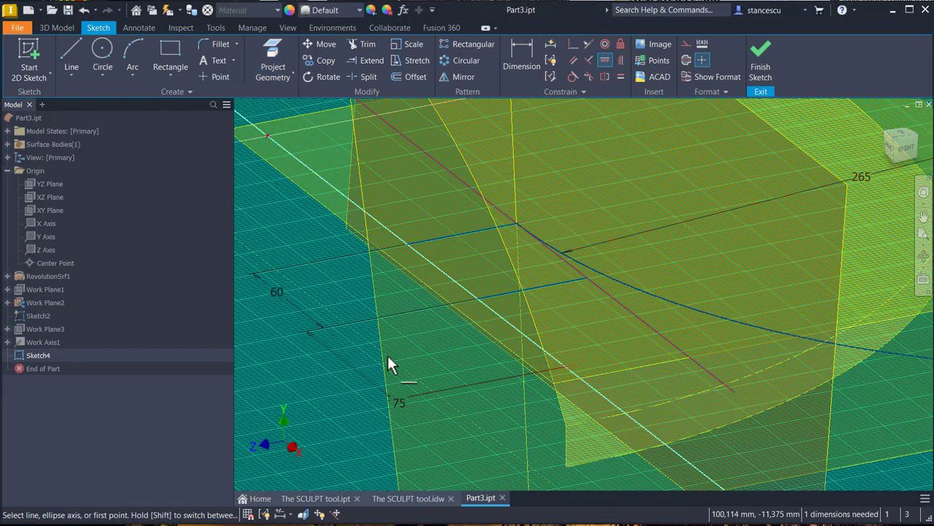
pyautogui.click(620, 61)
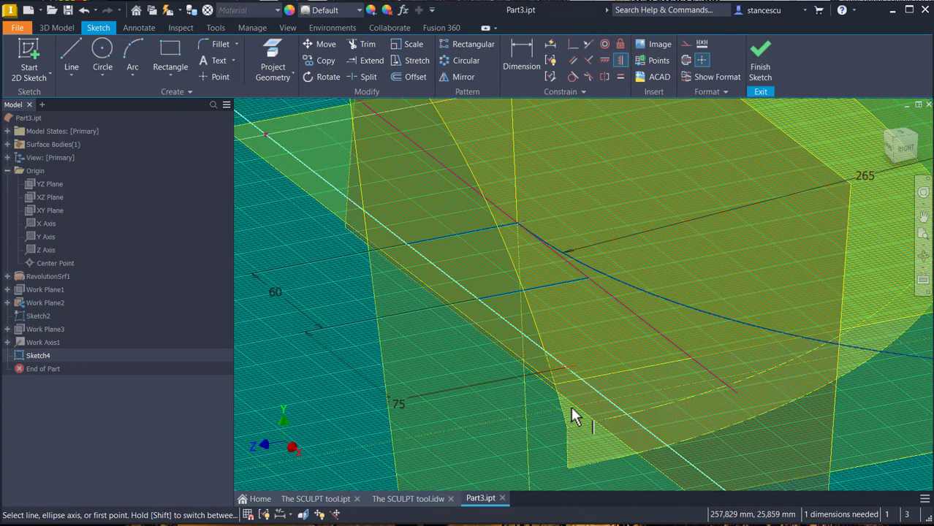
pyautogui.click(565, 366)
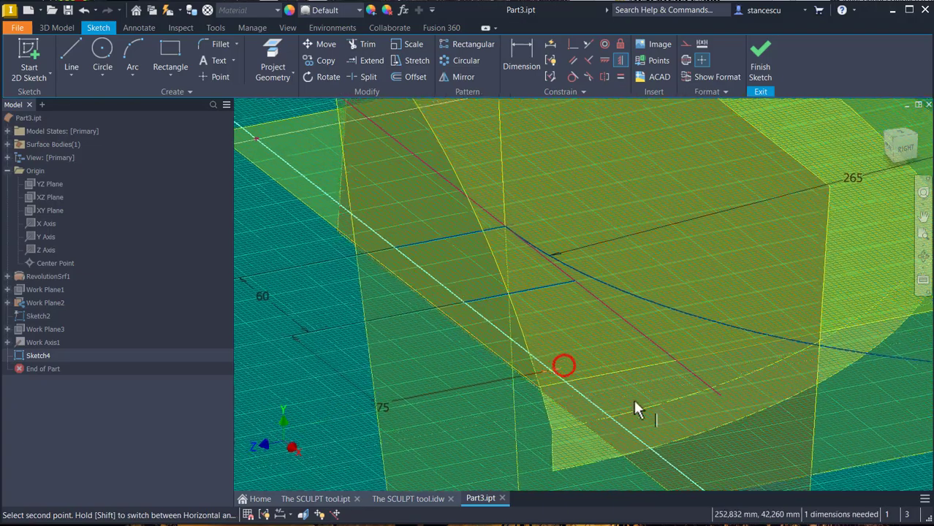
pyautogui.moveTo(844, 394); pyautogui.dragTo(796, 400, button='middle')
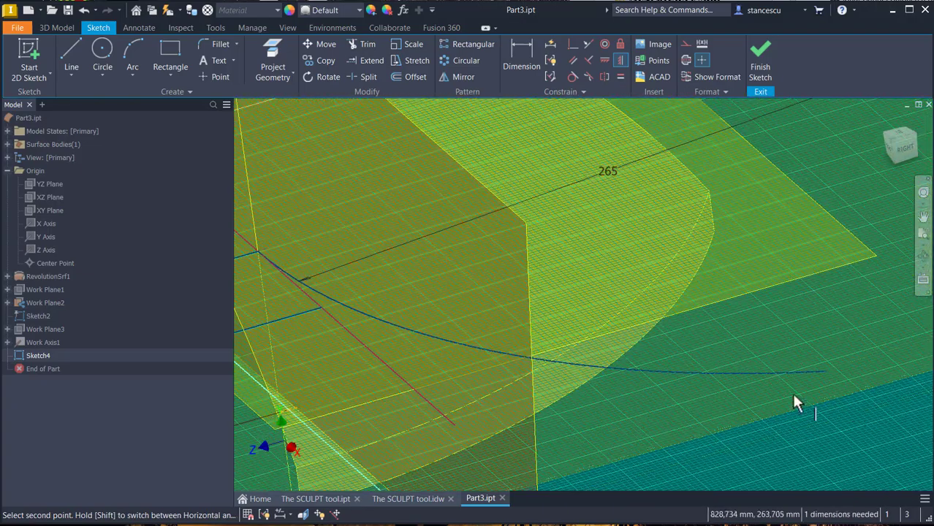
pyautogui.click(829, 379)
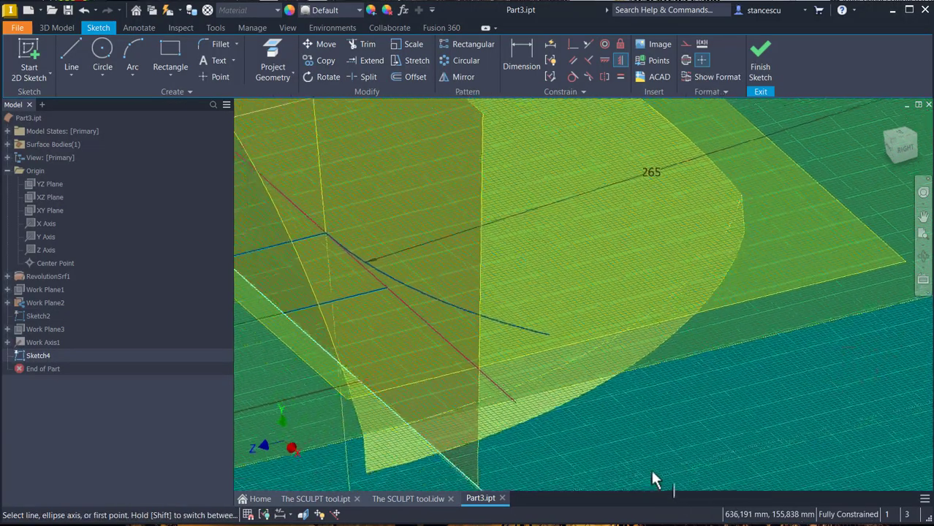
pyautogui.moveTo(653, 479)
pyautogui.keyDown('shift'); pyautogui.mouseDown(button='middle')
pyautogui.moveTo(640, 407)
pyautogui.moveTo(747, 409)
pyautogui.moveTo(765, 439)
pyautogui.moveTo(846, 367)
pyautogui.moveTo(813, 332)
pyautogui.moveTo(865, 385)
pyautogui.moveTo(763, 423)
pyautogui.moveTo(806, 404)
pyautogui.mouseUp(button='middle'); pyautogui.keyUp('shift')
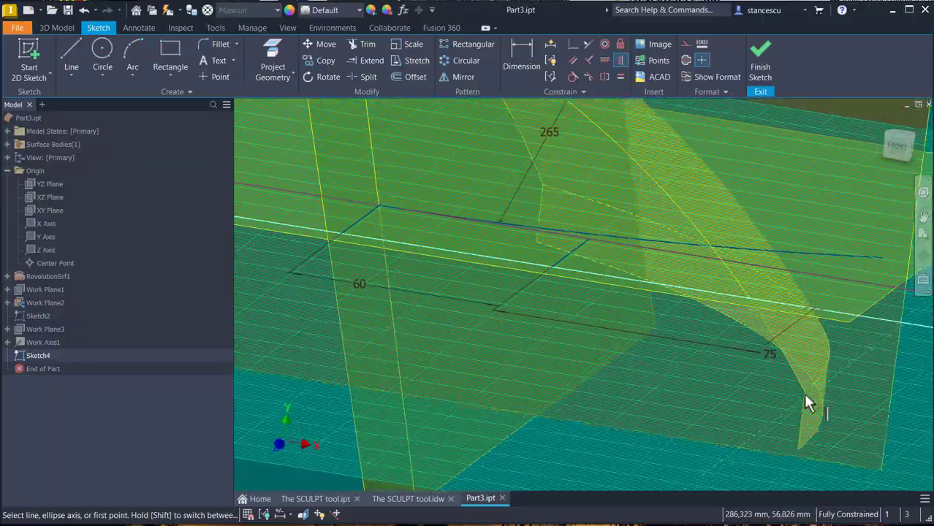
pyautogui.moveTo(794, 447)
pyautogui.keyDown('shift'); pyautogui.mouseDown(button='middle')
pyautogui.moveTo(834, 304)
pyautogui.moveTo(876, 327)
pyautogui.moveTo(869, 350)
pyautogui.moveTo(842, 367)
pyautogui.moveTo(871, 209)
pyautogui.moveTo(808, 374)
pyautogui.moveTo(774, 306)
pyautogui.moveTo(738, 264)
pyautogui.moveTo(792, 319)
pyautogui.moveTo(517, 226)
pyautogui.moveTo(823, 319)
pyautogui.moveTo(750, 328)
pyautogui.moveTo(807, 396)
pyautogui.moveTo(538, 347)
pyautogui.moveTo(723, 455)
pyautogui.moveTo(734, 298)
pyautogui.moveTo(788, 235)
pyautogui.moveTo(842, 92)
pyautogui.moveTo(788, 119)
pyautogui.moveTo(778, 98)
pyautogui.moveTo(597, 223)
pyautogui.moveTo(709, 436)
pyautogui.mouseUp(button='middle'); pyautogui.keyUp('shift')
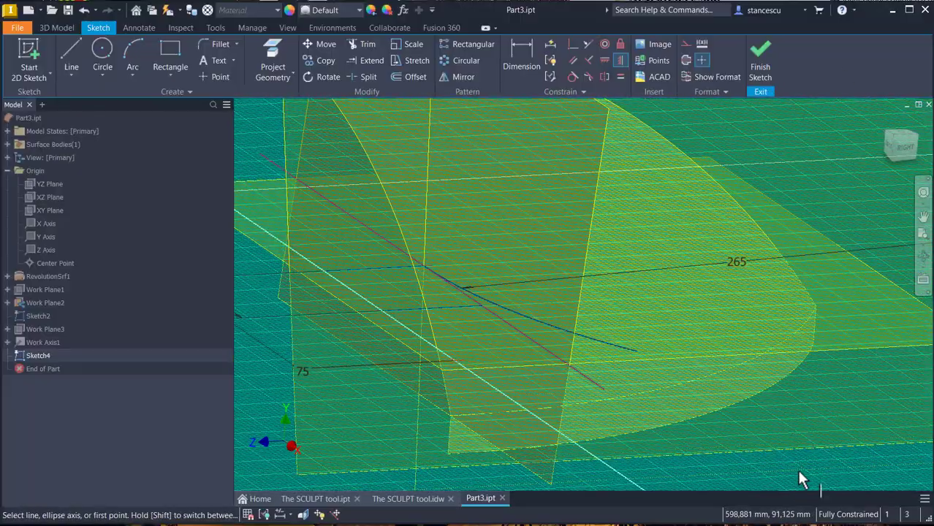
pyautogui.press('Escape')
# Step: Convert the projected reference line to construction geometry and finish the sketch
pyautogui.click(575, 378)
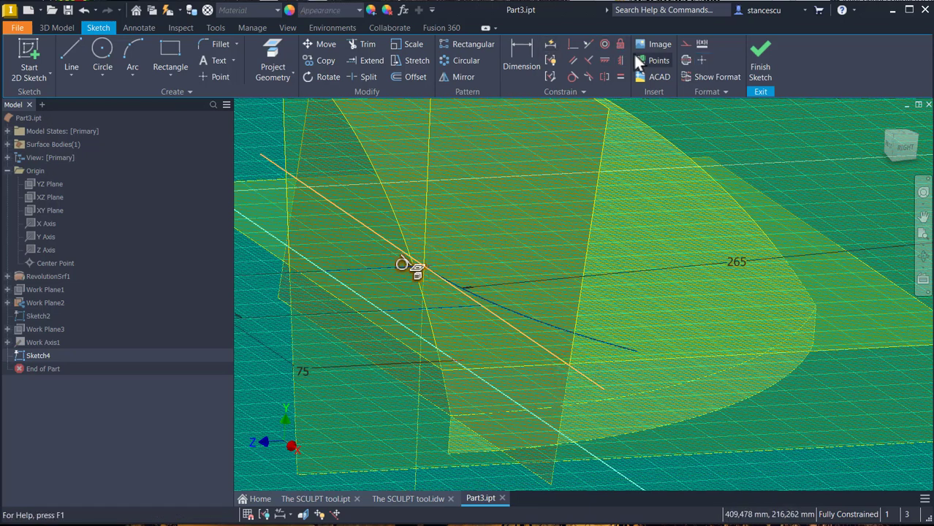
pyautogui.click(688, 43)
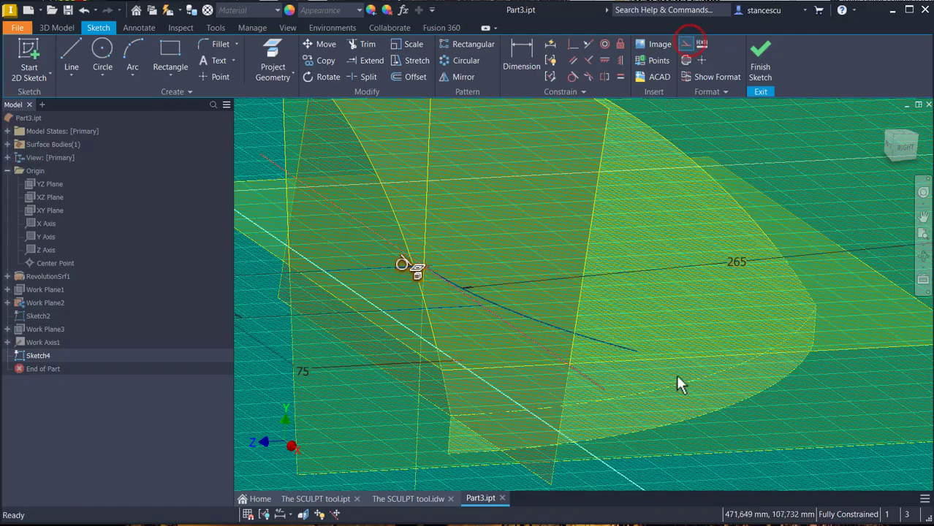
pyautogui.moveTo(668, 374)
pyautogui.keyDown('shift'); pyautogui.mouseDown(button='middle')
pyautogui.moveTo(627, 308)
pyautogui.moveTo(696, 429)
pyautogui.moveTo(622, 250)
pyautogui.mouseUp(button='middle'); pyautogui.keyUp('shift')
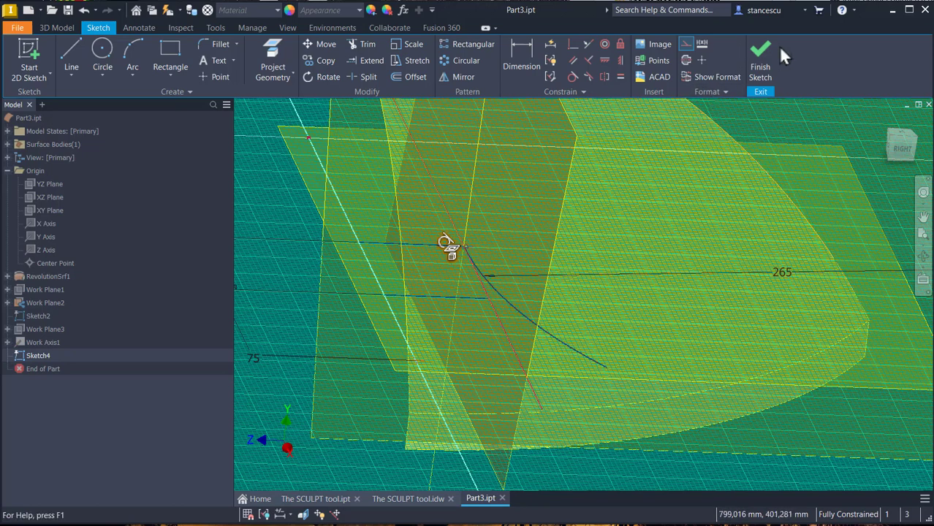
pyautogui.click(761, 67)
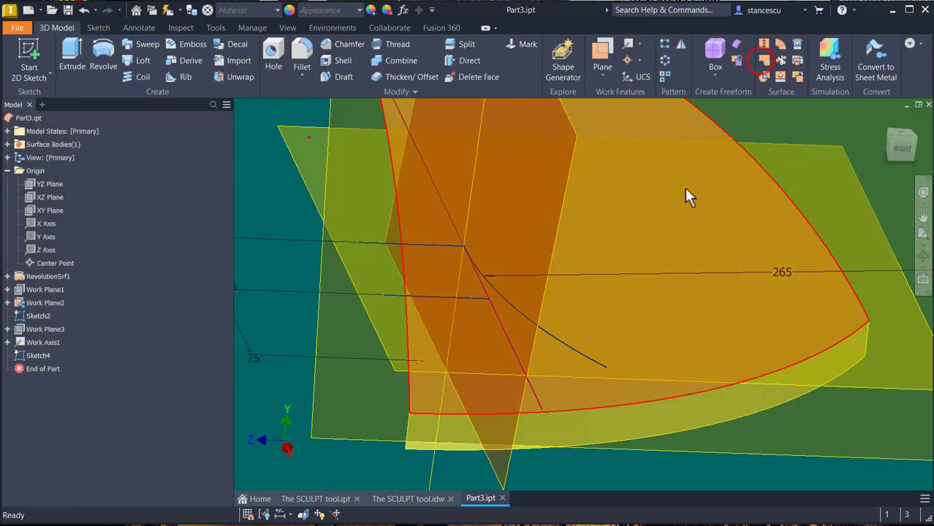
# Step: Rename the finished arc sketch as Loft spine
pyautogui.click(35, 357)
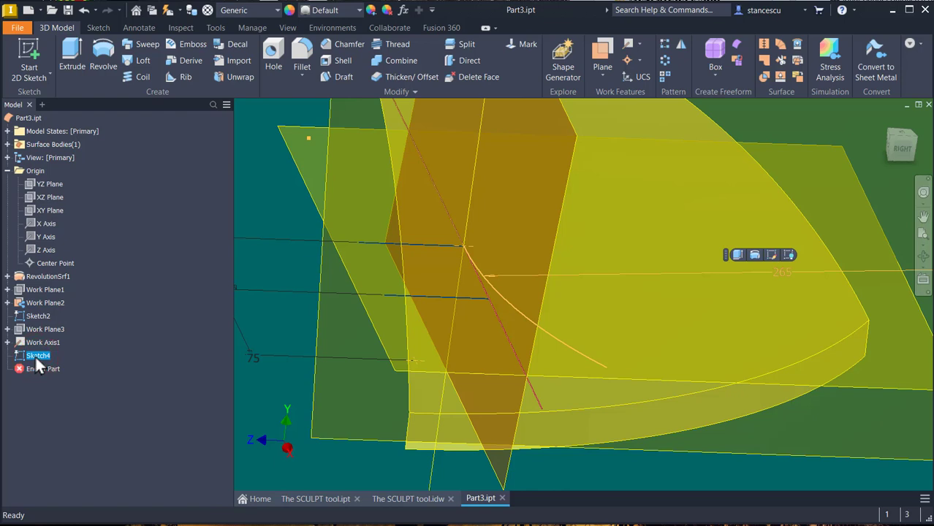
pyautogui.click(34, 354)
pyautogui.write('Loft spine')
pyautogui.press('Return')
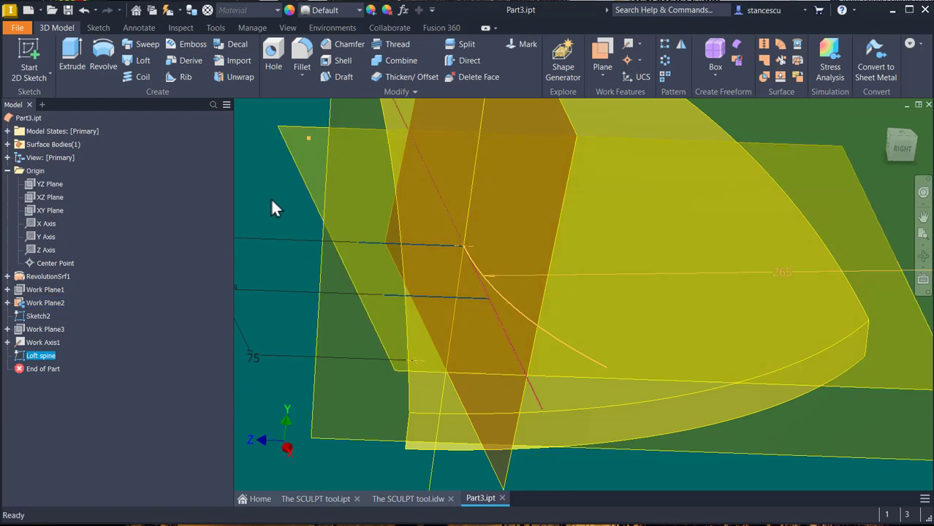
# Step: Examine the pocket's angled side edge and its dimensions in view C of The SCULPT tool.idw
pyautogui.keyDown('shift'); pyautogui.moveTo(282, 256); pyautogui.dragTo(802, 337, button='middle'); pyautogui.keyUp('shift')
pyautogui.scroll(-2, 744, 212)
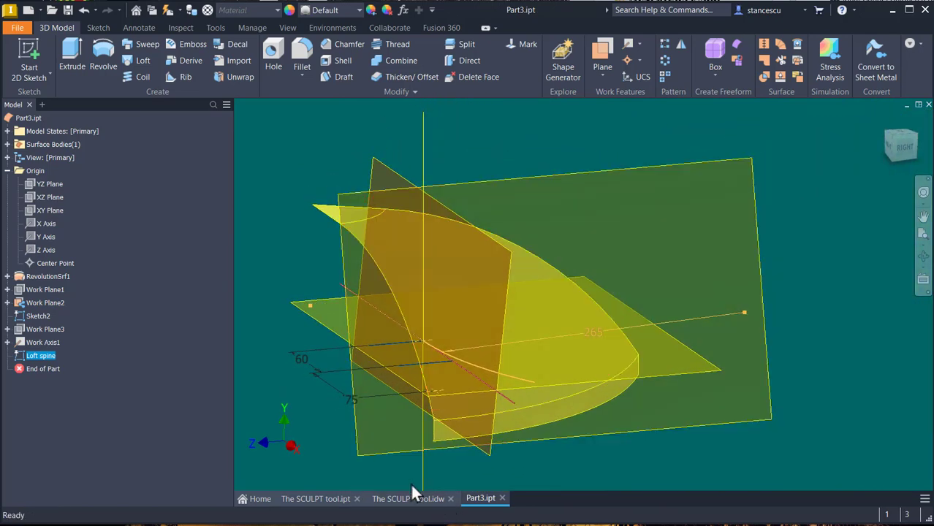
pyautogui.click(427, 499)
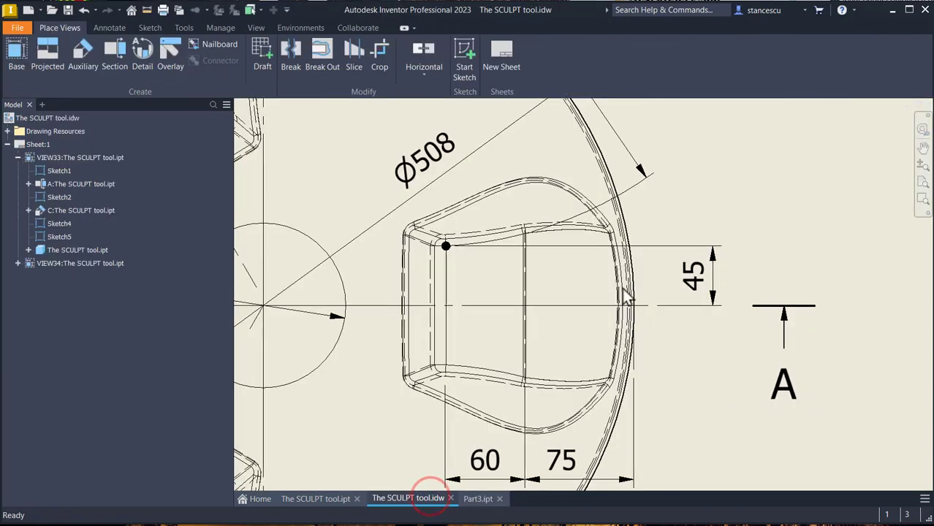
pyautogui.scroll(5, 693, 235)
pyautogui.scroll(-4, 689, 228)
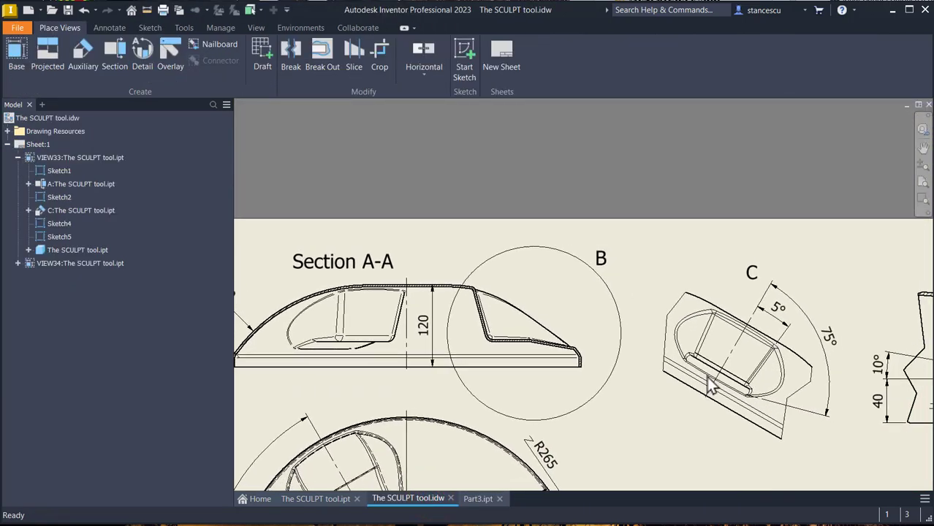
pyautogui.scroll(1, 729, 325)
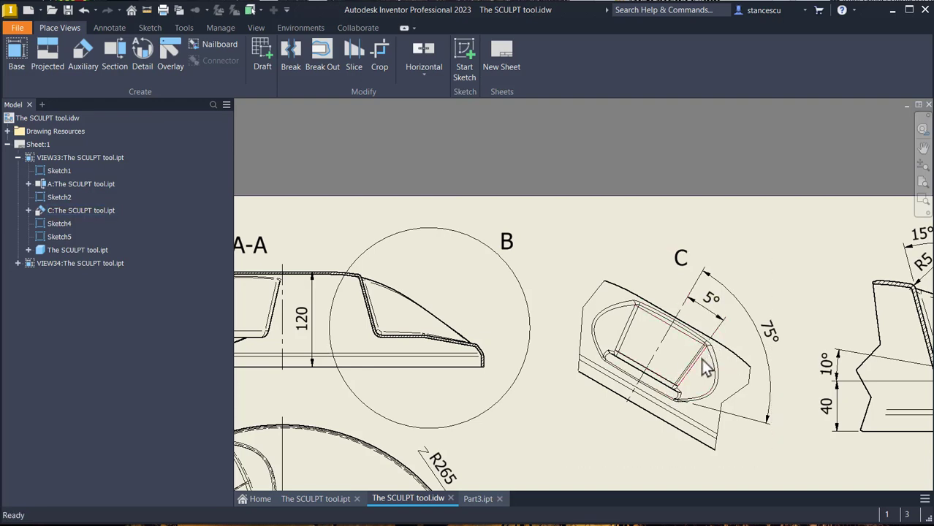
# Step: Check the views in the drawing, return to Part3.ipt and start a 2D sketch on Work Plane4
pyautogui.scroll(4, 697, 402)
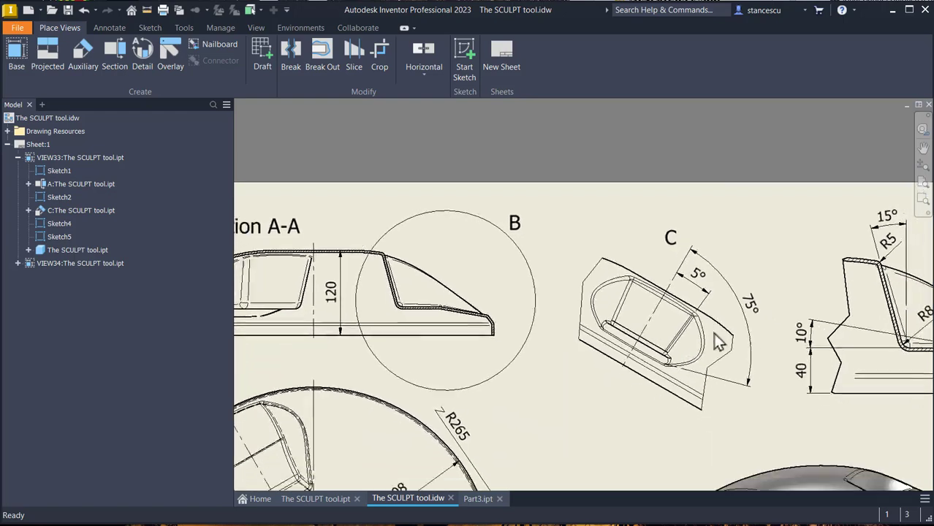
pyautogui.scroll(2, 657, 267)
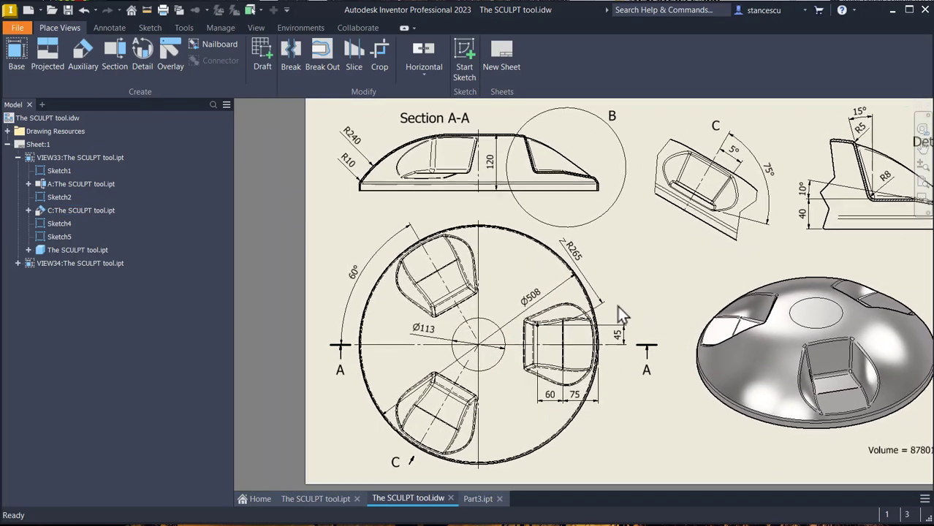
pyautogui.scroll(-1, 520, 452)
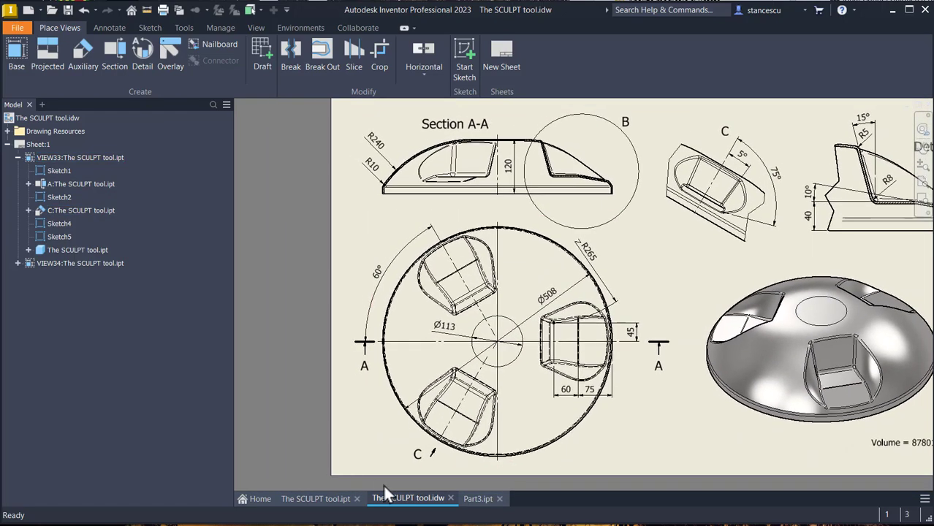
pyautogui.click(479, 498)
pyautogui.keyDown('shift'); pyautogui.moveTo(736, 278); pyautogui.dragTo(781, 281, button='middle'); pyautogui.keyUp('shift')
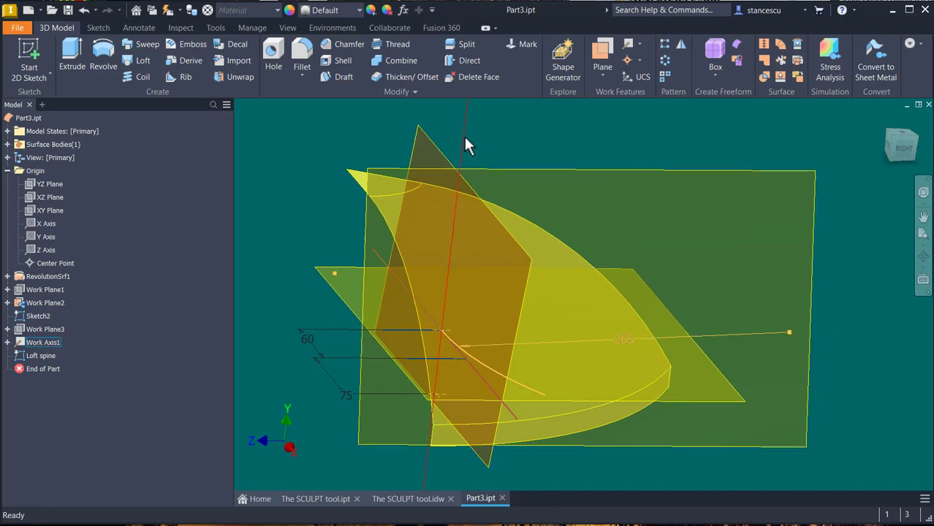
pyautogui.press('F6')
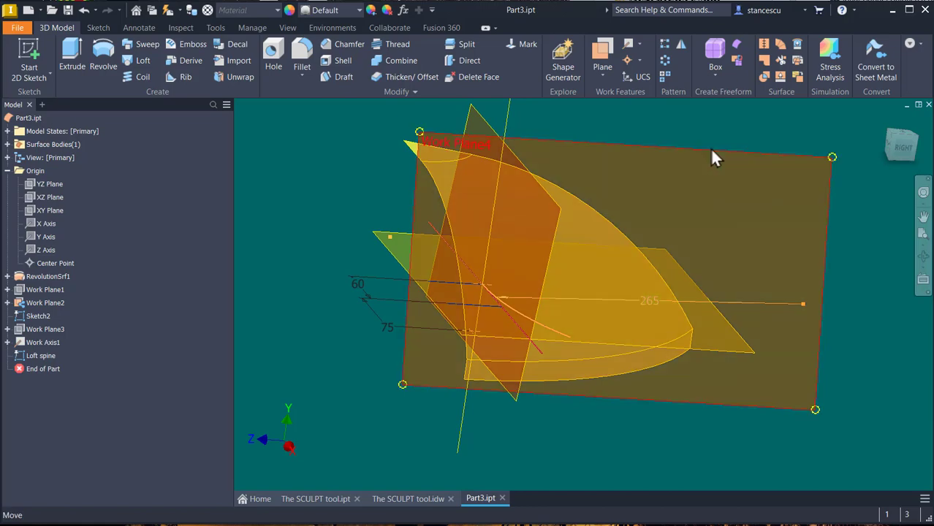
pyautogui.click(712, 150)
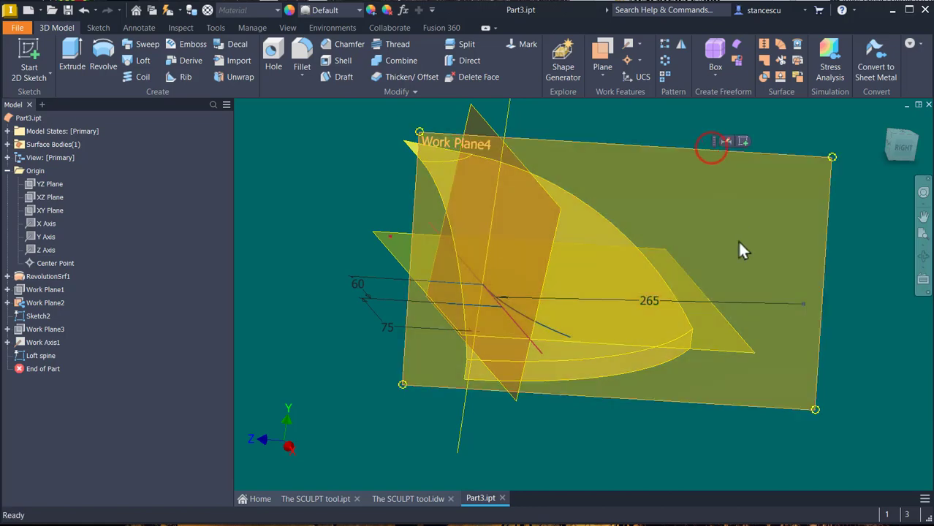
pyautogui.click(744, 143)
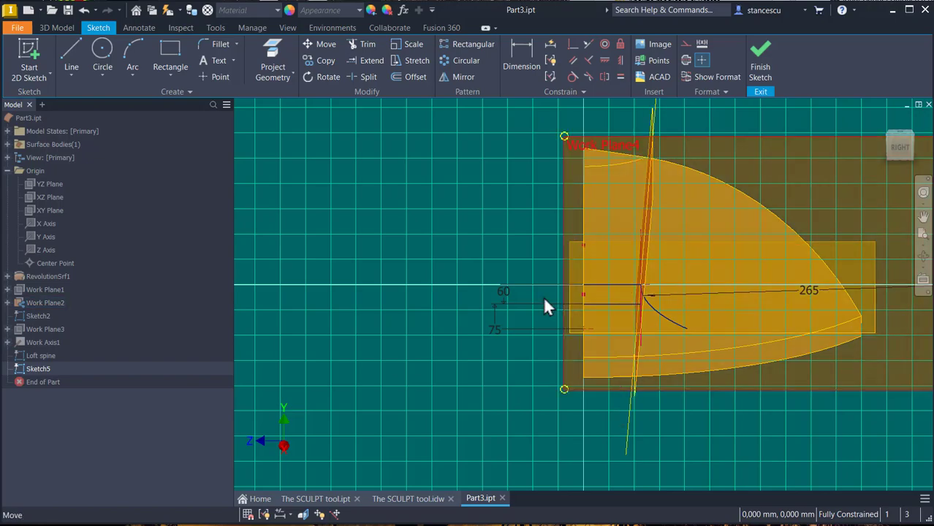
# Step: Try to project the loft spine arc into the new sketch, and undo the projection
pyautogui.moveTo(447, 188)
pyautogui.keyDown('shift'); pyautogui.mouseDown(button='middle')
pyautogui.moveTo(451, 241)
pyautogui.moveTo(558, 330)
pyautogui.moveTo(596, 261)
pyautogui.moveTo(652, 225)
pyautogui.moveTo(618, 228)
pyautogui.moveTo(681, 179)
pyautogui.moveTo(493, 346)
pyautogui.moveTo(508, 367)
pyautogui.moveTo(621, 212)
pyautogui.moveTo(463, 246)
pyautogui.moveTo(369, 242)
pyautogui.mouseUp(button='middle'); pyautogui.keyUp('shift')
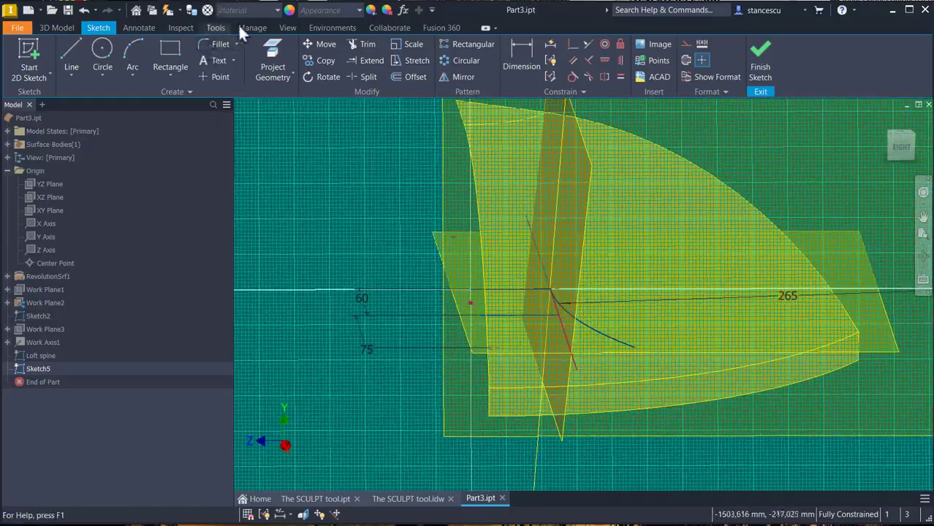
pyautogui.click(270, 58)
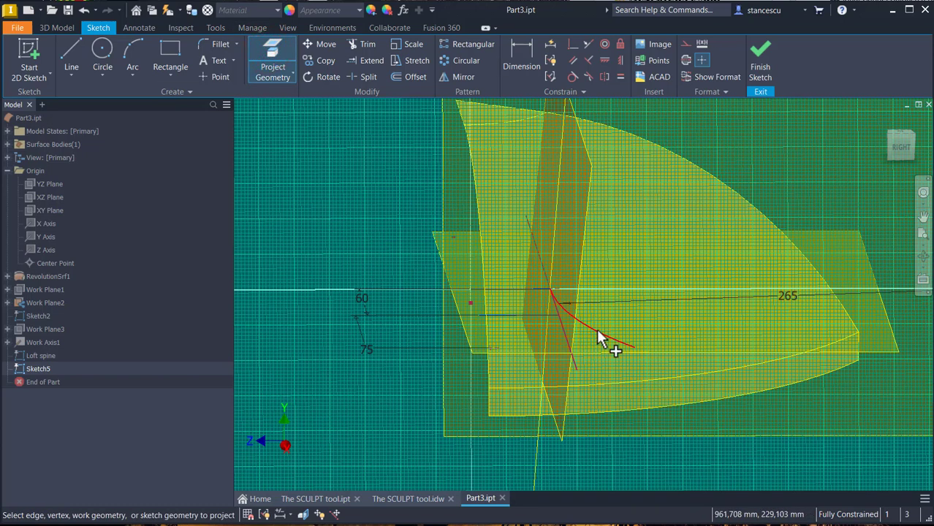
pyautogui.click(596, 328)
pyautogui.moveTo(611, 406)
pyautogui.keyDown('shift'); pyautogui.mouseDown(button='middle')
pyautogui.moveTo(667, 442)
pyautogui.moveTo(621, 415)
pyautogui.moveTo(609, 377)
pyautogui.moveTo(612, 384)
pyautogui.moveTo(623, 372)
pyautogui.moveTo(688, 387)
pyautogui.moveTo(684, 425)
pyautogui.moveTo(680, 402)
pyautogui.moveTo(709, 265)
pyautogui.moveTo(589, 273)
pyautogui.mouseUp(button='middle'); pyautogui.keyUp('shift')
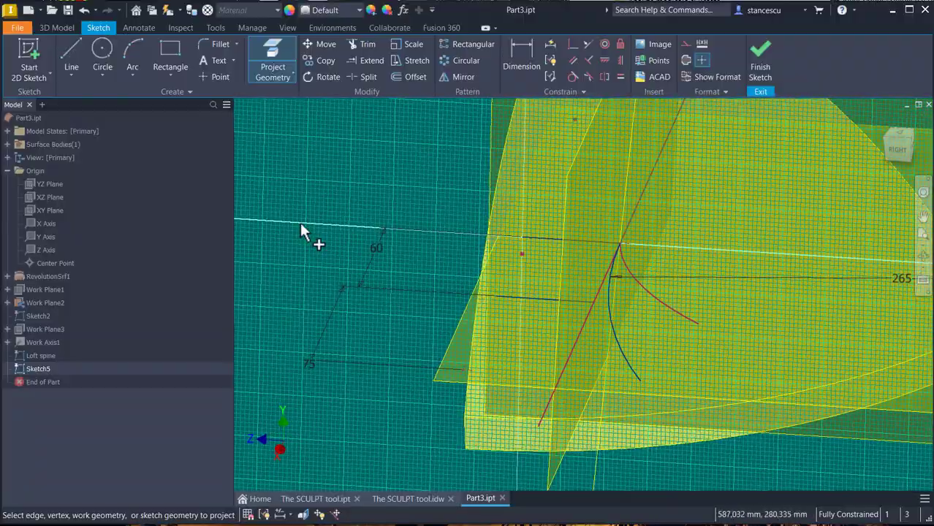
pyautogui.hotkey('ctrl', 'z')
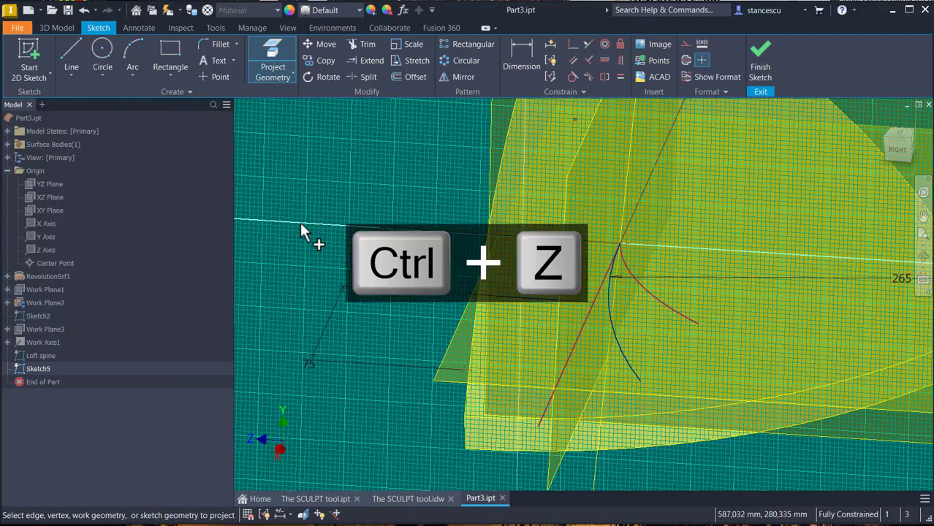
# Step: Project the loft spine's start point into the sketch and draw a slanted line 240 mm long across the arc
pyautogui.moveTo(661, 308)
pyautogui.keyDown('shift'); pyautogui.mouseDown(button='middle')
pyautogui.moveTo(740, 204)
pyautogui.moveTo(654, 184)
pyautogui.moveTo(626, 156)
pyautogui.moveTo(667, 236)
pyautogui.moveTo(667, 271)
pyautogui.moveTo(592, 317)
pyautogui.moveTo(577, 307)
pyautogui.mouseUp(button='middle'); pyautogui.keyUp('shift')
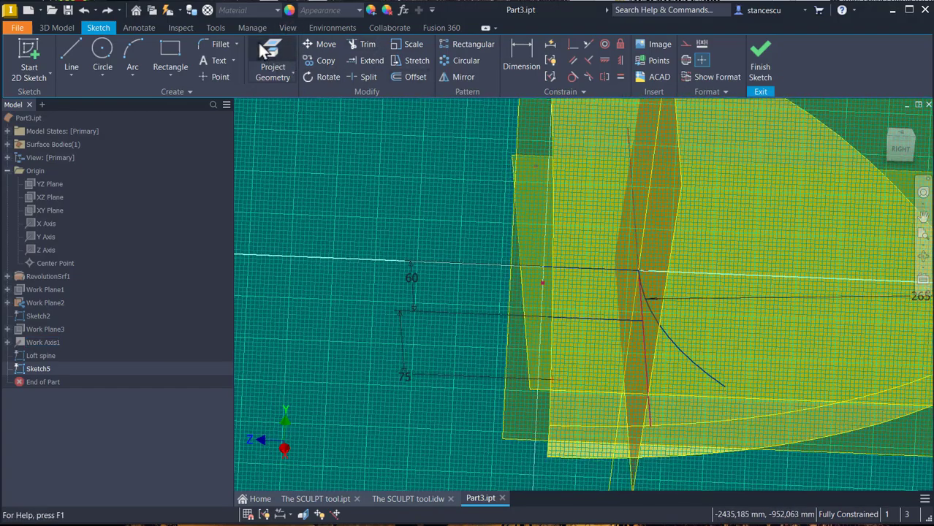
pyautogui.click(274, 62)
pyautogui.scroll(-2, 625, 258)
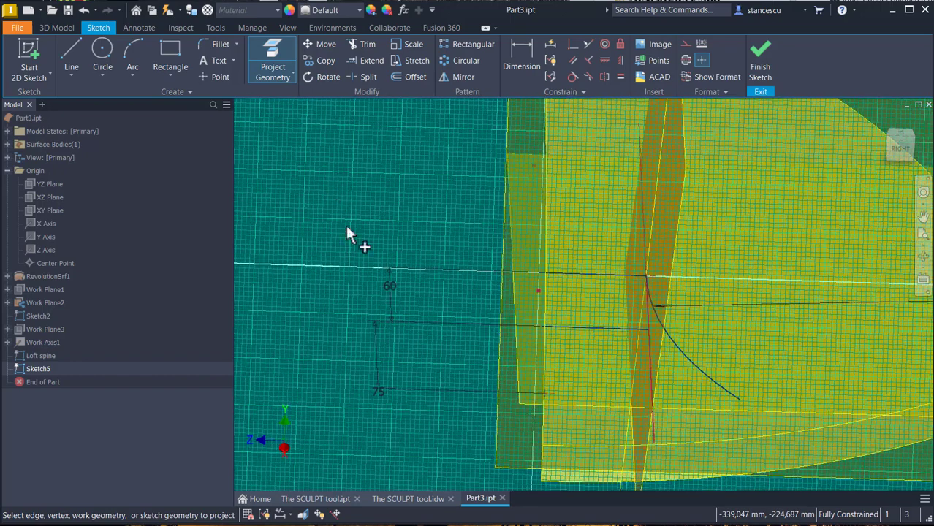
pyautogui.click(72, 53)
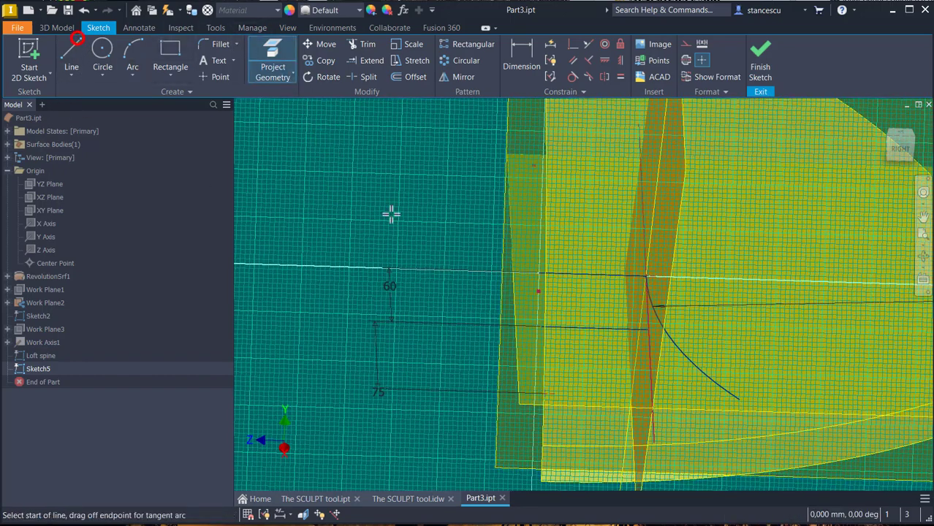
pyautogui.click(784, 167)
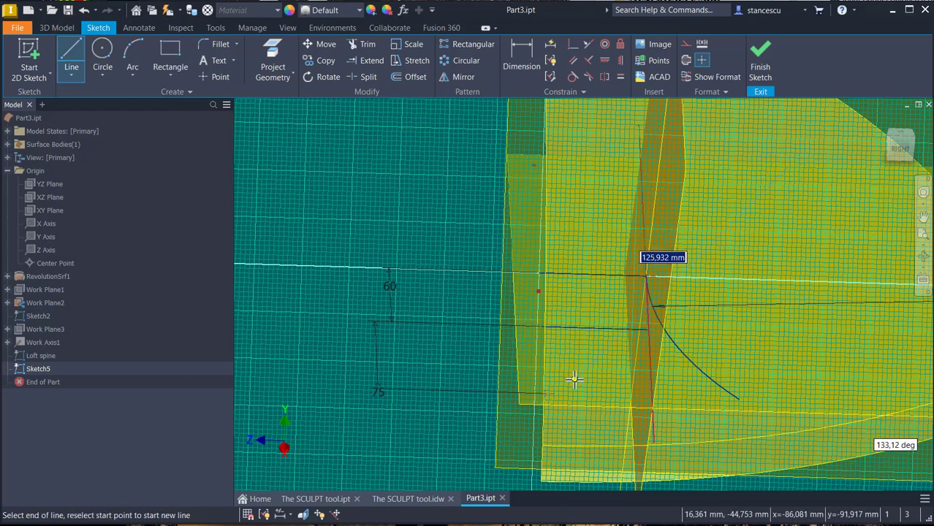
pyautogui.write('240')
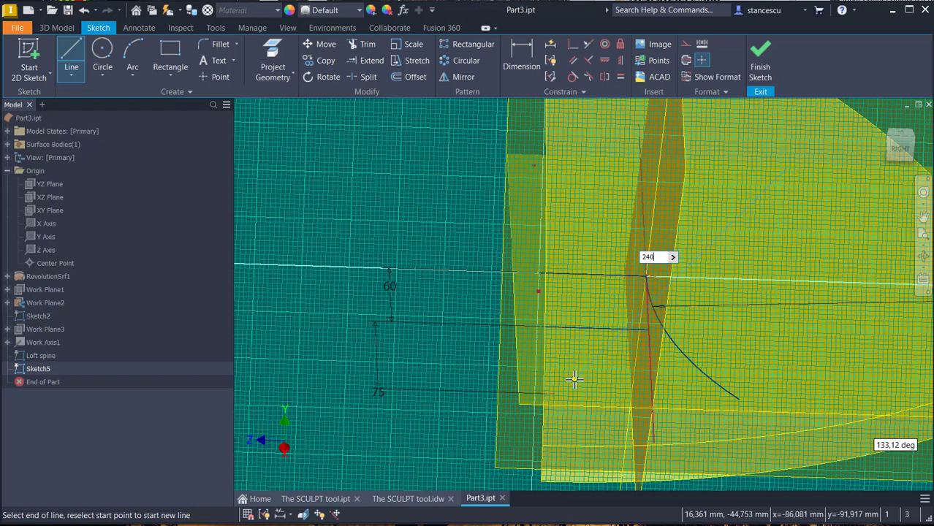
pyautogui.press('Return')
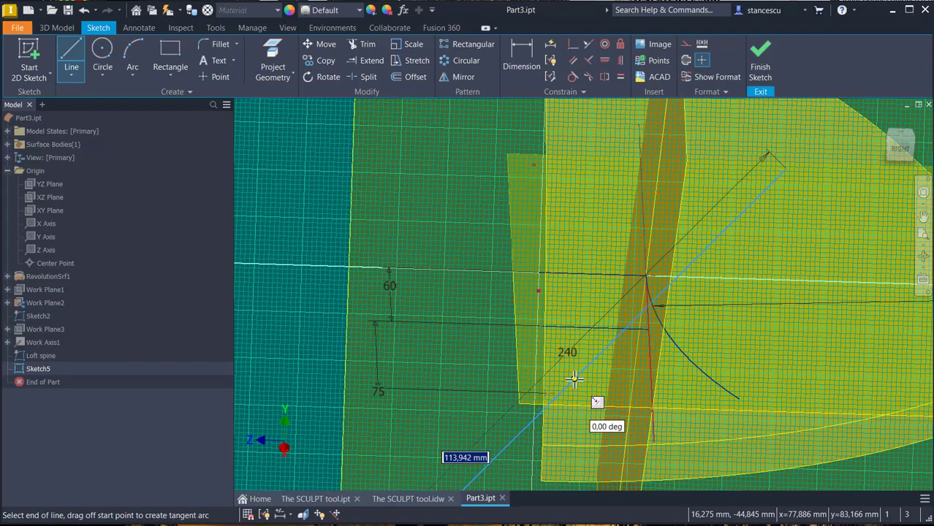
pyautogui.press('Escape')
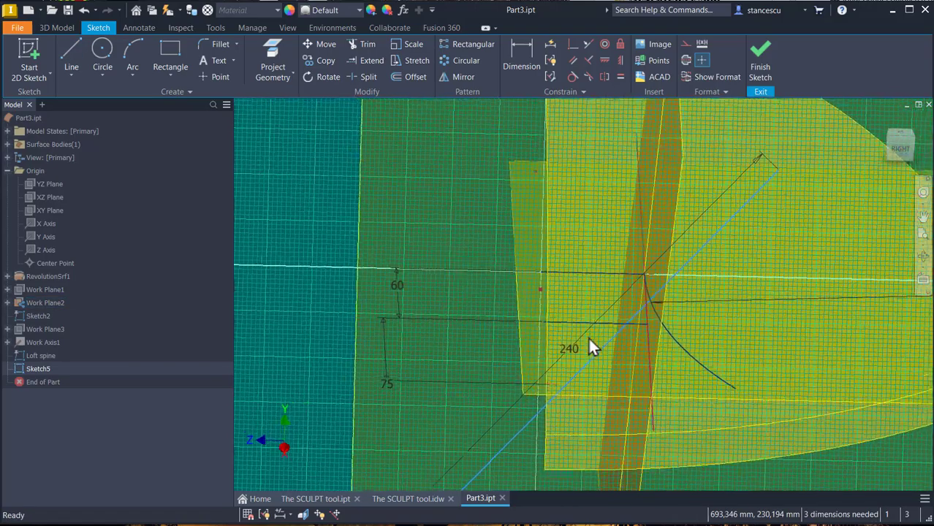
# Step: Constrain the midpoint of the 240 mm line coincident with the start point of the loft spine arc
pyautogui.scroll(-2, 587, 336)
pyautogui.scroll(3, 590, 350)
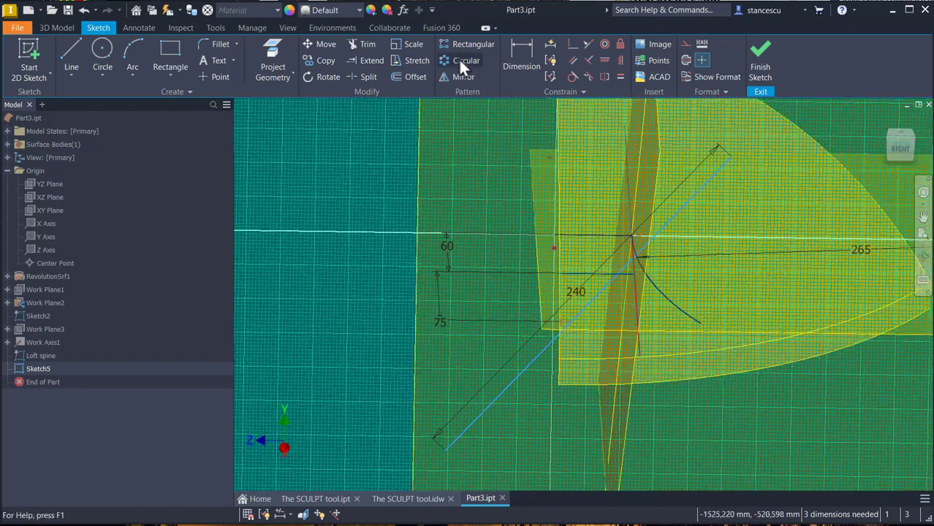
pyautogui.click(574, 44)
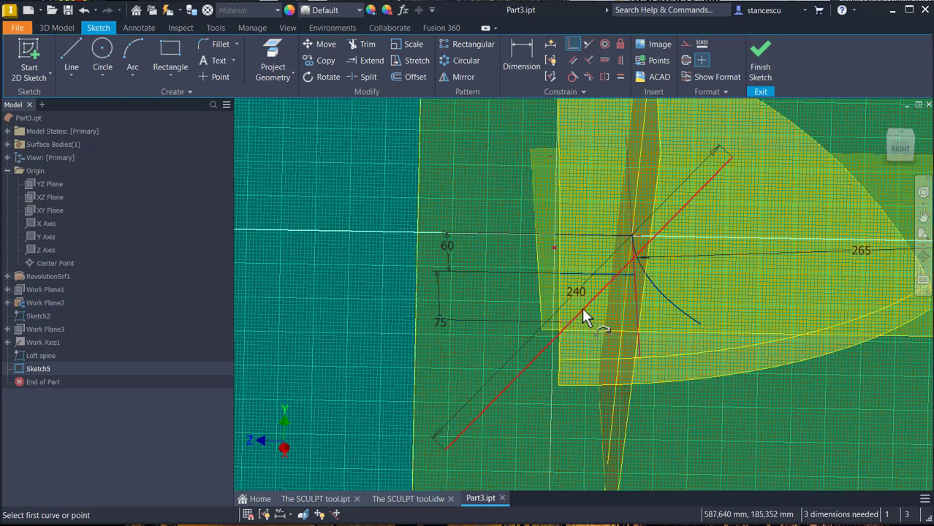
pyautogui.click(582, 308)
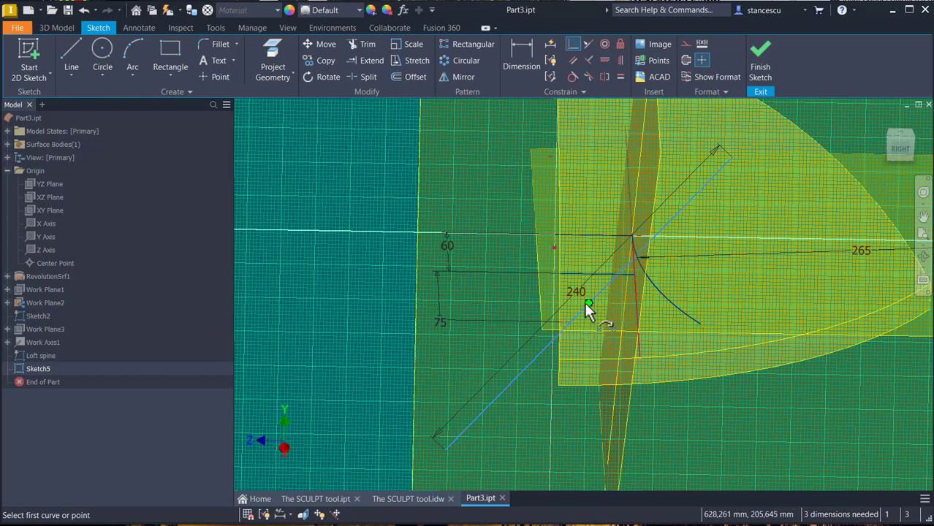
pyautogui.click(589, 305)
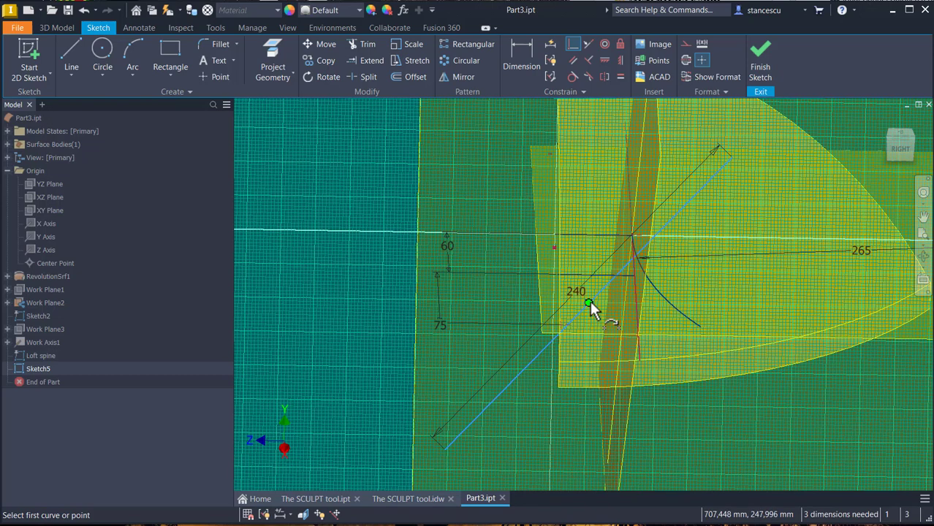
pyautogui.click(589, 302)
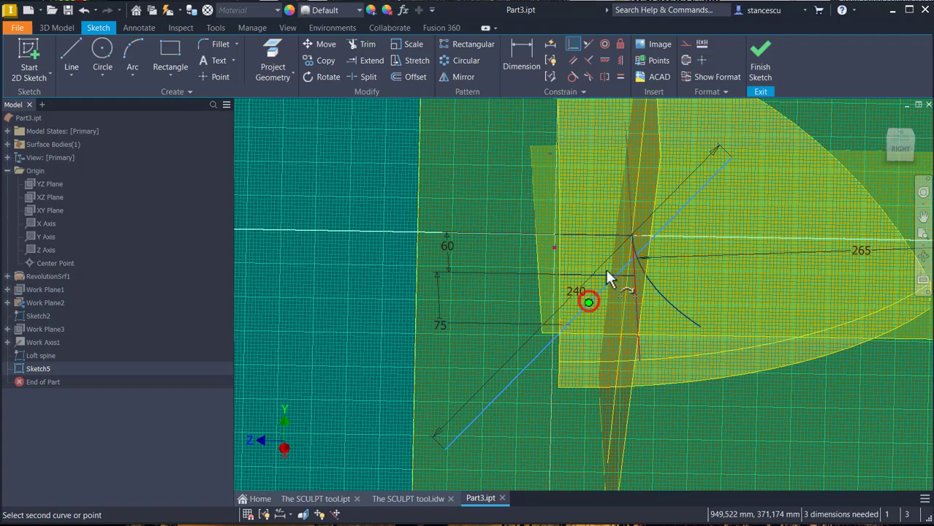
pyautogui.click(634, 244)
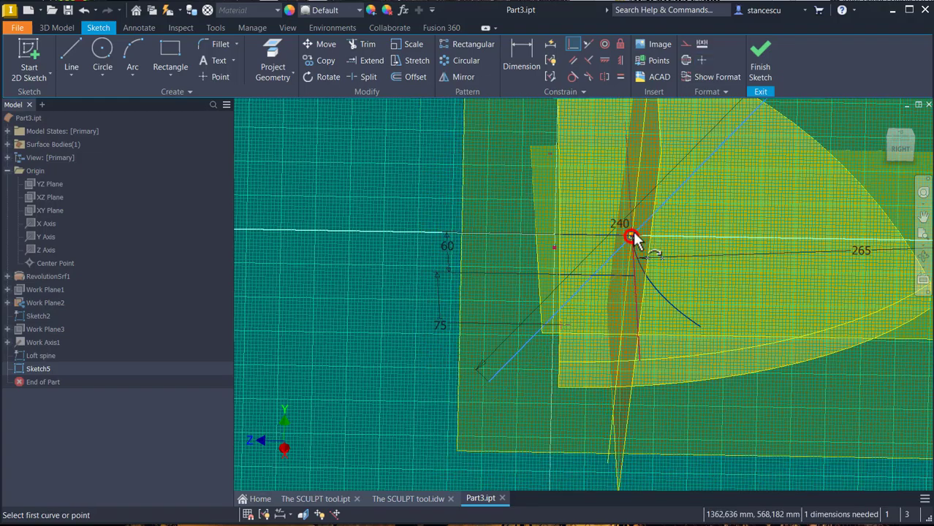
pyautogui.scroll(-2, 663, 329)
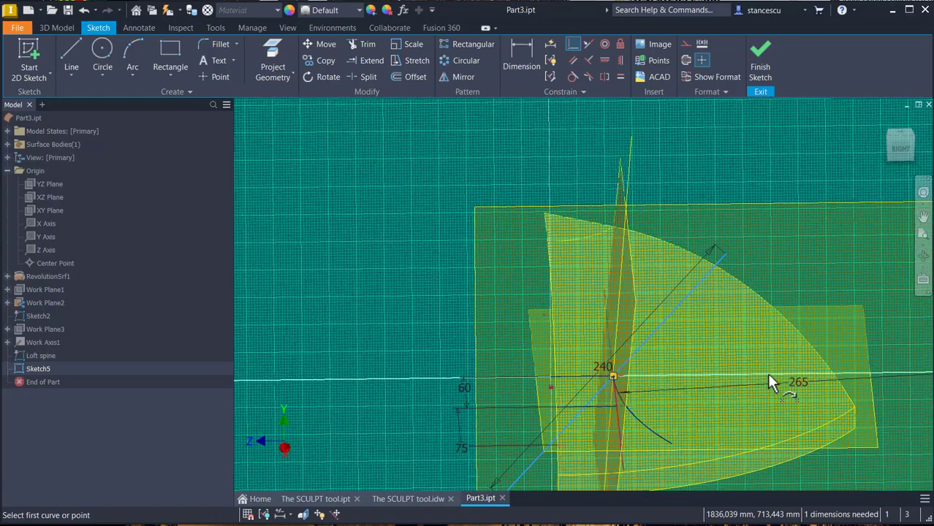
pyautogui.moveTo(770, 380)
pyautogui.keyDown('shift'); pyautogui.mouseDown(button='middle')
pyautogui.moveTo(784, 292)
pyautogui.moveTo(515, 134)
pyautogui.mouseUp(button='middle'); pyautogui.keyUp('shift')
pyautogui.press('Escape')
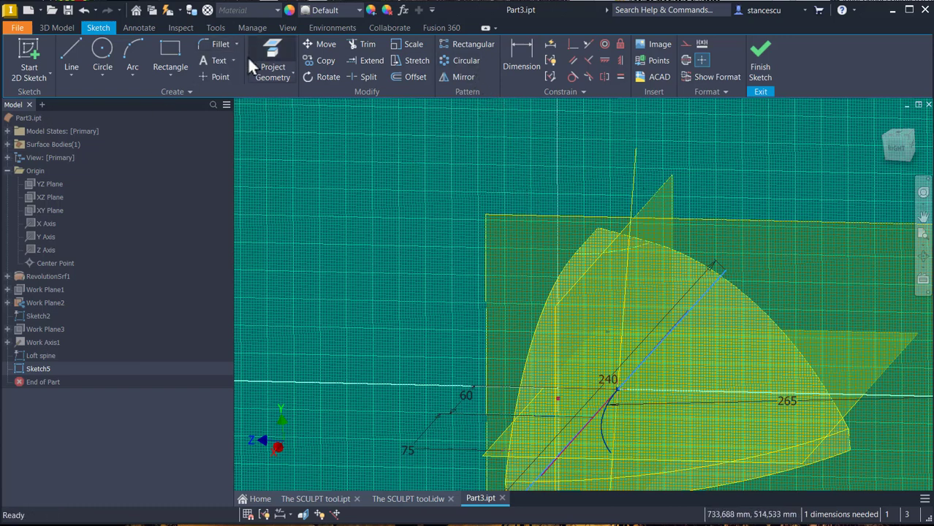
# Step: Project the inclined work axis into the sketch and make the 240 mm line collinear with it
pyautogui.click(268, 54)
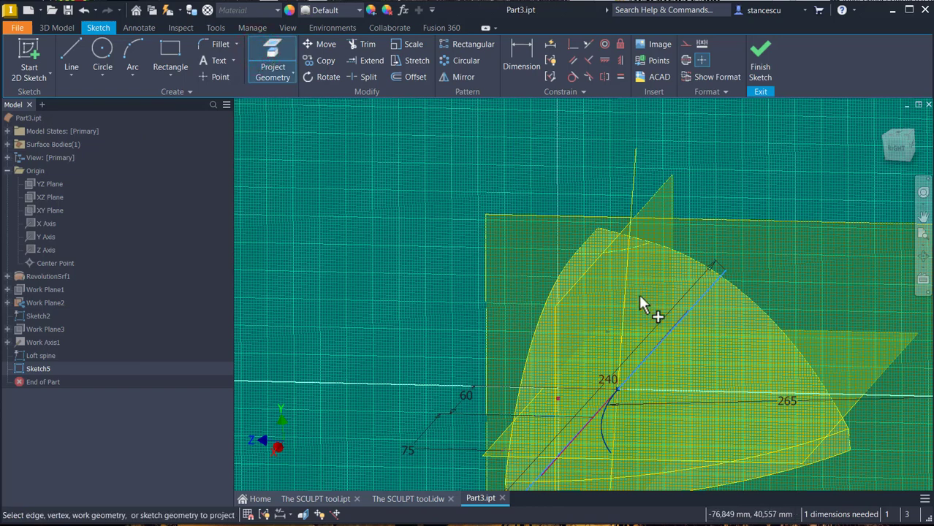
pyautogui.click(618, 348)
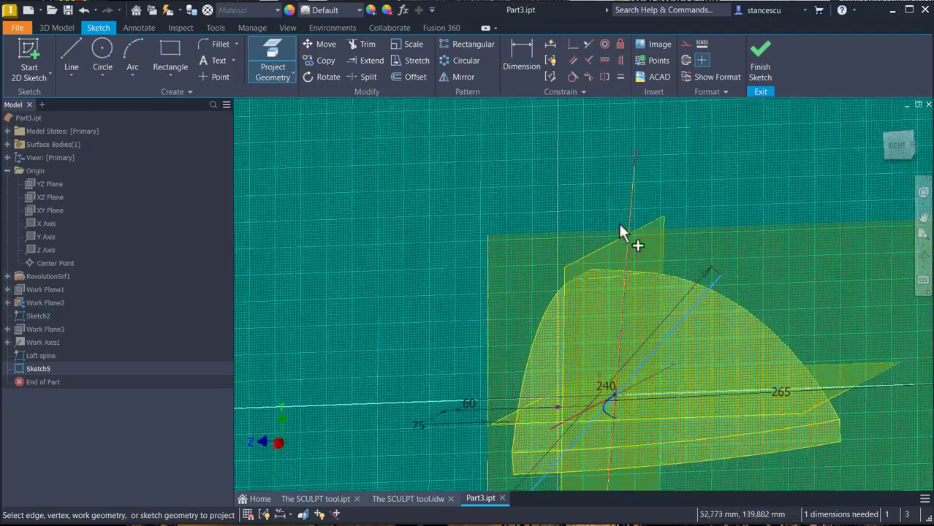
pyautogui.click(587, 46)
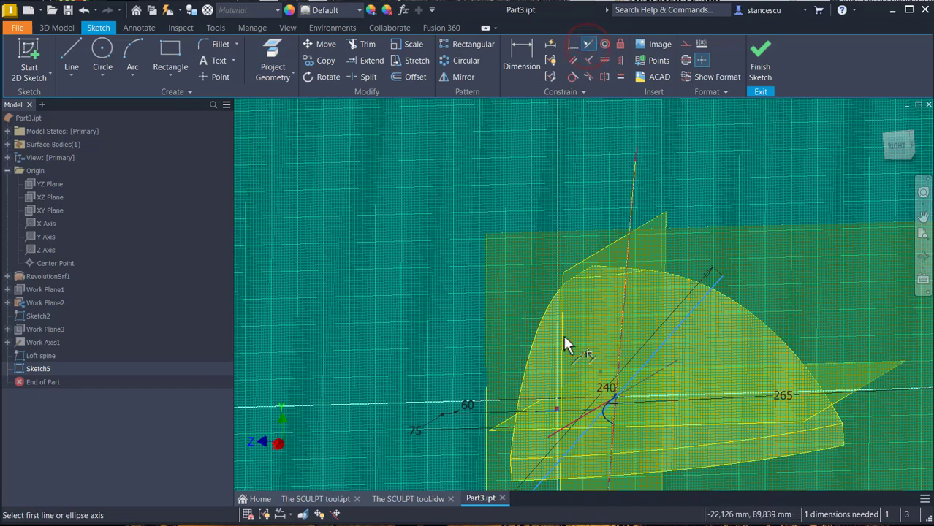
pyautogui.click(664, 341)
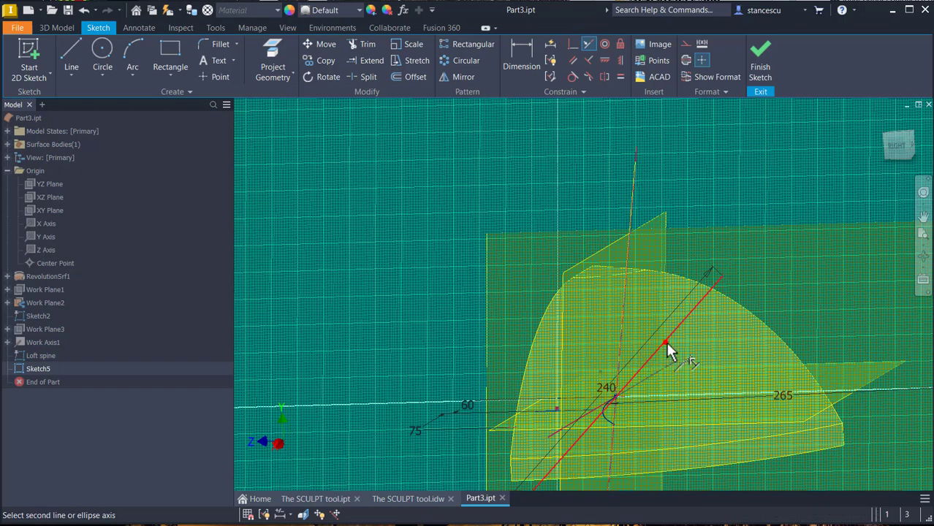
pyautogui.click(623, 307)
pyautogui.moveTo(713, 165)
pyautogui.keyDown('shift'); pyautogui.mouseDown(button='middle')
pyautogui.moveTo(719, 146)
pyautogui.moveTo(642, 166)
pyautogui.moveTo(707, 166)
pyautogui.mouseUp(button='middle'); pyautogui.keyUp('shift')
pyautogui.press('Escape')
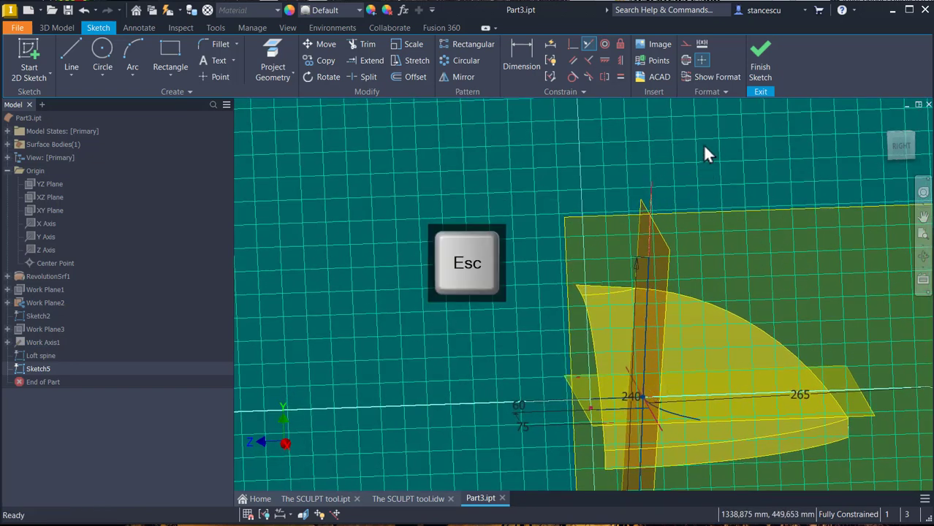
# Step: Convert the projected work axis to construction geometry and set the overlapping 240 mm line back to a normal line
pyautogui.moveTo(703, 143); pyautogui.dragTo(619, 246)
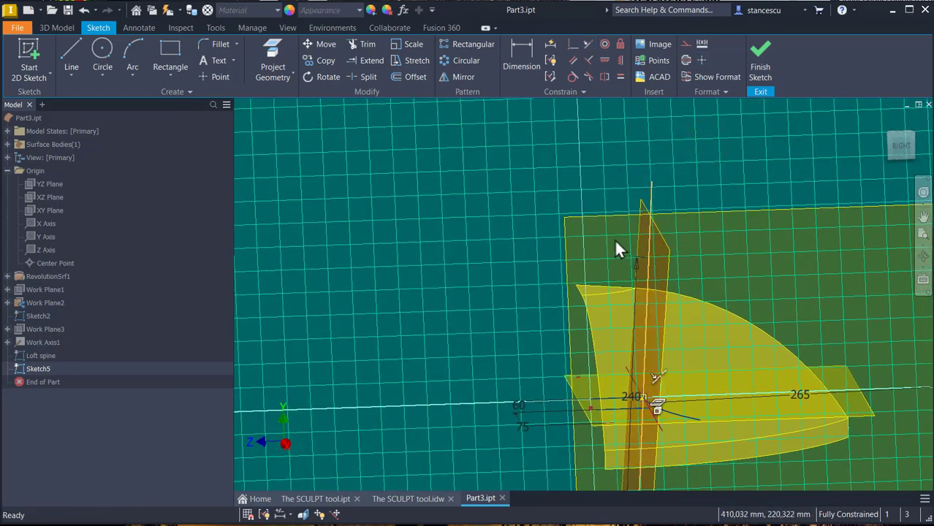
pyautogui.click(685, 44)
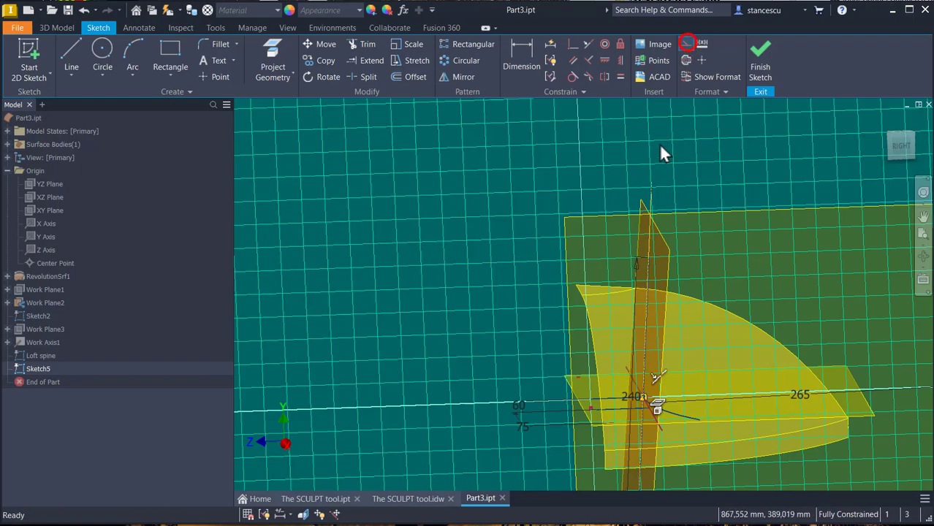
pyautogui.moveTo(706, 190)
pyautogui.keyDown('shift'); pyautogui.mouseDown(button='middle')
pyautogui.moveTo(798, 329)
pyautogui.moveTo(721, 315)
pyautogui.moveTo(715, 225)
pyautogui.moveTo(736, 321)
pyautogui.moveTo(728, 363)
pyautogui.moveTo(718, 313)
pyautogui.moveTo(637, 251)
pyautogui.moveTo(779, 322)
pyautogui.moveTo(718, 257)
pyautogui.mouseUp(button='middle'); pyautogui.keyUp('shift')
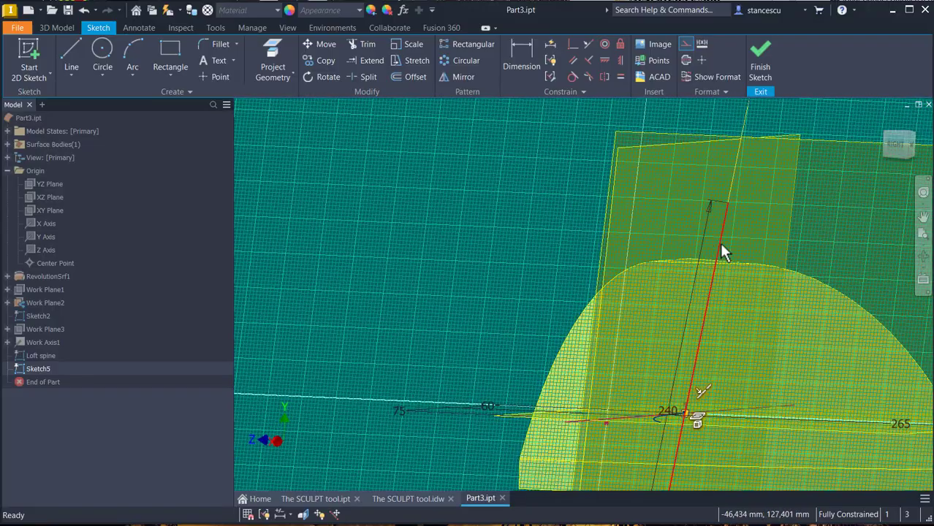
pyautogui.click(719, 242)
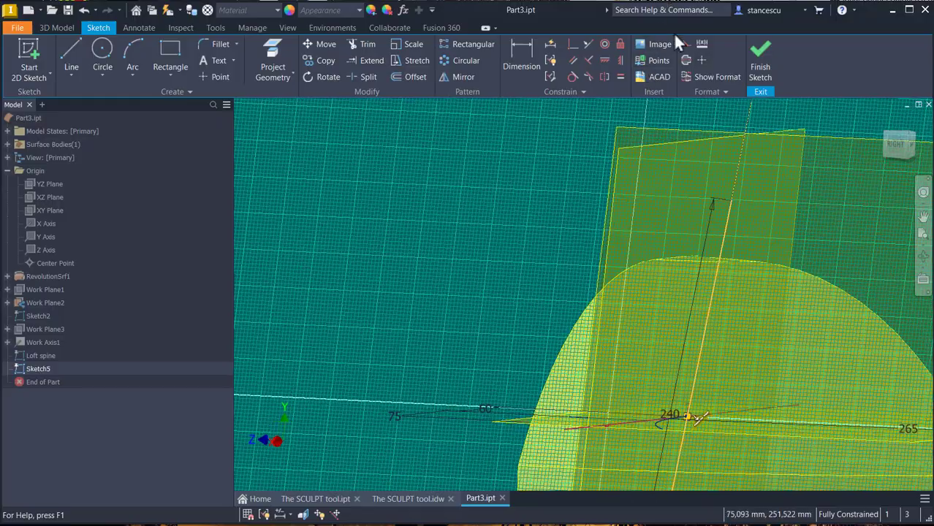
# Step: Finish the sketch containing the 240 mm line and rename it Loft line1
pyautogui.press('F5')
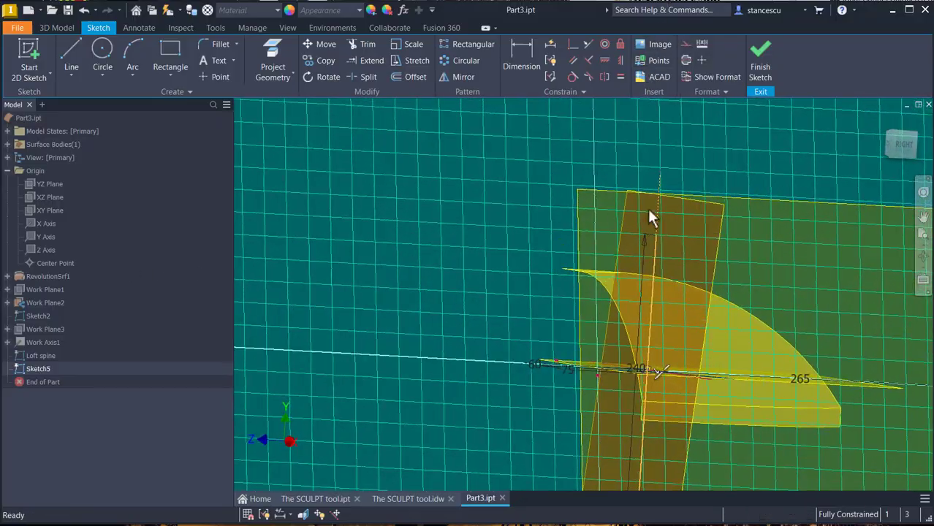
pyautogui.click(761, 51)
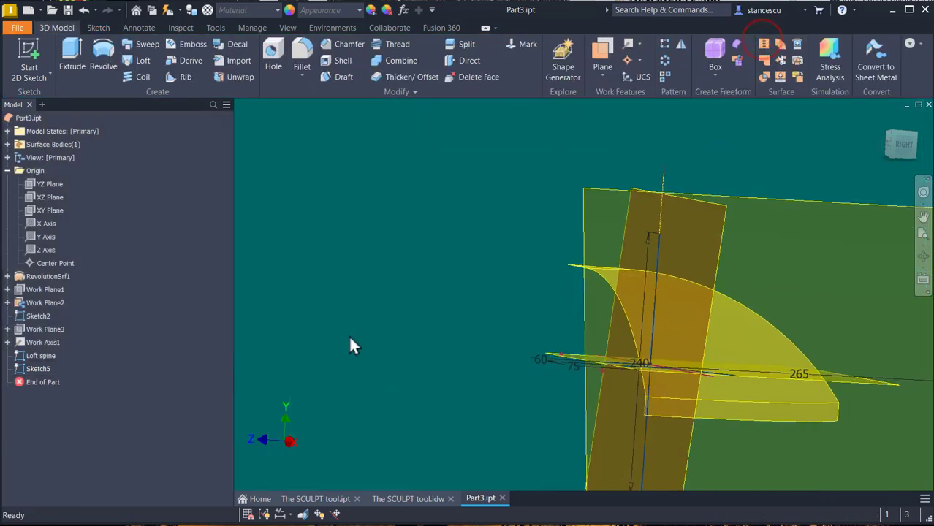
pyautogui.click(30, 368)
pyautogui.click(31, 369)
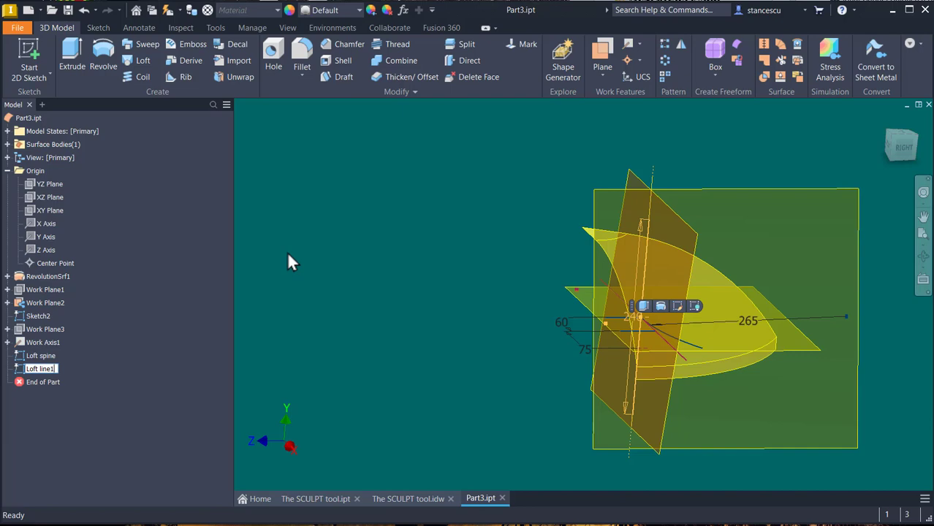
pyautogui.write('Loft line1')
pyautogui.press('Return')
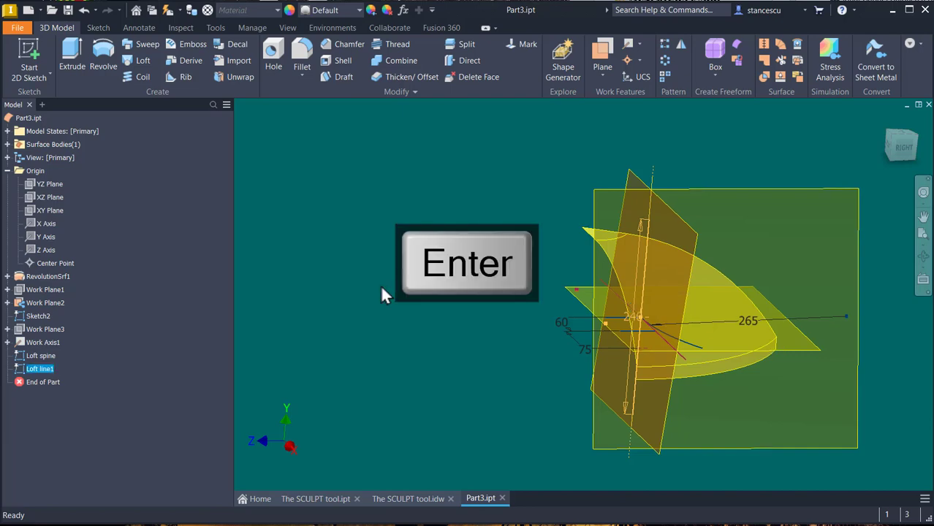
# Step: Hide the 60 and 75 dimensions of Sketch2 while keeping its geometry visible
pyautogui.scroll(5, 517, 344)
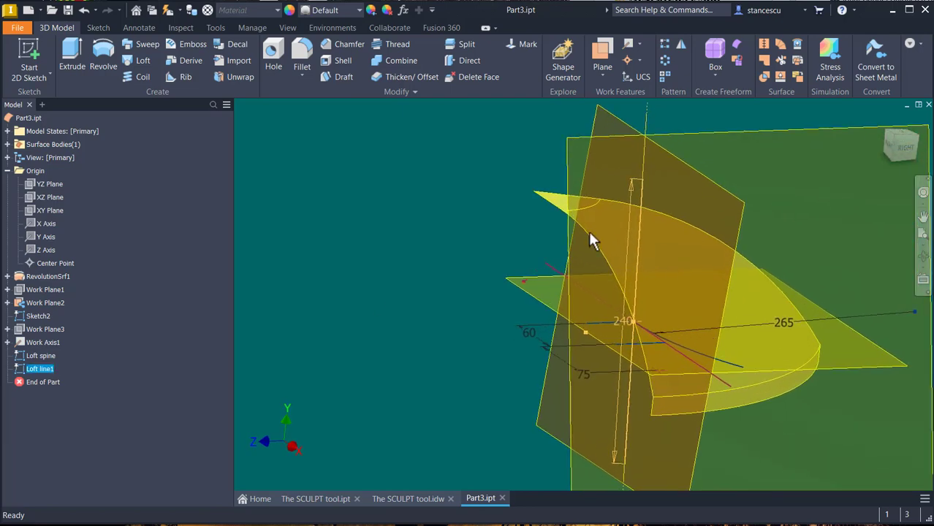
pyautogui.keyDown('shift'); pyautogui.moveTo(671, 390); pyautogui.dragTo(341, 274, button='middle'); pyautogui.keyUp('shift')
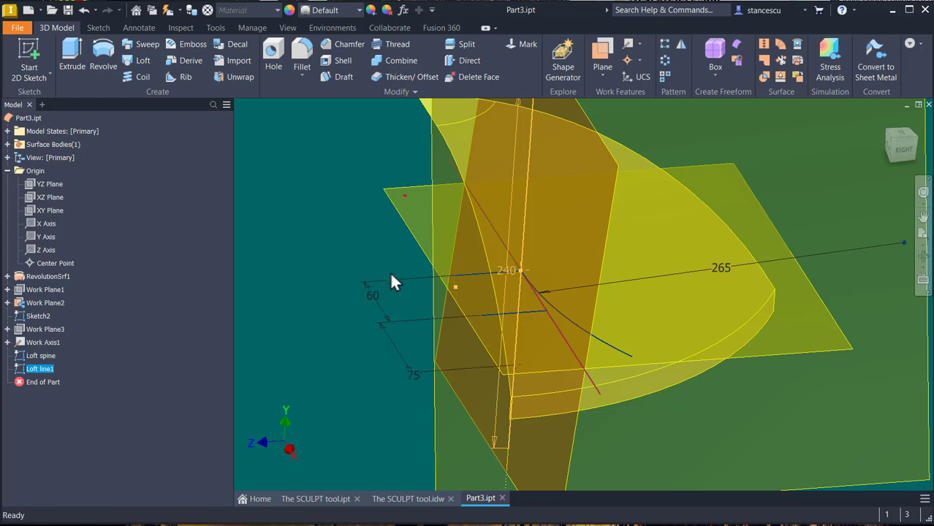
pyautogui.keyDown('shift'); pyautogui.moveTo(391, 275); pyautogui.dragTo(349, 341, button='middle'); pyautogui.keyUp('shift')
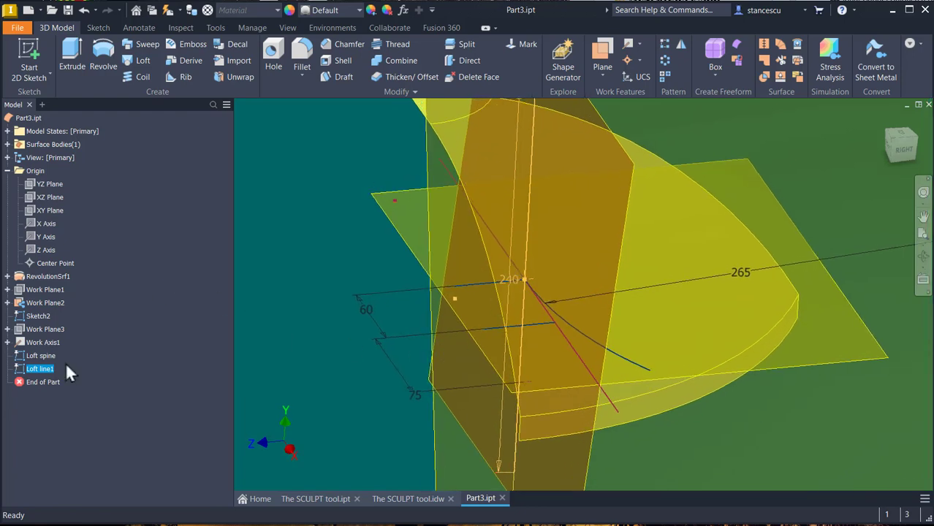
pyautogui.click(29, 316)
pyautogui.rightClick(29, 316)
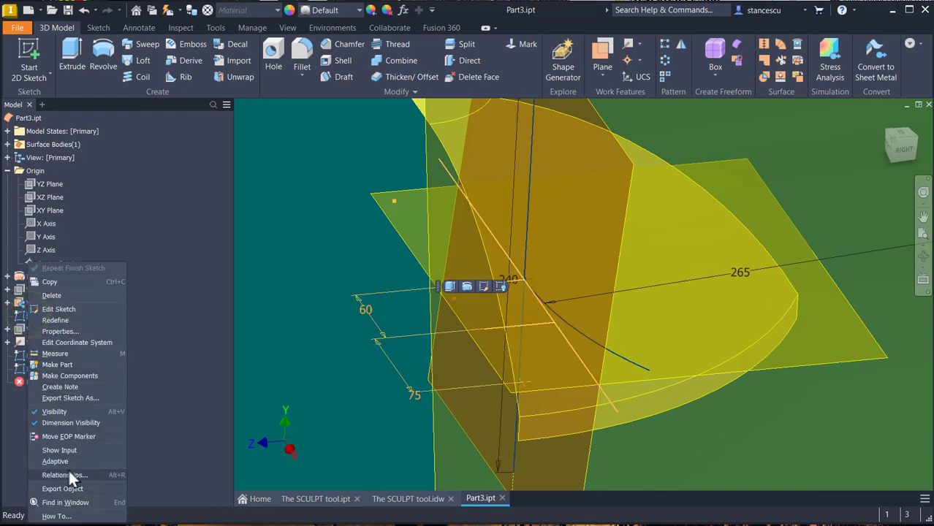
pyautogui.click(62, 414)
pyautogui.keyDown('shift'); pyautogui.moveTo(295, 324); pyautogui.dragTo(134, 330, button='middle'); pyautogui.keyUp('shift')
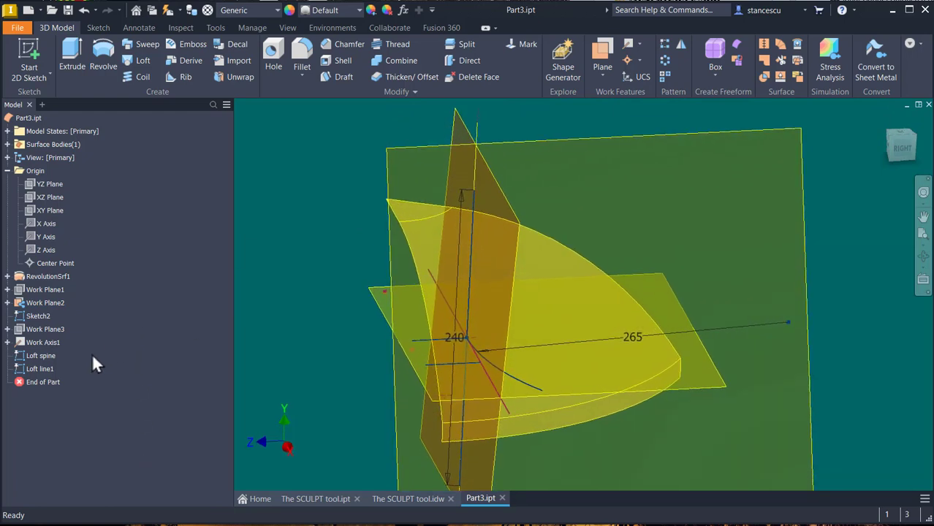
# Step: Hide the dimensions of the Loft spine sketch while keeping its arc visible
pyautogui.click(40, 355)
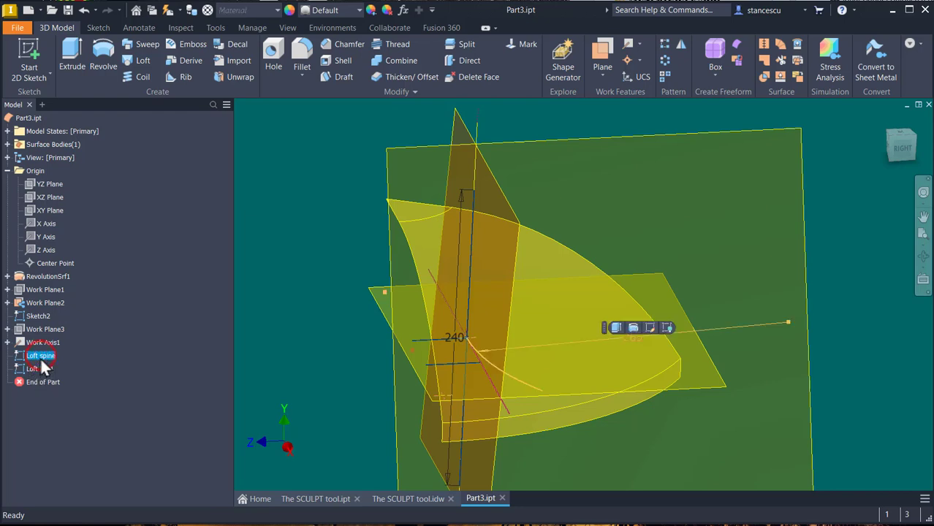
pyautogui.rightClick(41, 356)
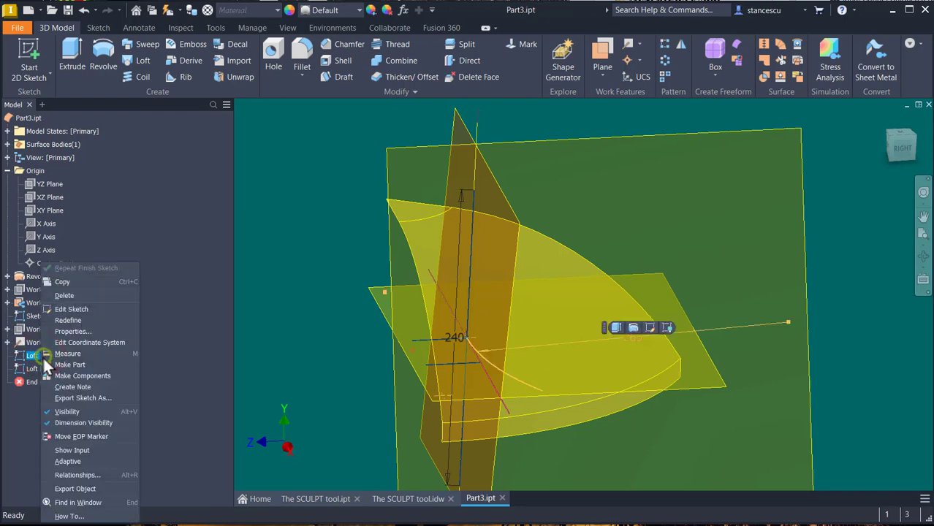
pyautogui.click(90, 425)
pyautogui.moveTo(307, 380)
pyautogui.keyDown('shift'); pyautogui.mouseDown(button='middle')
pyautogui.moveTo(589, 329)
pyautogui.moveTo(526, 388)
pyautogui.moveTo(679, 309)
pyautogui.moveTo(538, 355)
pyautogui.moveTo(526, 339)
pyautogui.moveTo(574, 197)
pyautogui.mouseUp(button='middle'); pyautogui.keyUp('shift')
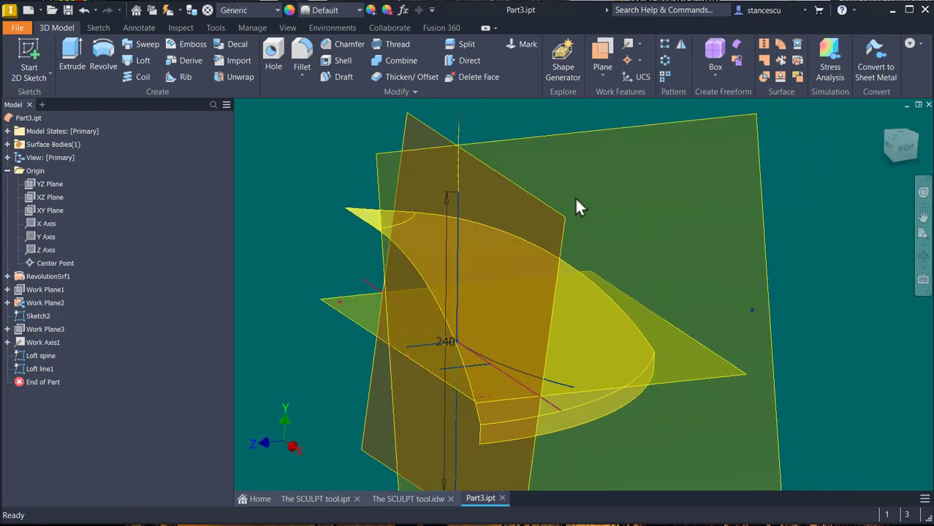
# Step: Hide the narrow, steeply inclined work plane that crosses the large vertical work plane along the work axis
pyautogui.click(589, 355)
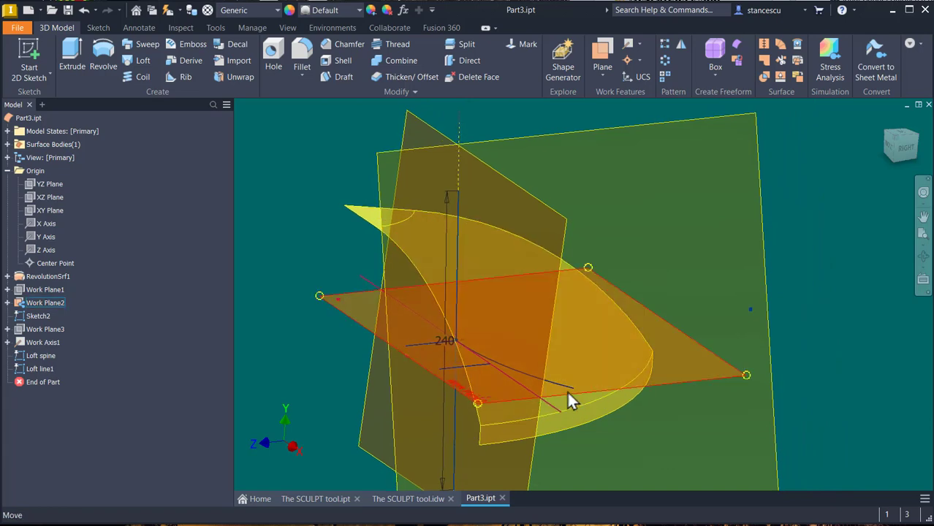
pyautogui.press('Escape')
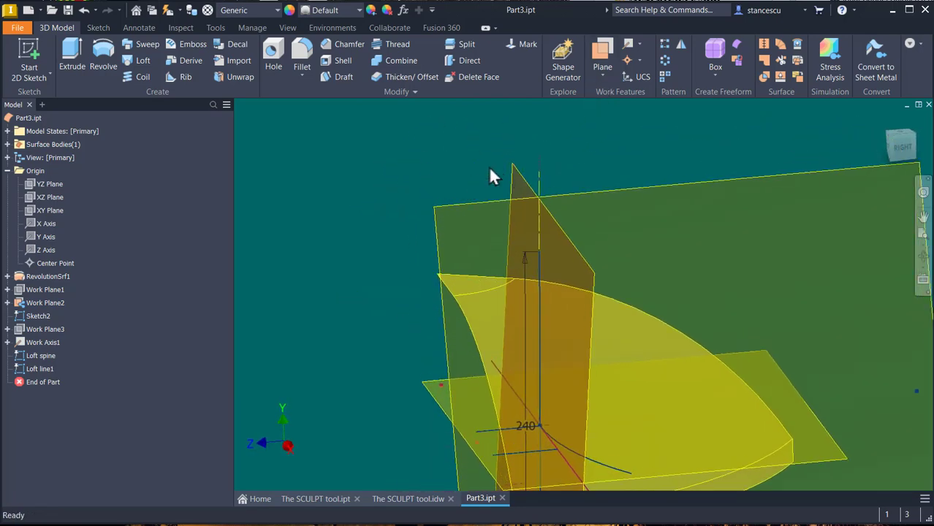
pyautogui.rightClick(510, 170)
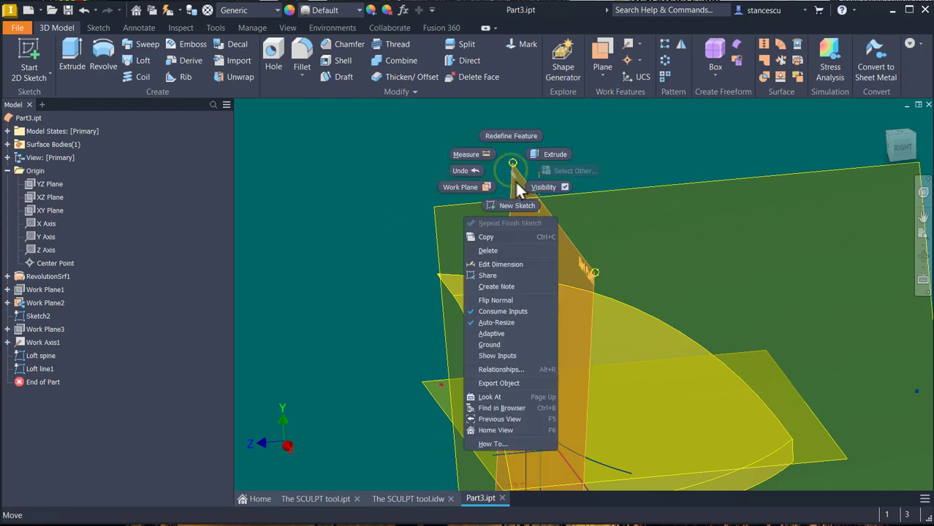
pyautogui.click(353, 193)
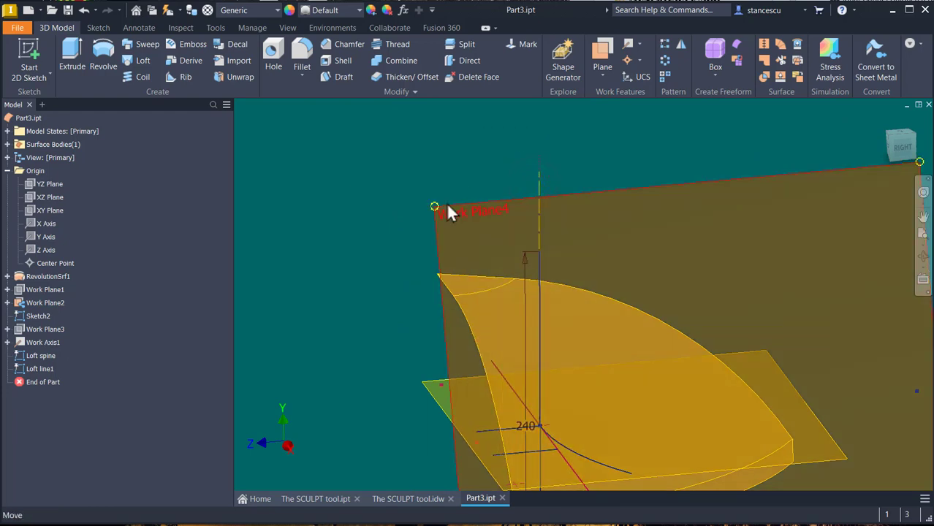
pyautogui.click(449, 212)
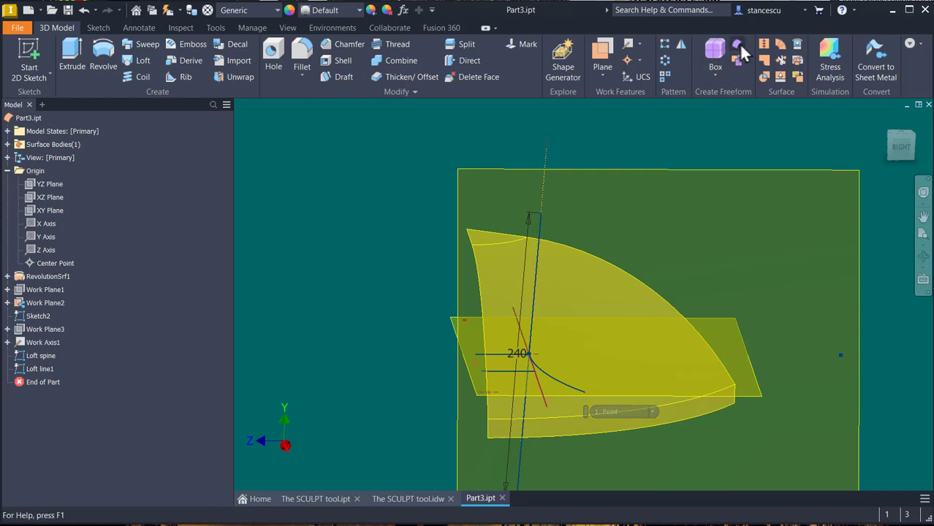
# Step: Create a work plane perpendicular to the loft spine arc at its free end point
pyautogui.click(594, 59)
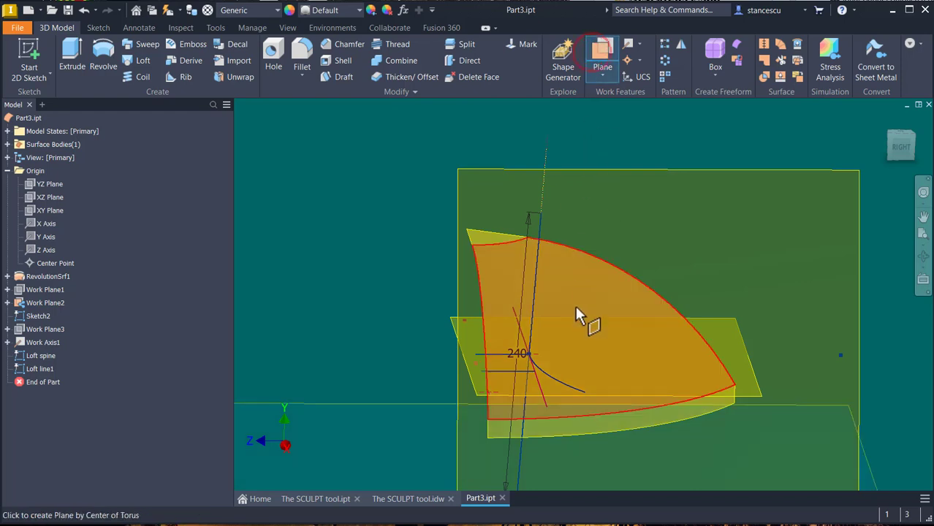
pyautogui.click(563, 393)
pyautogui.moveTo(652, 350)
pyautogui.keyDown('shift'); pyautogui.mouseDown(button='middle')
pyautogui.moveTo(594, 418)
pyautogui.moveTo(607, 466)
pyautogui.moveTo(616, 369)
pyautogui.moveTo(540, 413)
pyautogui.moveTo(571, 417)
pyautogui.mouseUp(button='middle'); pyautogui.keyUp('shift')
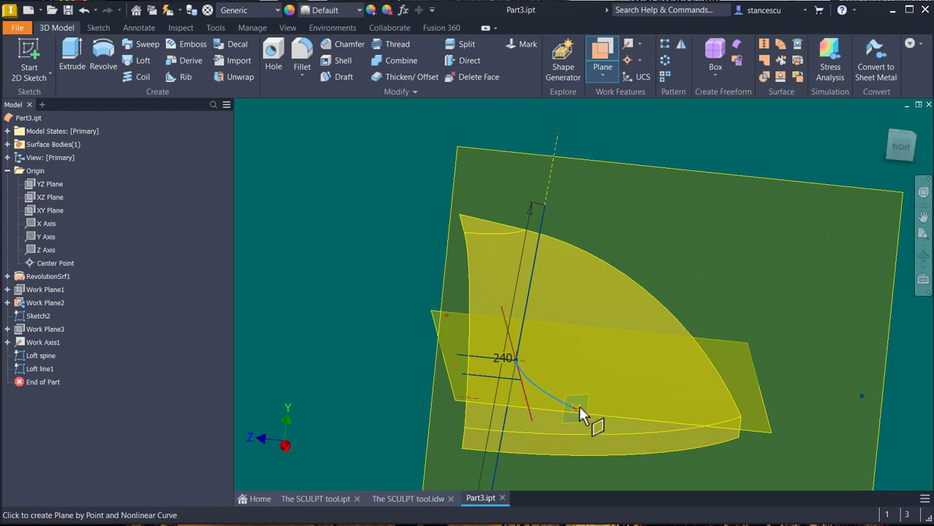
pyautogui.click(579, 406)
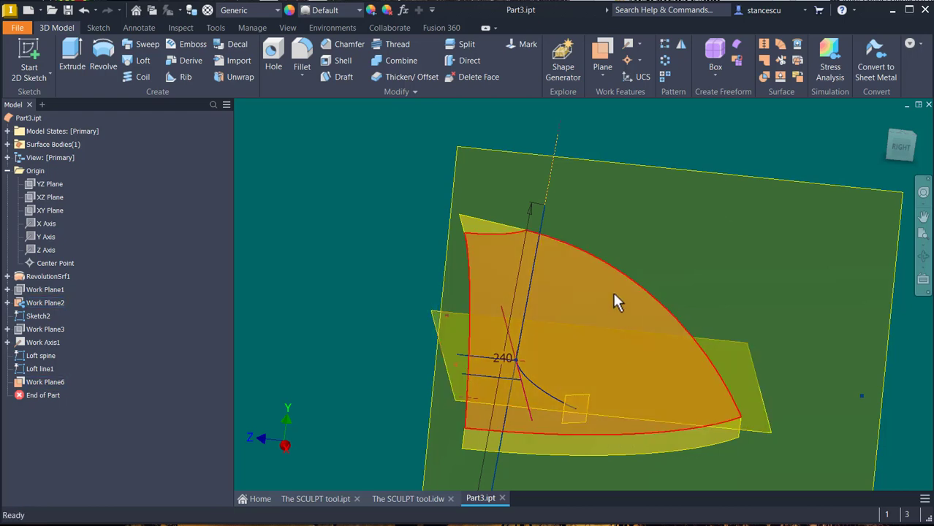
# Step: Turn on Auto-Resize for the small work plane at the end of the loft spine arc
pyautogui.rightClick(568, 393)
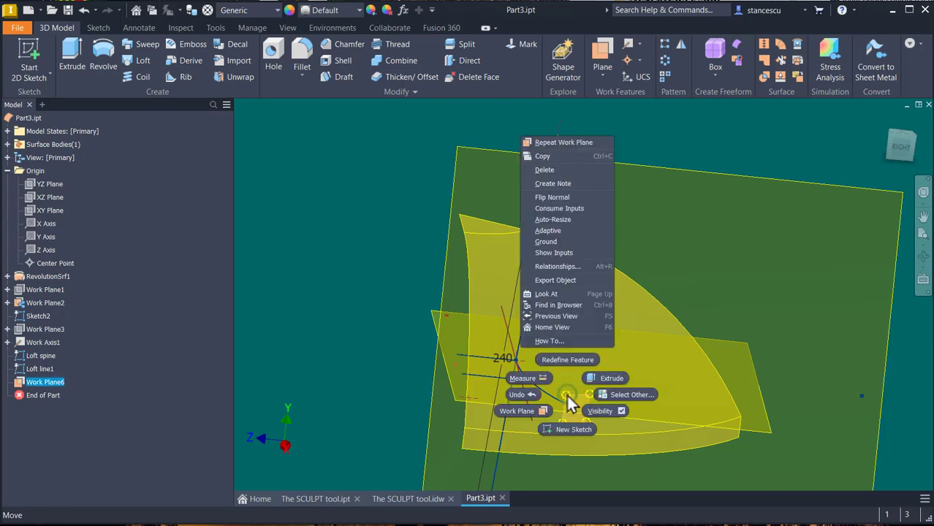
pyautogui.click(550, 219)
pyautogui.press('F6')
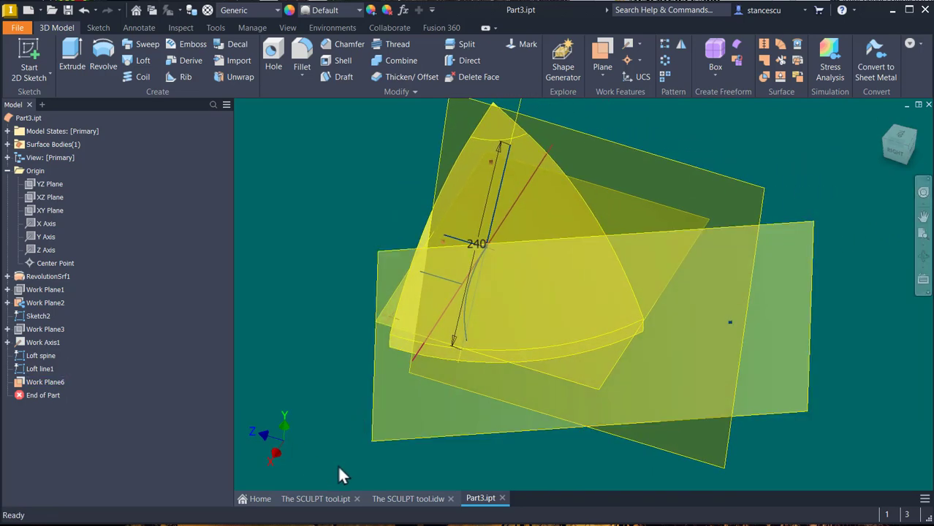
# Step: Start a new 2D sketch on the work plane at the end of the loft spine arc
pyautogui.click(401, 503)
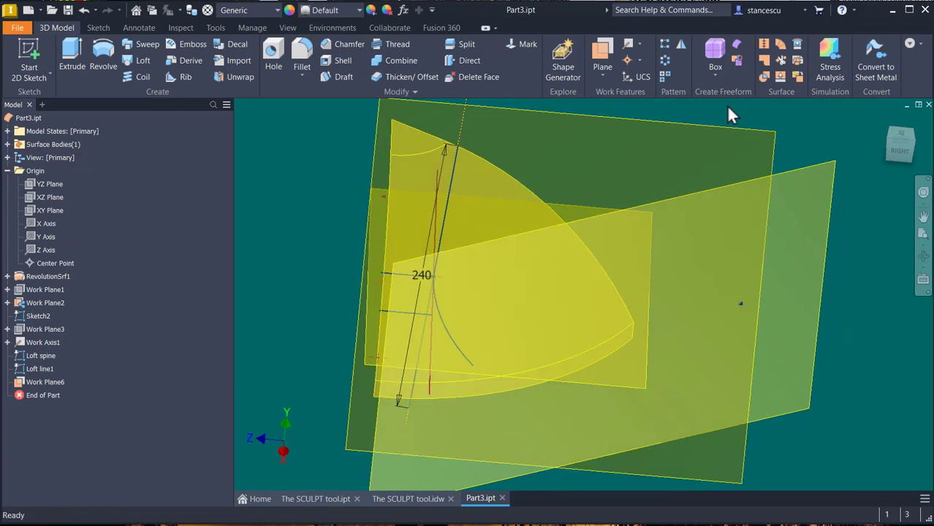
pyautogui.click(800, 217)
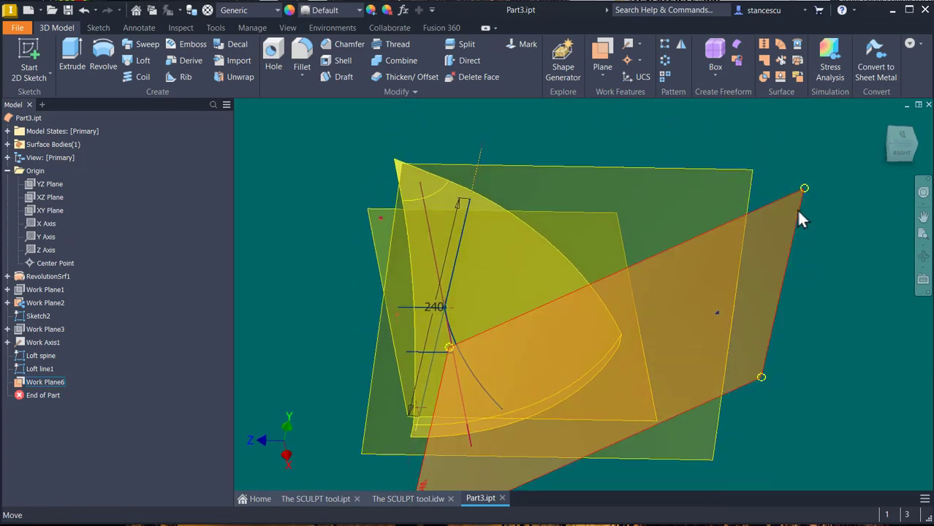
pyautogui.click(799, 216)
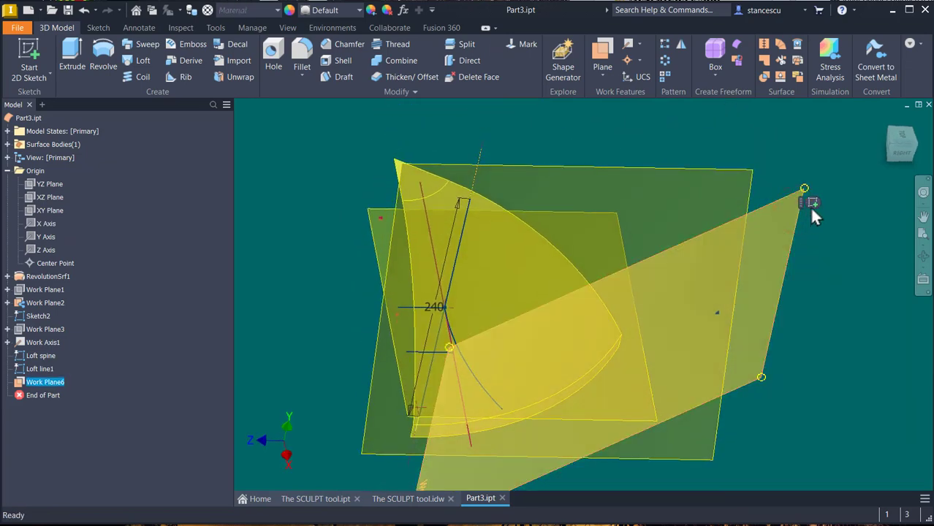
pyautogui.press('s')
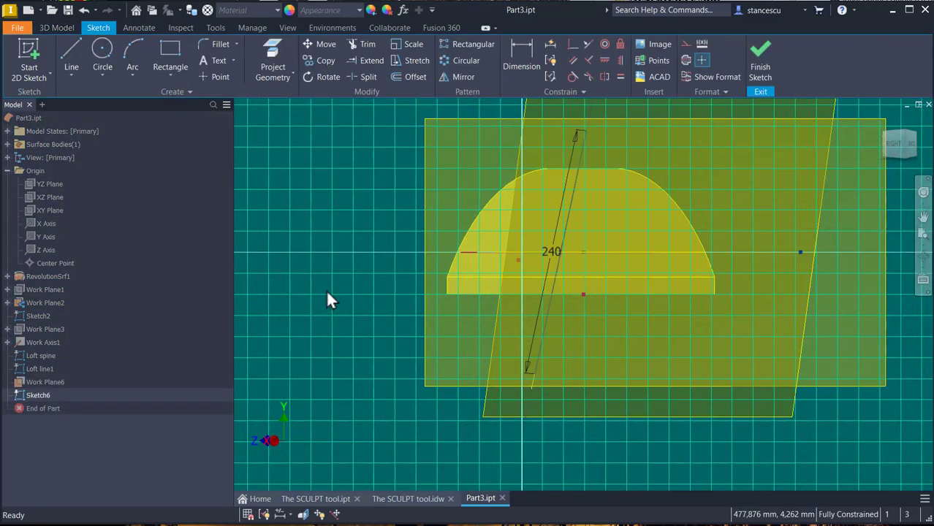
pyautogui.press('Home')
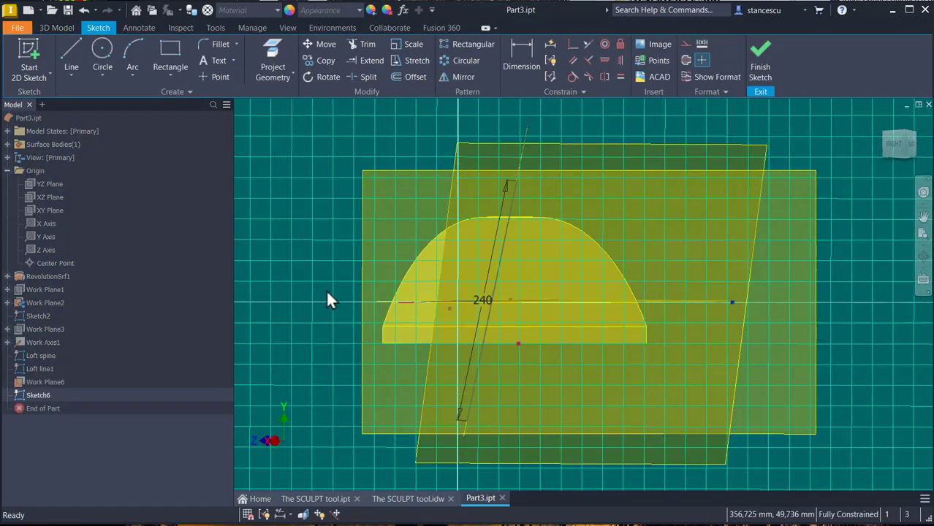
pyautogui.press('F6')
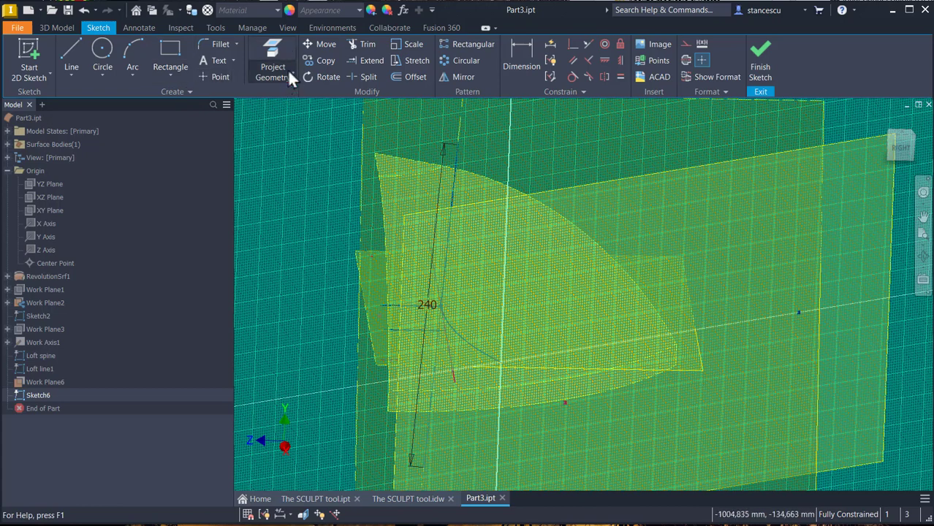
# Step: Project the loft spine arc into the new sketch
pyautogui.click(276, 46)
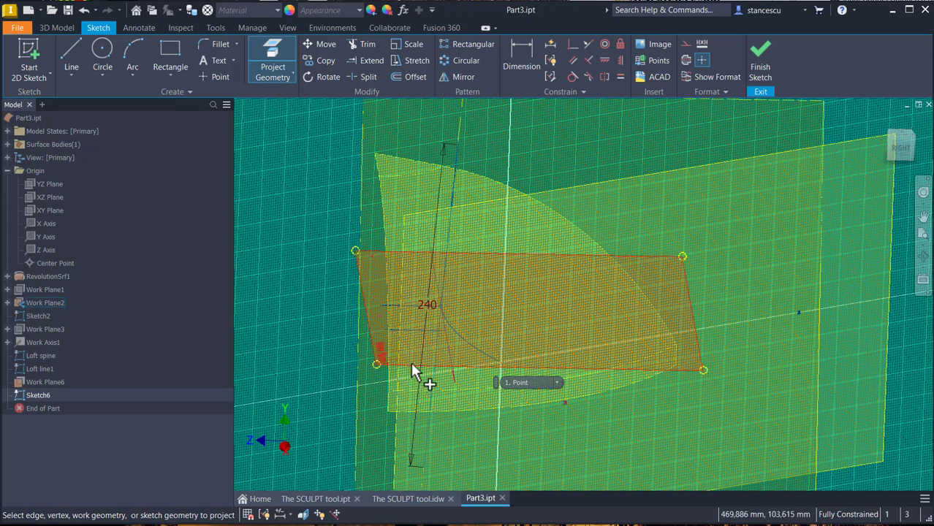
pyautogui.click(467, 342)
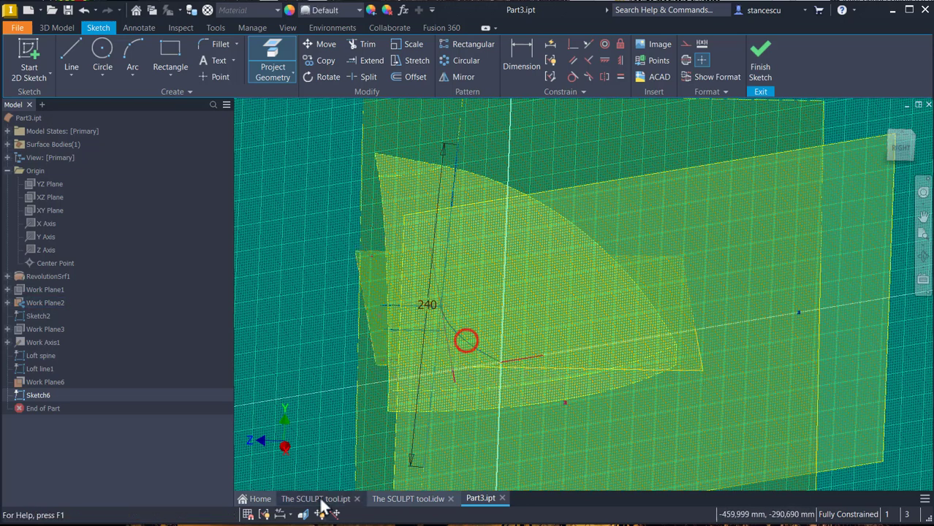
pyautogui.moveTo(649, 387)
pyautogui.keyDown('shift'); pyautogui.mouseDown(button='middle')
pyautogui.moveTo(586, 434)
pyautogui.moveTo(465, 447)
pyautogui.moveTo(472, 415)
pyautogui.moveTo(475, 426)
pyautogui.moveTo(483, 413)
pyautogui.moveTo(472, 391)
pyautogui.mouseUp(button='middle'); pyautogui.keyUp('shift')
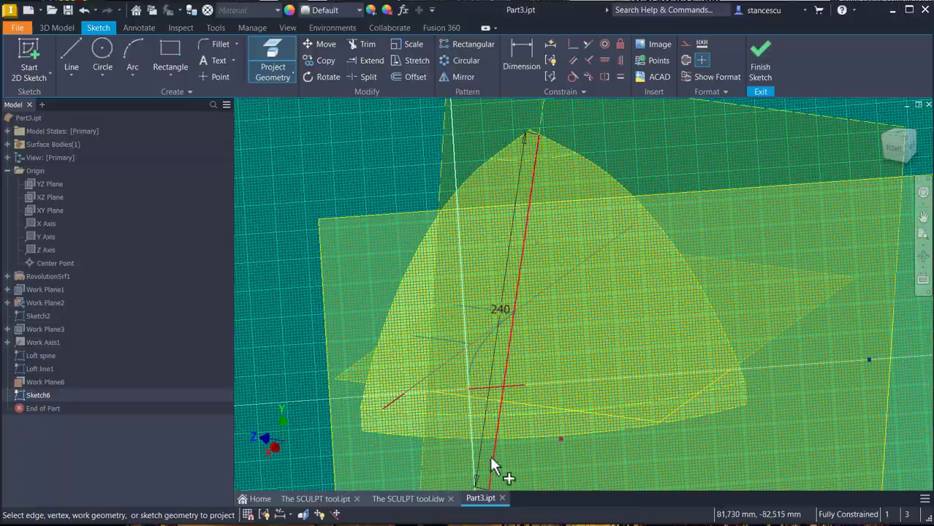
pyautogui.moveTo(494, 469)
pyautogui.keyDown('shift'); pyautogui.mouseDown(button='middle')
pyautogui.moveTo(646, 263)
pyautogui.moveTo(823, 371)
pyautogui.moveTo(823, 329)
pyautogui.moveTo(764, 321)
pyautogui.moveTo(761, 306)
pyautogui.moveTo(611, 385)
pyautogui.moveTo(557, 390)
pyautogui.moveTo(439, 286)
pyautogui.moveTo(304, 232)
pyautogui.mouseUp(button='middle'); pyautogui.keyUp('shift')
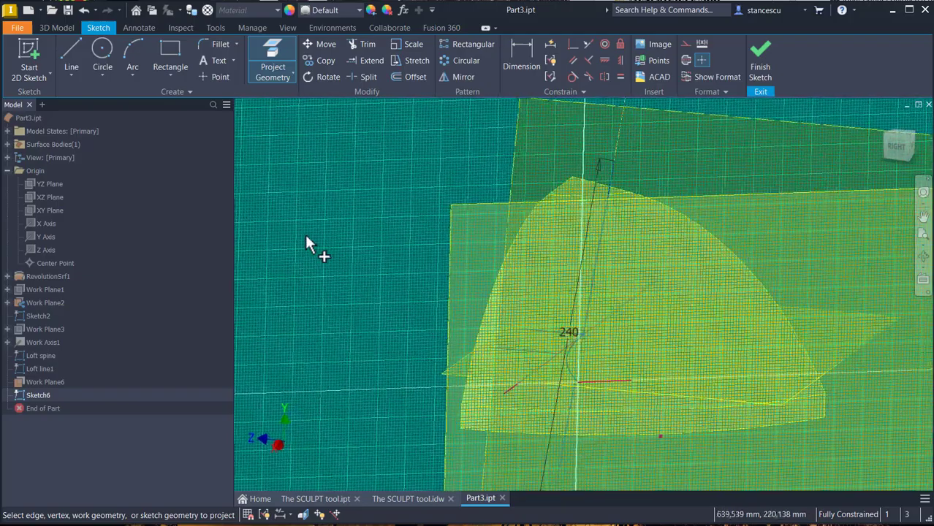
# Step: Draw a slanted line about 81 mm long inside the dome outline, clear of the projected spine geometry
pyautogui.click(67, 55)
pyautogui.click(749, 293)
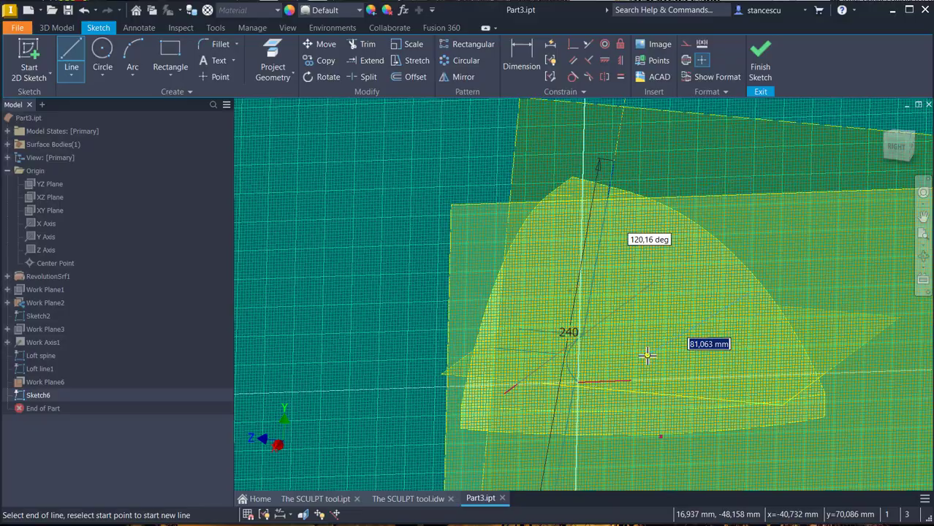
pyautogui.click(647, 356)
pyautogui.press('Escape')
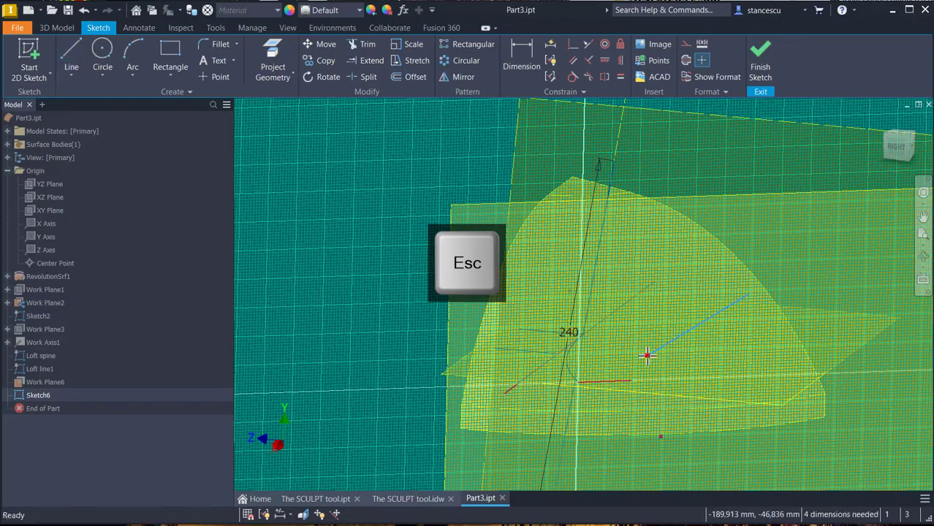
pyautogui.click(703, 323)
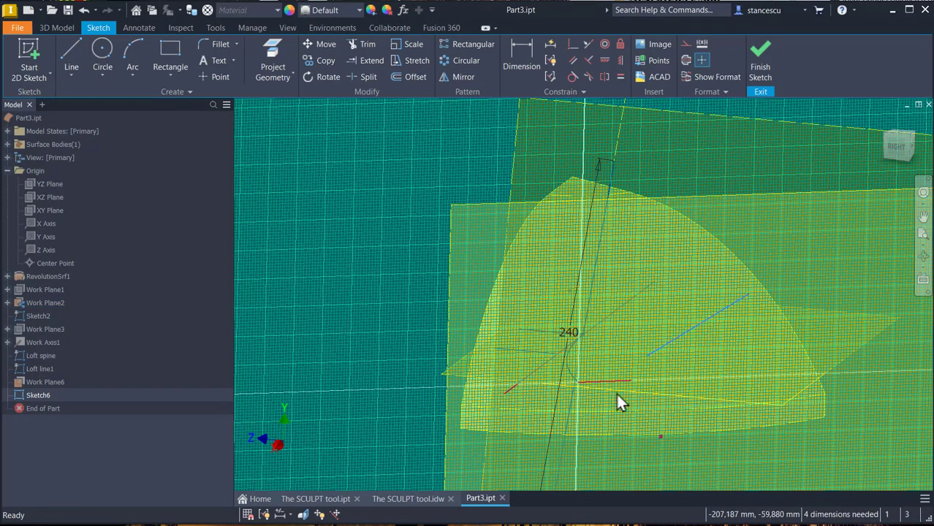
# Step: Constrain the slanted line's midpoint coincident with the end point of the projected loft spine arc
pyautogui.click(572, 45)
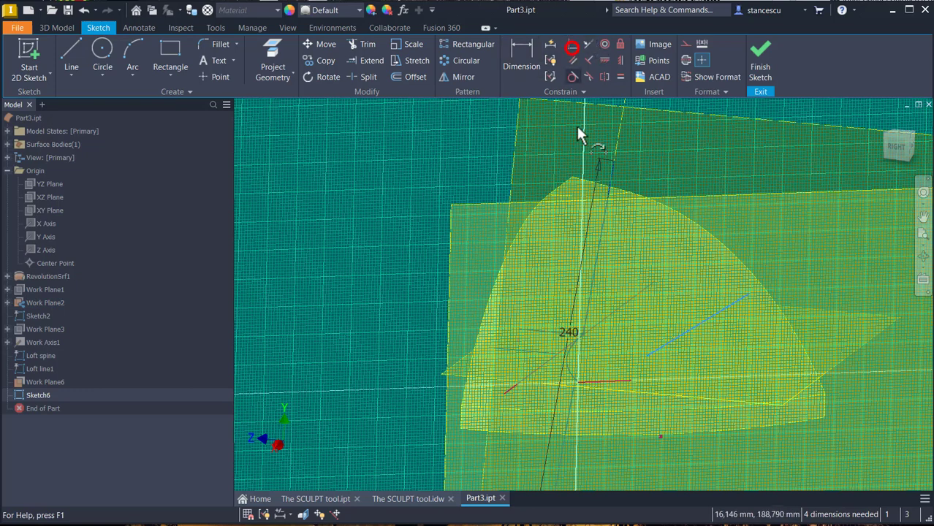
pyautogui.click(698, 326)
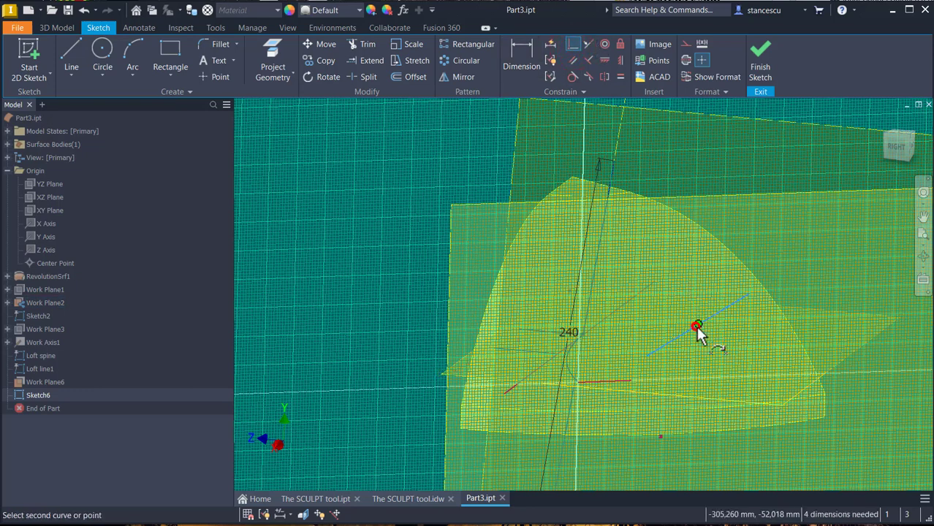
pyautogui.click(577, 381)
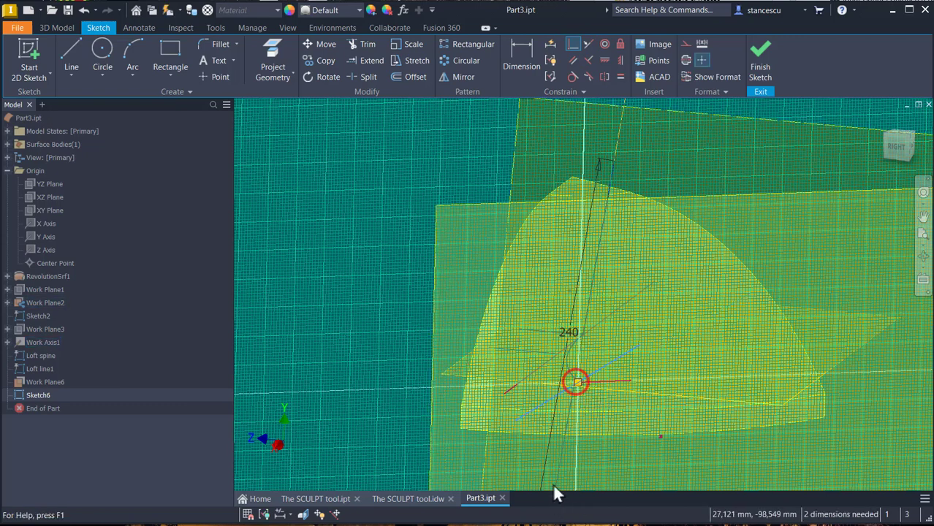
# Step: Dimension the slanted line's aligned length and link it to the first loft line's 240 mm dimension, d14
pyautogui.click(524, 45)
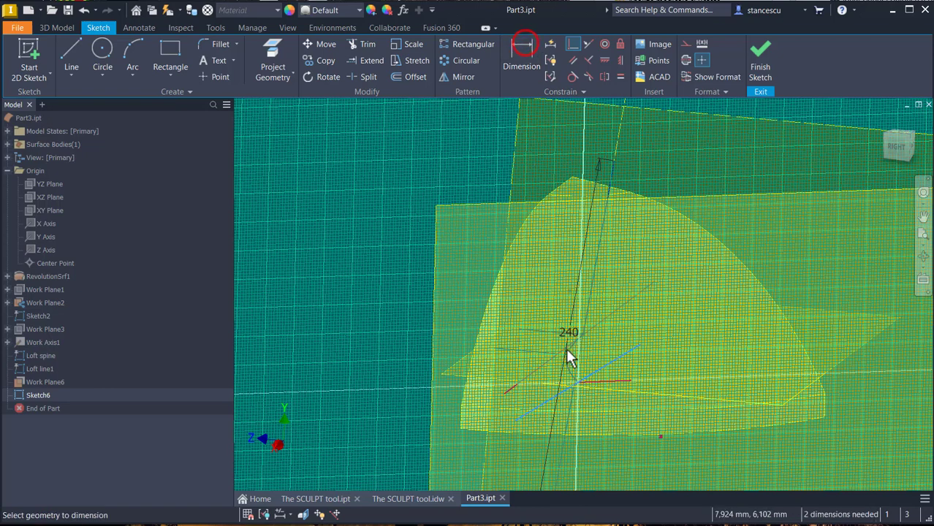
pyautogui.click(548, 396)
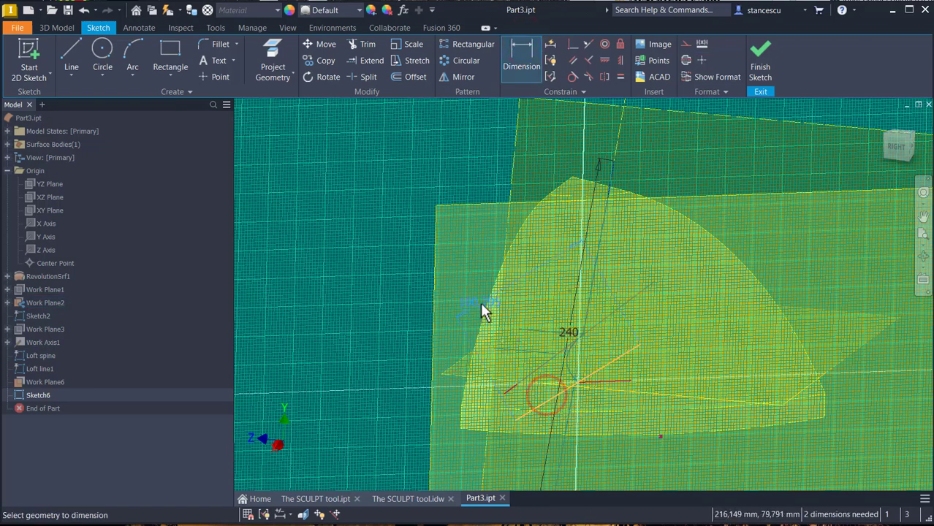
pyautogui.click(499, 296)
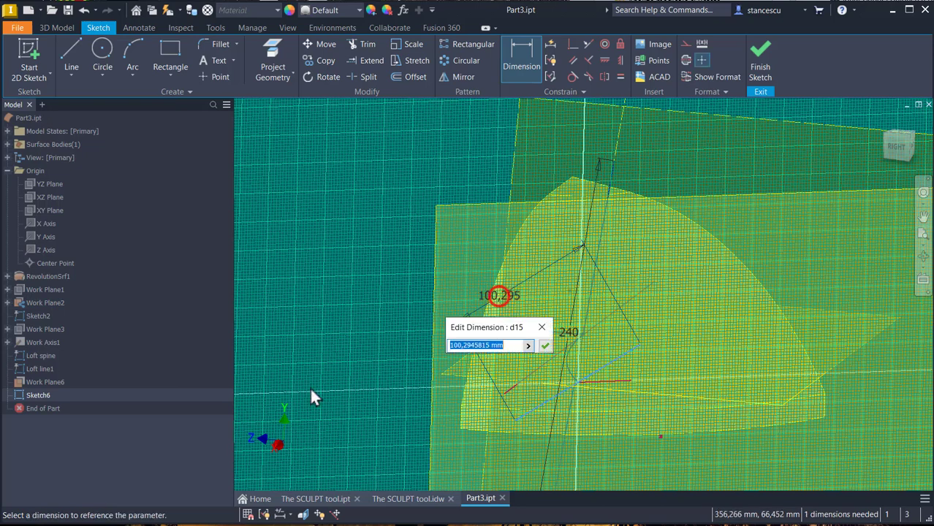
pyautogui.click(574, 338)
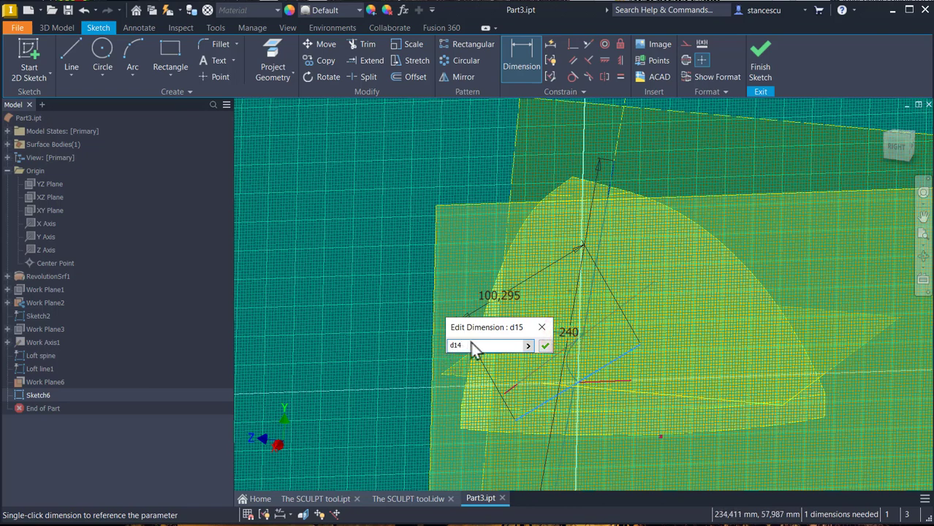
pyautogui.click(547, 346)
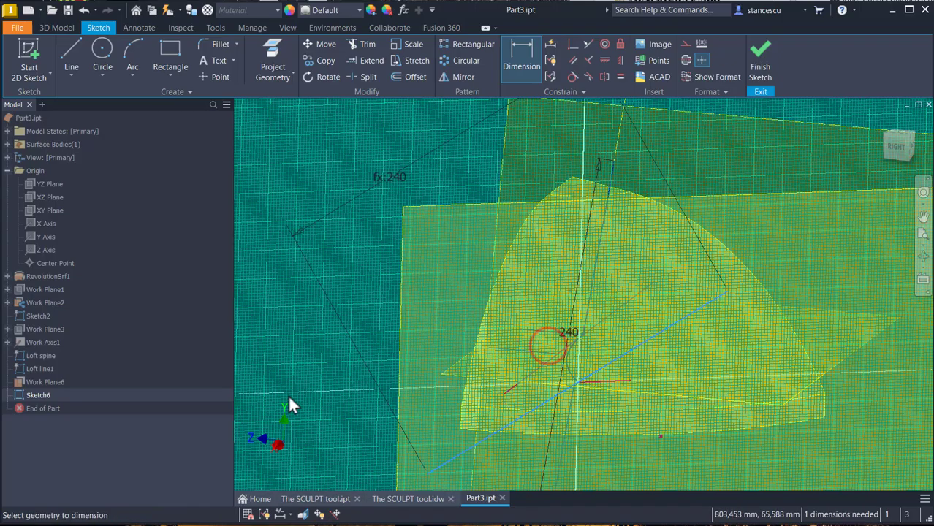
# Step: Dimension the angle between the slanted line and the projected spine line as 90-75 degrees
pyautogui.moveTo(386, 196)
pyautogui.keyDown('shift'); pyautogui.mouseDown(button='middle')
pyautogui.moveTo(565, 354)
pyautogui.moveTo(750, 390)
pyautogui.moveTo(755, 349)
pyautogui.moveTo(744, 375)
pyautogui.moveTo(735, 336)
pyautogui.moveTo(636, 344)
pyautogui.moveTo(558, 52)
pyautogui.mouseUp(button='middle'); pyautogui.keyUp('shift')
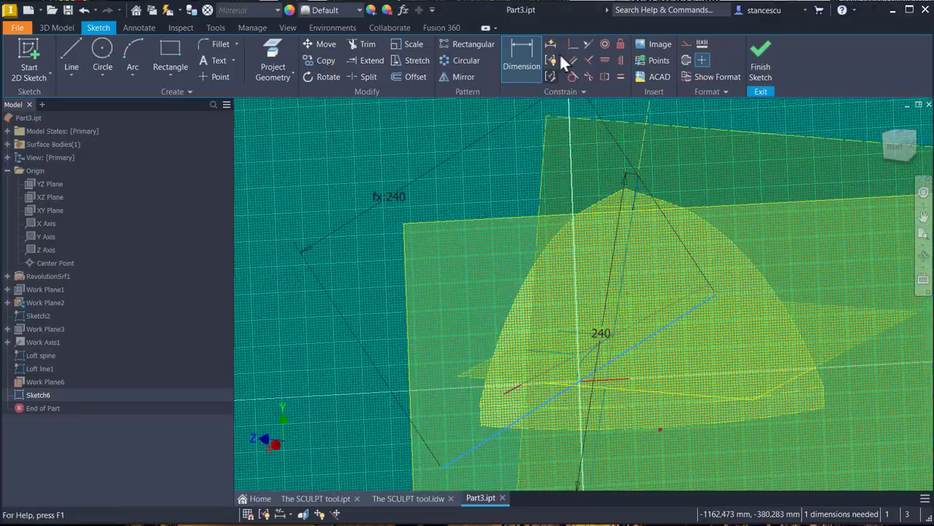
pyautogui.click(515, 71)
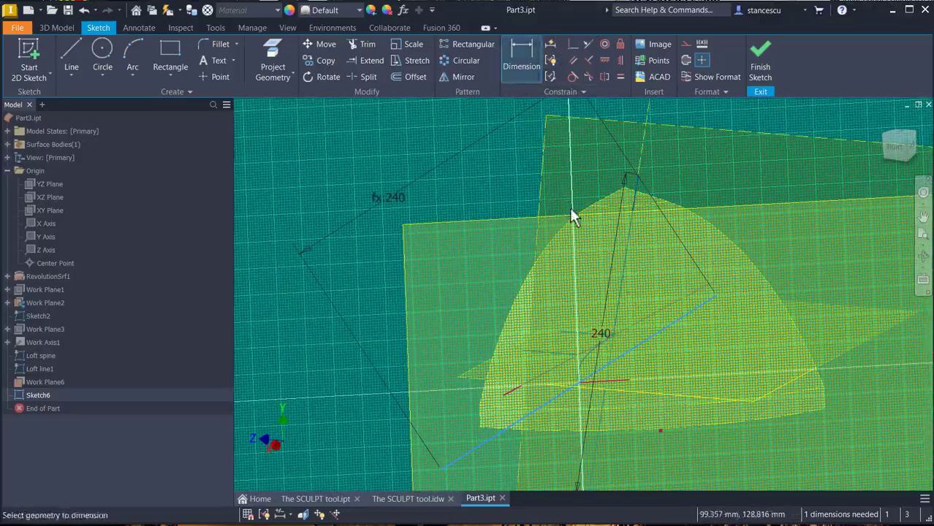
pyautogui.press('Escape')
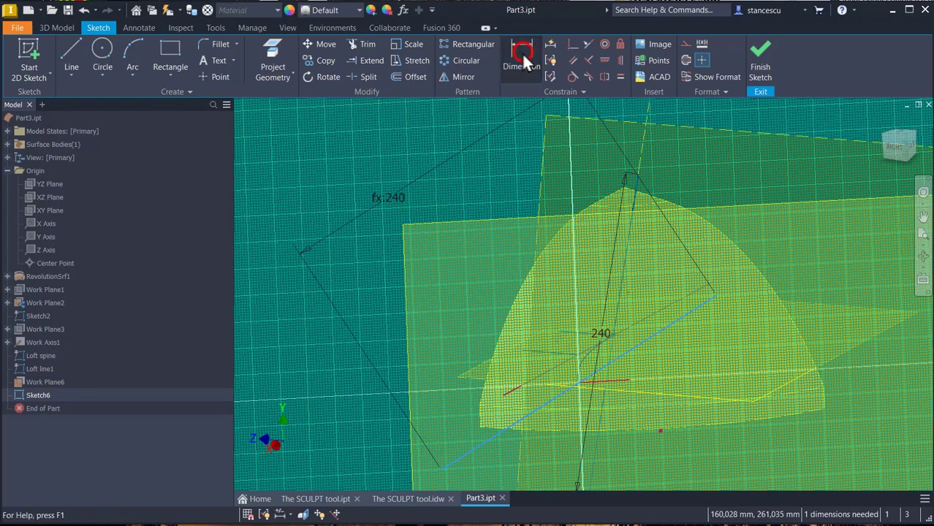
pyautogui.click(521, 53)
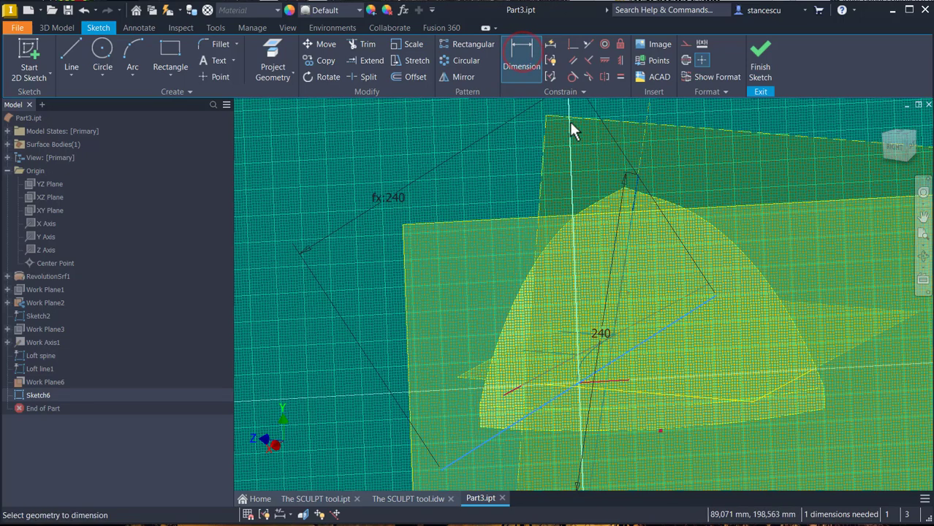
pyautogui.click(637, 352)
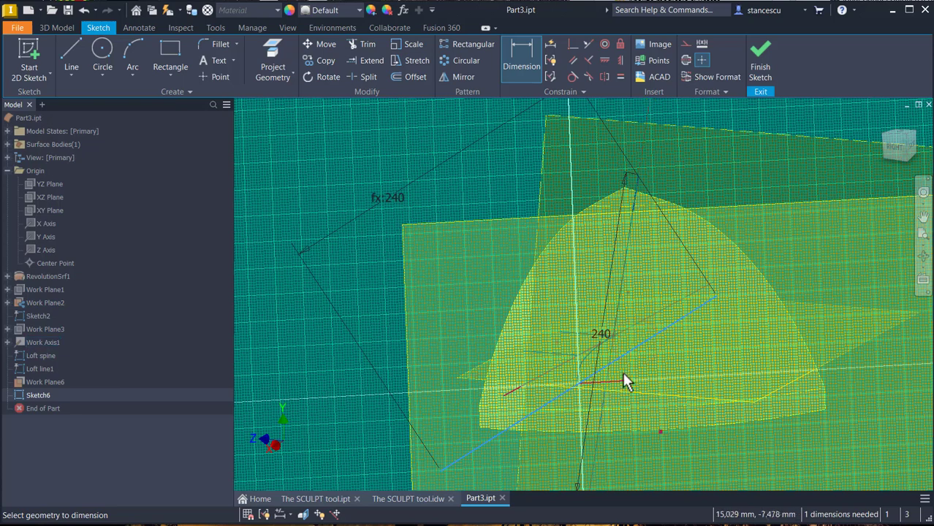
pyautogui.click(621, 379)
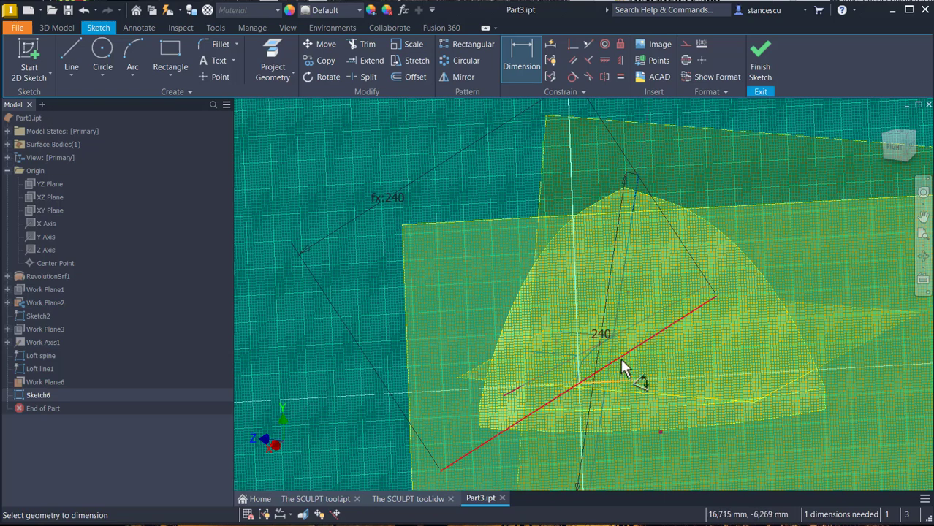
pyautogui.click(620, 356)
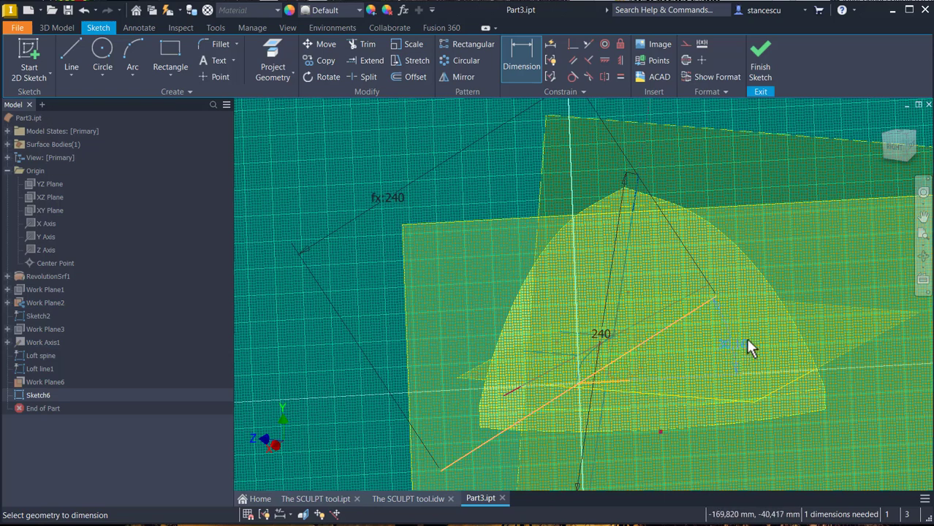
pyautogui.click(758, 334)
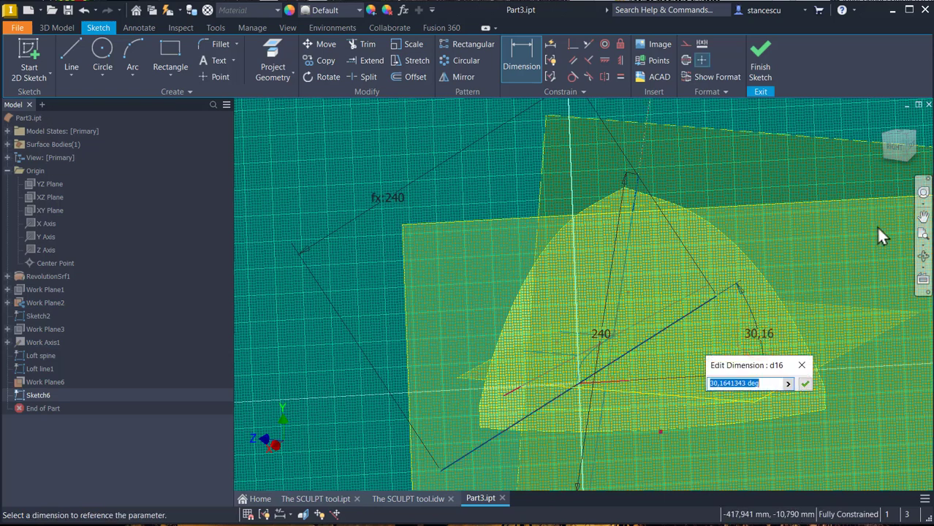
pyautogui.write('90/15')
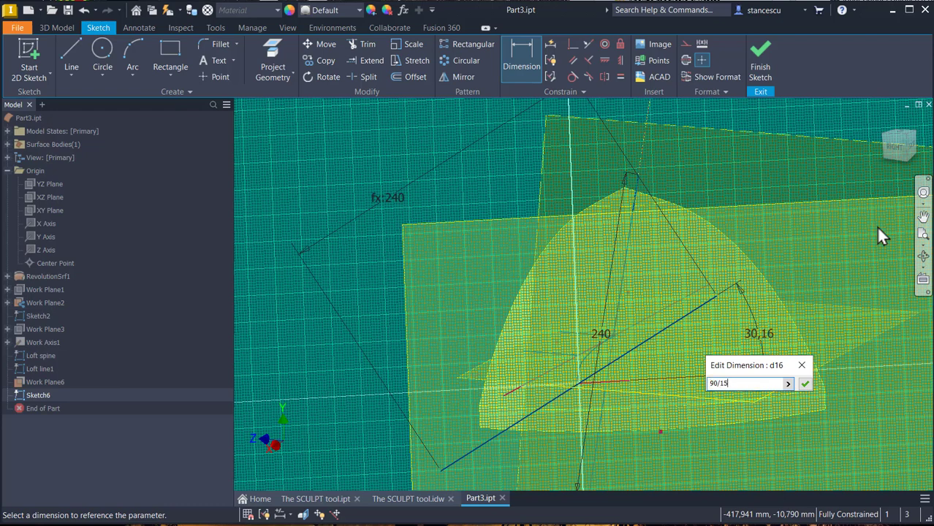
pyautogui.press('BackSpace')
pyautogui.press('BackSpace')
pyautogui.press('BackSpace')
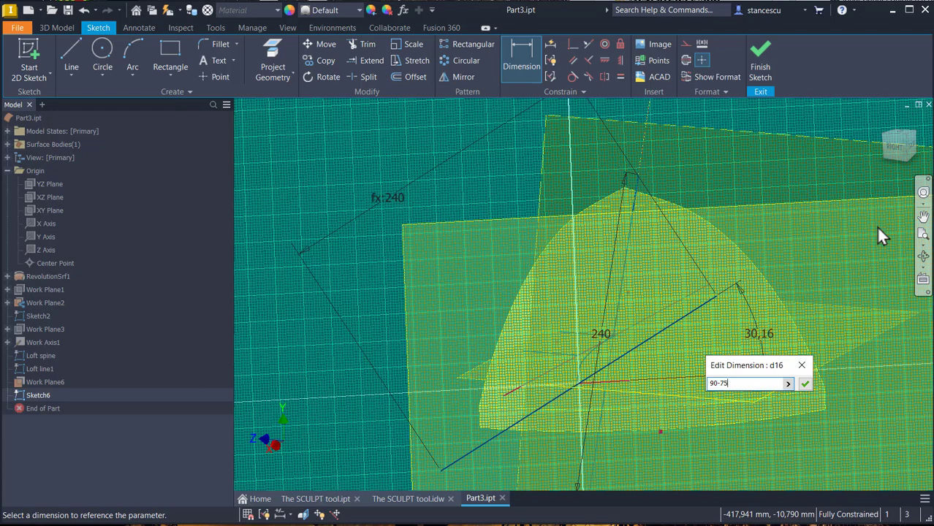
pyautogui.click(804, 385)
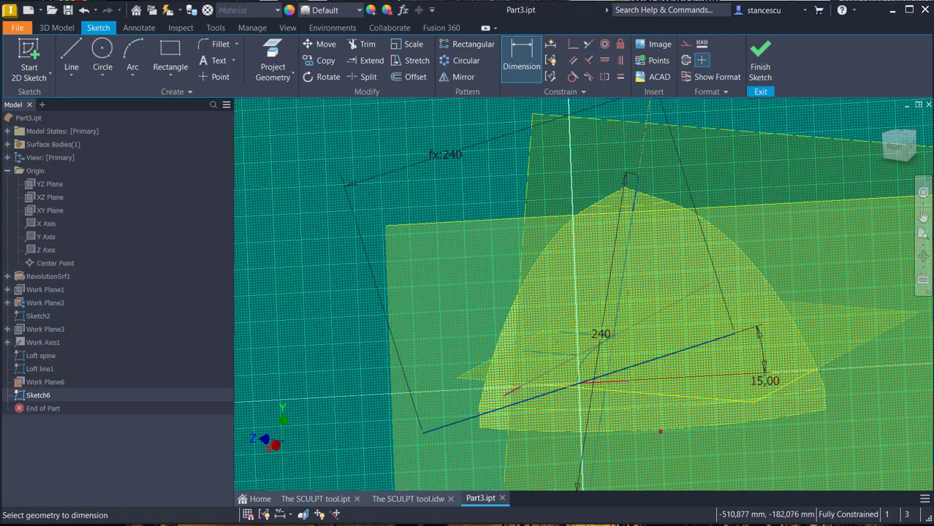
# Step: Convert the short projected spine line to construction geometry
pyautogui.moveTo(849, 422)
pyautogui.keyDown('shift'); pyautogui.mouseDown(button='middle')
pyautogui.moveTo(847, 339)
pyautogui.moveTo(632, 450)
pyautogui.moveTo(708, 456)
pyautogui.moveTo(588, 458)
pyautogui.moveTo(600, 374)
pyautogui.mouseUp(button='middle'); pyautogui.keyUp('shift')
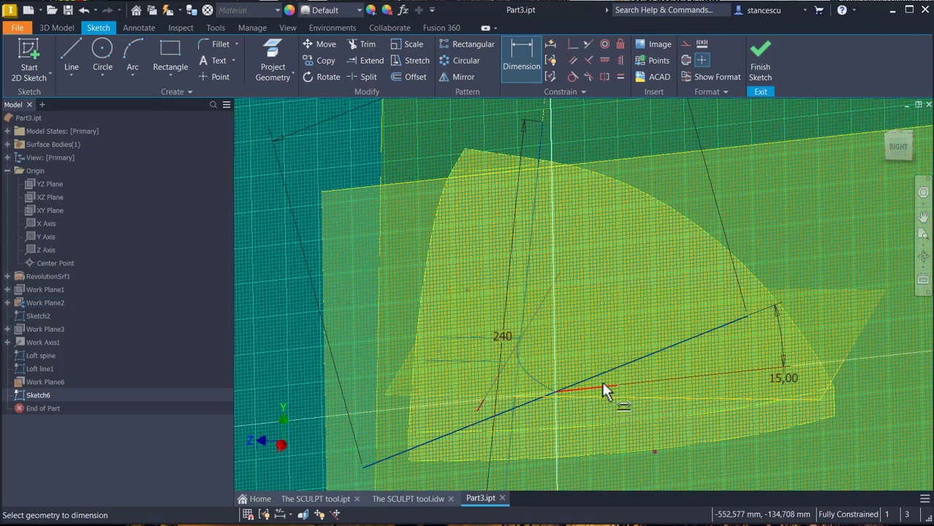
pyautogui.press('Escape')
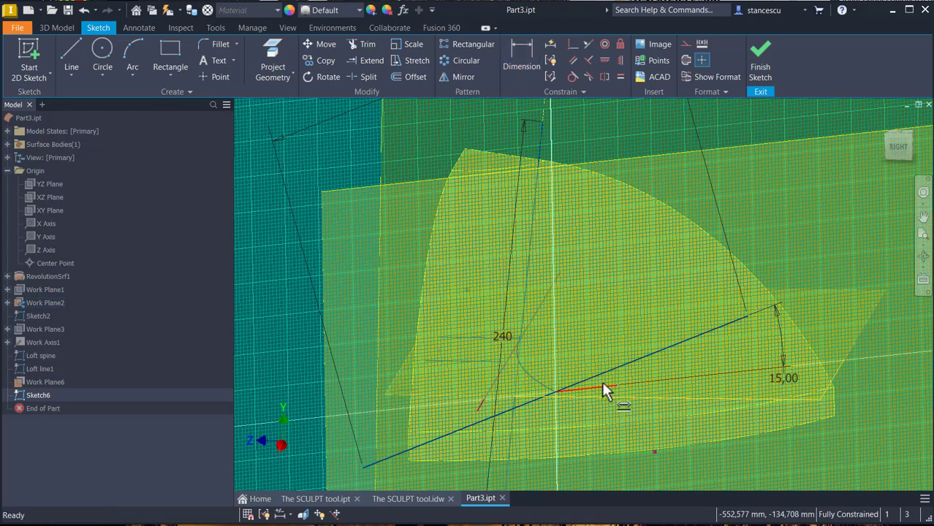
pyautogui.click(601, 381)
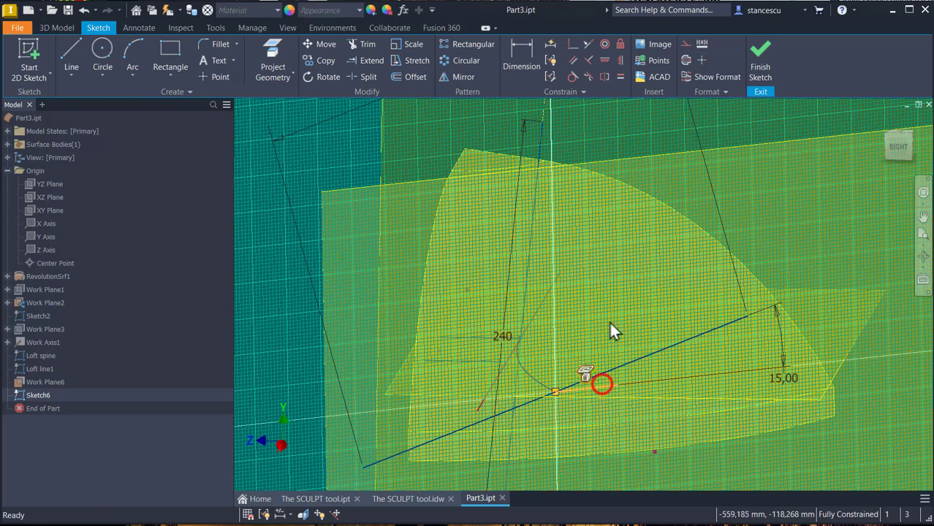
pyautogui.click(685, 44)
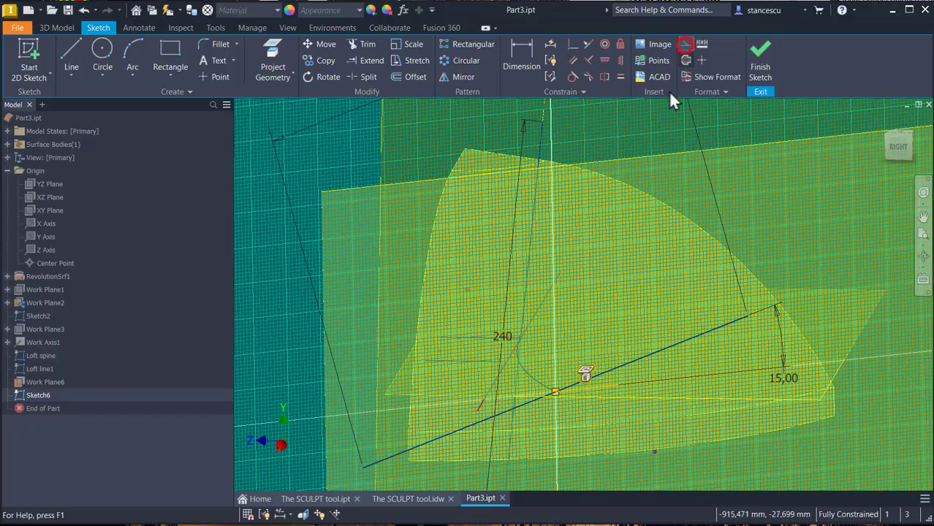
pyautogui.moveTo(885, 462)
pyautogui.keyDown('shift'); pyautogui.mouseDown(button='middle')
pyautogui.moveTo(877, 439)
pyautogui.moveTo(548, 390)
pyautogui.moveTo(695, 338)
pyautogui.moveTo(304, 362)
pyautogui.moveTo(527, 200)
pyautogui.mouseUp(button='middle'); pyautogui.keyUp('shift')
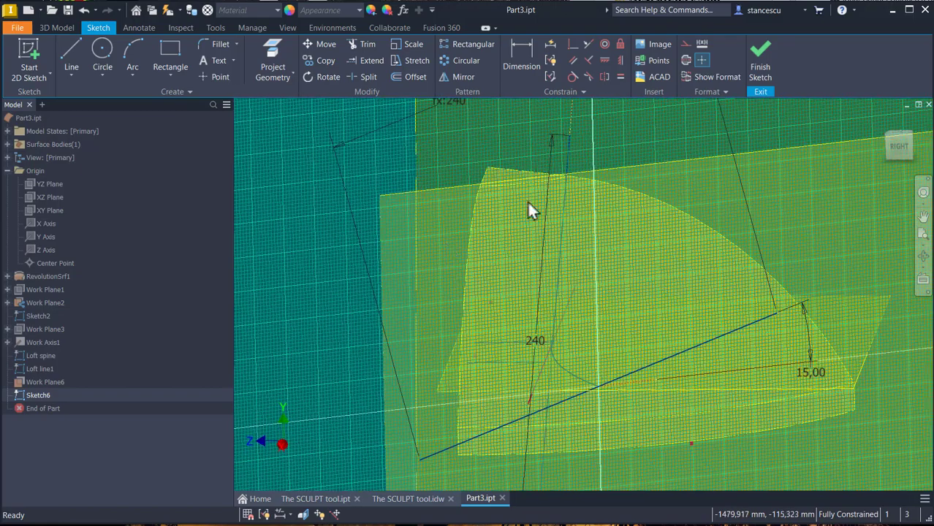
# Step: Finish the sketch and rename it as Loft line2
pyautogui.click(758, 52)
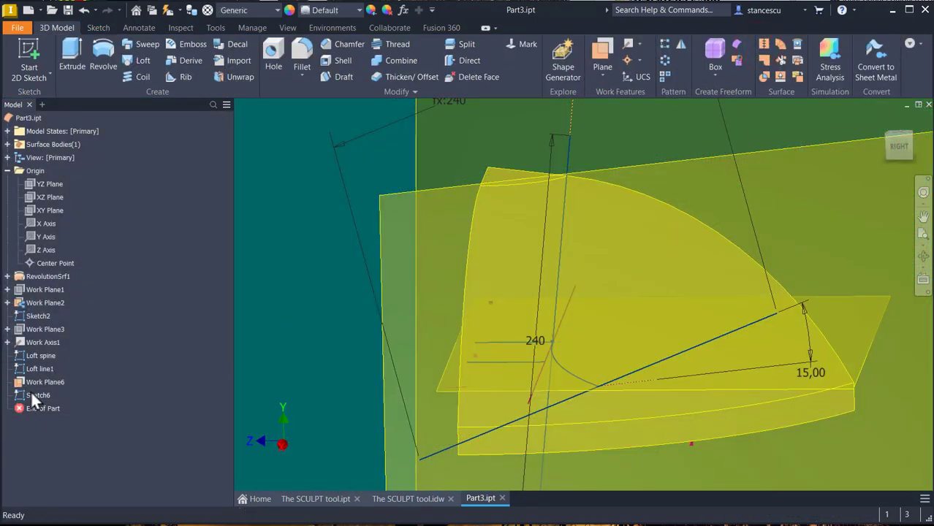
pyautogui.click(33, 394)
pyautogui.click(32, 394)
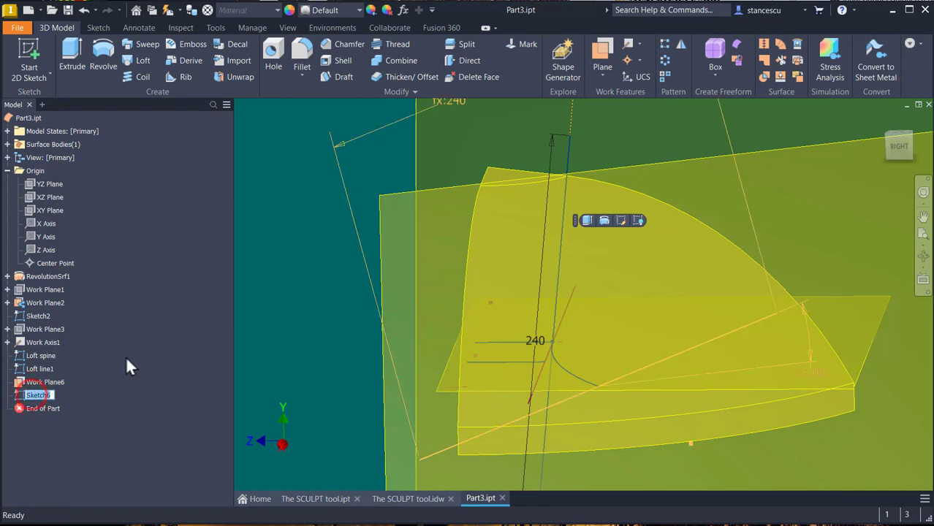
pyautogui.write('Loft line1')
pyautogui.press('BackSpace')
pyautogui.write('2')
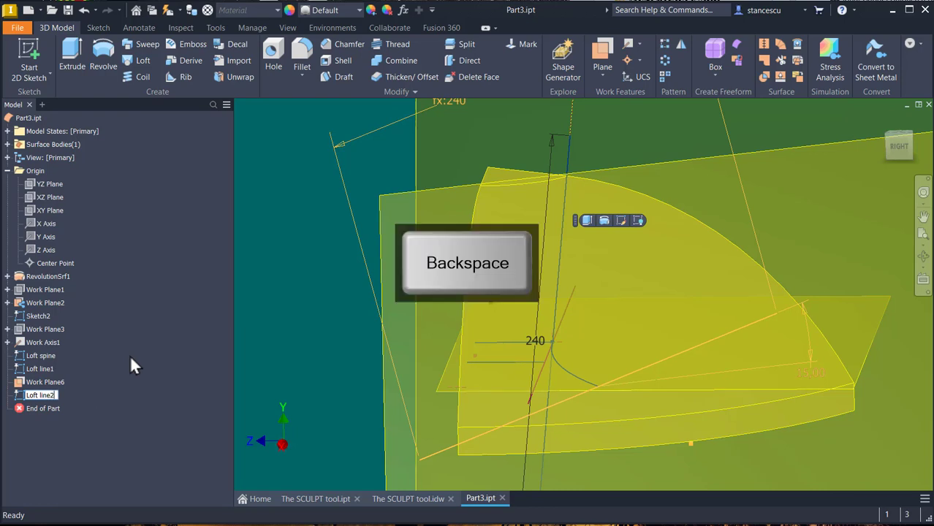
pyautogui.press('Return')
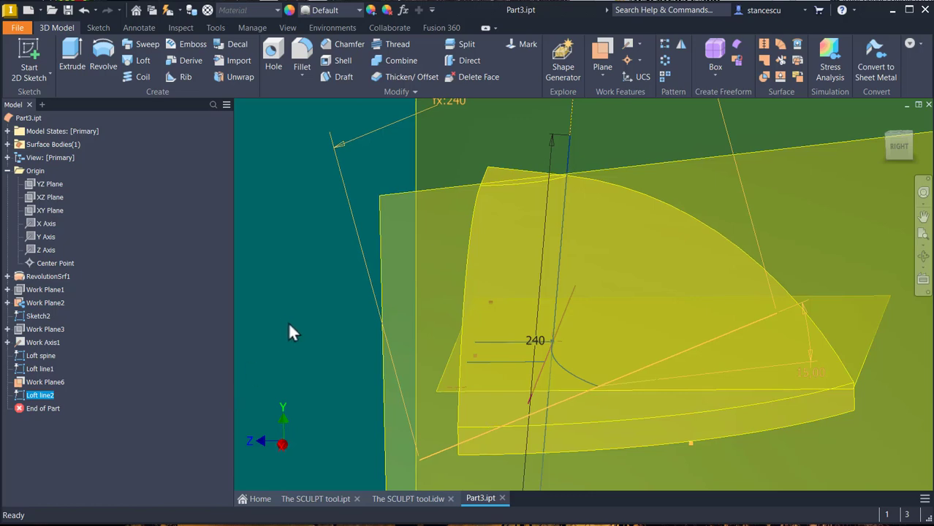
# Step: Hide Work Plane6 at the end of the loft spine arc
pyautogui.keyDown('shift'); pyautogui.moveTo(290, 330); pyautogui.dragTo(362, 420, button='middle'); pyautogui.keyUp('shift')
pyautogui.scroll(5, 354, 334)
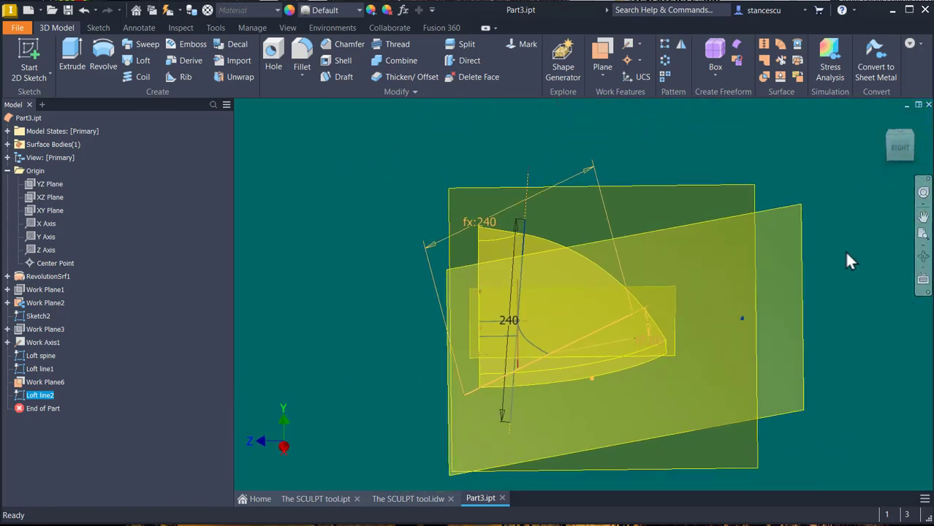
pyautogui.rightClick(802, 279)
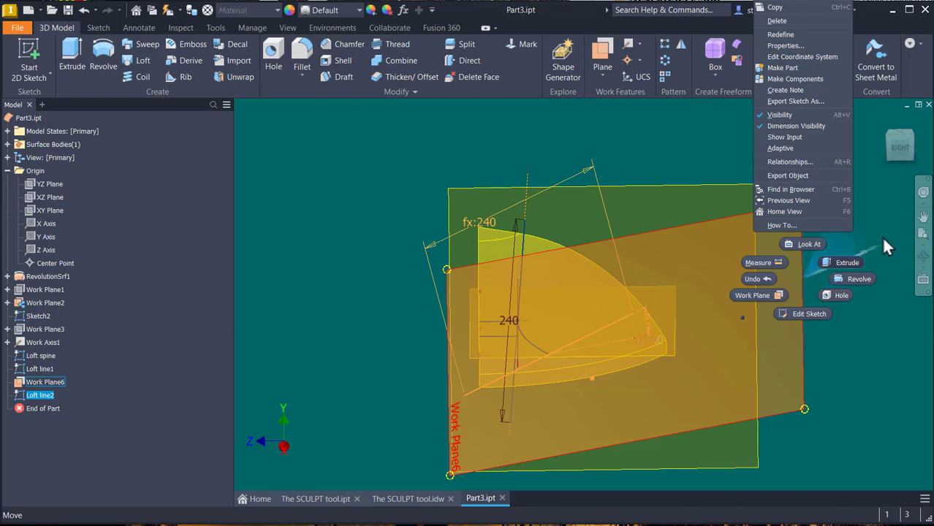
pyautogui.press('Escape')
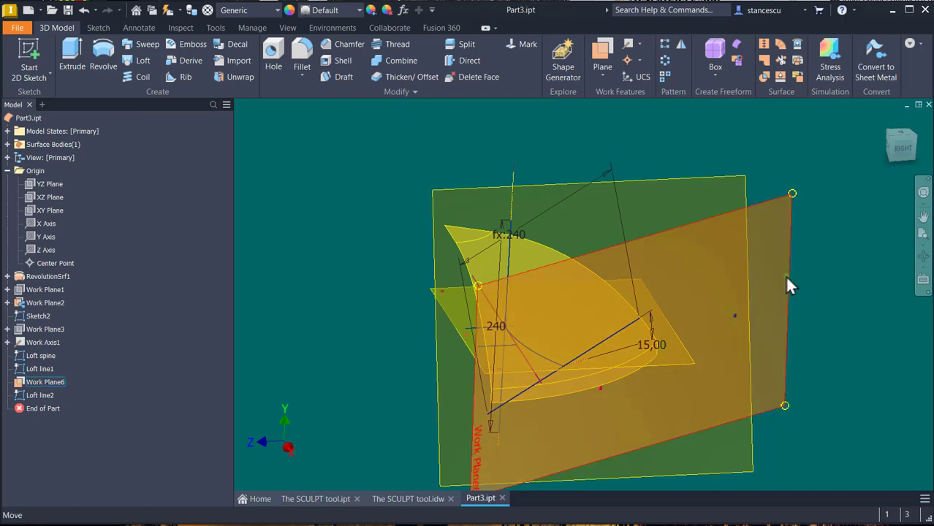
pyautogui.rightClick(785, 276)
pyautogui.click(807, 293)
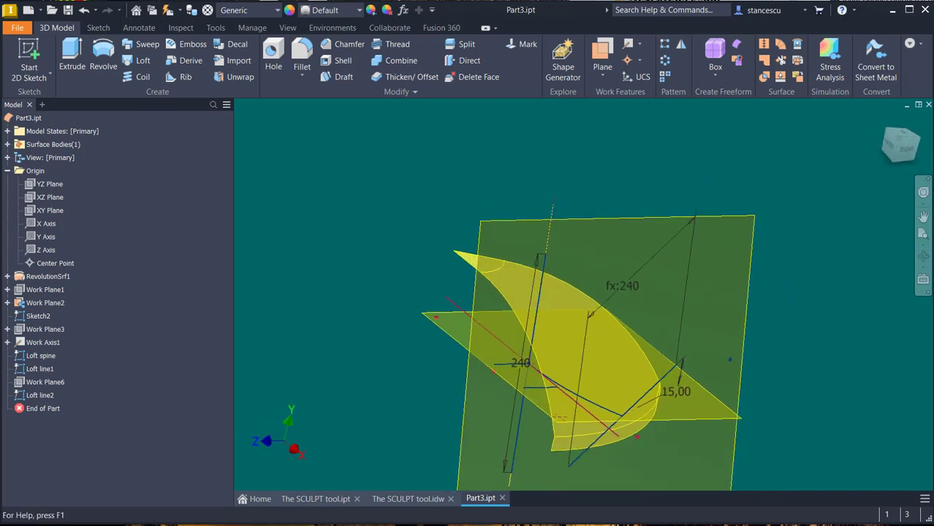
# Step: Turn off the visibility of Sketch2 and clear the selection
pyautogui.click(31, 316)
pyautogui.rightClick(32, 315)
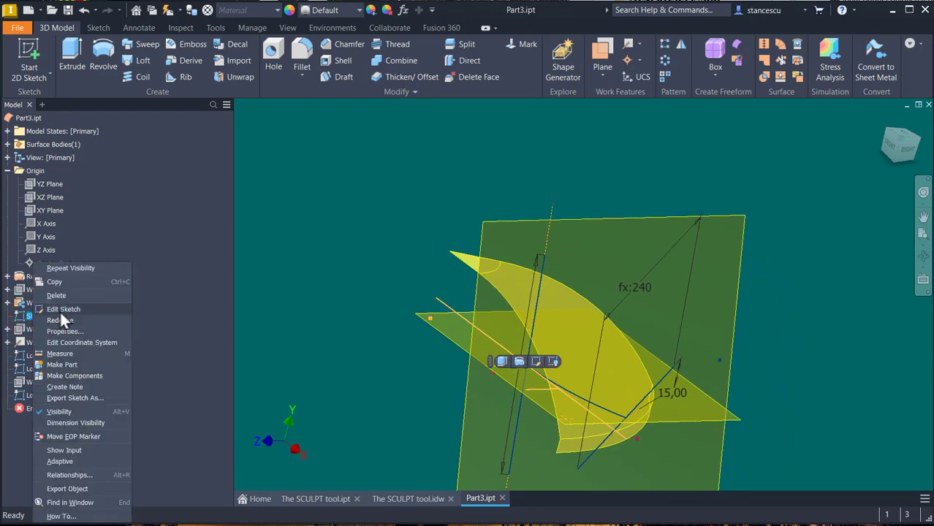
pyautogui.click(73, 409)
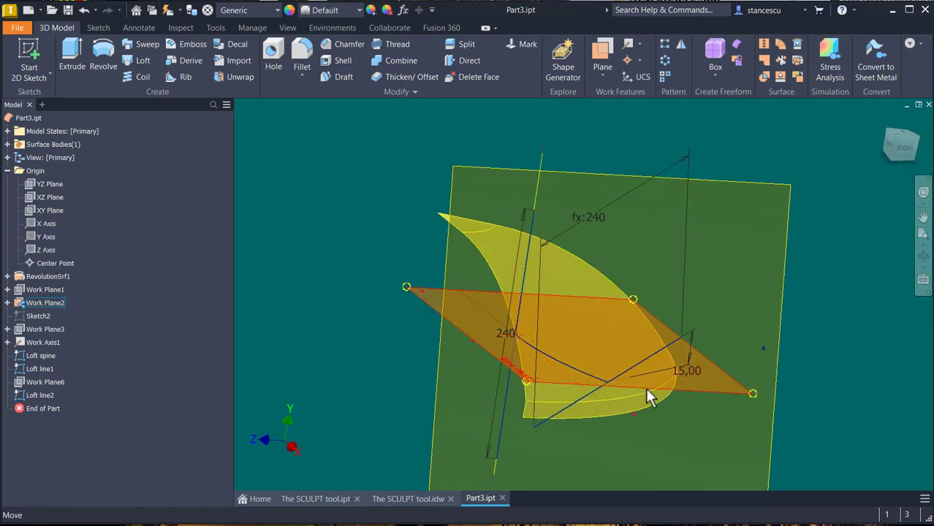
pyautogui.click(370, 228)
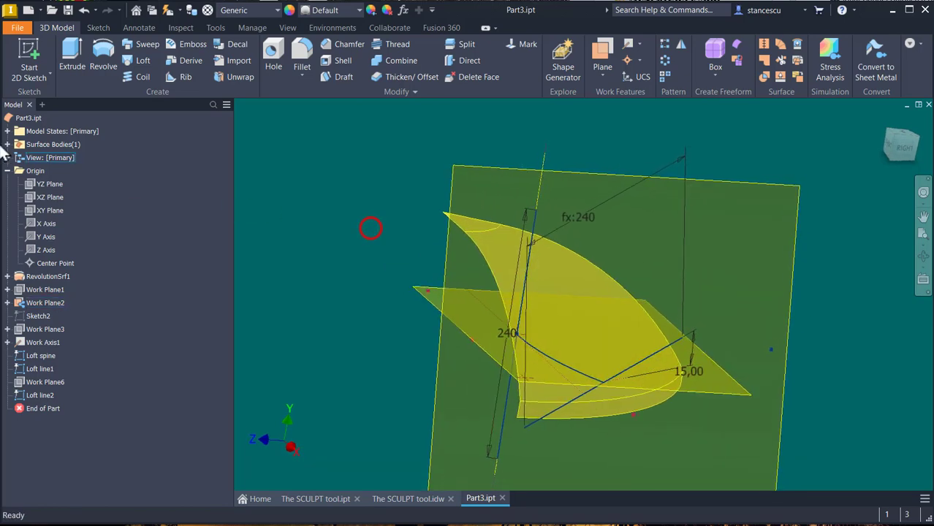
# Step: Create a surface loft between Loft line1 and Loft line2, using Loft spine as the center line
pyautogui.click(137, 60)
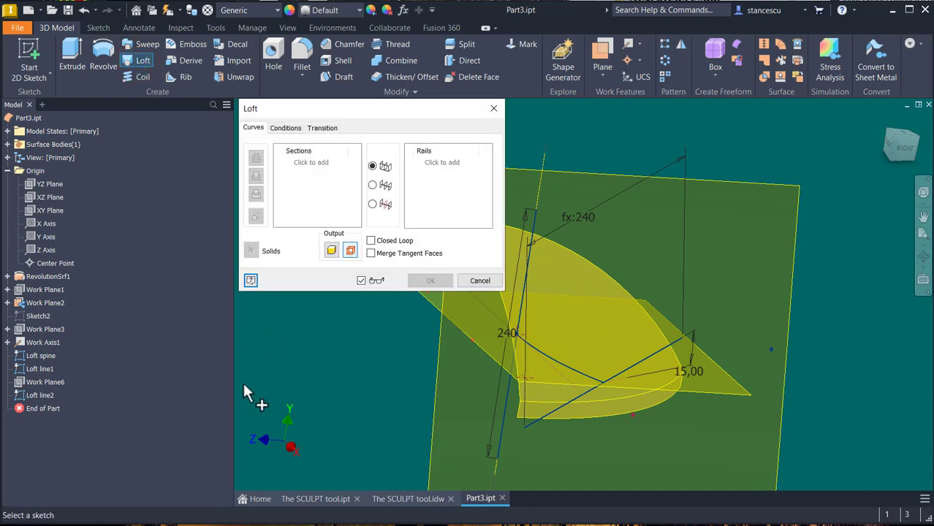
pyautogui.click(36, 369)
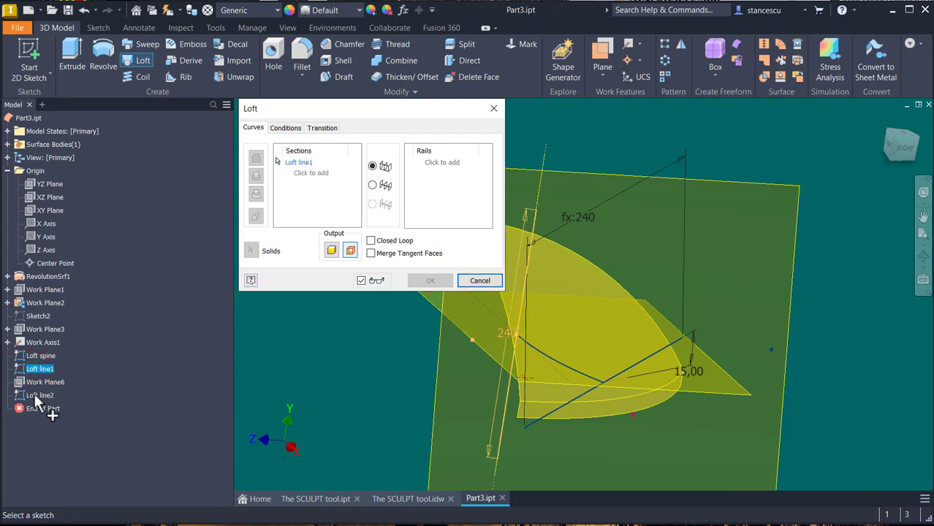
pyautogui.click(35, 396)
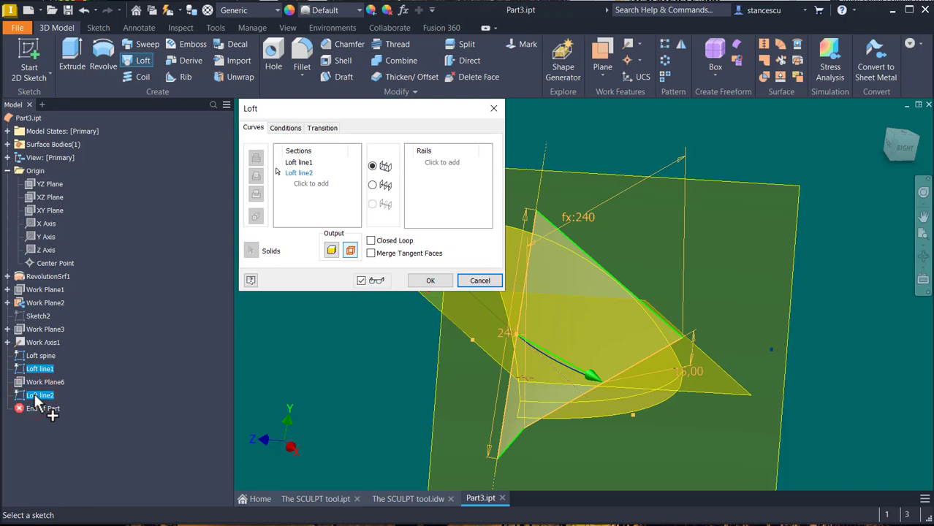
pyautogui.click(373, 186)
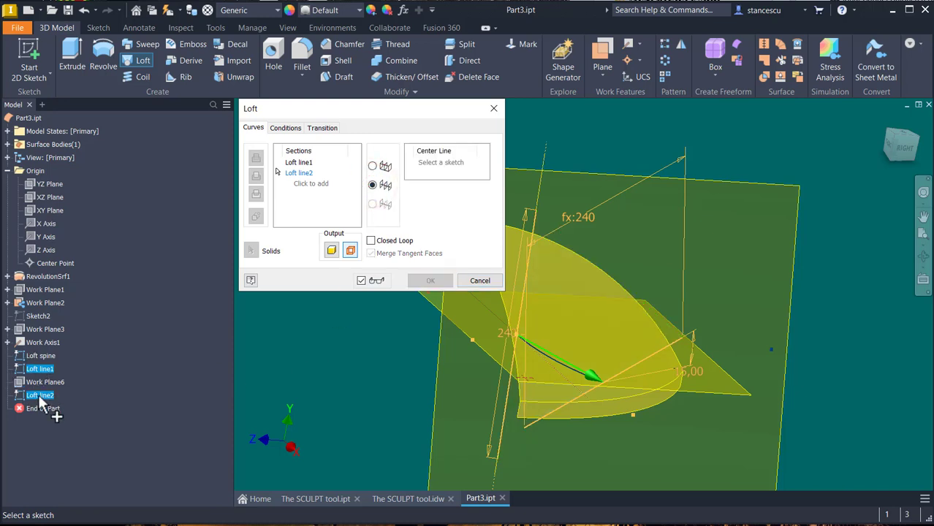
pyautogui.click(43, 355)
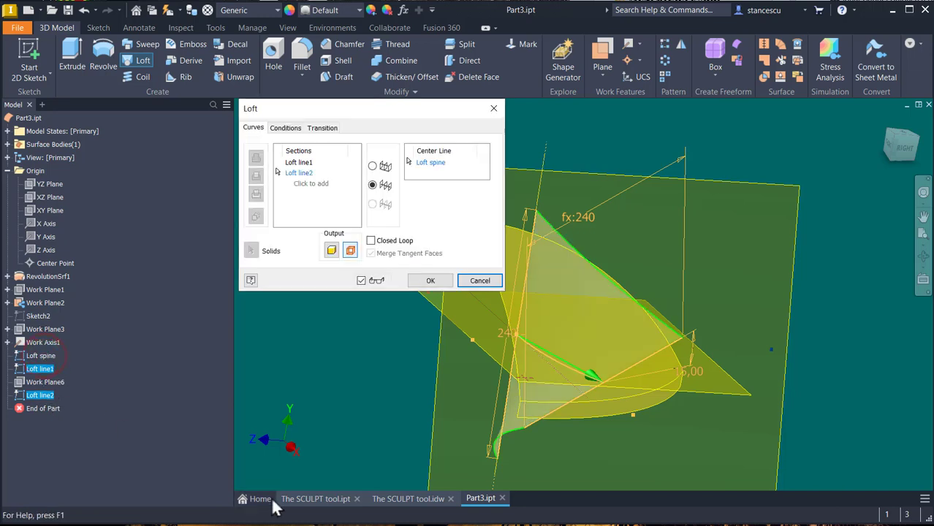
pyautogui.click(437, 282)
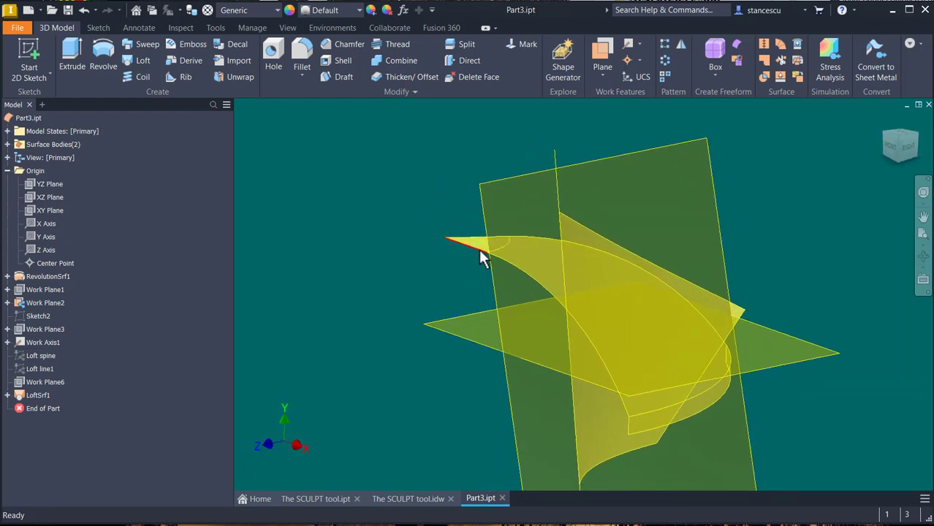
# Step: Hide surface body Srf1 and inspect the loft surface from several angles, finishing in the home view
pyautogui.rightClick(532, 265)
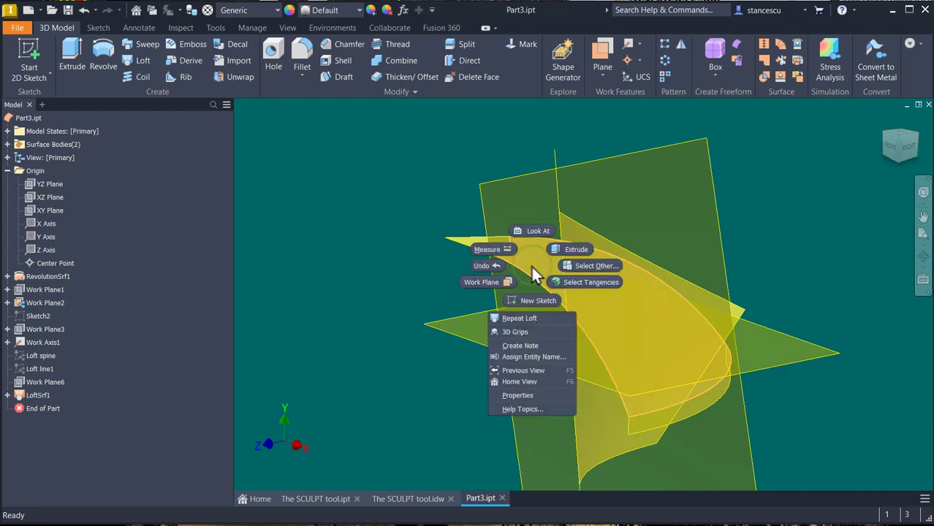
pyautogui.click(423, 250)
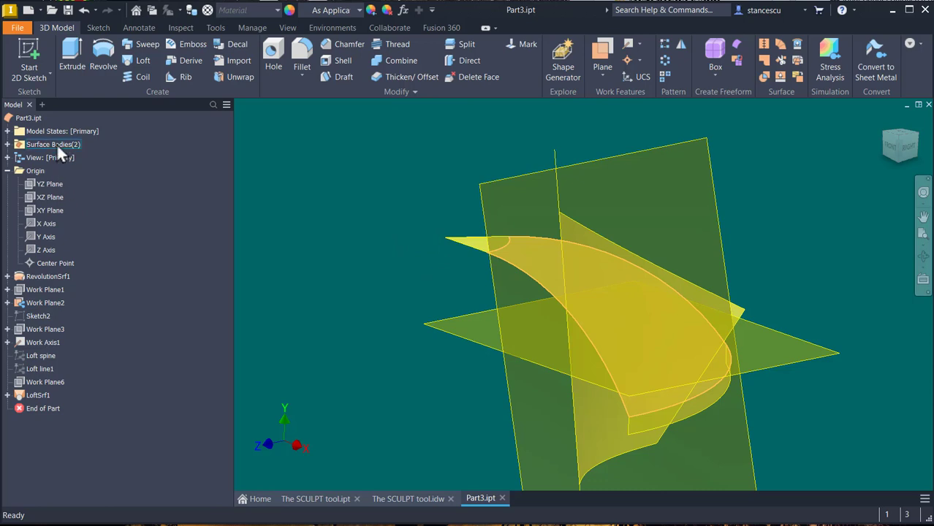
pyautogui.click(7, 144)
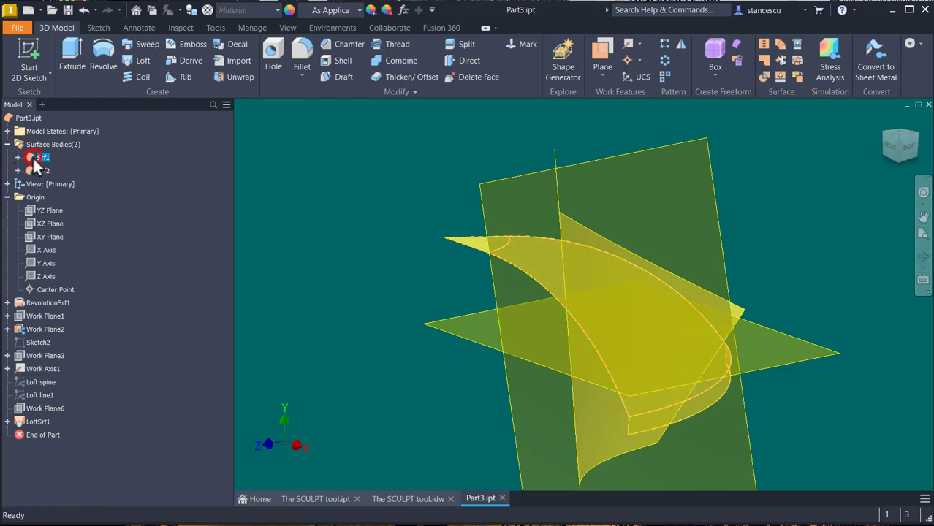
pyautogui.rightClick(35, 158)
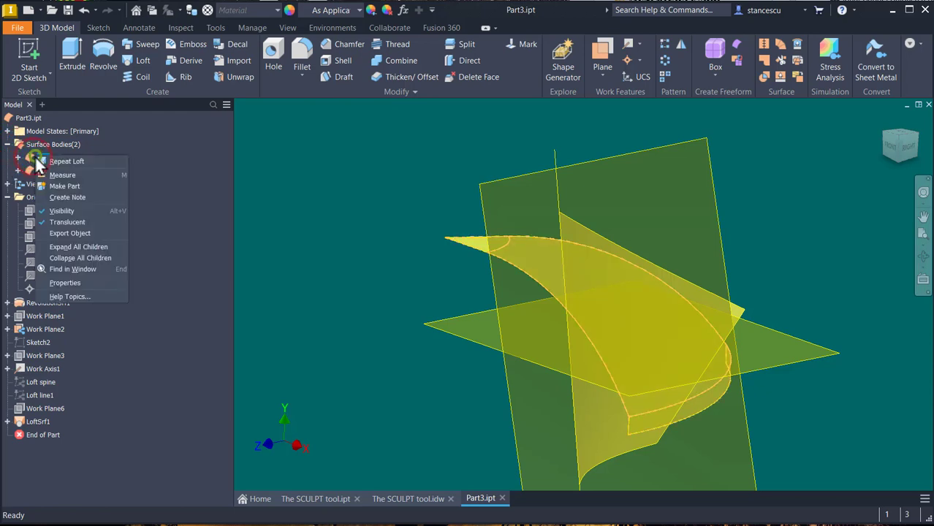
pyautogui.click(61, 210)
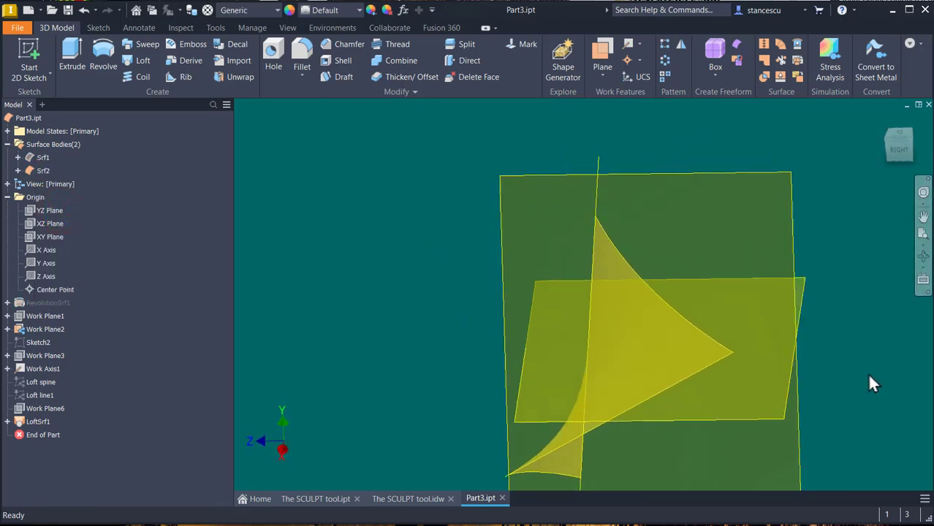
pyautogui.keyDown('shift'); pyautogui.moveTo(844, 293); pyautogui.dragTo(430, 228, button='middle'); pyautogui.keyUp('shift')
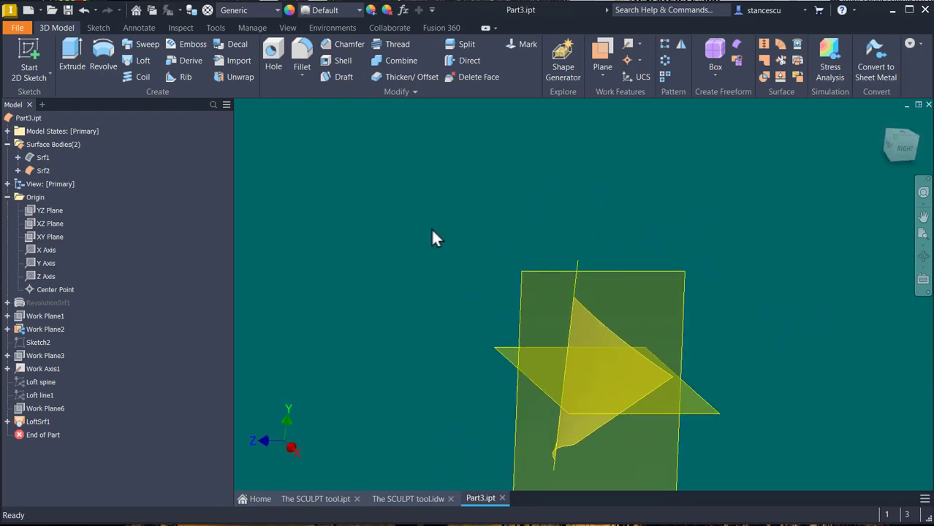
pyautogui.press('F6')
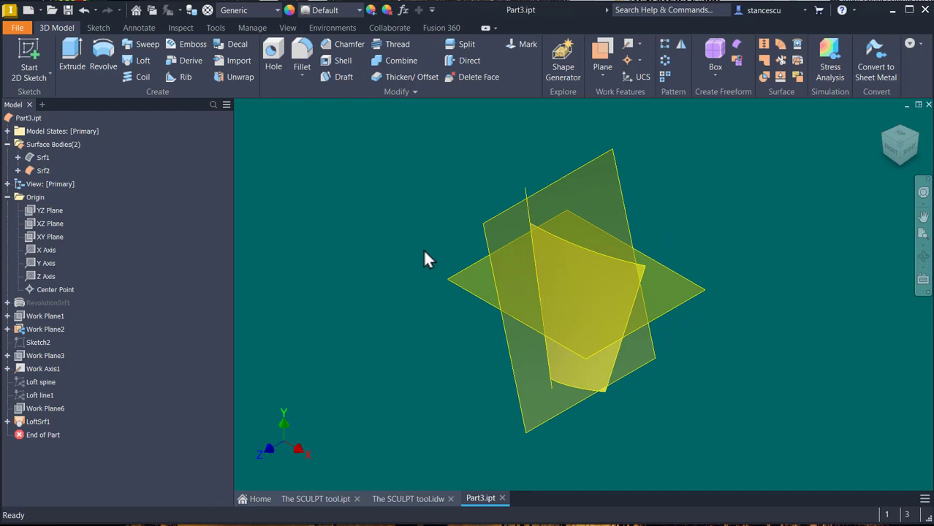
# Step: Turn the visibility of surface body Srf1 back on
pyautogui.click(44, 145)
pyautogui.rightClick(44, 145)
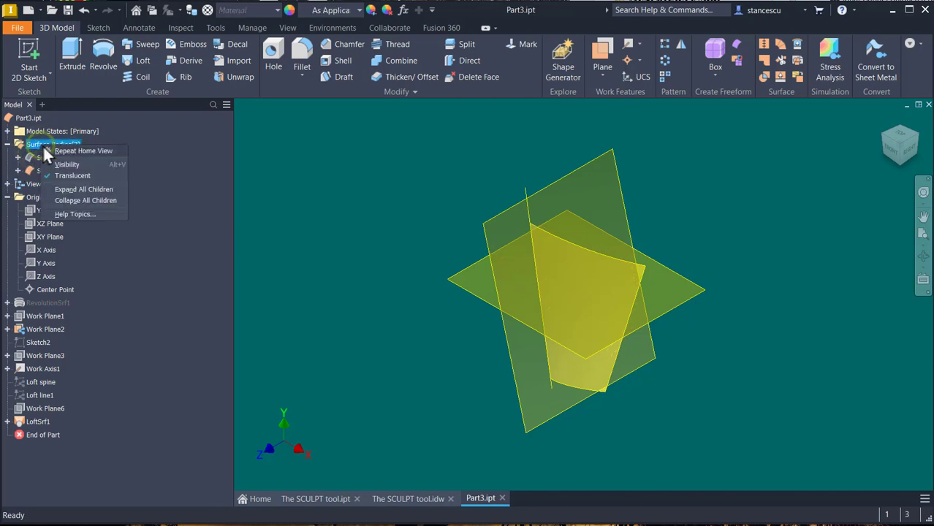
pyautogui.click(338, 167)
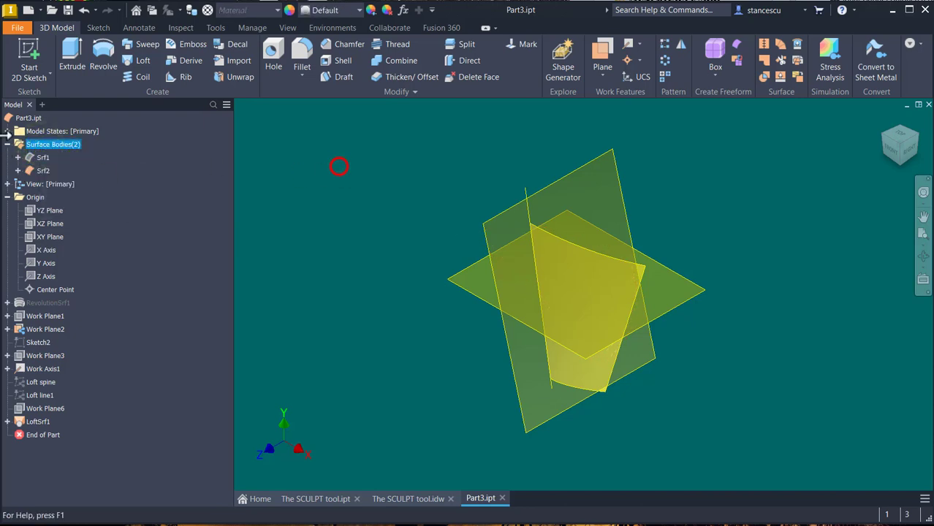
pyautogui.click(46, 159)
pyautogui.rightClick(46, 159)
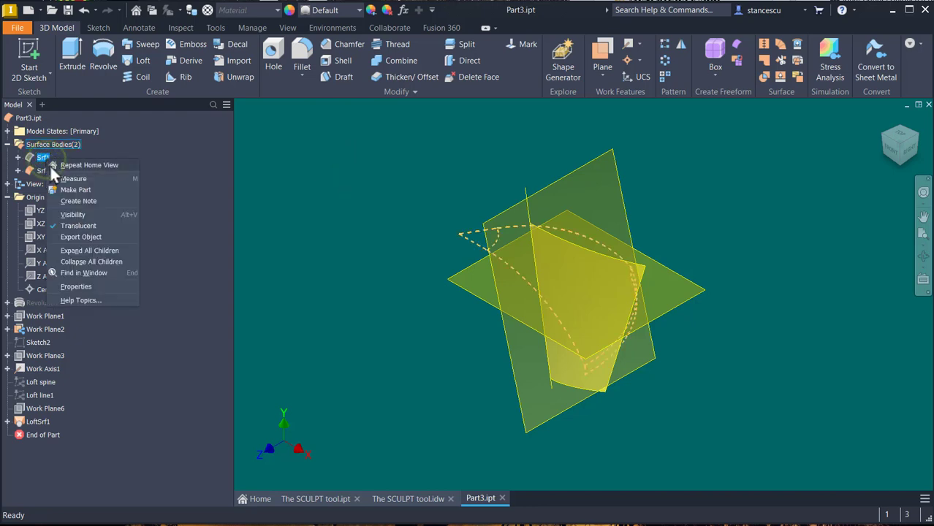
pyautogui.click(95, 214)
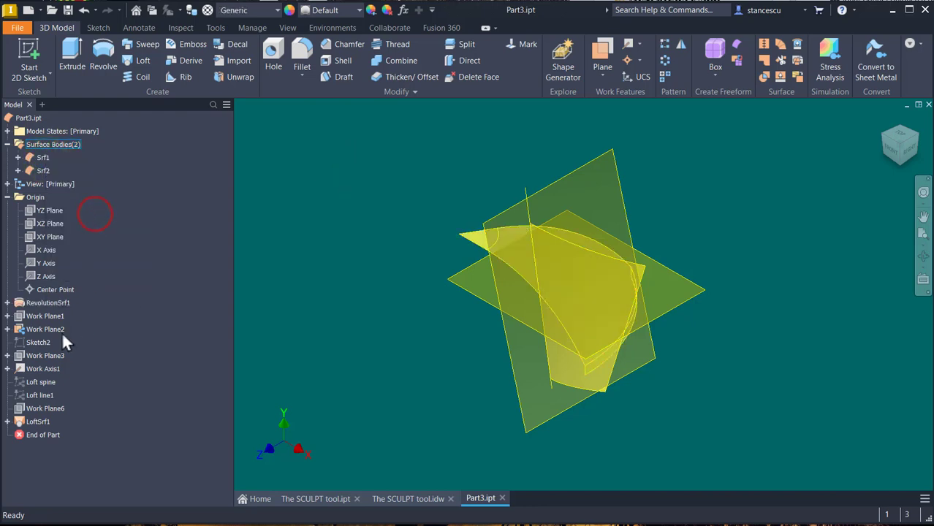
# Step: Turn on the visibility of Sketch2
pyautogui.click(40, 343)
pyautogui.rightClick(37, 343)
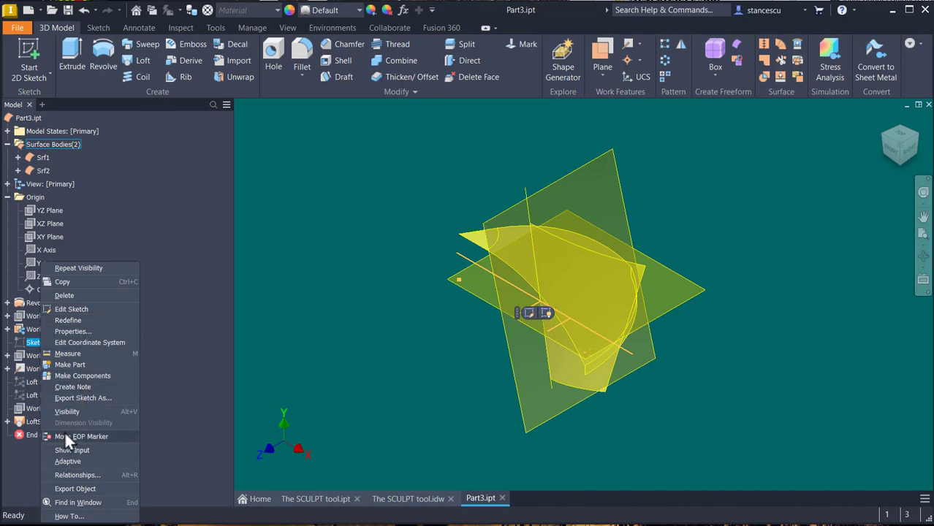
pyautogui.click(69, 409)
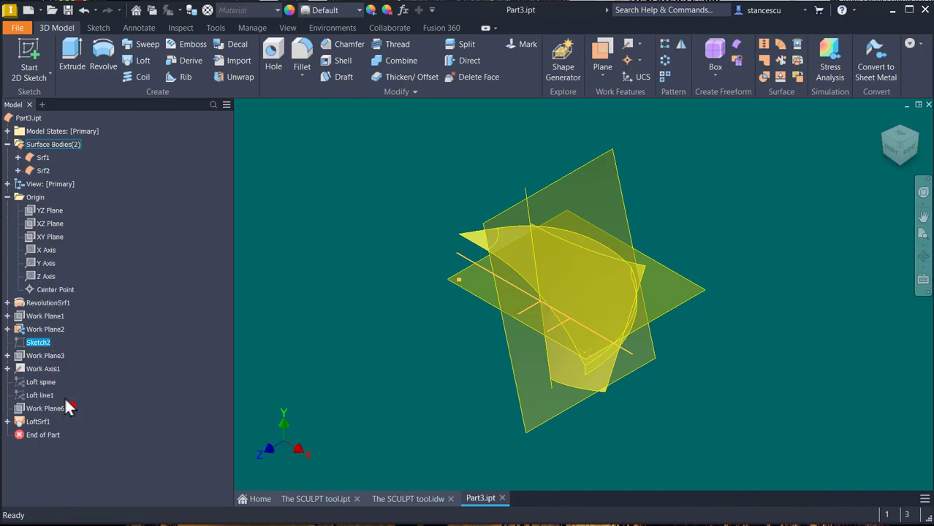
# Step: Switch to The SCULPT tool.idw and examine the pocket's inclined floor in Detail B, the plan view and the shaded view
pyautogui.click(410, 499)
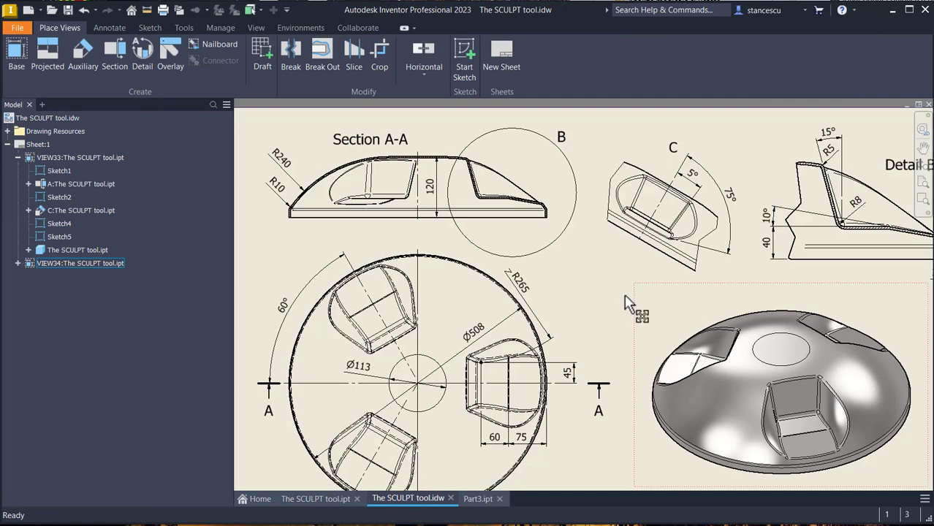
pyautogui.scroll(2, 792, 270)
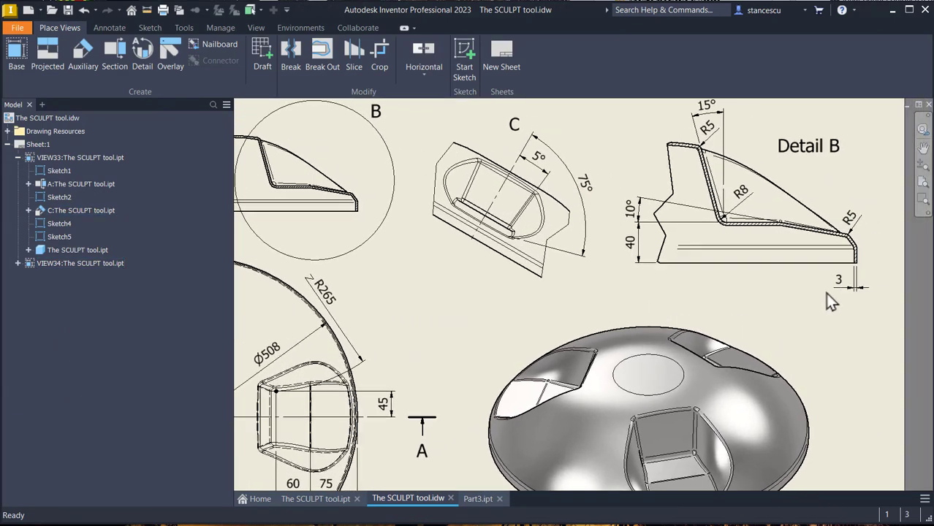
pyautogui.scroll(1, 796, 288)
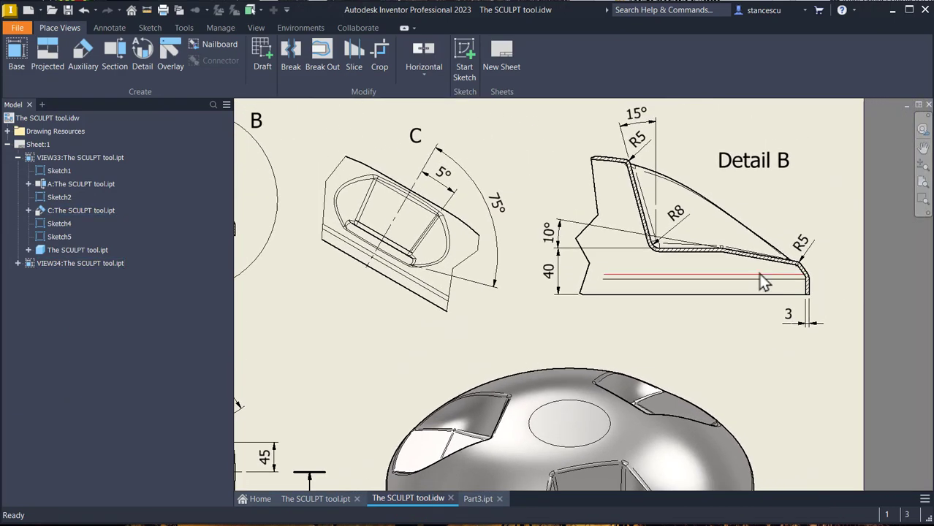
pyautogui.click(727, 253)
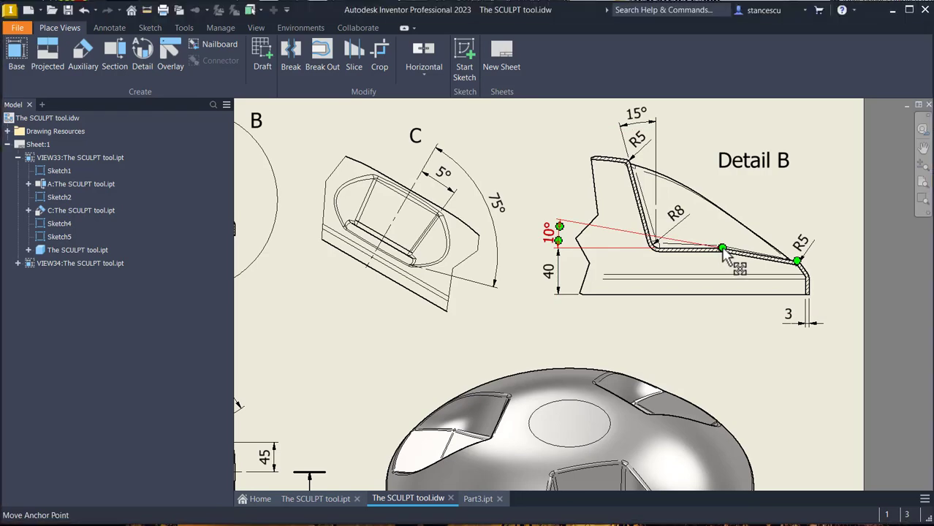
pyautogui.press('Escape')
pyautogui.scroll(-2, 501, 333)
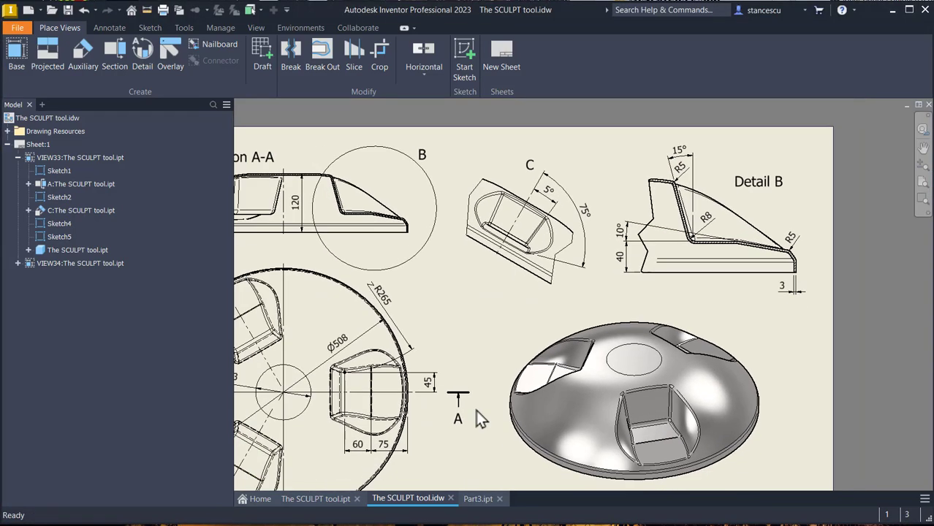
pyautogui.scroll(1, 475, 408)
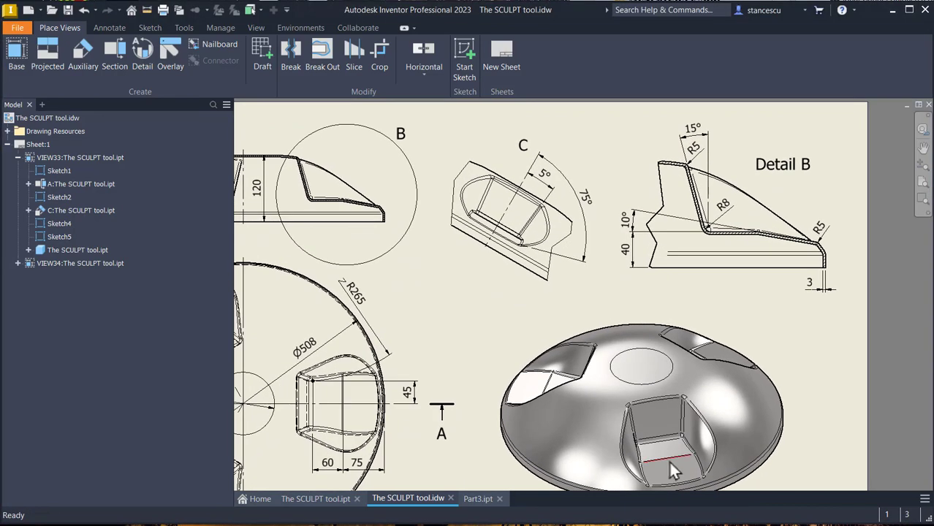
pyautogui.scroll(-1, 760, 226)
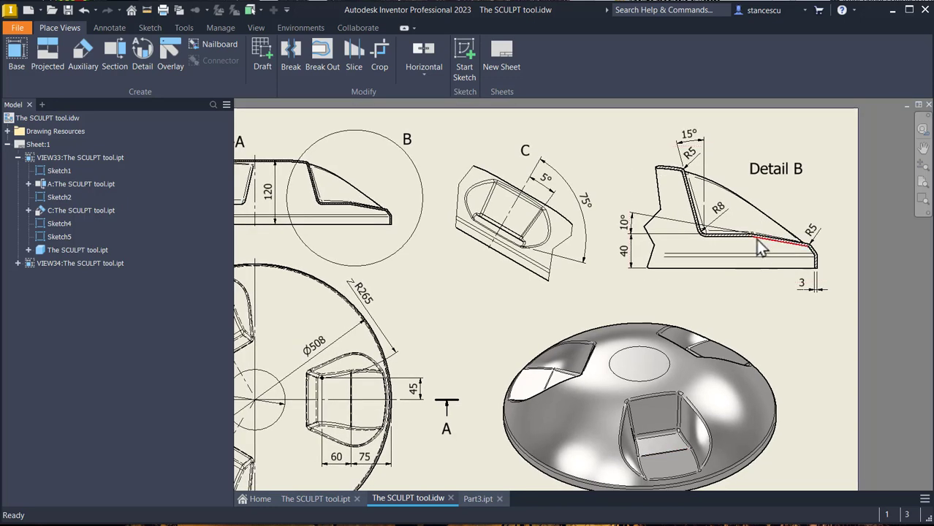
pyautogui.click(760, 249)
pyautogui.scroll(-4, 630, 247)
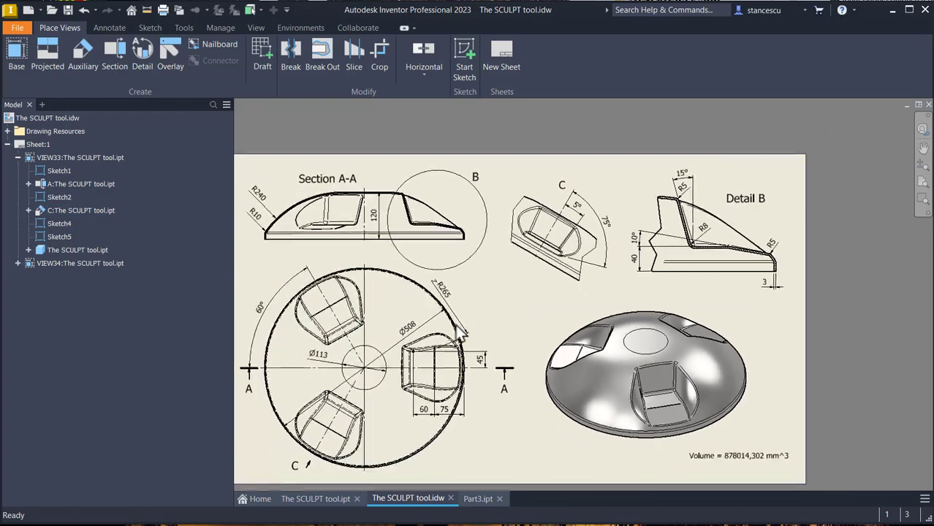
pyautogui.scroll(2, 466, 447)
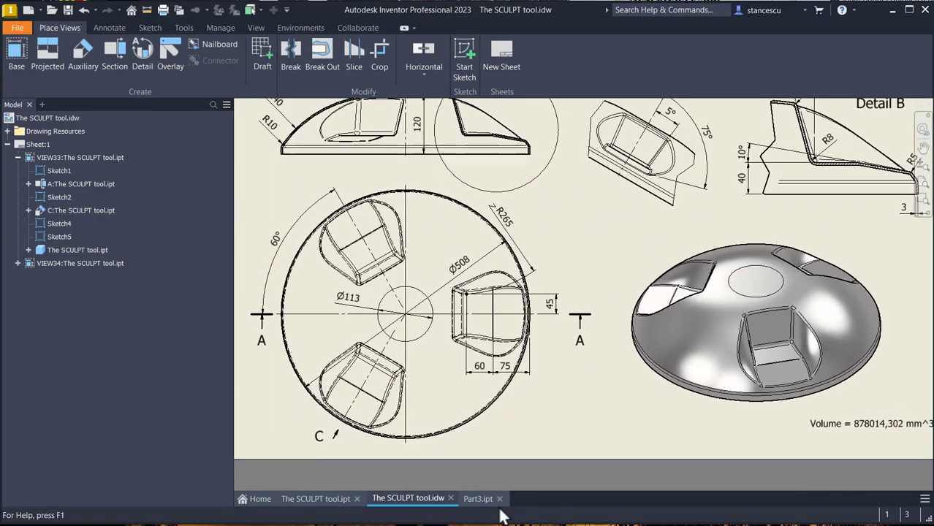
# Step: Return to Part3.ipt, turn on the visibility of Work Plane3 and restore the home view
pyautogui.click(478, 499)
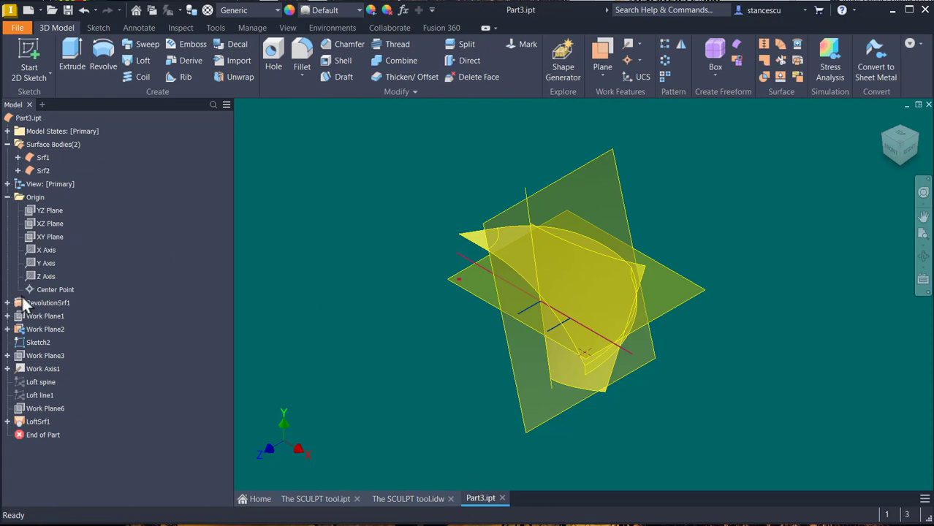
pyautogui.click(43, 355)
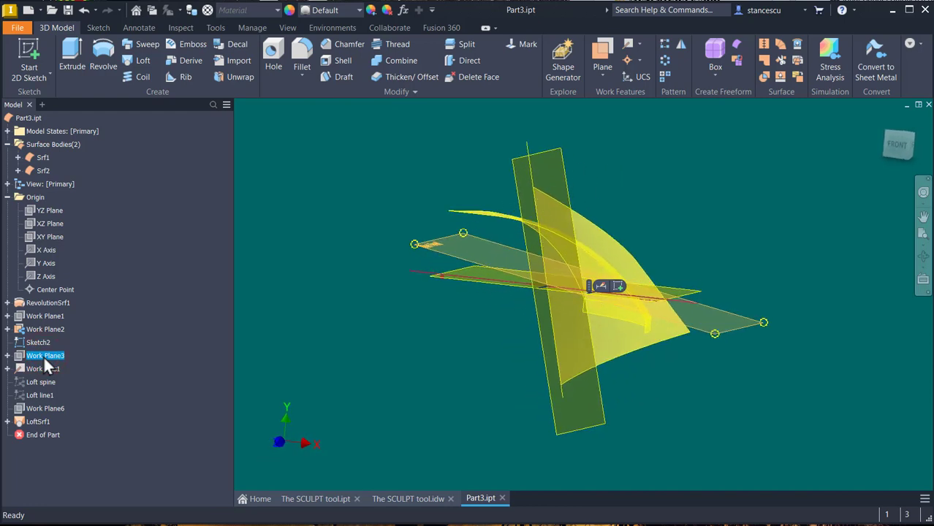
pyautogui.rightClick(43, 355)
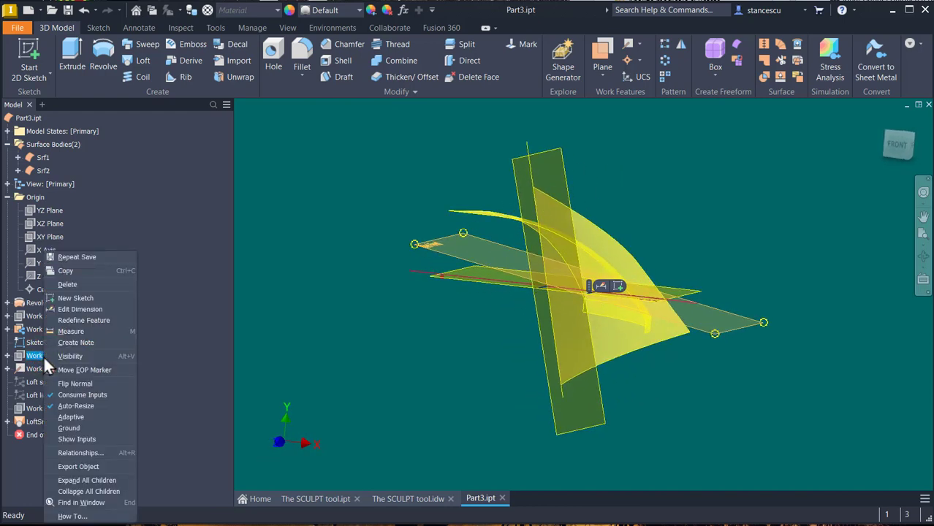
pyautogui.click(84, 355)
pyautogui.press('F6')
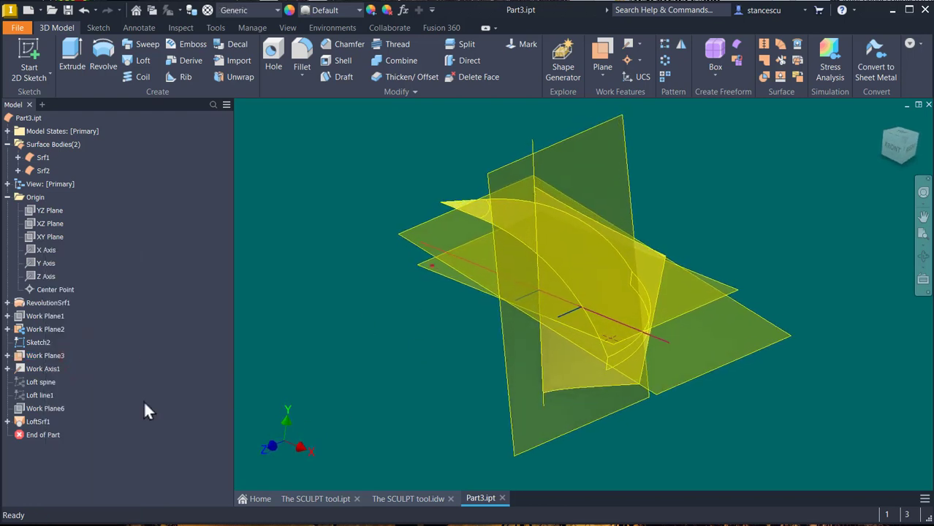
# Step: Turn off the visibility of Sketch2
pyautogui.click(38, 342)
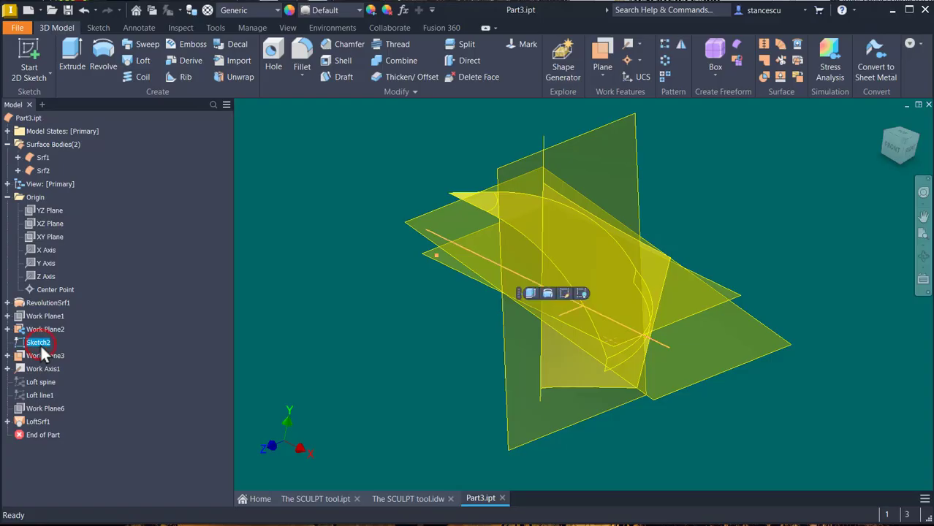
pyautogui.rightClick(40, 345)
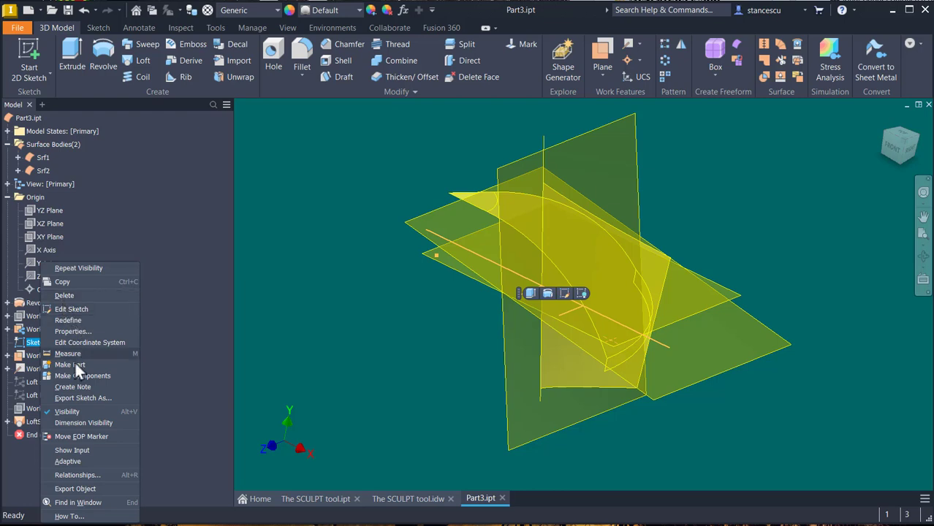
pyautogui.click(85, 413)
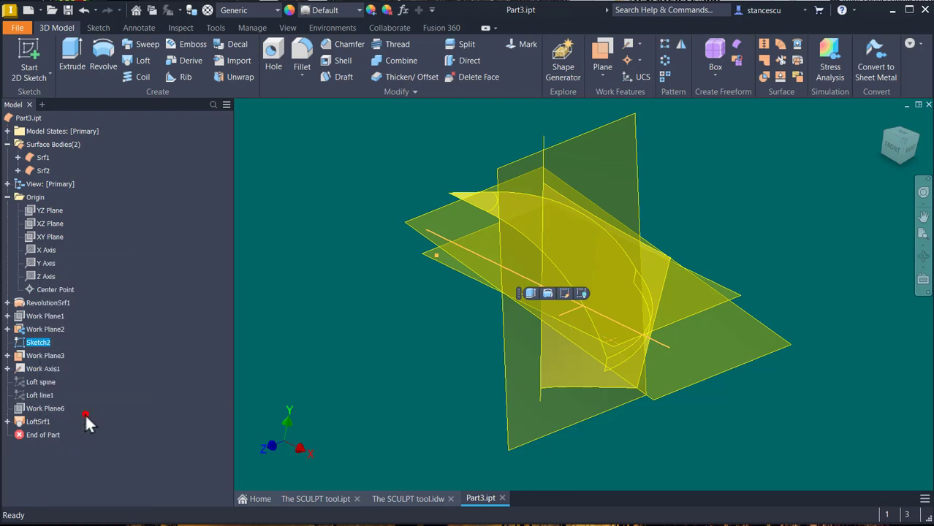
# Step: Turn on the visibility of the origin XY Plane and restore the home view
pyautogui.scroll(3, 439, 369)
pyautogui.keyDown('shift'); pyautogui.moveTo(618, 296); pyautogui.dragTo(767, 274, button='middle'); pyautogui.keyUp('shift')
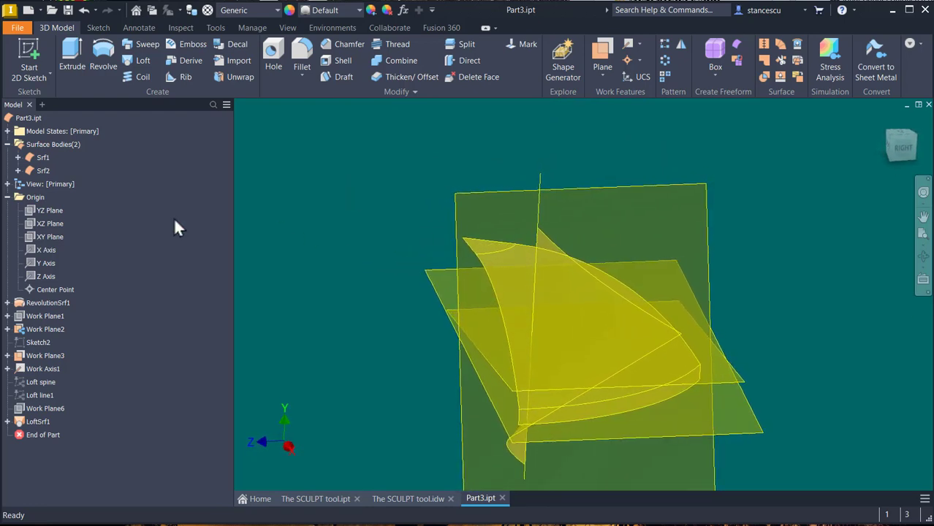
pyautogui.click(45, 234)
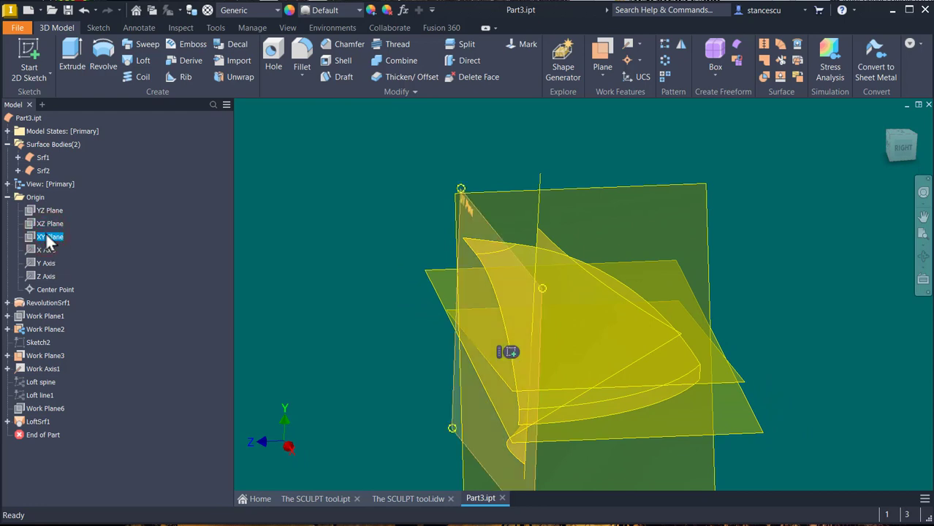
pyautogui.rightClick(45, 234)
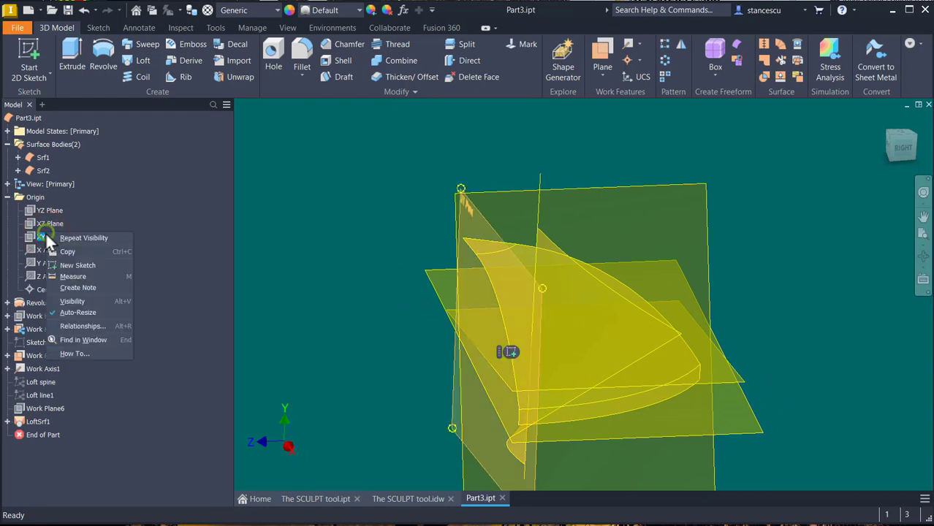
pyautogui.click(76, 301)
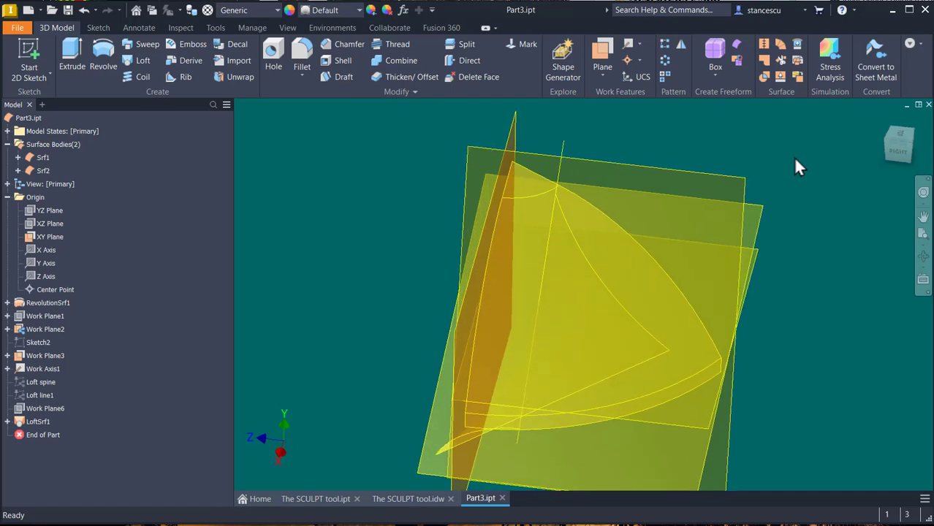
pyautogui.press('F6')
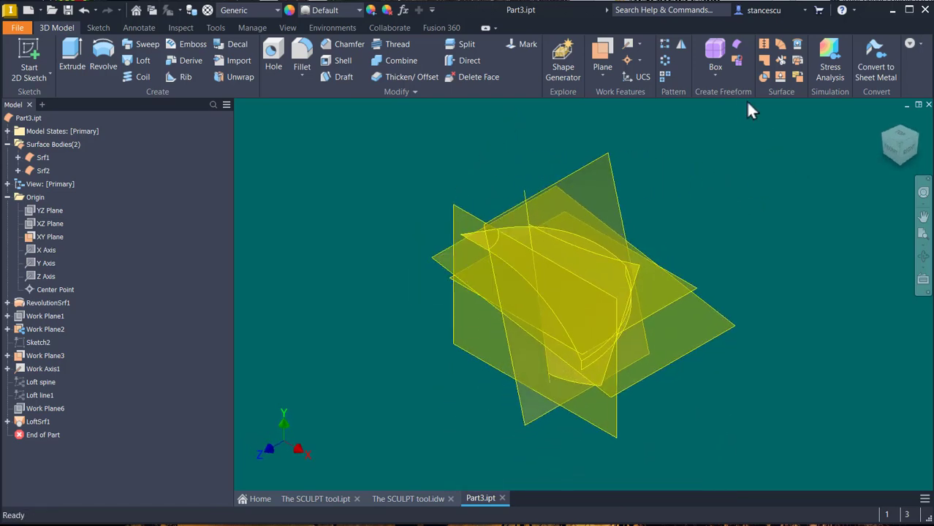
# Step: Start a Sculpt bounded by Work Plane4, Work Plane3, Work Plane2, the XY Plane, the revolved surface and the lofted surface
pyautogui.click(763, 74)
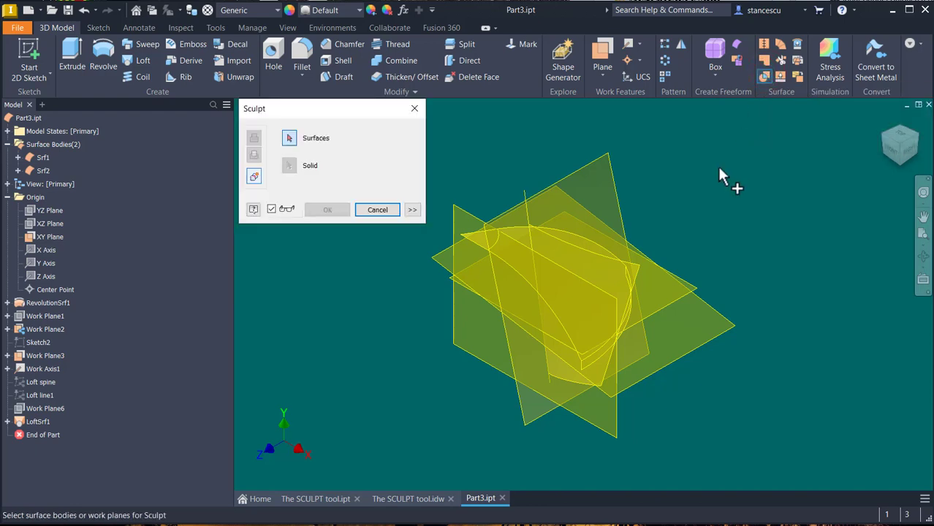
pyautogui.click(611, 184)
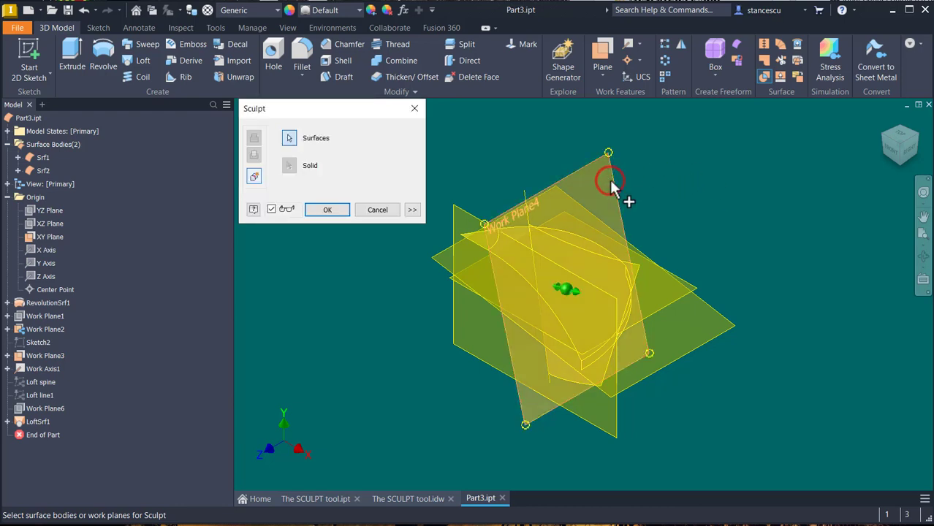
pyautogui.click(725, 323)
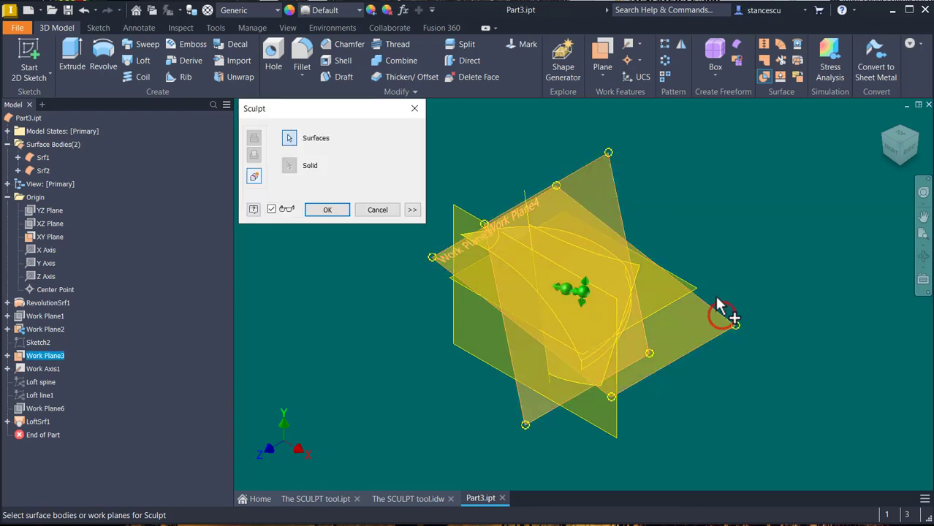
pyautogui.click(694, 290)
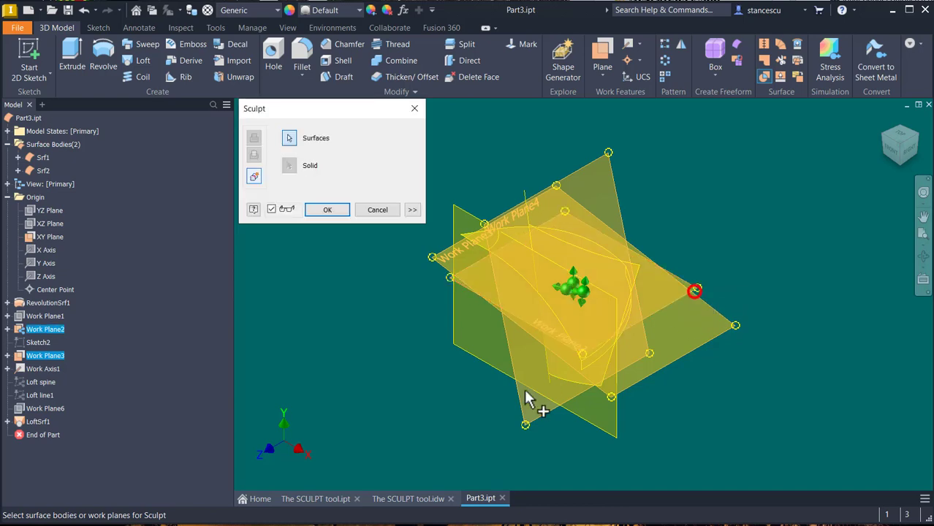
pyautogui.moveTo(262, 326)
pyautogui.keyDown('shift'); pyautogui.mouseDown(button='middle')
pyautogui.moveTo(344, 394)
pyautogui.moveTo(472, 376)
pyautogui.mouseUp(button='middle'); pyautogui.keyUp('shift')
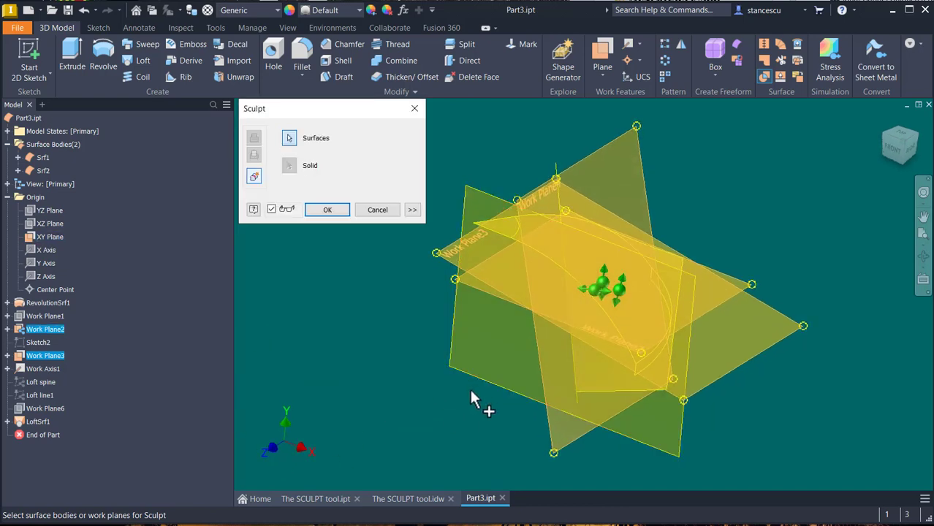
pyautogui.click(472, 376)
pyautogui.moveTo(403, 418)
pyautogui.keyDown('shift'); pyautogui.mouseDown(button='middle')
pyautogui.moveTo(753, 217)
pyautogui.moveTo(787, 235)
pyautogui.moveTo(752, 135)
pyautogui.moveTo(643, 205)
pyautogui.moveTo(634, 223)
pyautogui.mouseUp(button='middle'); pyautogui.keyUp('shift')
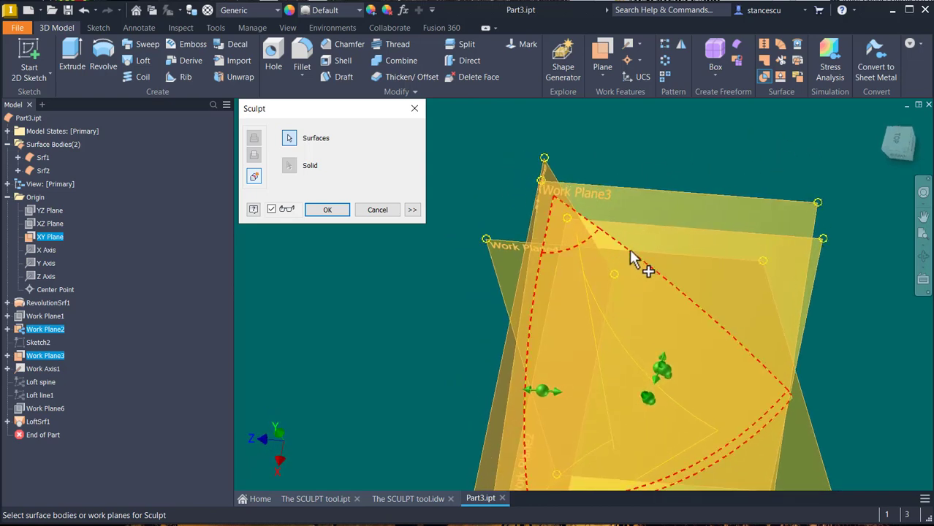
pyautogui.click(619, 243)
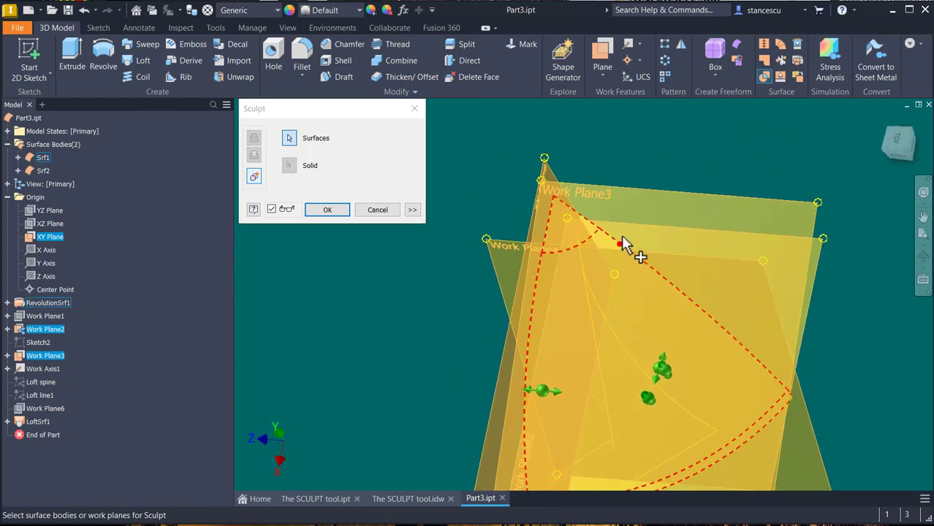
pyautogui.moveTo(702, 192)
pyautogui.keyDown('shift'); pyautogui.mouseDown(button='middle')
pyautogui.moveTo(757, 146)
pyautogui.moveTo(797, 246)
pyautogui.moveTo(777, 219)
pyautogui.mouseUp(button='middle'); pyautogui.keyUp('shift')
pyautogui.scroll(5, 688, 202)
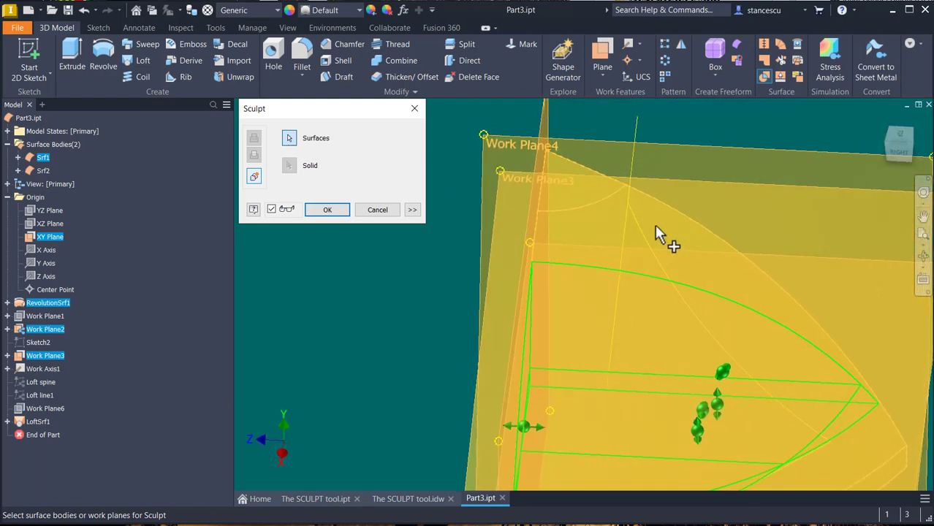
pyautogui.keyDown('shift'); pyautogui.moveTo(655, 227); pyautogui.dragTo(507, 409, button='middle'); pyautogui.keyUp('shift')
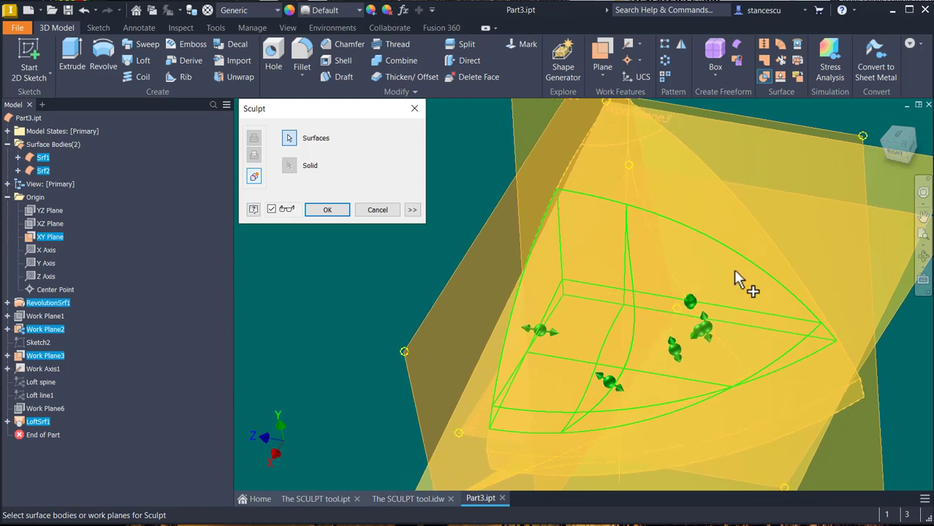
# Step: Limit the Sculpt to the XY Plane side of the lofted surface and create the solid
pyautogui.scroll(5, 701, 354)
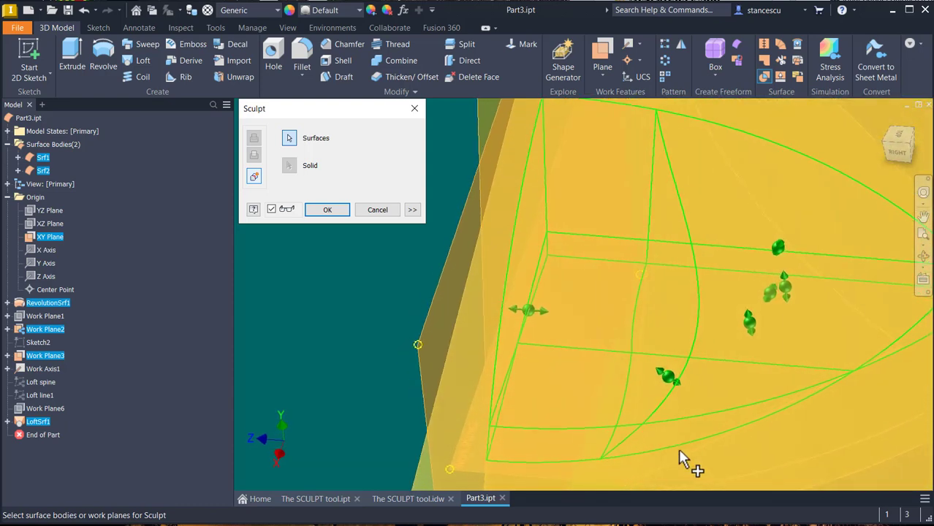
pyautogui.scroll(-3, 680, 457)
pyautogui.moveTo(682, 461)
pyautogui.keyDown('shift'); pyautogui.mouseDown(button='middle')
pyautogui.moveTo(724, 423)
pyautogui.moveTo(699, 388)
pyautogui.mouseUp(button='middle'); pyautogui.keyUp('shift')
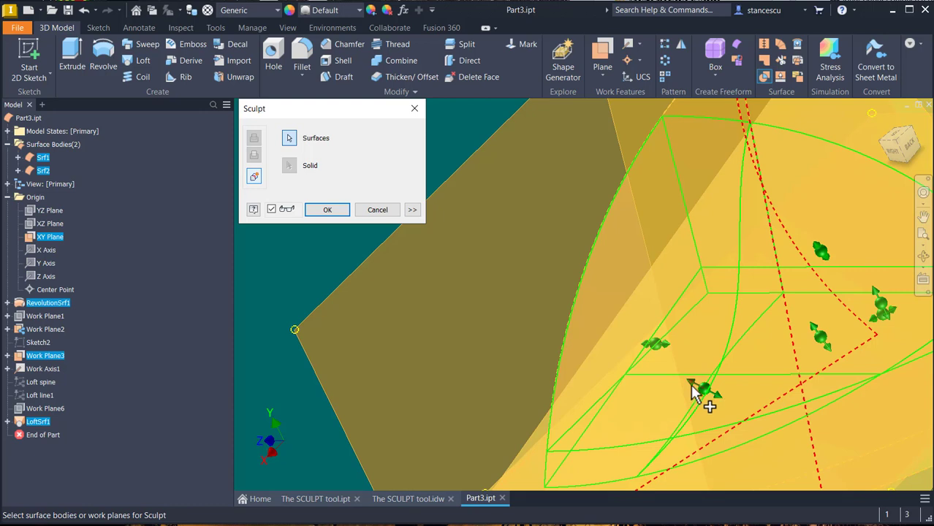
pyautogui.moveTo(690, 384)
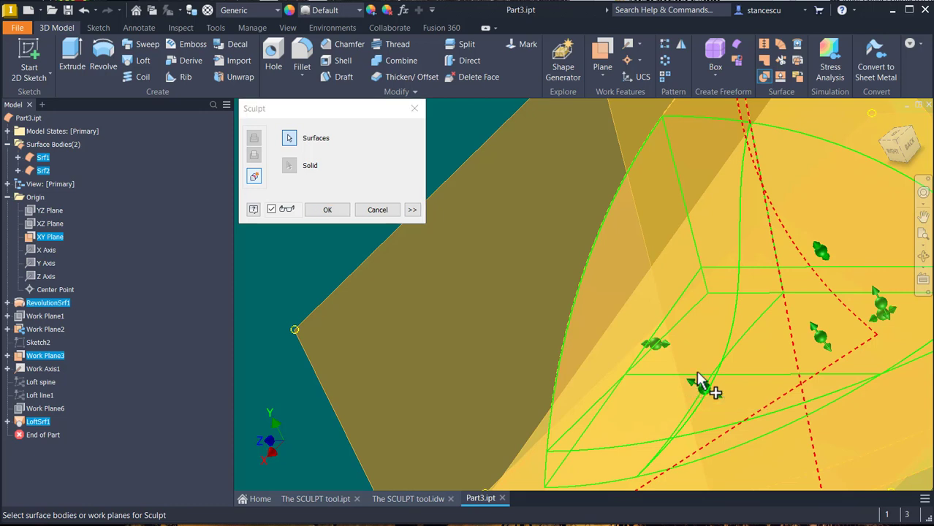
pyautogui.click(692, 383)
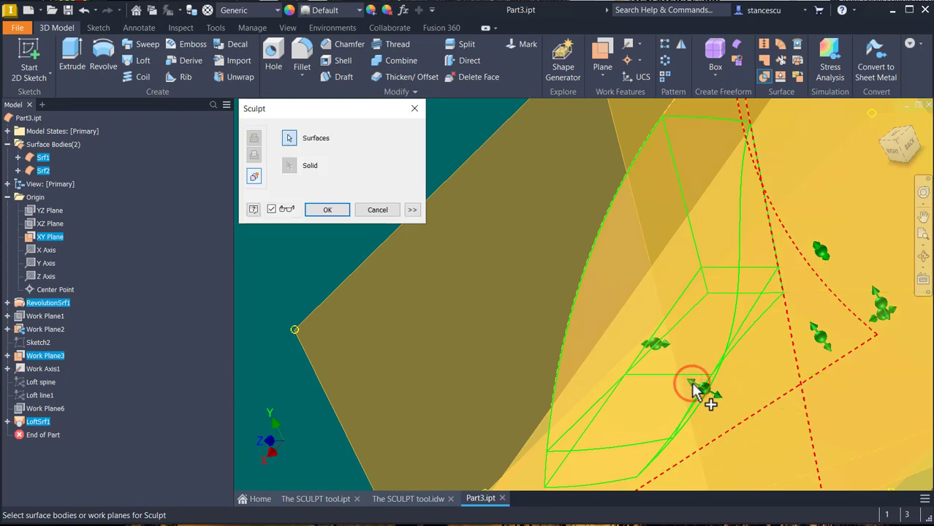
pyautogui.keyDown('shift'); pyautogui.moveTo(591, 479); pyautogui.dragTo(702, 233, button='middle'); pyautogui.keyUp('shift')
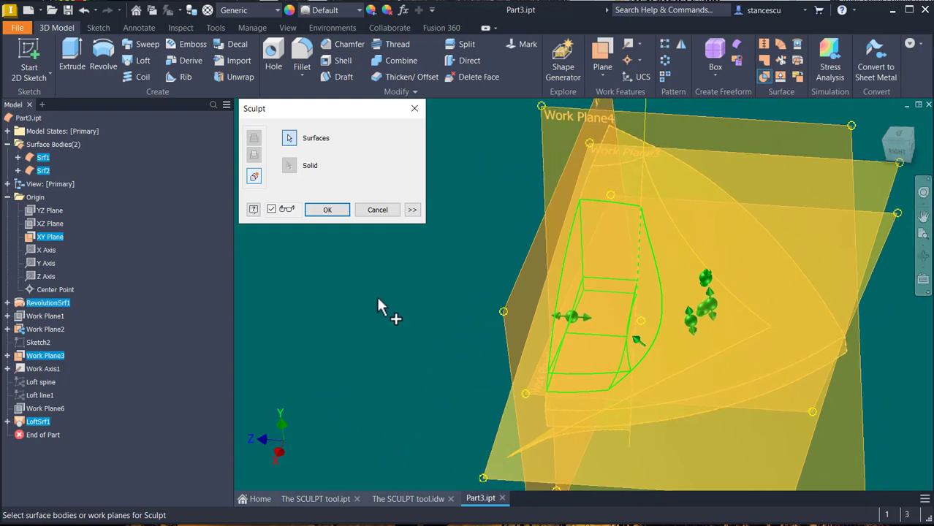
pyautogui.click(347, 207)
# Step: Turn off the visibility of Work Plane4 and the XY Plane
pyautogui.moveTo(325, 284)
pyautogui.keyDown('shift'); pyautogui.mouseDown(button='middle')
pyautogui.moveTo(313, 323)
pyautogui.moveTo(527, 305)
pyautogui.moveTo(760, 211)
pyautogui.moveTo(756, 173)
pyautogui.moveTo(671, 146)
pyautogui.moveTo(684, 188)
pyautogui.moveTo(694, 171)
pyautogui.mouseUp(button='middle'); pyautogui.keyUp('shift')
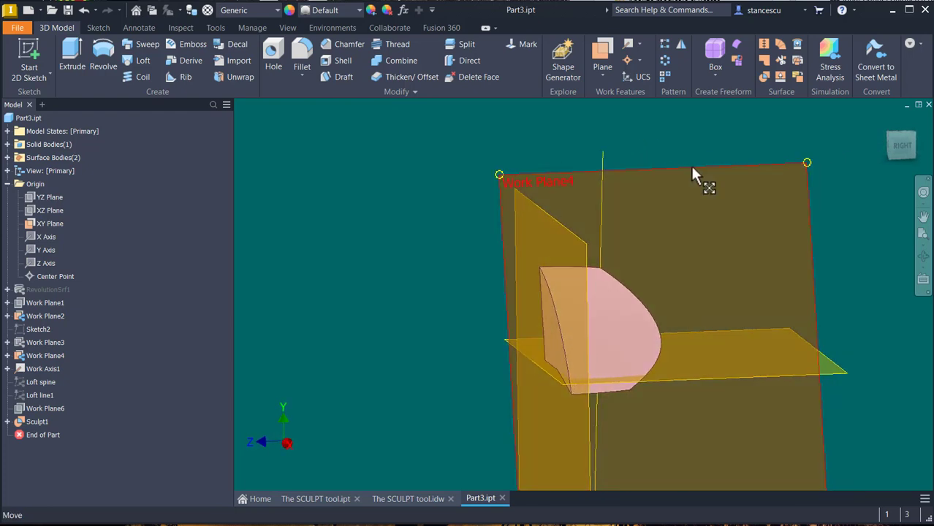
pyautogui.rightClick(693, 175)
pyautogui.click(717, 185)
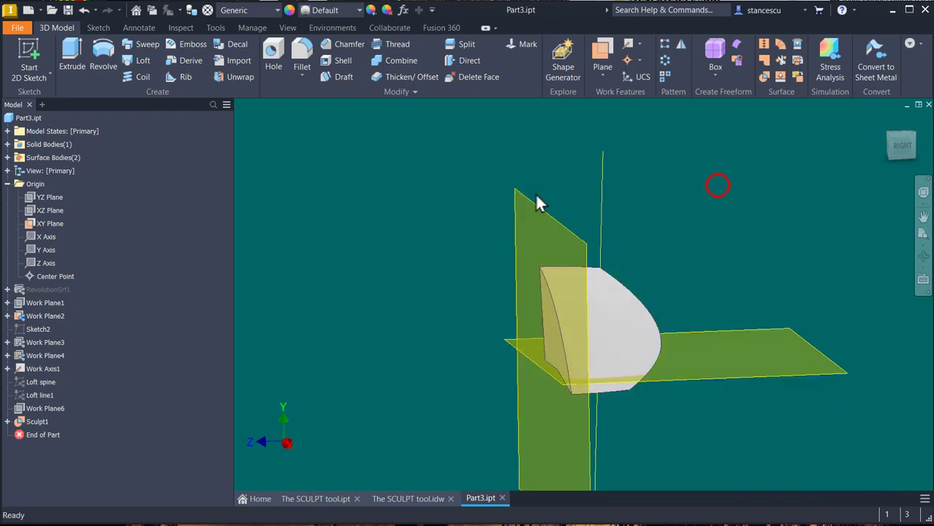
pyautogui.click(529, 198)
pyautogui.rightClick(528, 199)
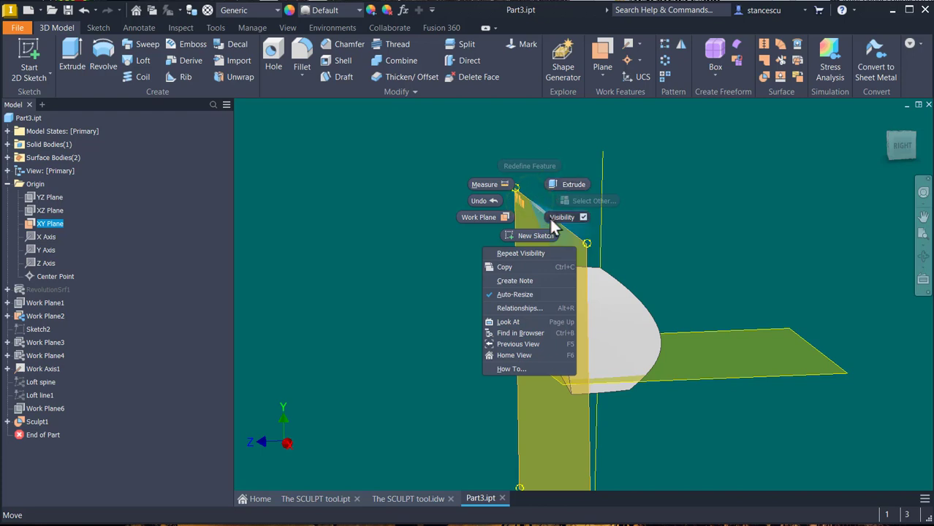
pyautogui.click(549, 218)
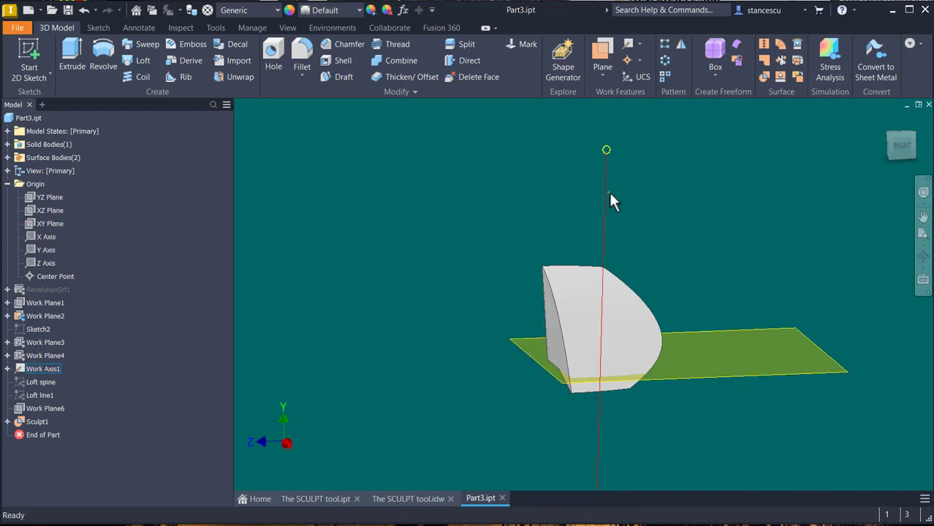
# Step: Turn off the visibility of Work Axis1 and Work Plane2, and restore the home view
pyautogui.rightClick(611, 194)
pyautogui.click(645, 211)
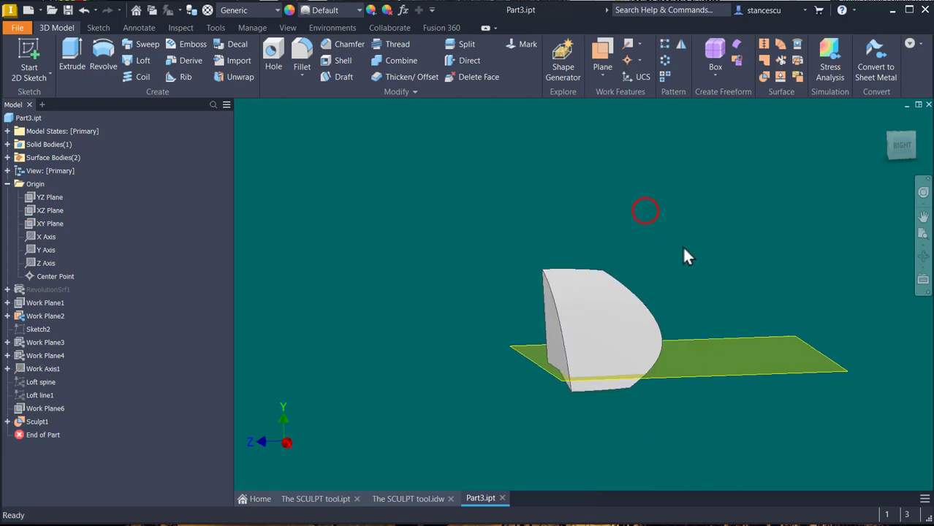
pyautogui.keyDown('shift'); pyautogui.moveTo(687, 256); pyautogui.dragTo(712, 336, button='middle'); pyautogui.keyUp('shift')
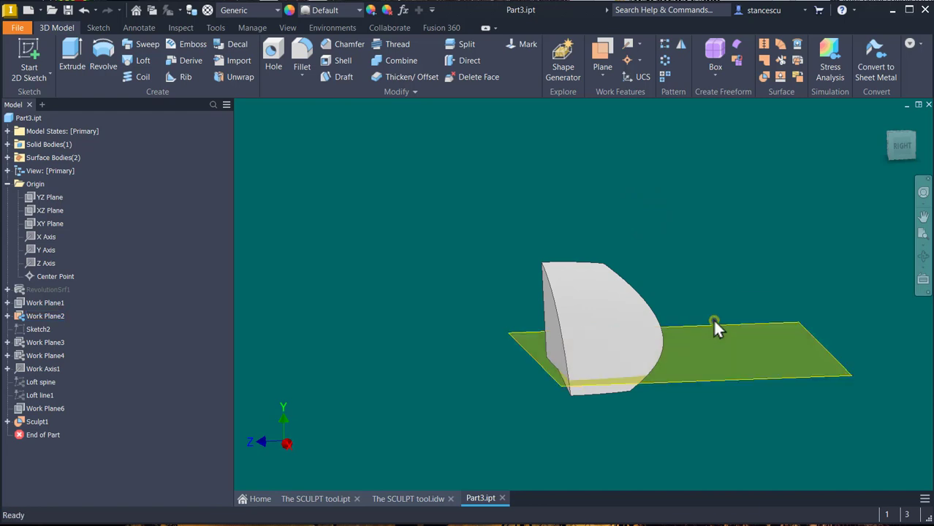
pyautogui.rightClick(714, 323)
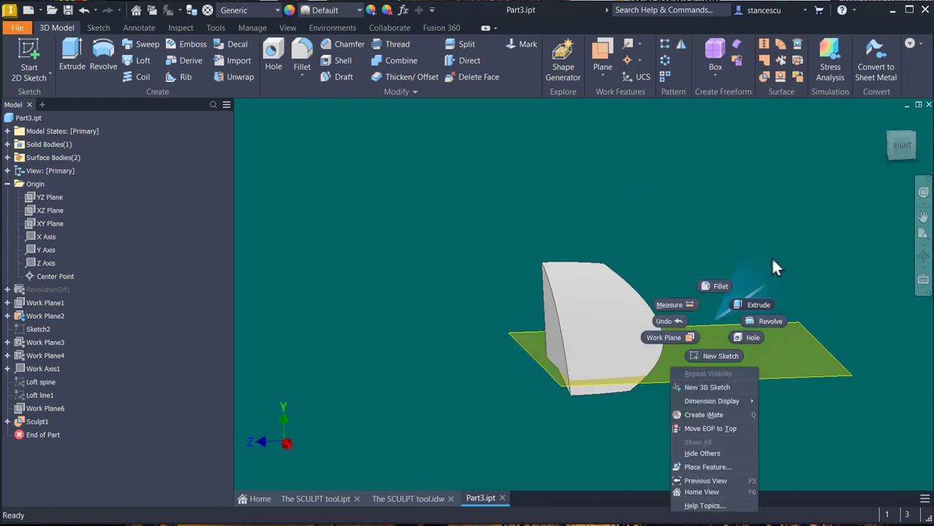
pyautogui.press('Escape')
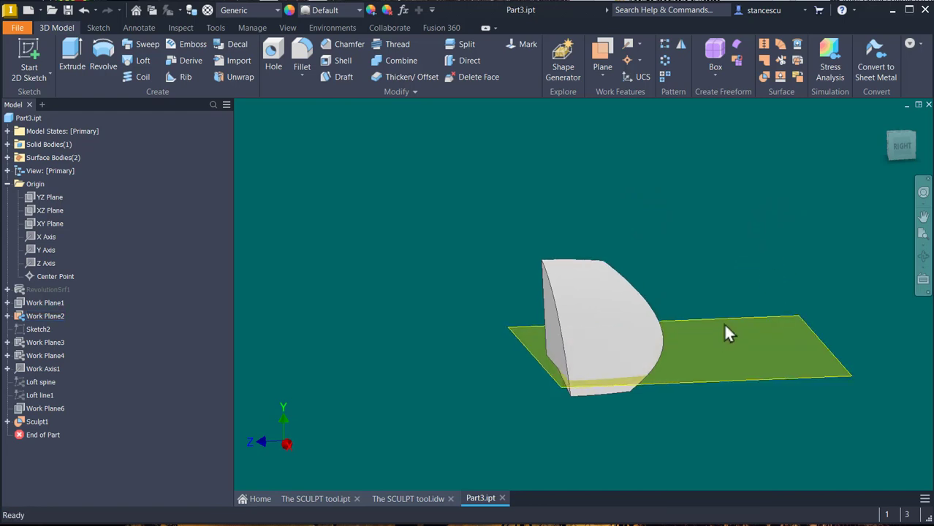
pyautogui.click(724, 326)
pyautogui.rightClick(726, 323)
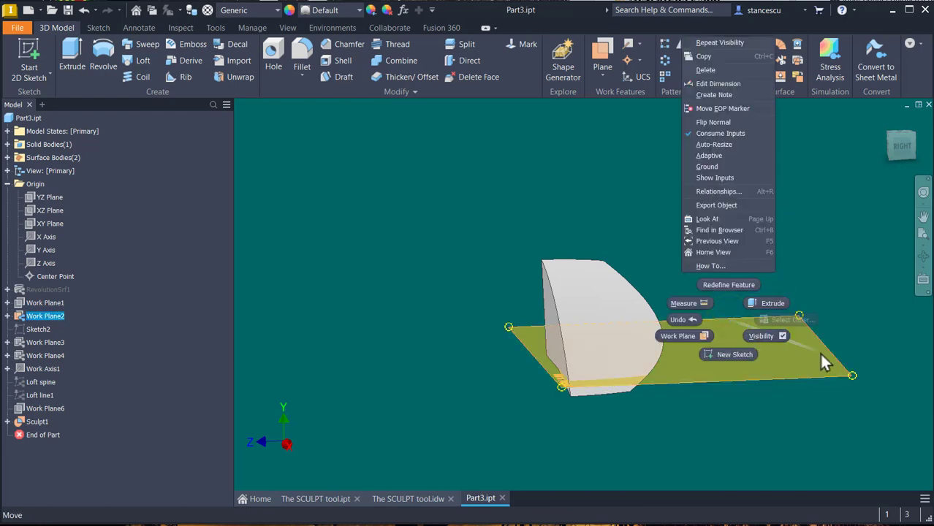
pyautogui.click(753, 337)
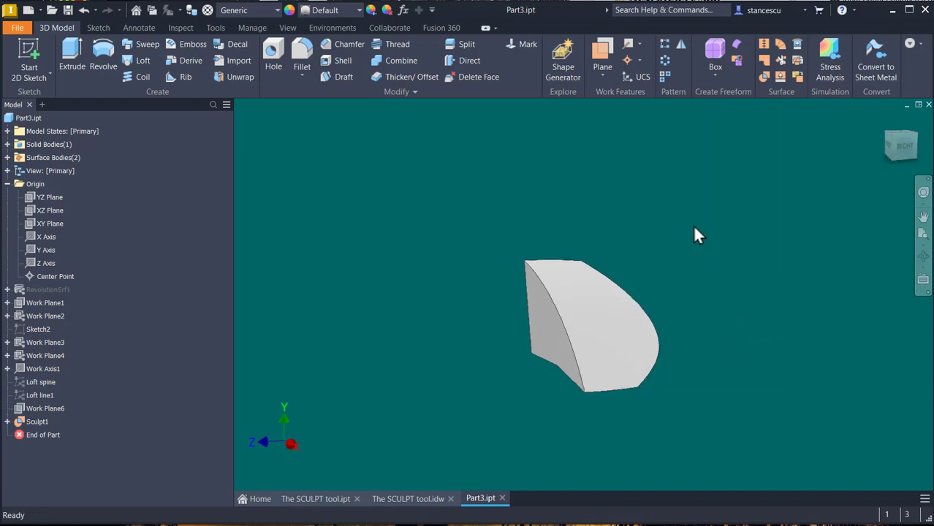
pyautogui.press('F6')
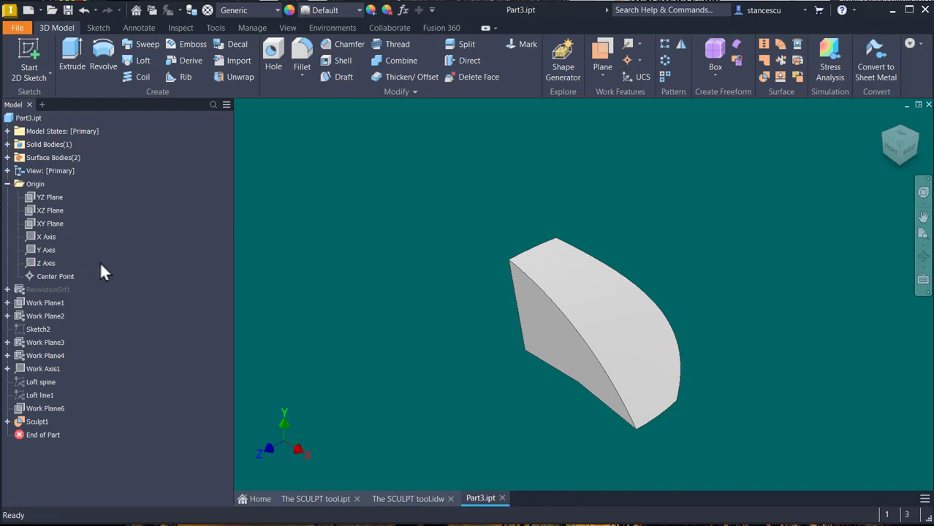
pyautogui.click(40, 289)
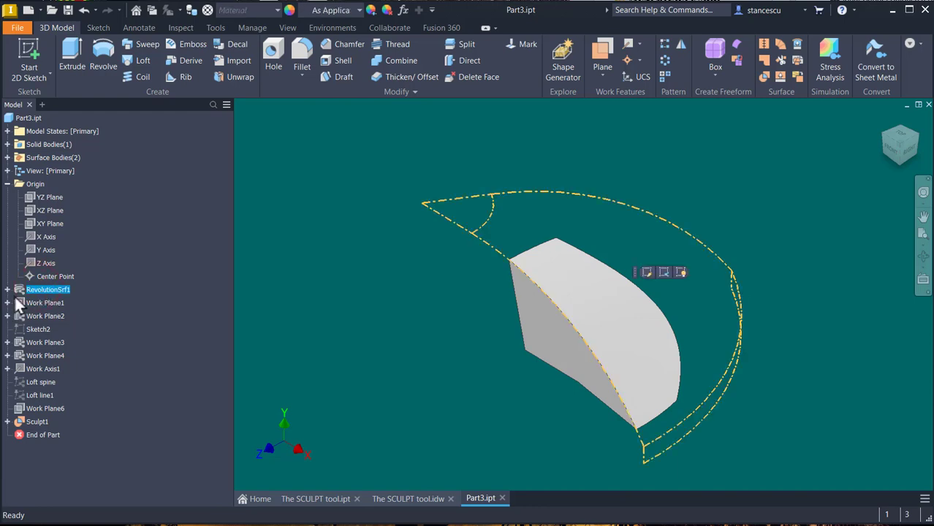
pyautogui.doubleClick(21, 290)
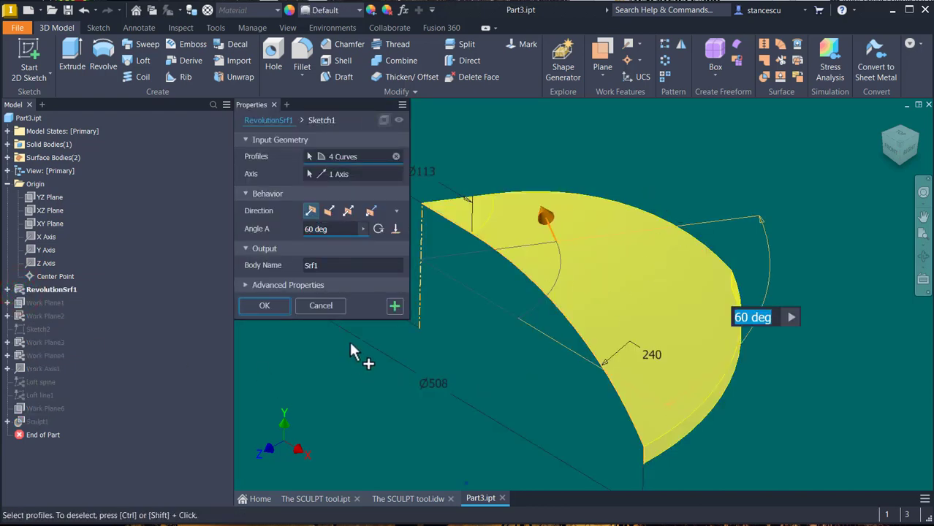
pyautogui.click(330, 305)
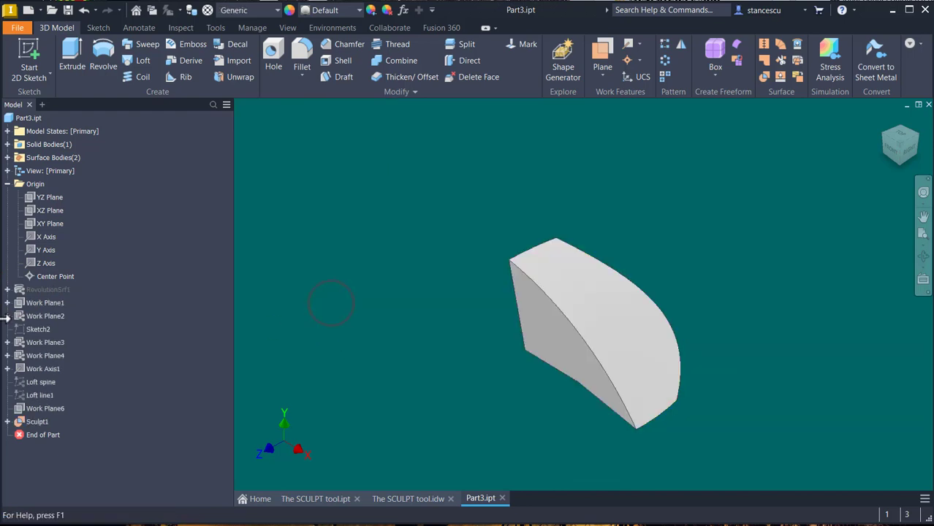
# Step: Copy Sketch1 from under the revolved surface
pyautogui.click(10, 290)
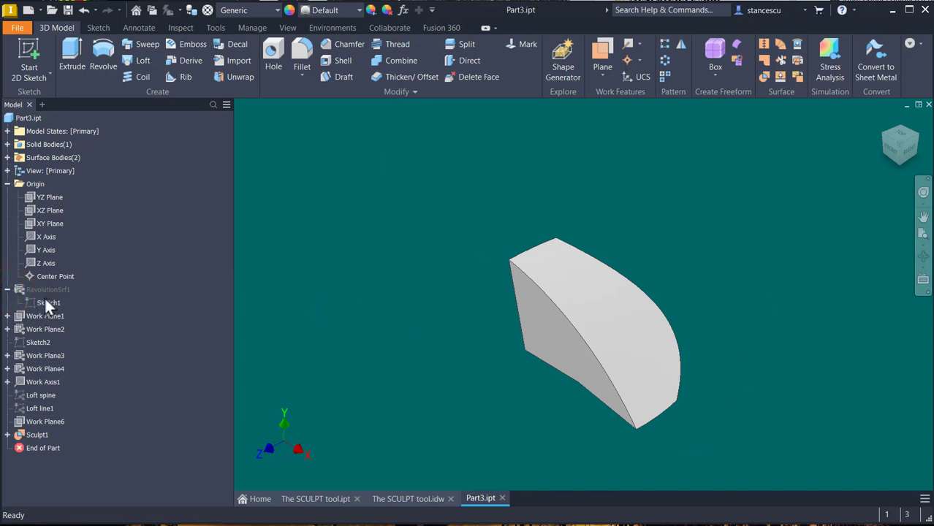
pyautogui.click(46, 303)
pyautogui.rightClick(49, 308)
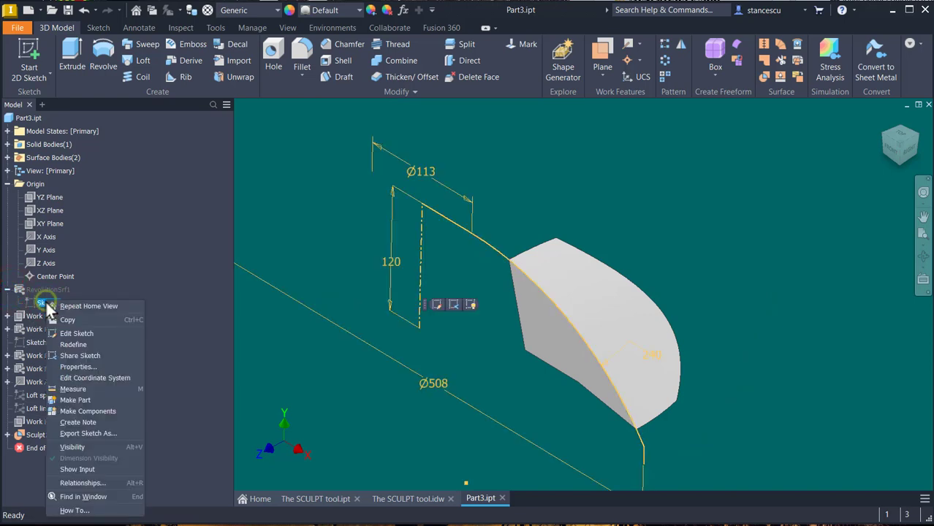
pyautogui.click(70, 318)
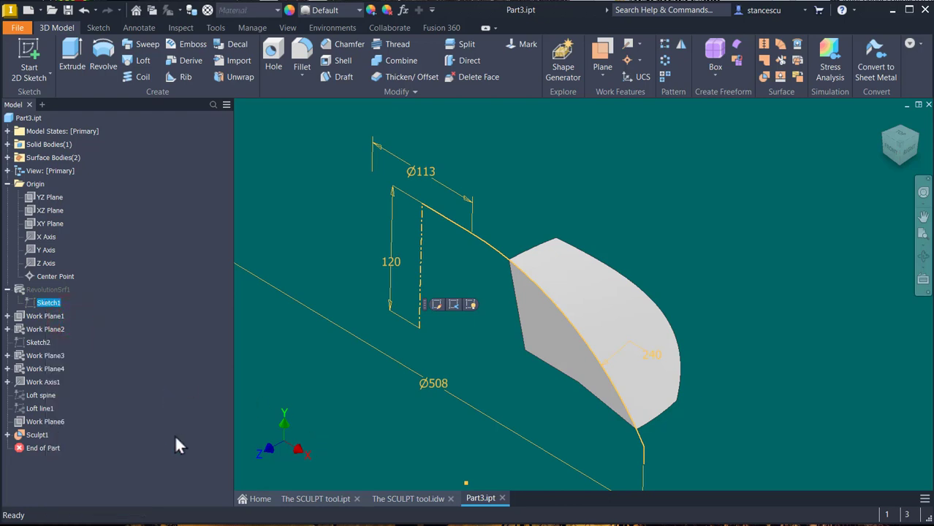
pyautogui.click(397, 389)
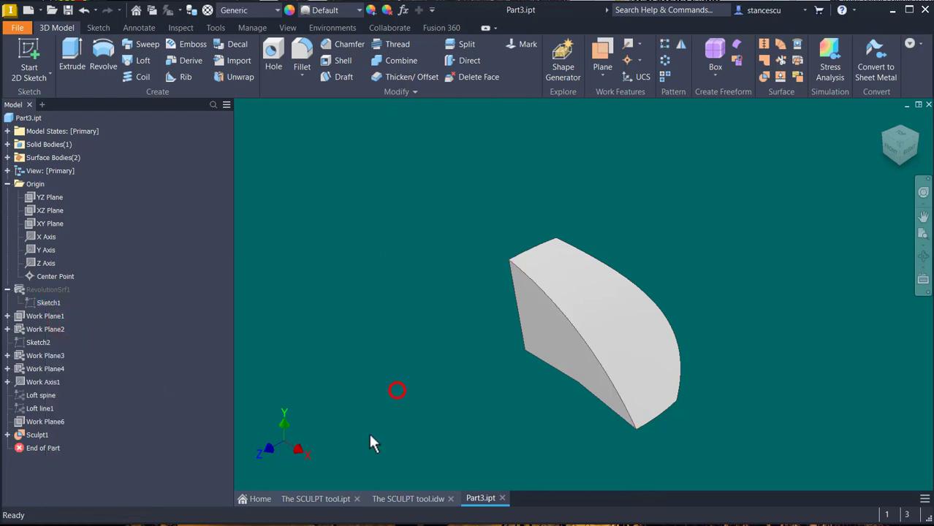
# Step: Create a new sketch on the XY Plane and paste the copied profile into it
pyautogui.click(51, 225)
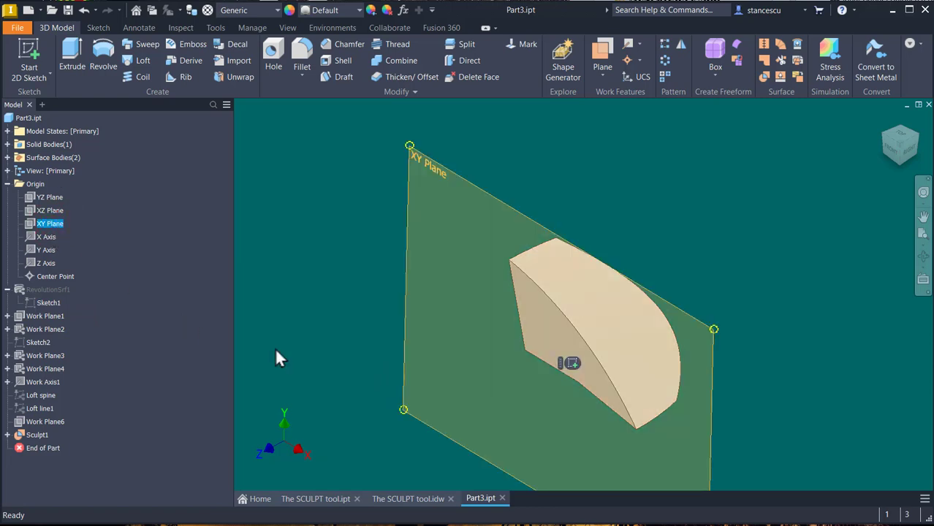
pyautogui.click(573, 361)
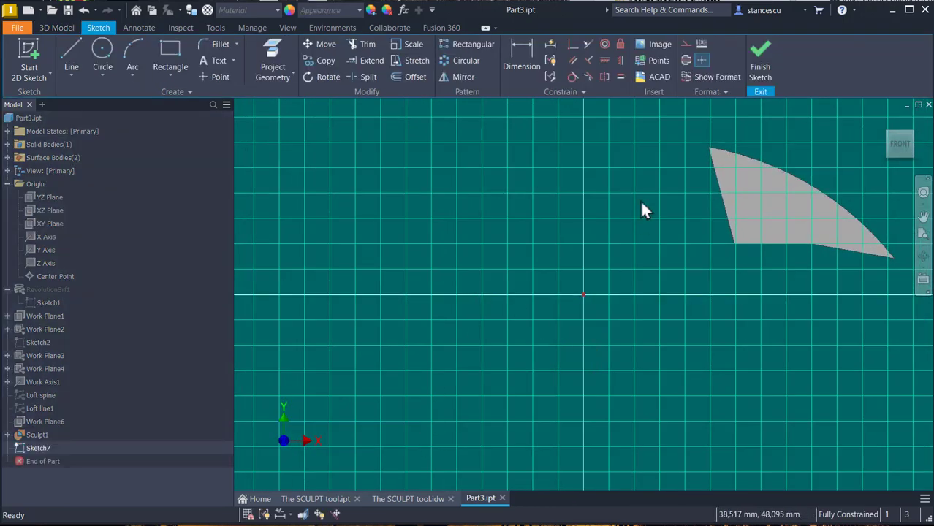
pyautogui.rightClick(373, 174)
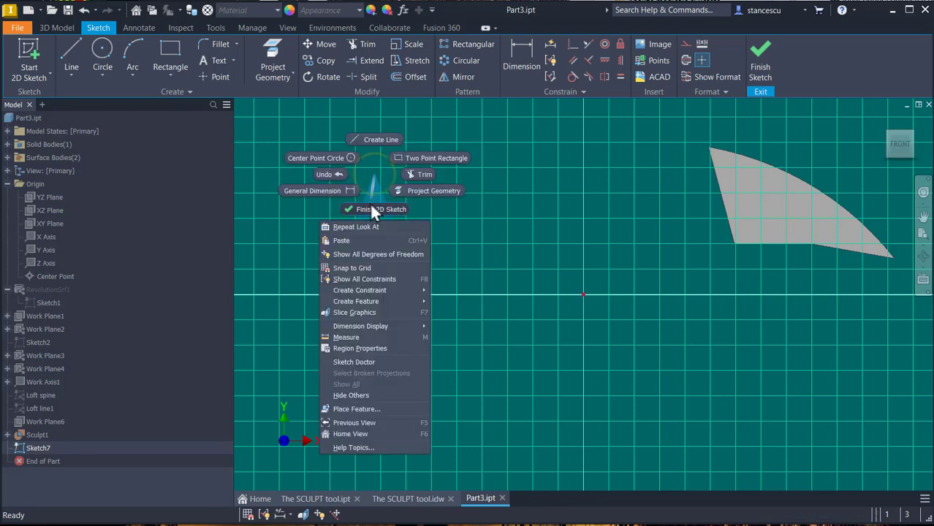
pyautogui.click(363, 232)
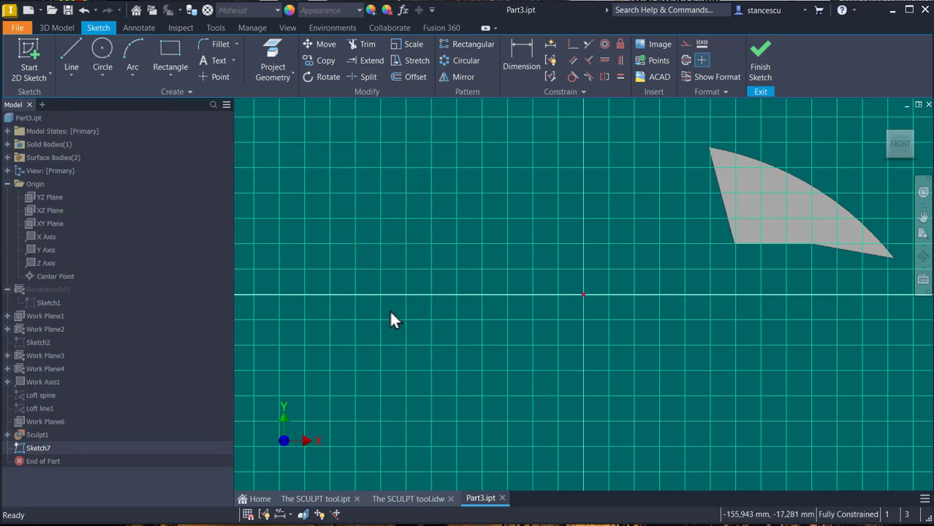
pyautogui.rightClick(418, 262)
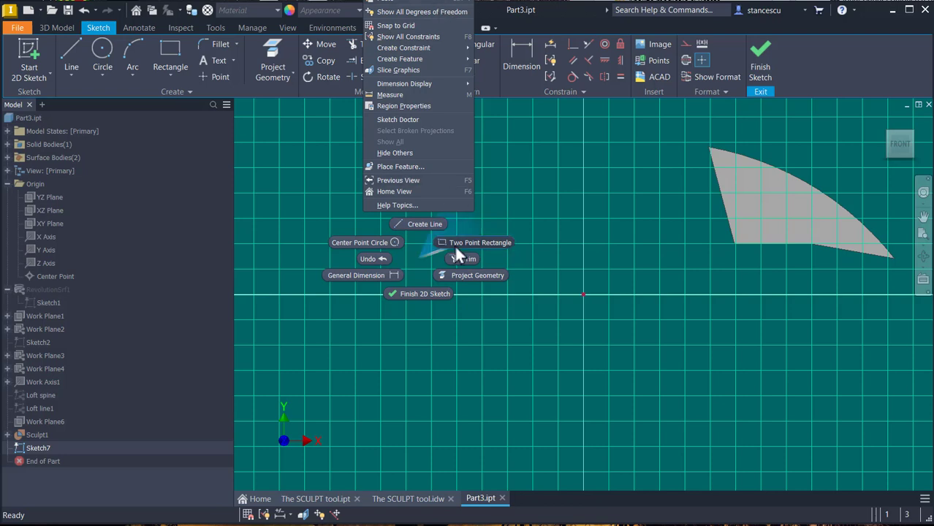
pyautogui.click(496, 406)
pyautogui.scroll(-2, 497, 414)
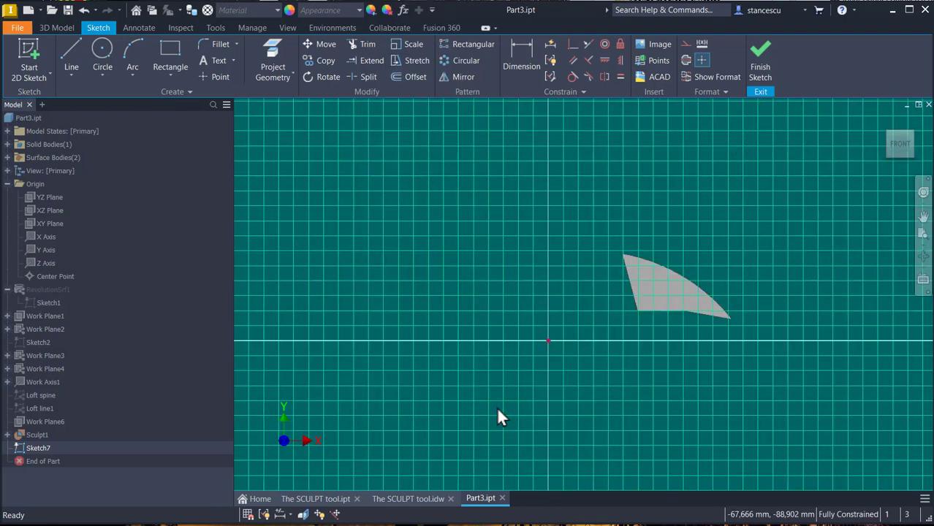
pyautogui.rightClick(498, 411)
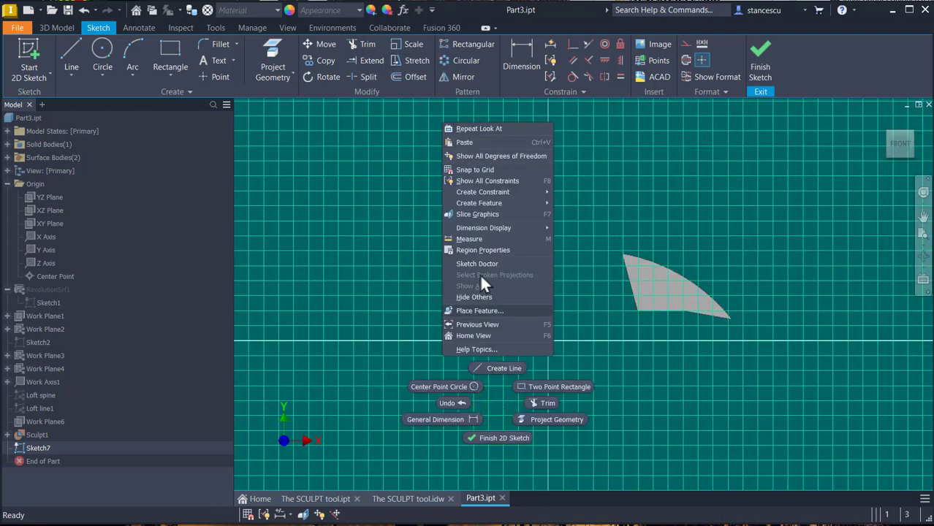
pyautogui.click(464, 142)
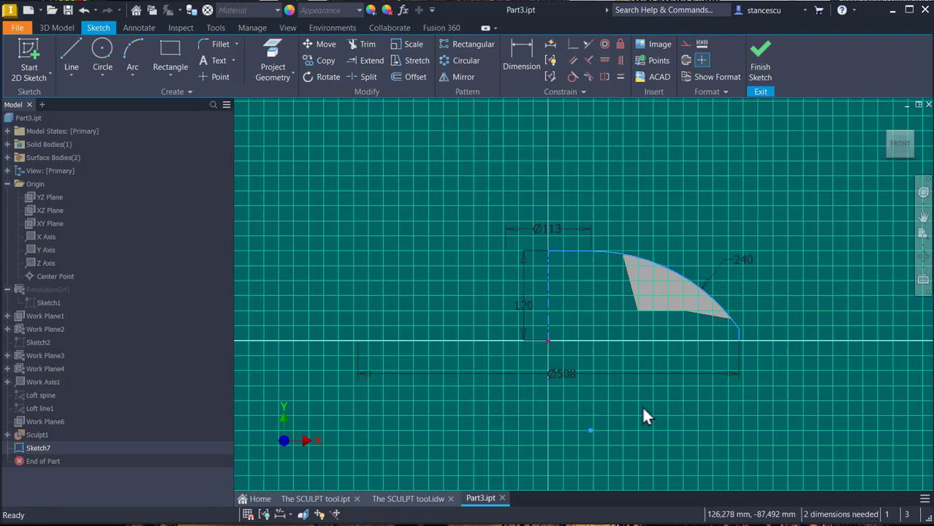
# Step: Shift the pasted profile aside and make the lower endpoint of its centerline coincident with the sketch origin
pyautogui.press('F6')
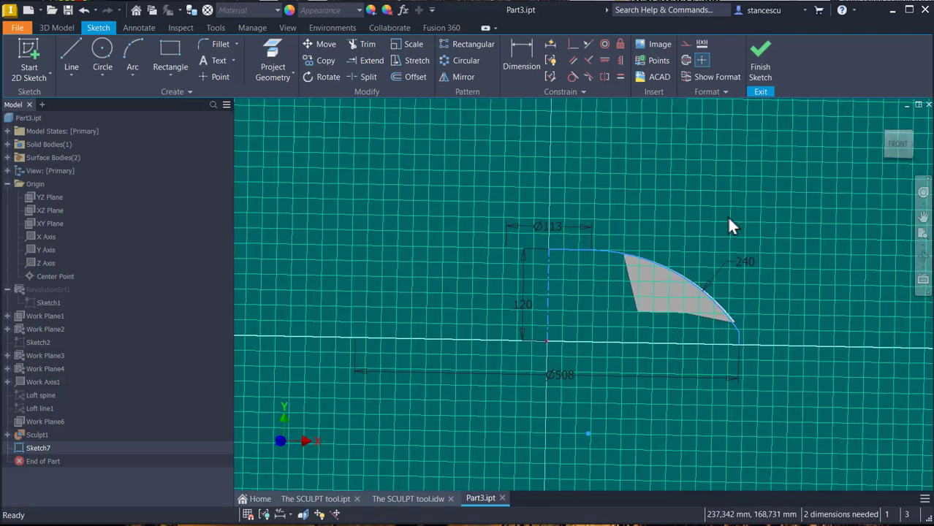
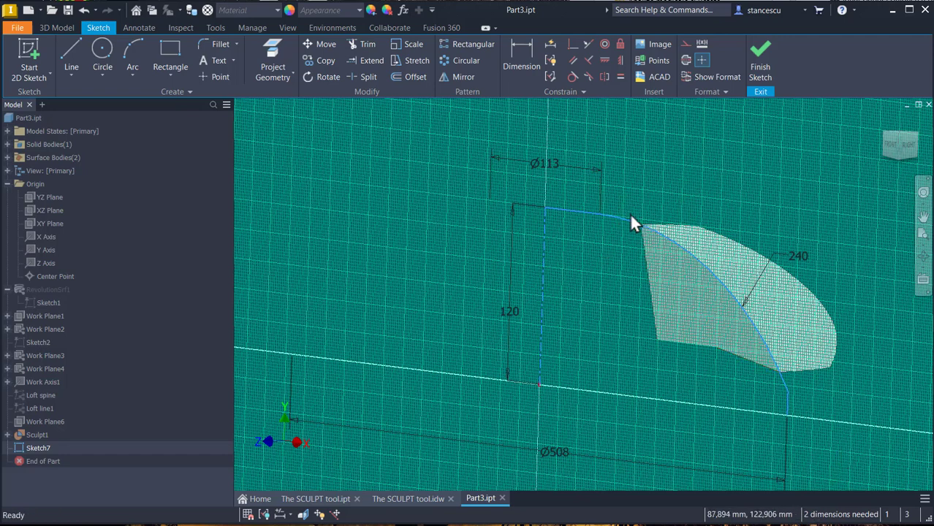
pyautogui.moveTo(632, 217); pyautogui.dragTo(646, 192)
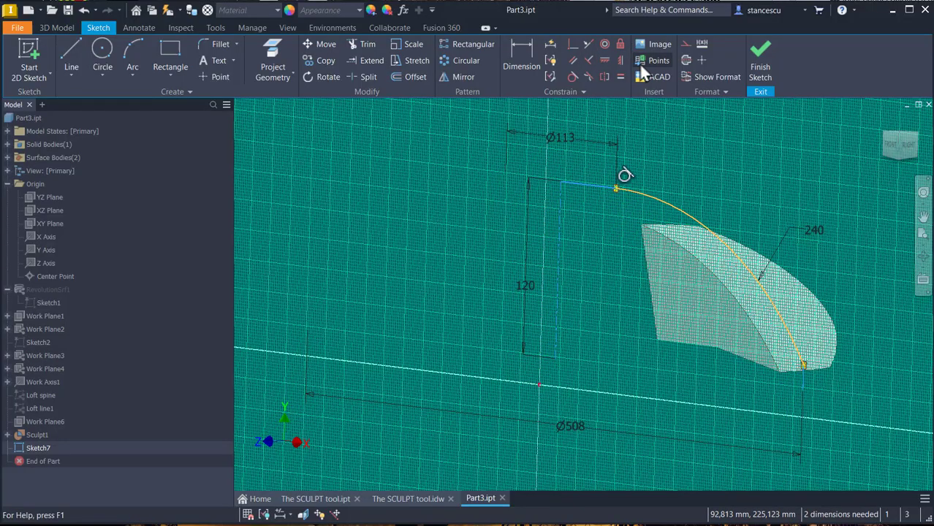
pyautogui.moveTo(573, 206)
pyautogui.keyDown('shift'); pyautogui.mouseDown(button='middle')
pyautogui.moveTo(640, 271)
pyautogui.moveTo(636, 219)
pyautogui.mouseUp(button='middle'); pyautogui.keyUp('shift')
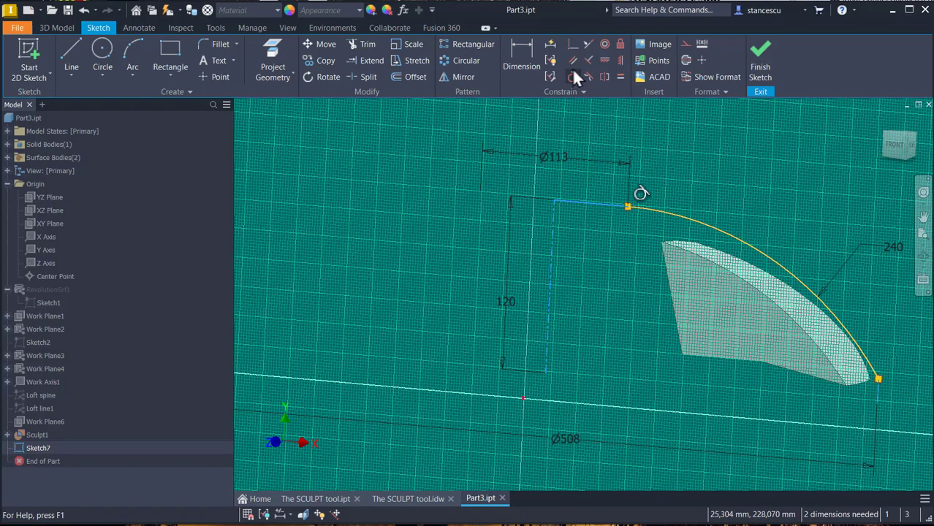
pyautogui.click(572, 43)
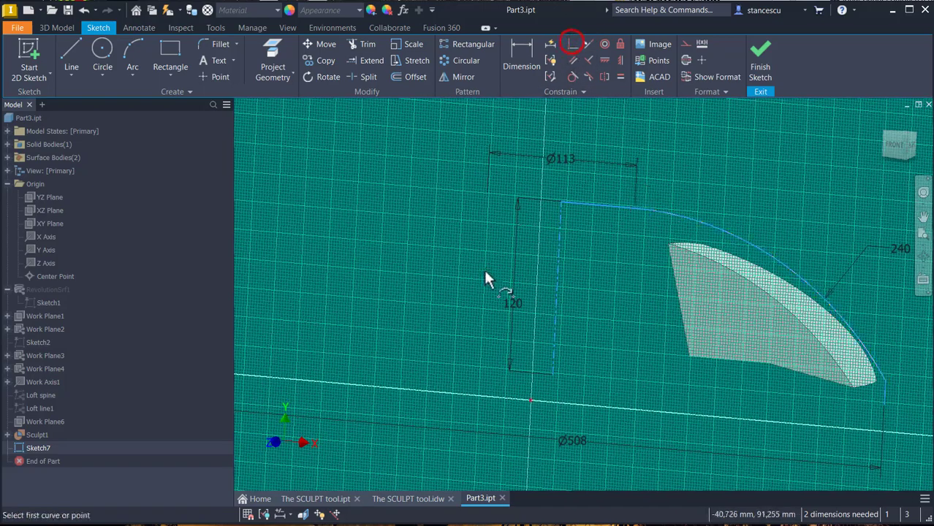
pyautogui.click(551, 374)
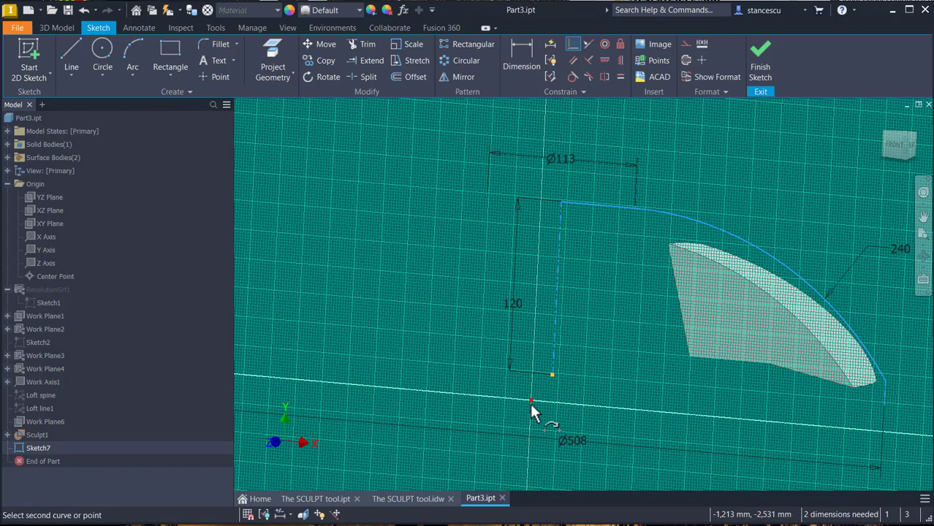
pyautogui.click(531, 401)
pyautogui.press('F5')
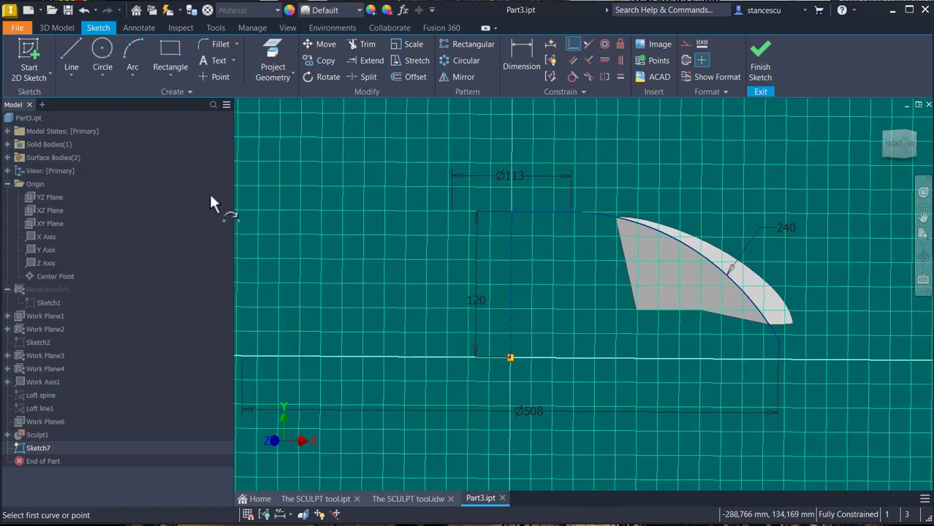
# Step: Close the profile with a line from the origin to the lower end of the outer edge, and finish the sketch
pyautogui.click(72, 51)
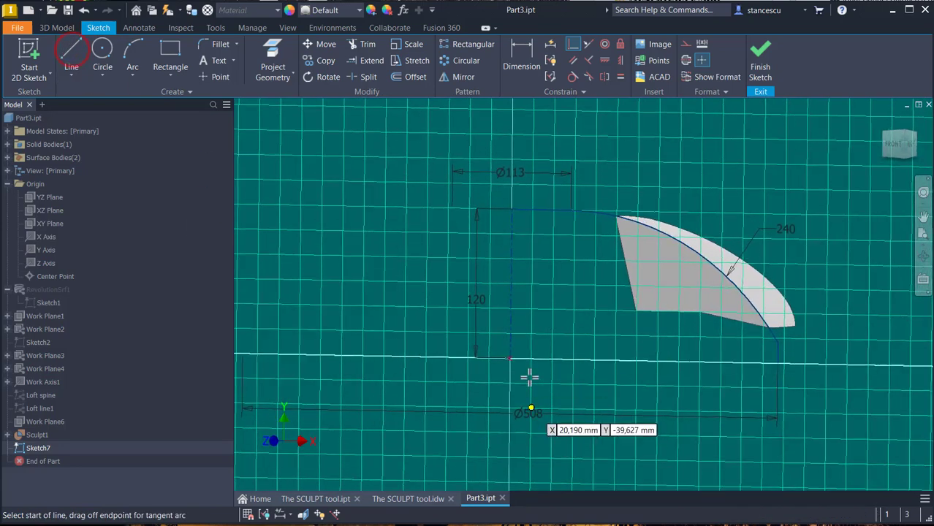
pyautogui.click(510, 357)
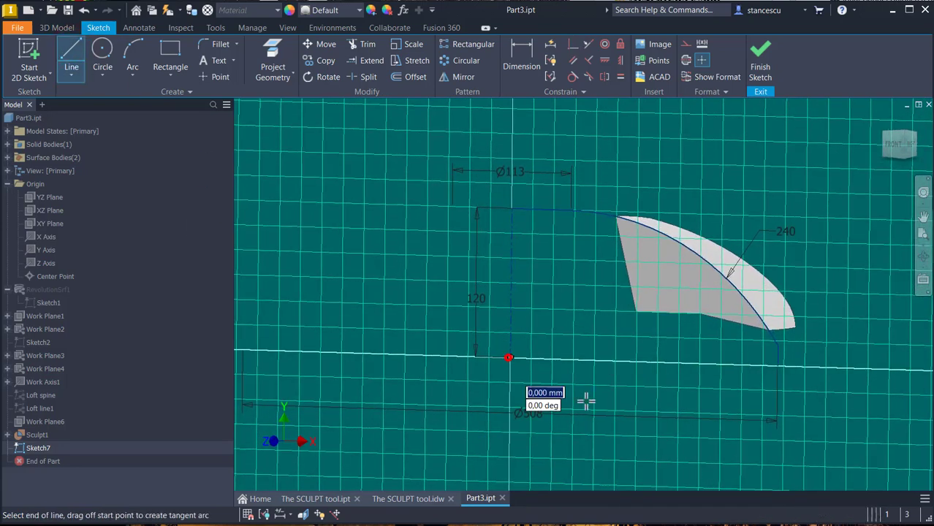
pyautogui.doubleClick(777, 365)
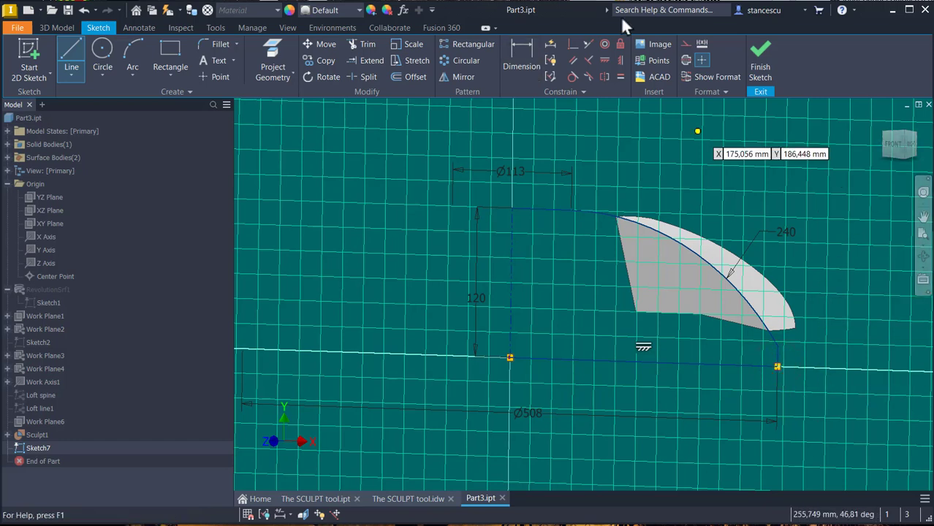
pyautogui.click(767, 58)
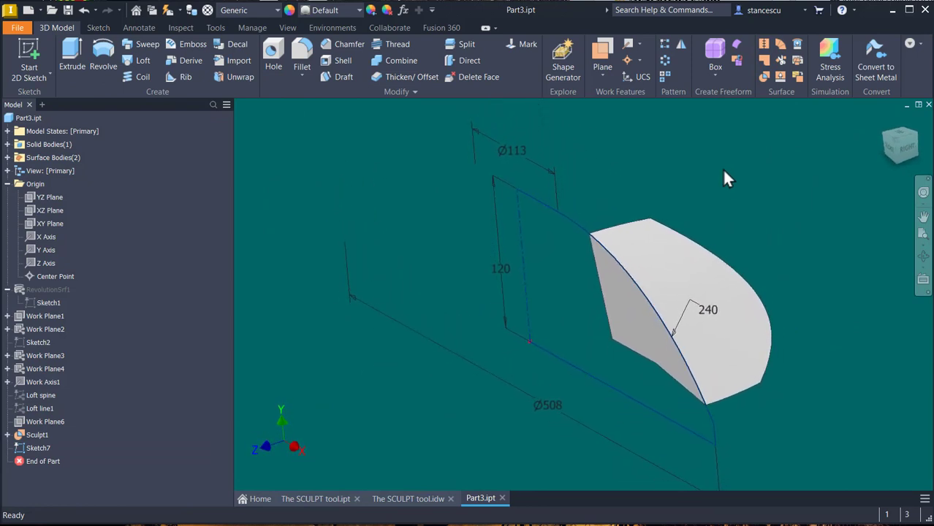
# Step: Revolve the closed profile 60 degrees about its centerline as a new solid body, with surface mode off
pyautogui.click(100, 53)
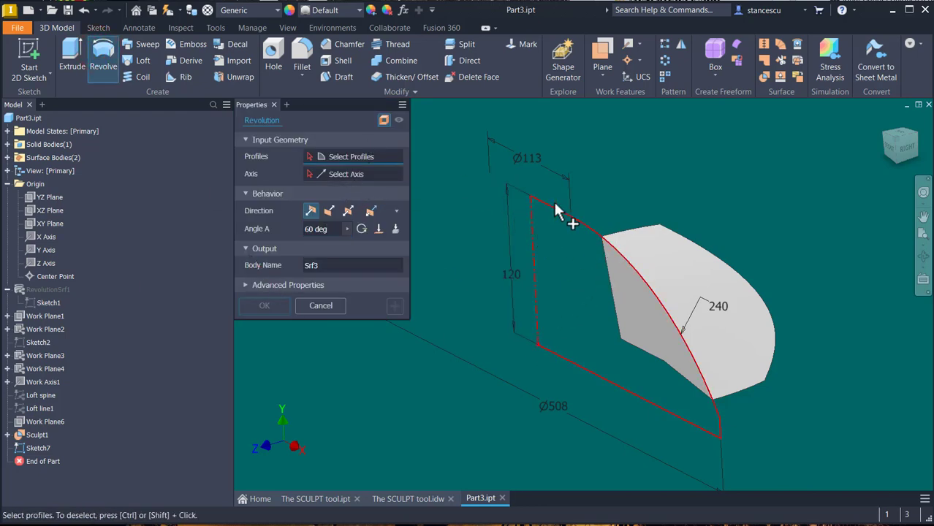
pyautogui.click(590, 233)
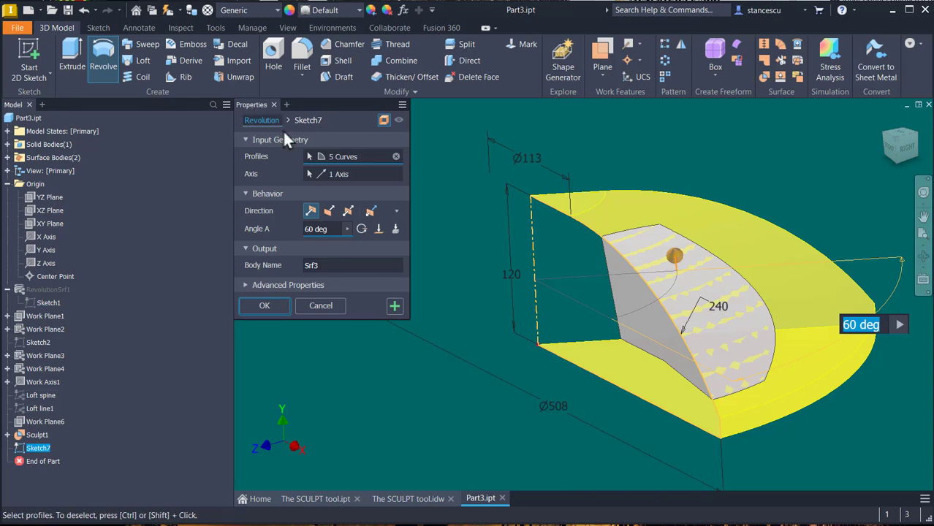
pyautogui.click(383, 120)
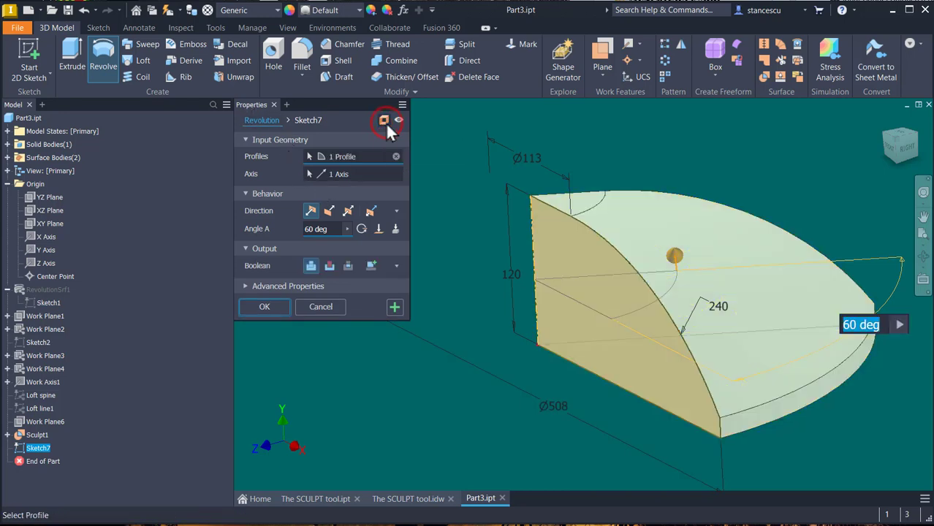
pyautogui.click(385, 120)
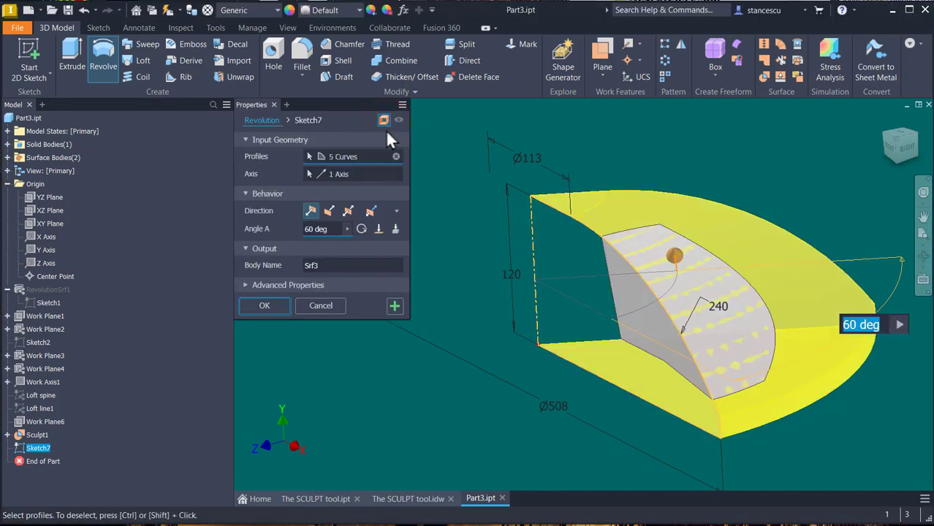
pyautogui.click(384, 120)
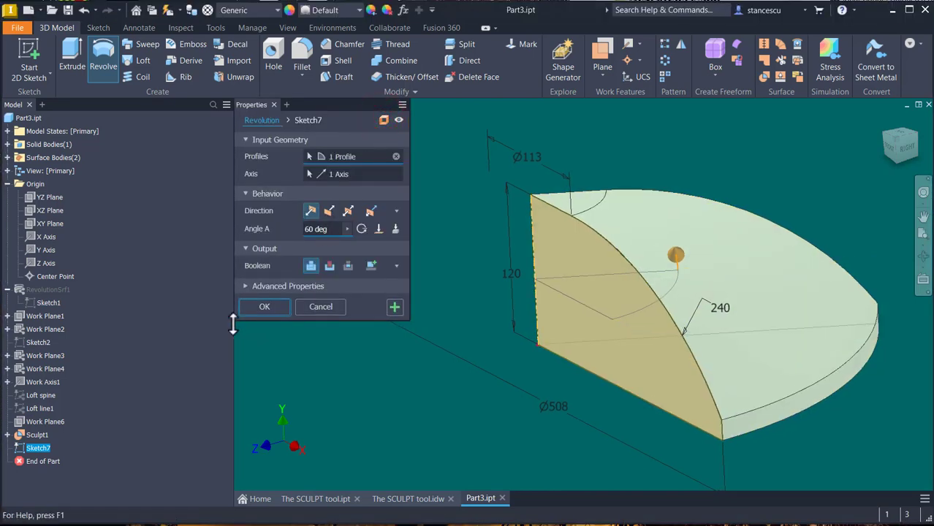
pyautogui.click(375, 415)
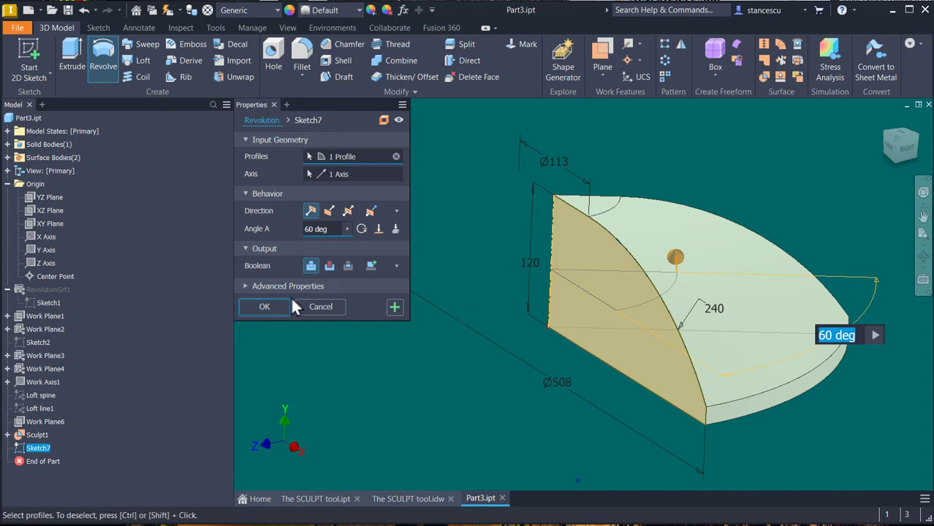
pyautogui.click(371, 265)
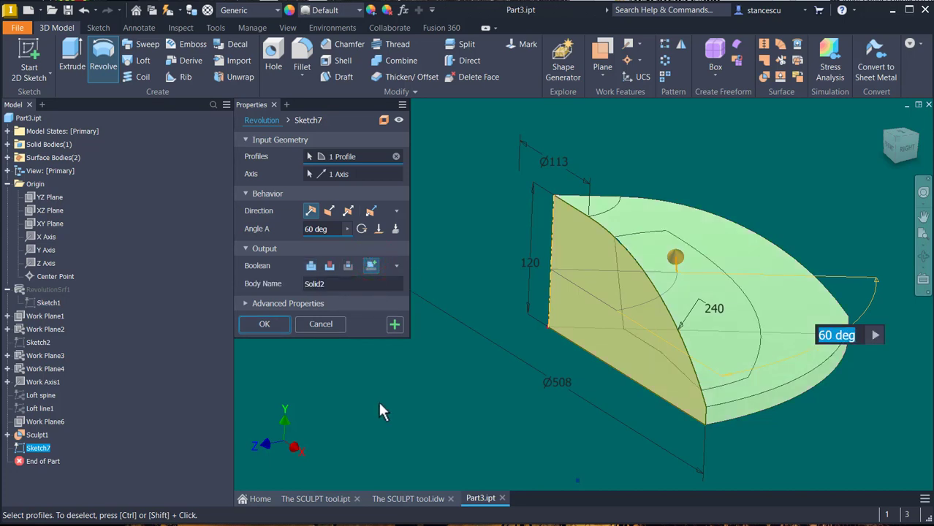
pyautogui.click(264, 324)
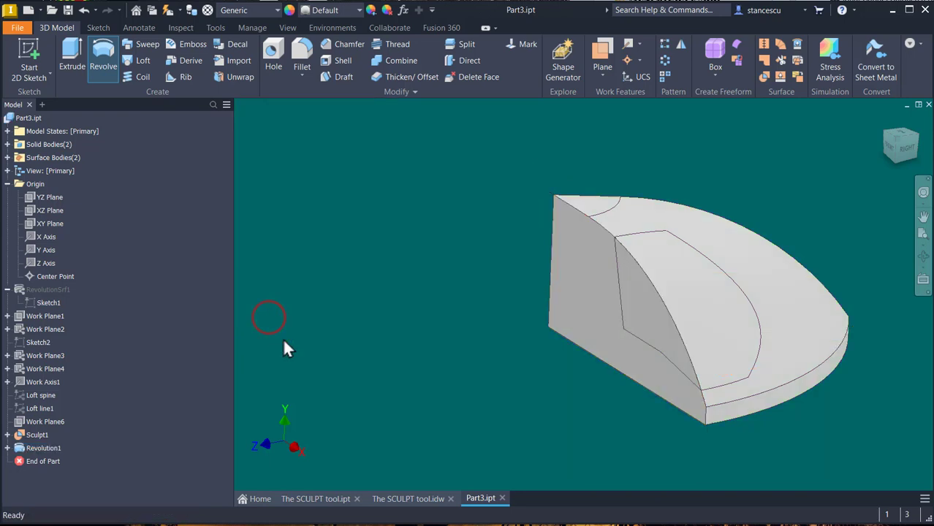
# Step: Combine the two solids with a Cut, using the revolved dome segment as basebody and the sculpted pocket solid as toolbody
pyautogui.click(8, 144)
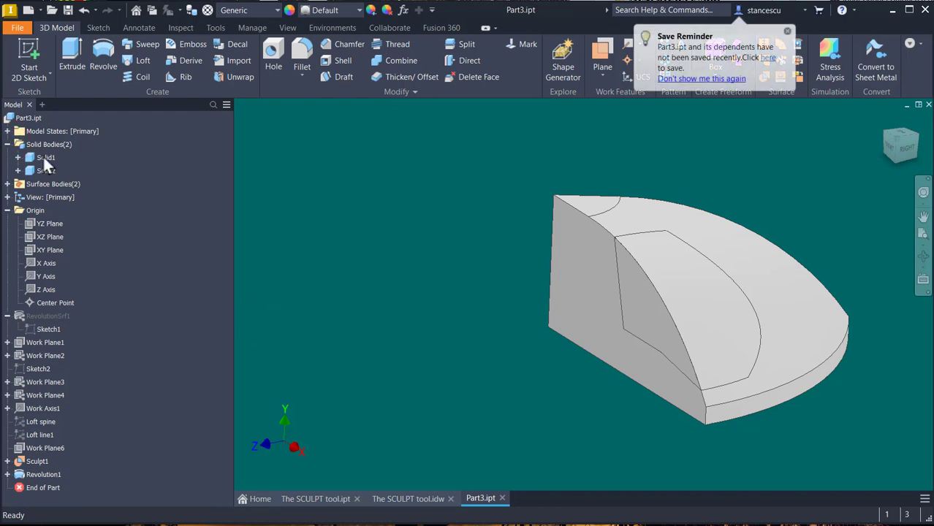
pyautogui.click(42, 156)
pyautogui.click(43, 171)
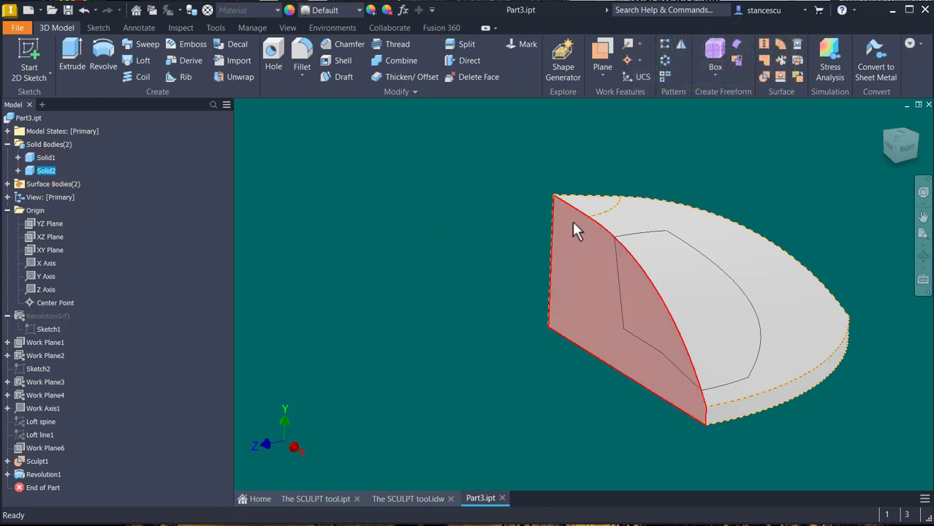
pyautogui.keyDown('shift'); pyautogui.moveTo(717, 160); pyautogui.dragTo(409, 230, button='middle'); pyautogui.keyUp('shift')
pyautogui.click(478, 224)
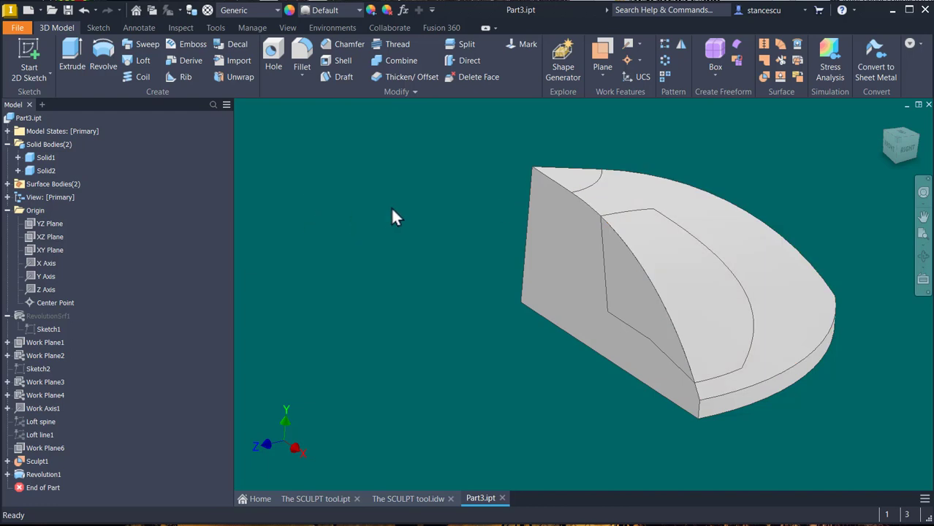
pyautogui.click(403, 58)
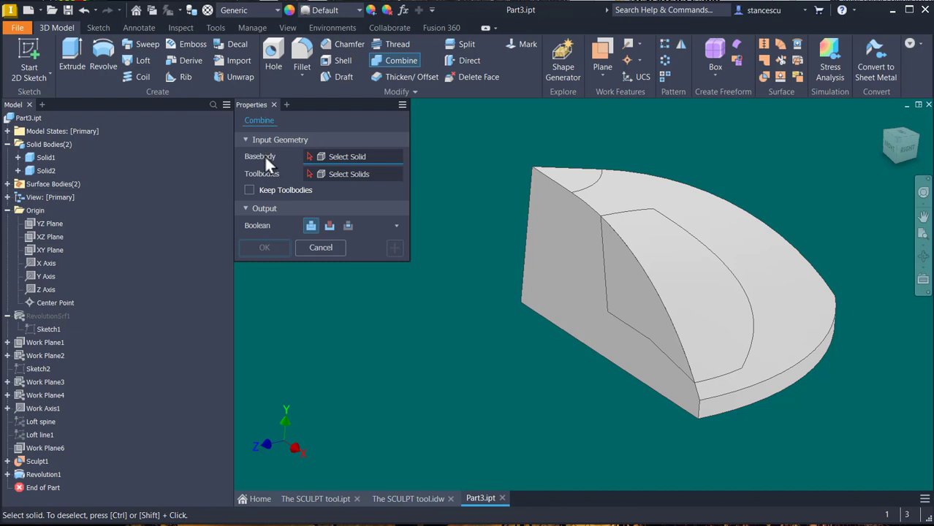
pyautogui.click(705, 201)
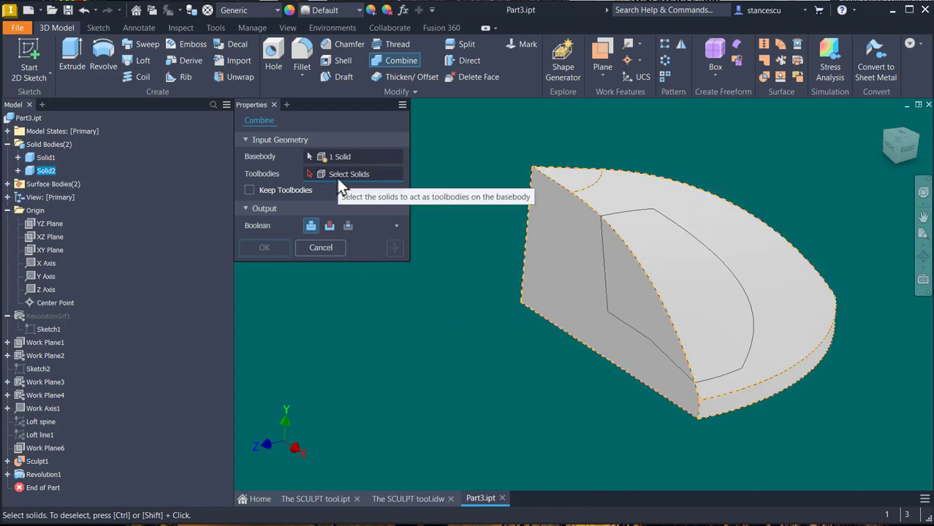
pyautogui.click(654, 301)
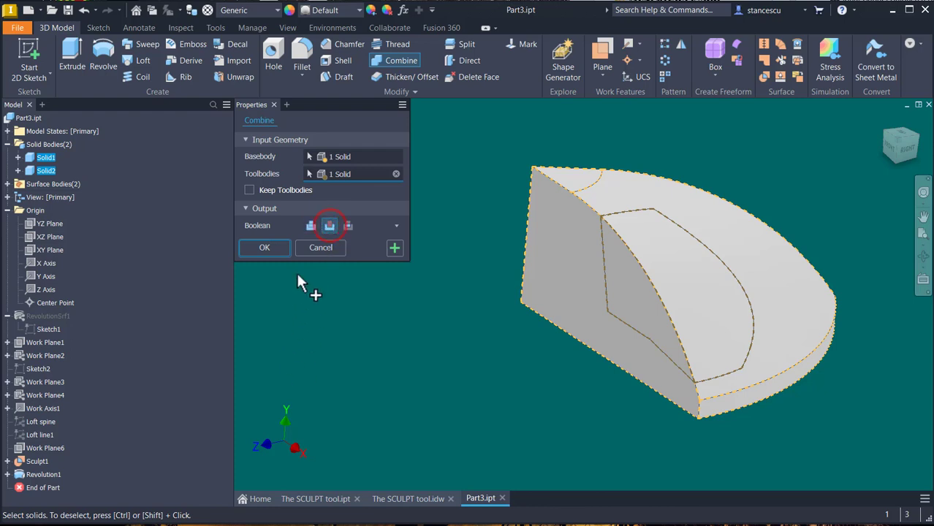
pyautogui.click(268, 249)
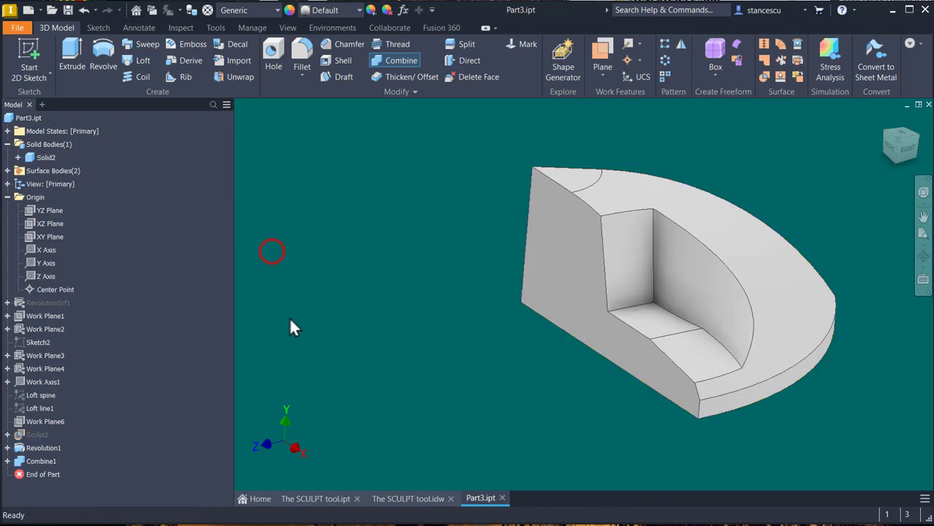
# Step: Mirror the whole solid about the flat side face where the pocket is cut open, keeping the original
pyautogui.scroll(-5, 682, 333)
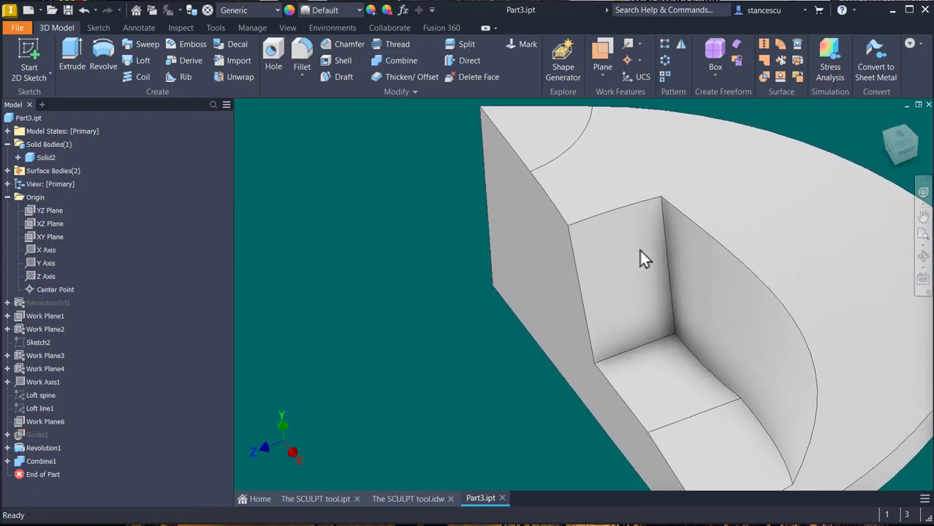
pyautogui.scroll(5, 676, 405)
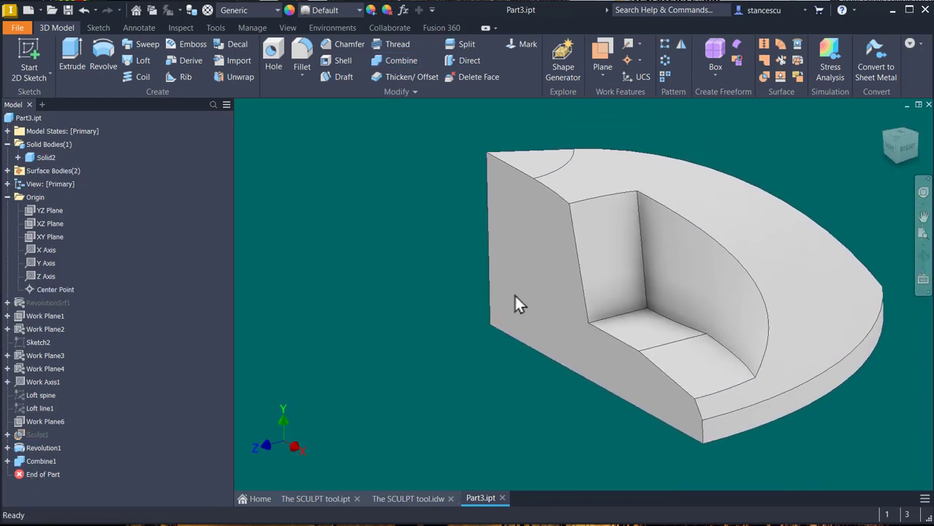
pyautogui.press('F6')
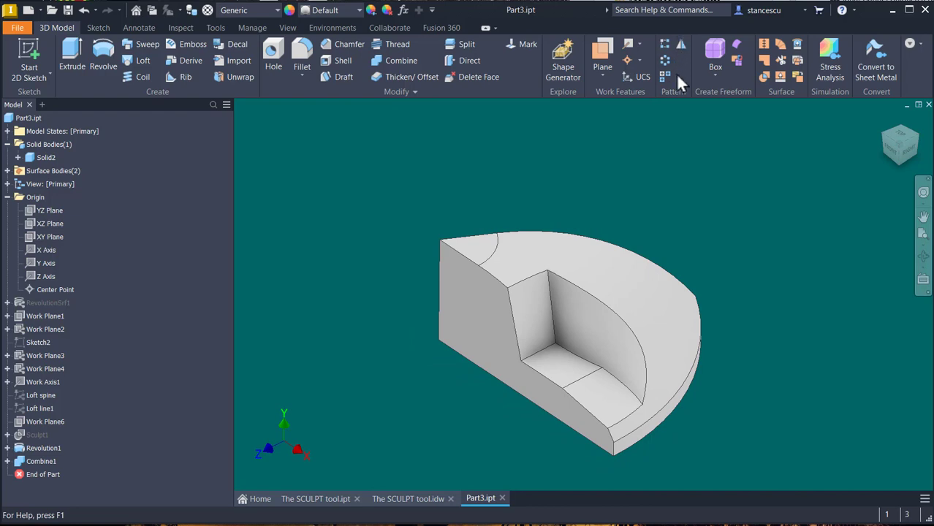
pyautogui.click(680, 47)
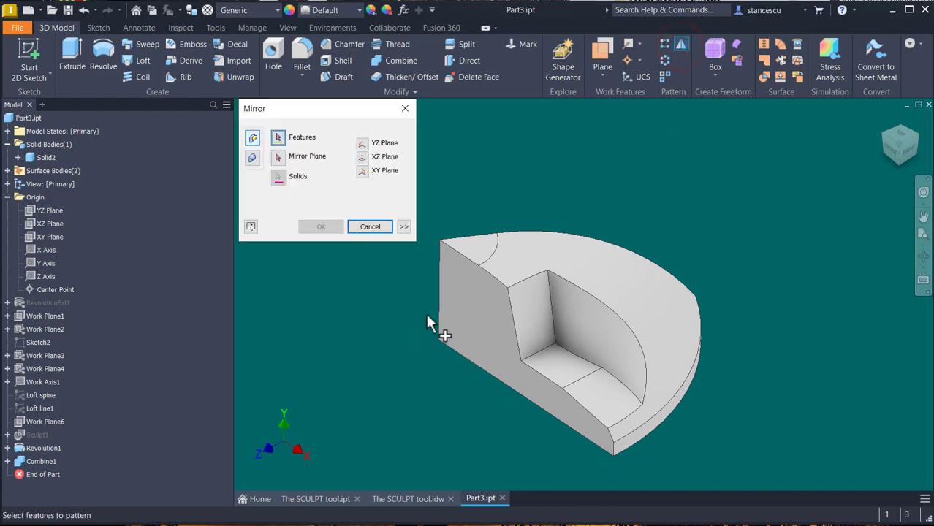
pyautogui.click(456, 307)
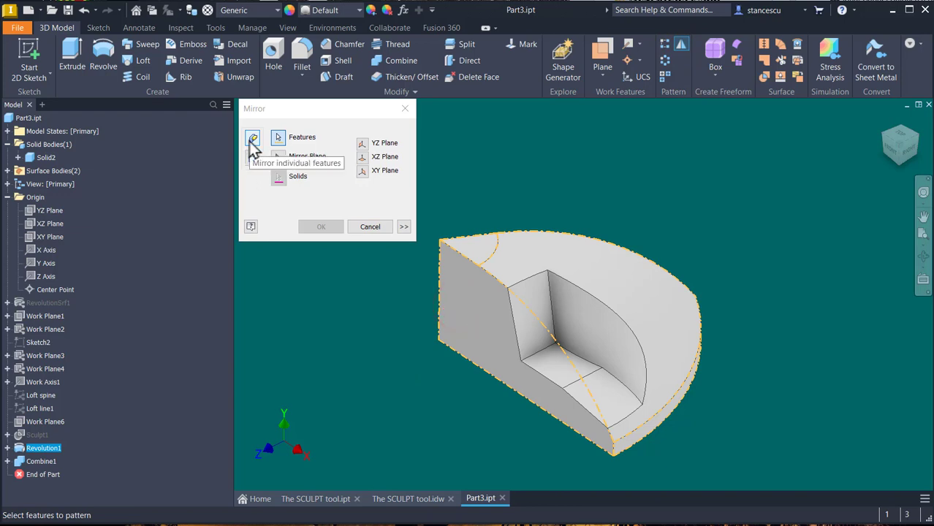
pyautogui.click(251, 162)
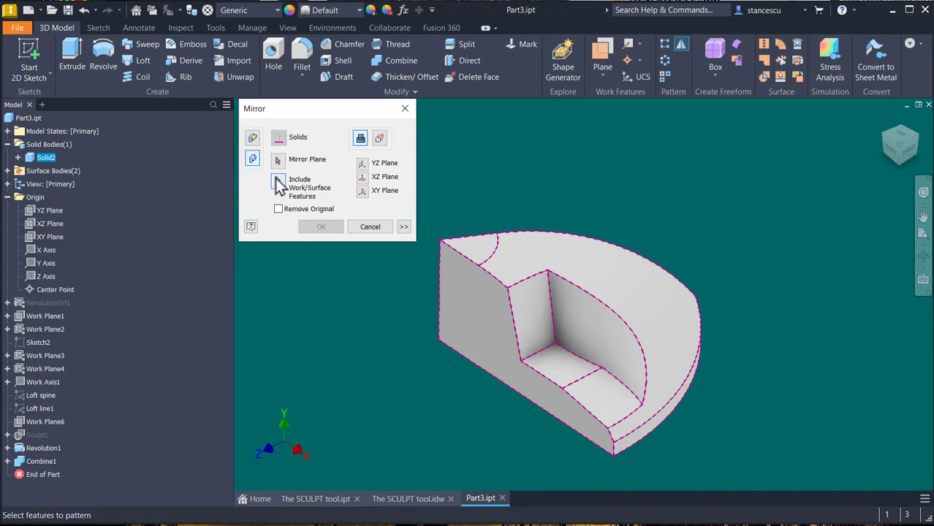
pyautogui.click(277, 160)
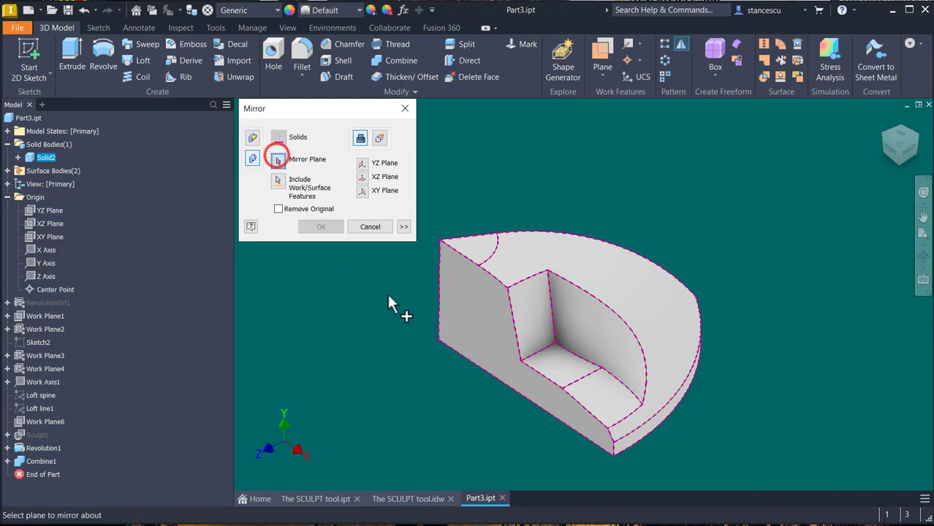
pyautogui.click(471, 328)
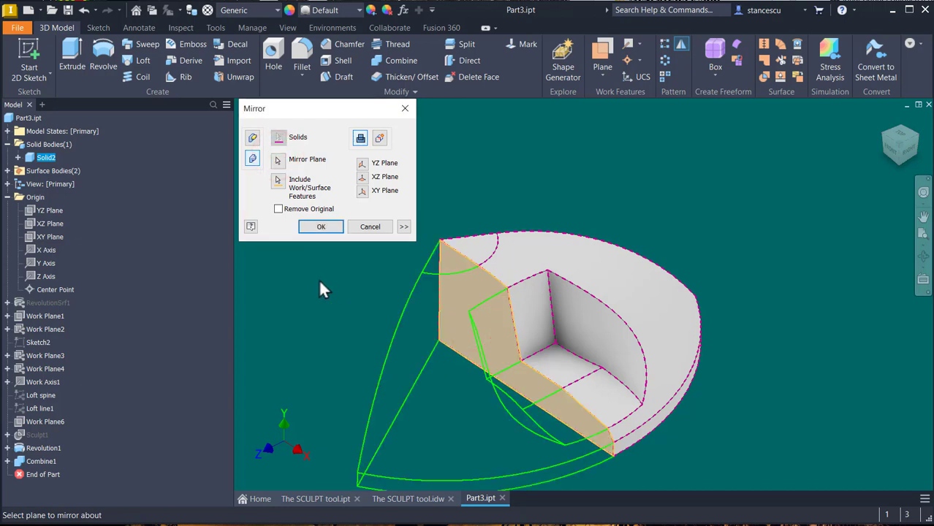
pyautogui.click(321, 227)
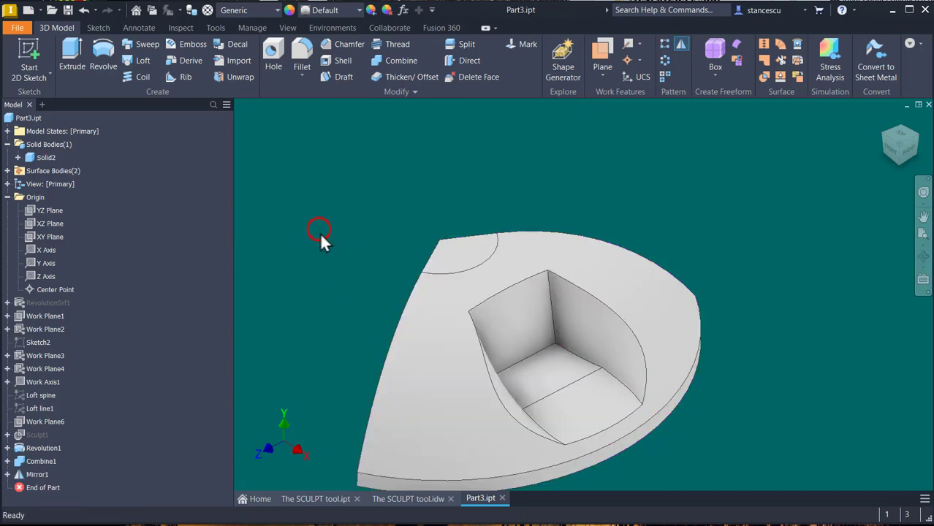
# Step: Try a circular pattern of the whole solid about its vertical edge with 3 occurrences over 360 degrees, and undo it
pyautogui.scroll(3, 412, 197)
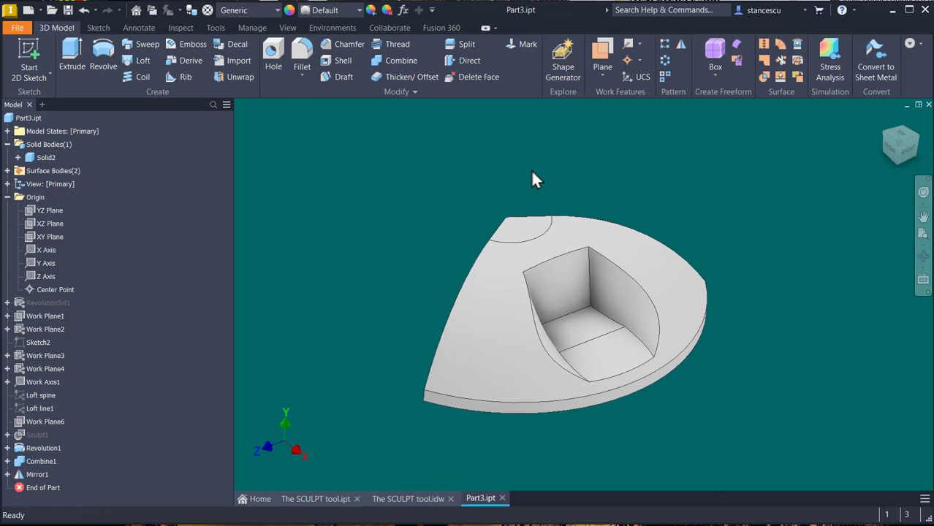
pyautogui.click(665, 62)
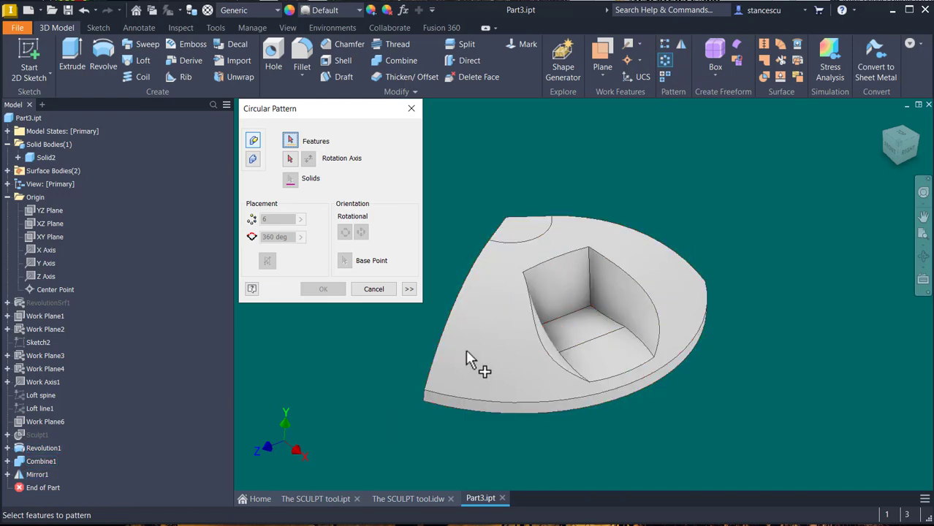
pyautogui.click(252, 160)
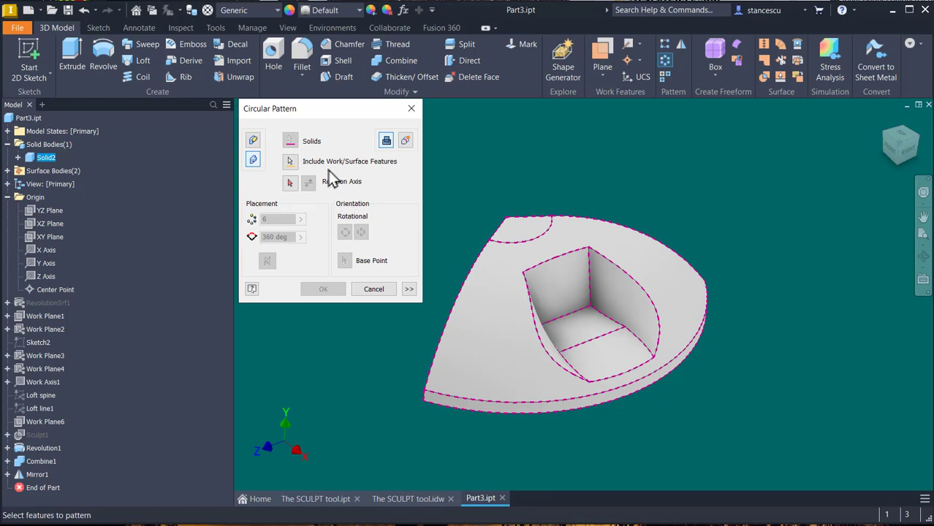
pyautogui.click(292, 182)
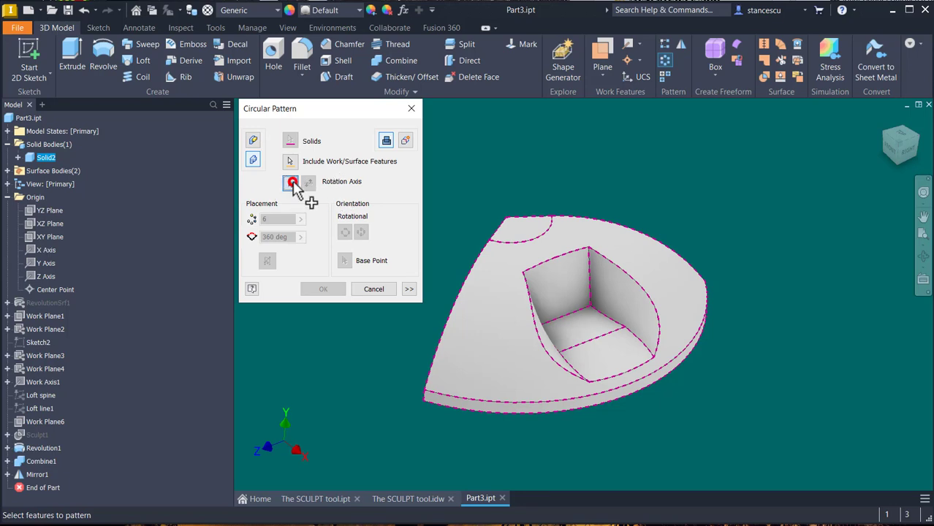
pyautogui.keyDown('shift'); pyautogui.moveTo(432, 267); pyautogui.dragTo(533, 277, button='middle'); pyautogui.keyUp('shift')
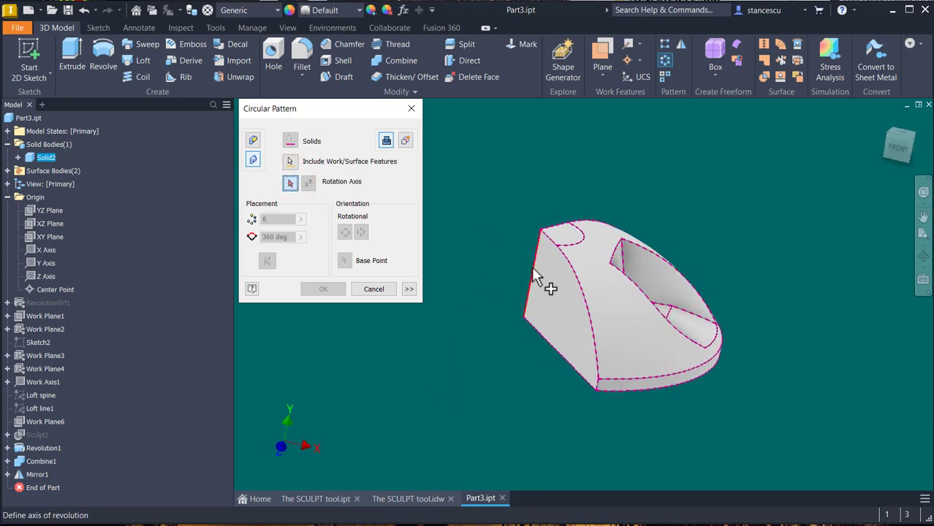
pyautogui.click(533, 277)
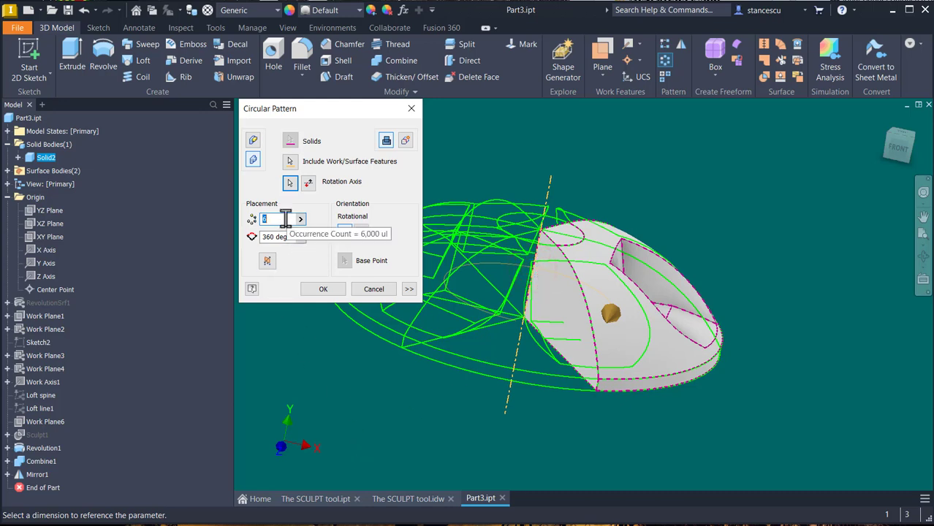
pyautogui.write('3')
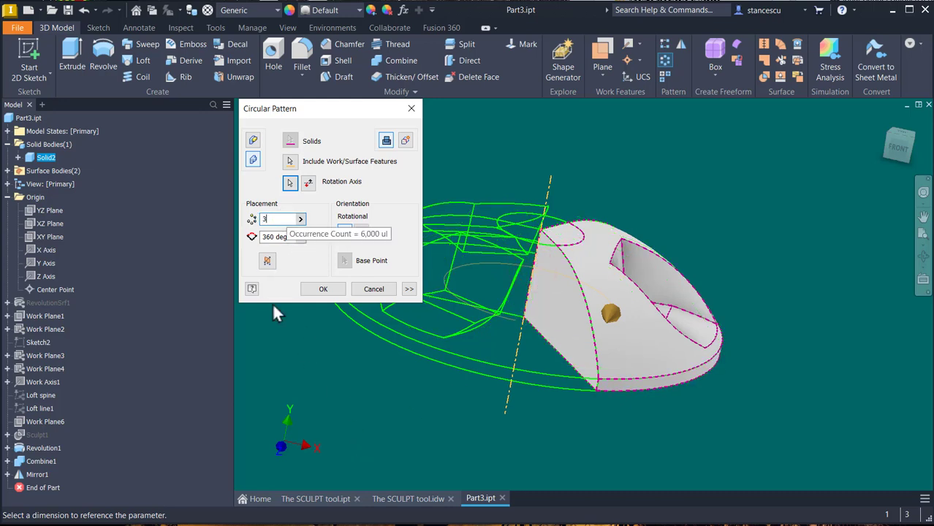
pyautogui.click(322, 289)
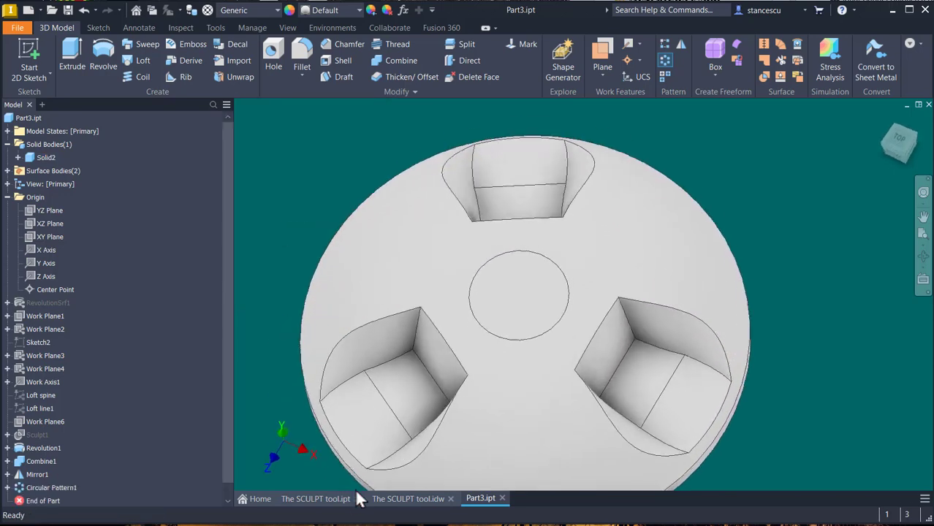
pyautogui.press('F6')
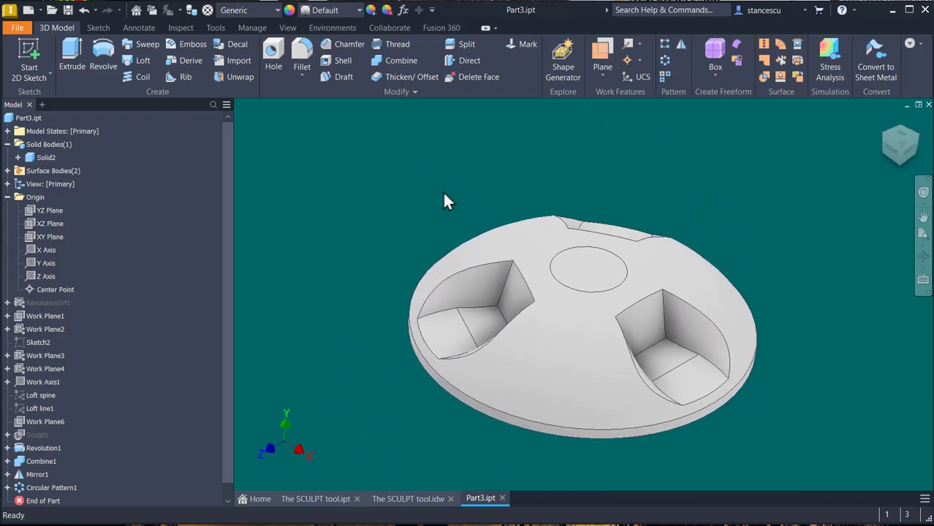
pyautogui.press('F6')
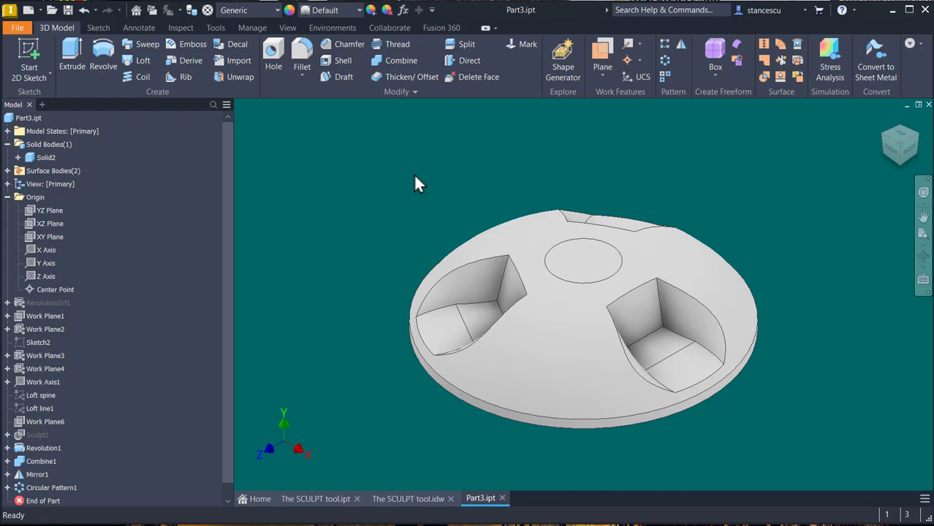
pyautogui.hotkey('ctrl', 'z')
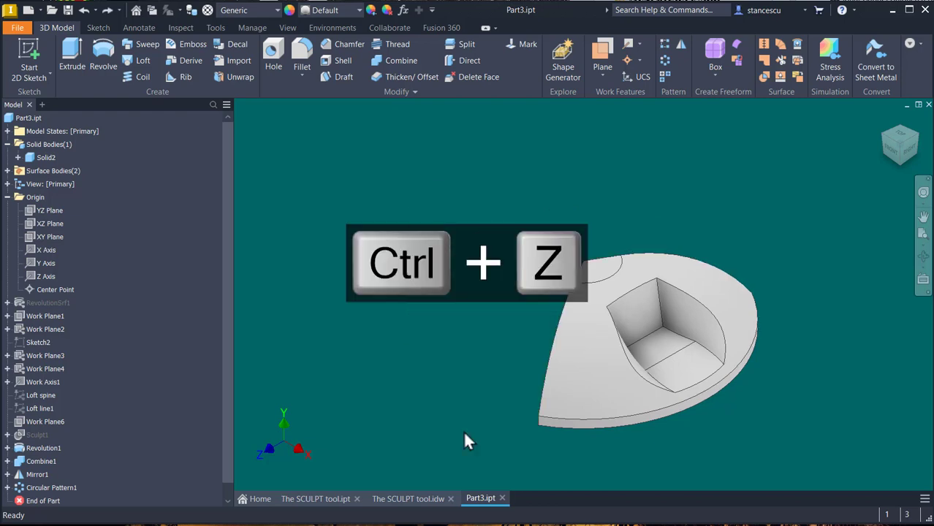
pyautogui.scroll(5, 661, 345)
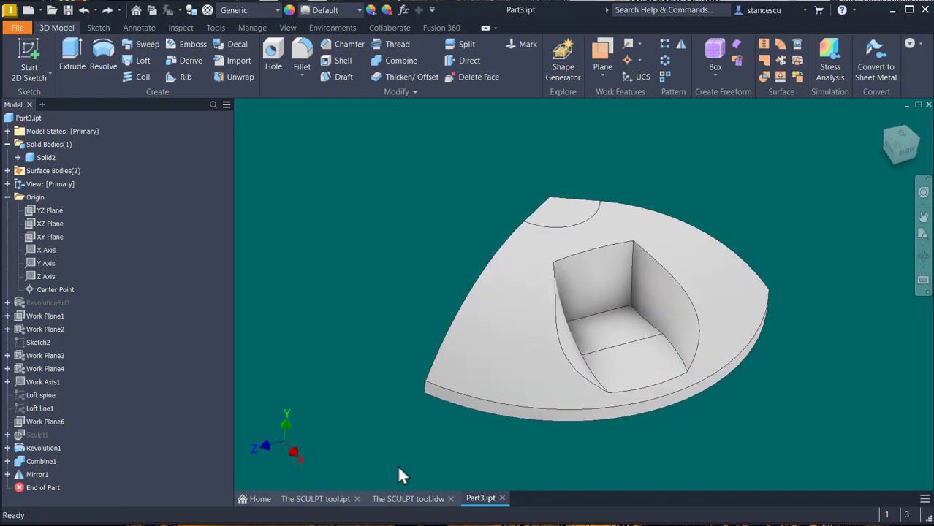
# Step: Switch to The SCULPT tool drawing and examine the fillet radii and wall thickness in Detail B
pyautogui.click(419, 503)
pyautogui.click(537, 406)
pyautogui.press('F6')
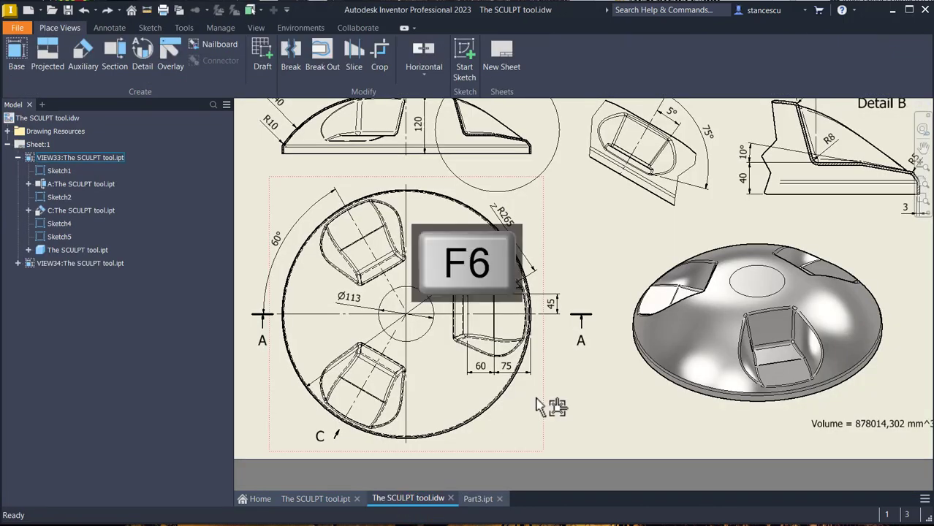
pyautogui.press('Home')
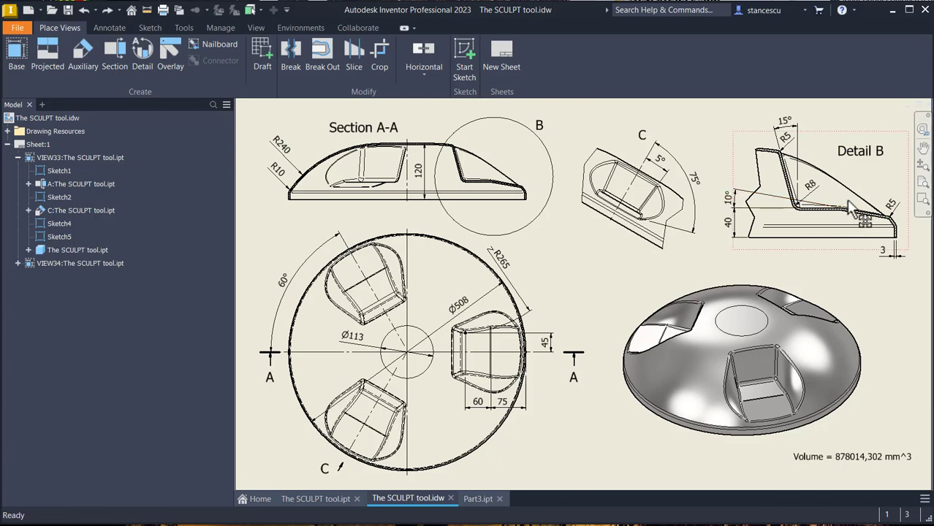
pyautogui.scroll(8, 846, 208)
pyautogui.moveTo(836, 247)
pyautogui.mouseDown(button='middle')
pyautogui.moveTo(589, 402)
pyautogui.moveTo(594, 331)
pyautogui.mouseUp(button='middle')
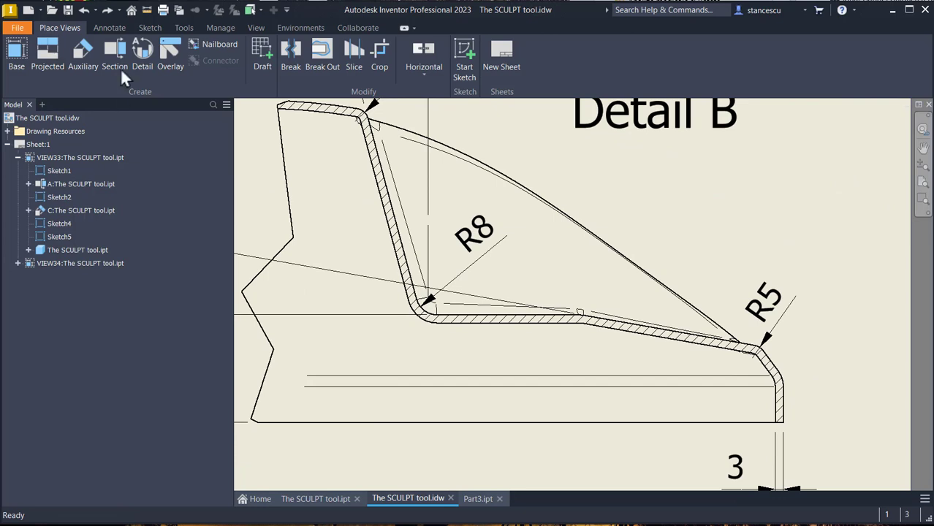
# Step: Add a radius dimension to the small arc where the pocket floor bends in Detail B
pyautogui.click(122, 29)
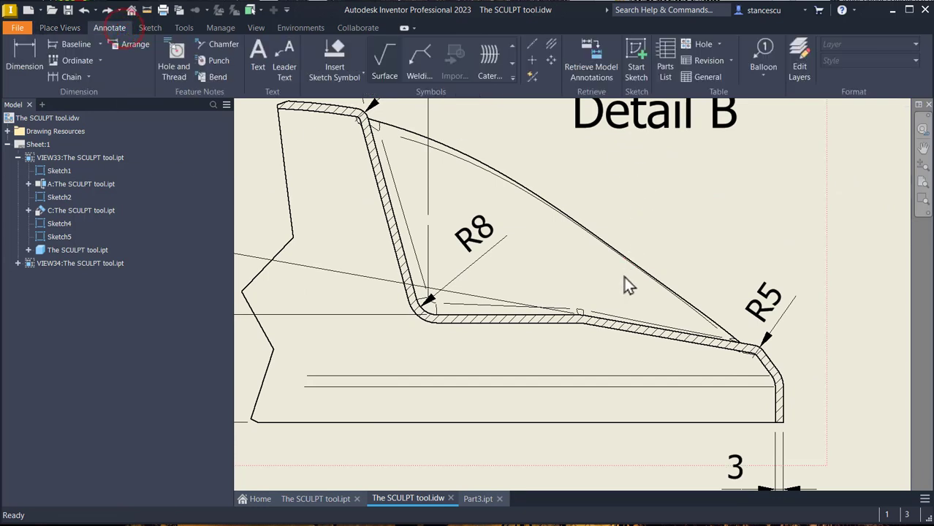
pyautogui.scroll(3, 608, 301)
pyautogui.click(561, 326)
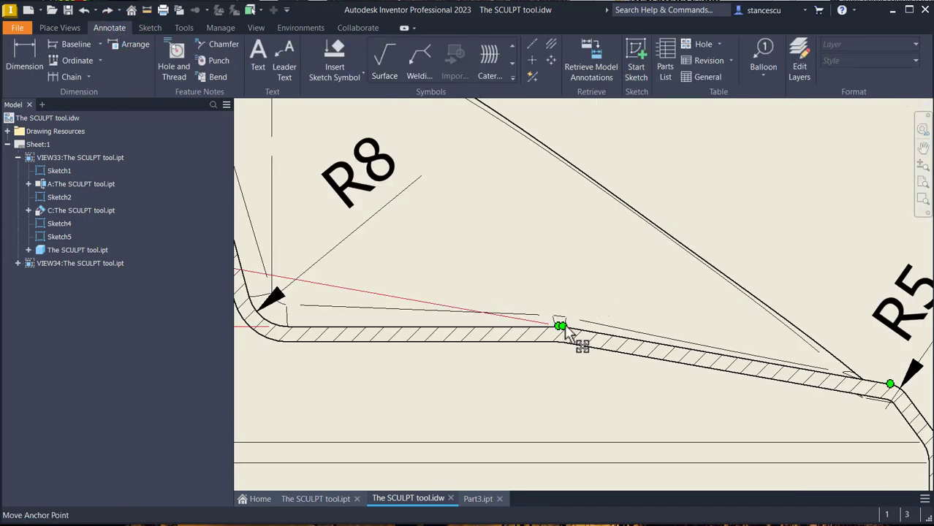
pyautogui.click(565, 325)
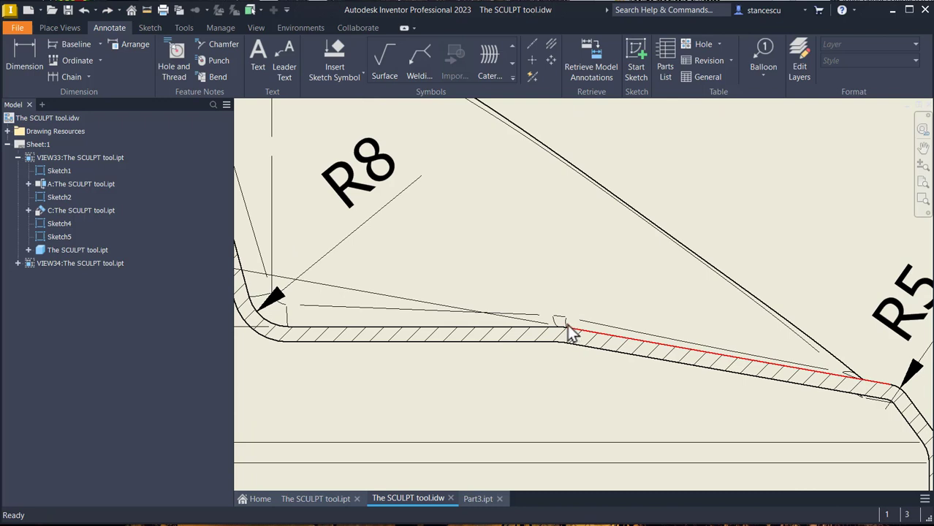
pyautogui.scroll(2, 567, 325)
pyautogui.click(550, 329)
pyautogui.click(551, 332)
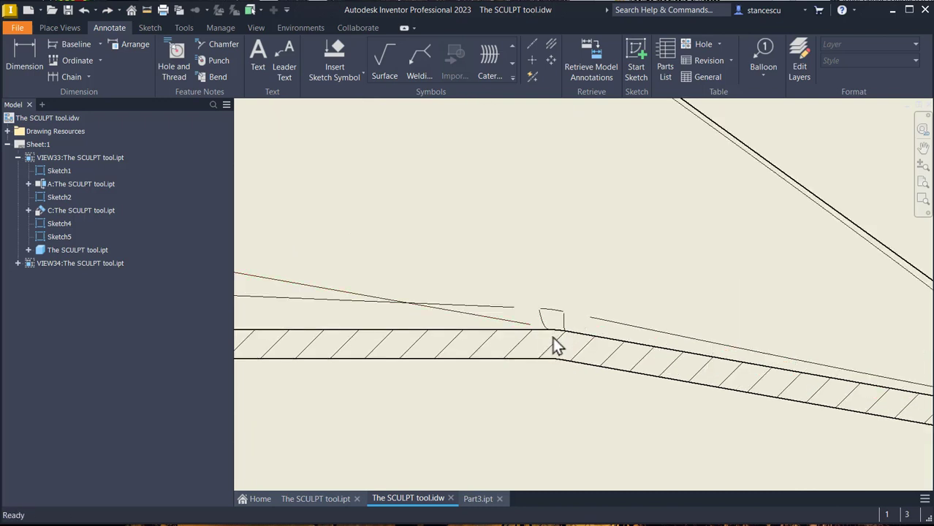
pyautogui.scroll(3, 553, 334)
pyautogui.click(649, 247)
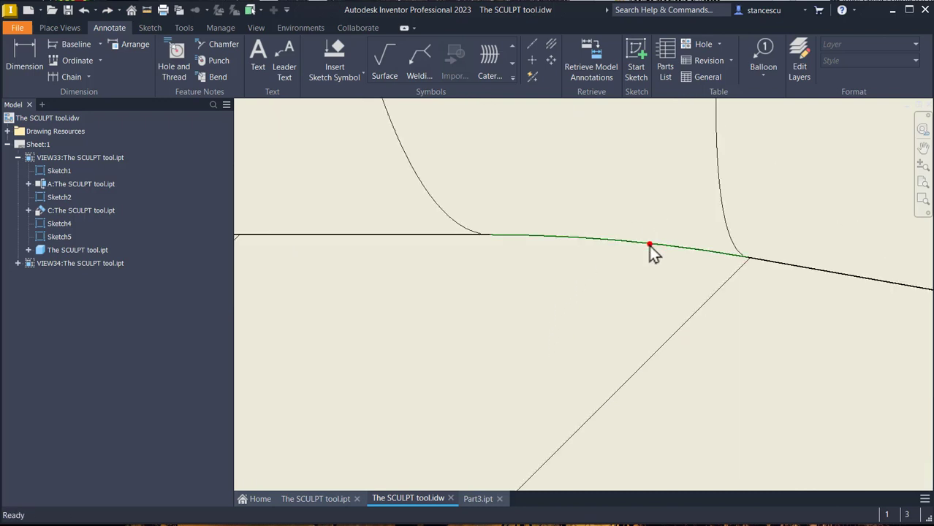
pyautogui.scroll(-2, 681, 155)
pyautogui.scroll(-1, 682, 156)
pyautogui.moveTo(681, 167); pyautogui.dragTo(666, 341, button='middle')
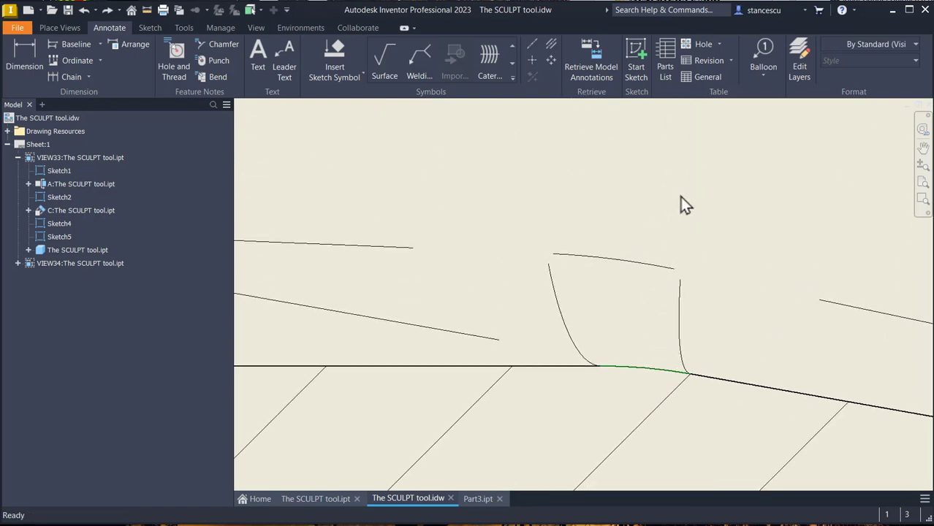
pyautogui.click(29, 50)
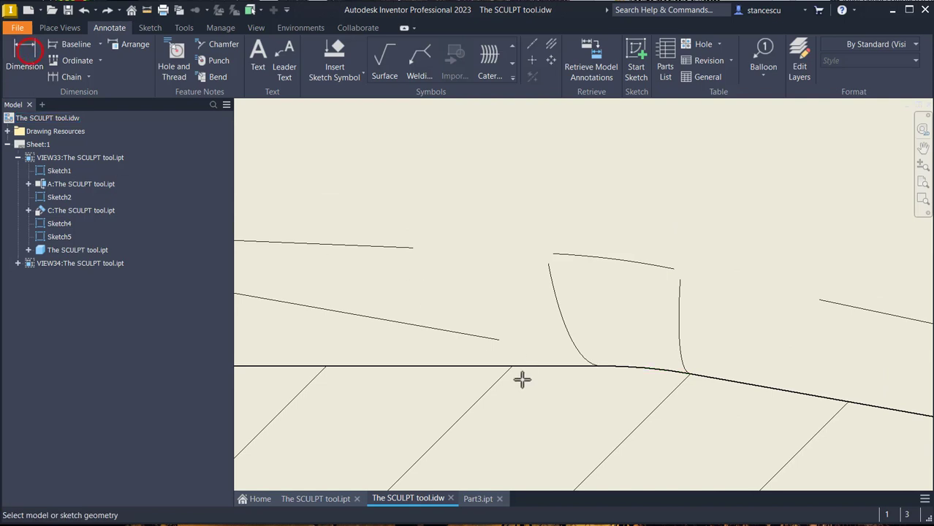
pyautogui.click(664, 367)
pyautogui.scroll(-3, 687, 264)
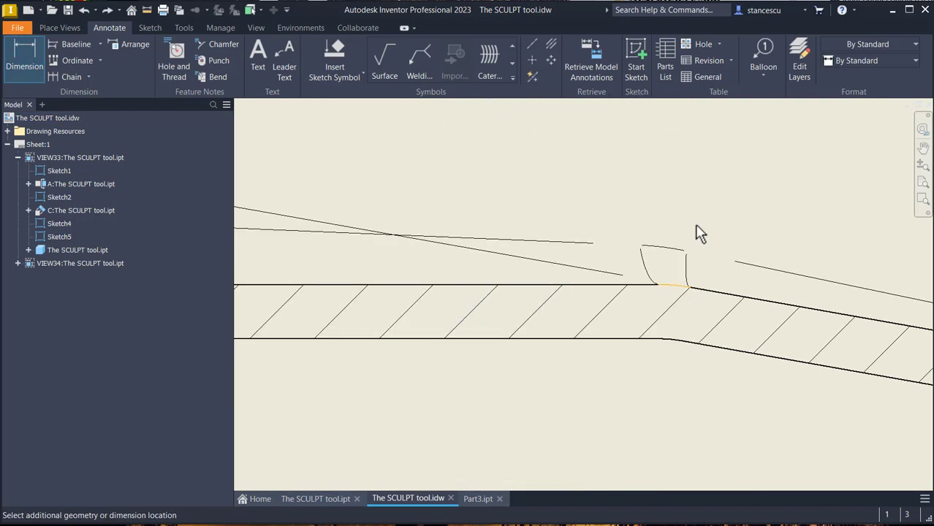
pyautogui.scroll(-3, 733, 198)
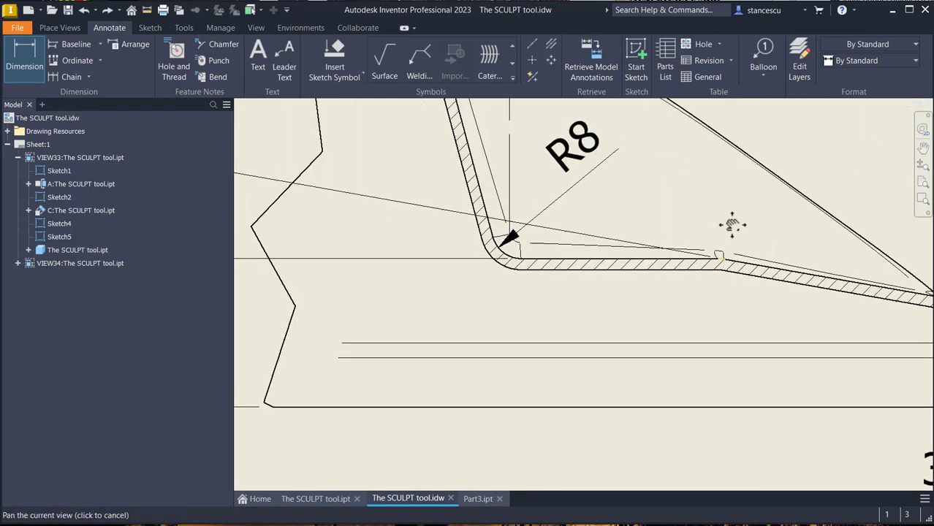
pyautogui.scroll(1, 681, 317)
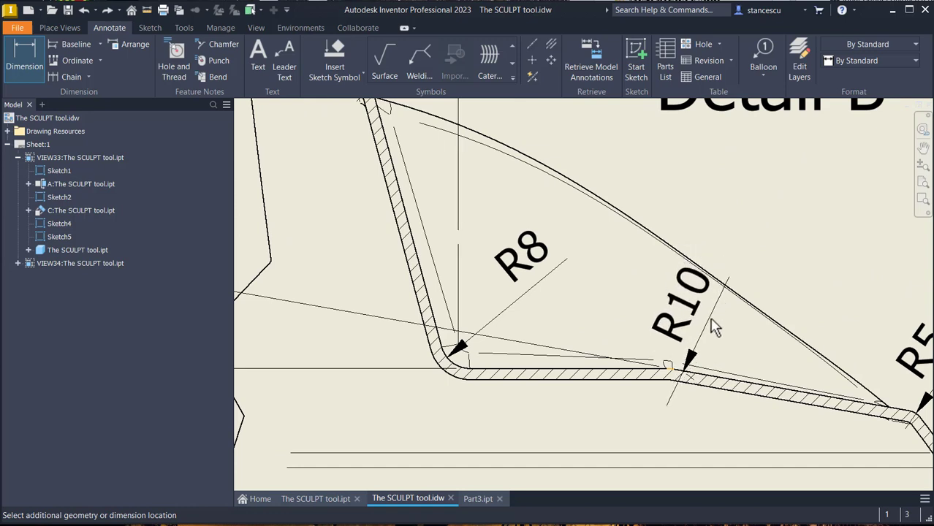
pyautogui.click(709, 320)
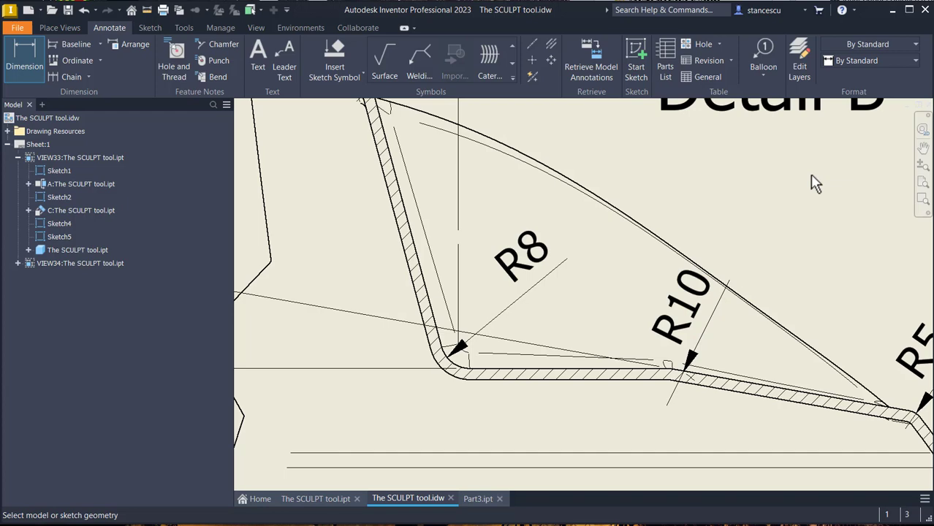
# Step: Examine the filleted pocket edges and rim in the shaded view, then check the radii in Section A-A, View C and the whole sheet
pyautogui.press('F6')
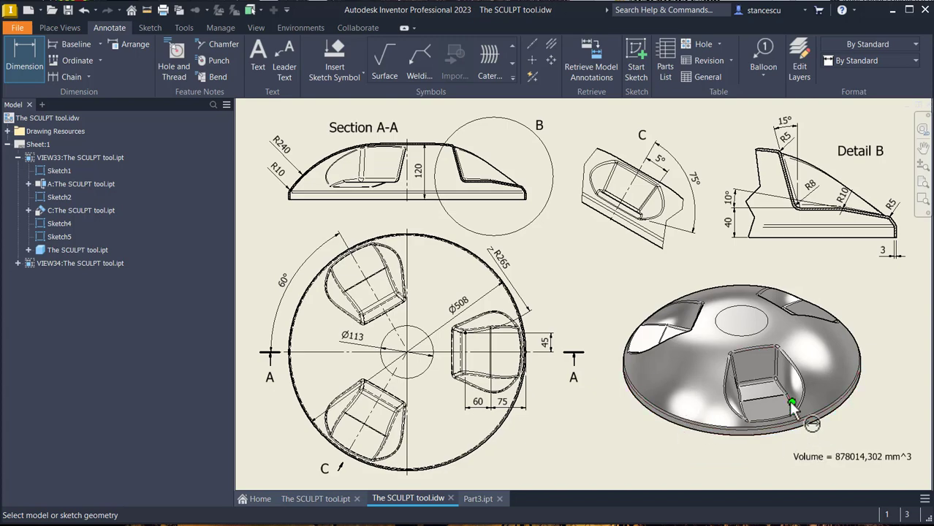
pyautogui.scroll(5, 772, 398)
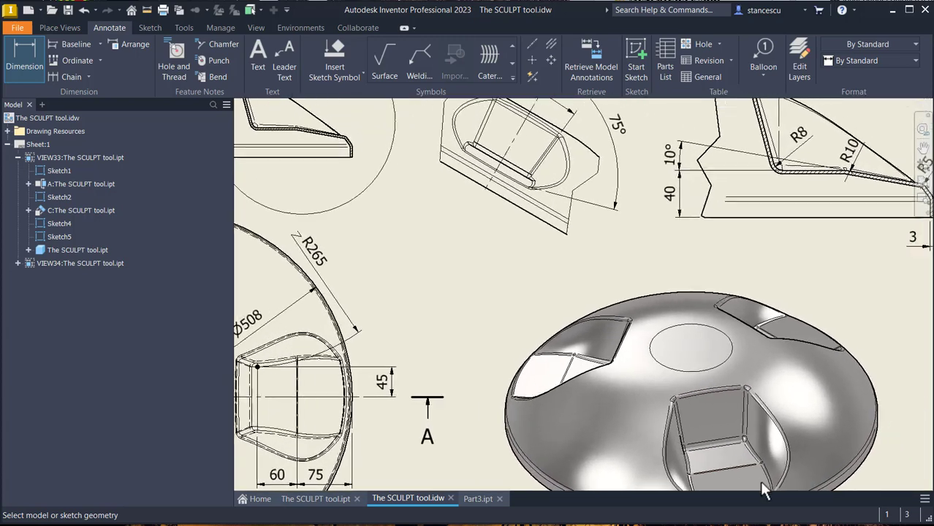
pyautogui.scroll(3, 696, 346)
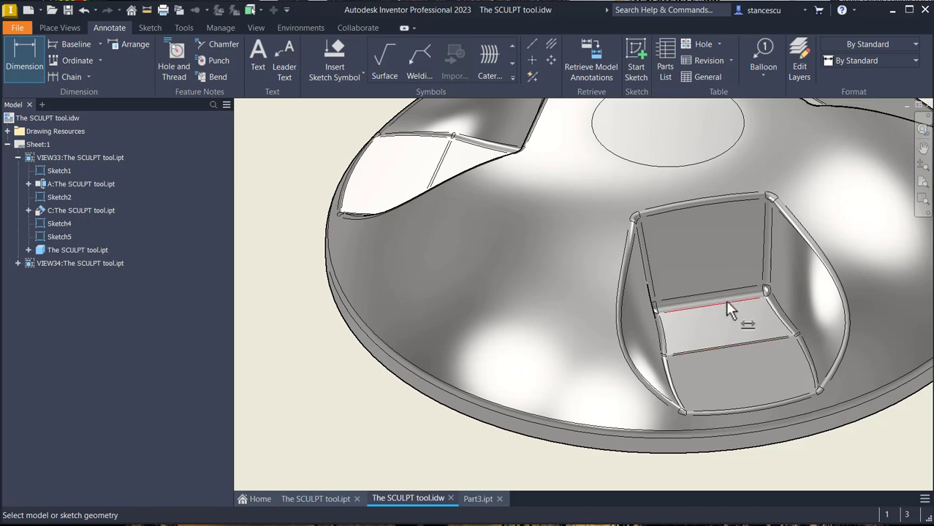
pyautogui.scroll(1, 634, 217)
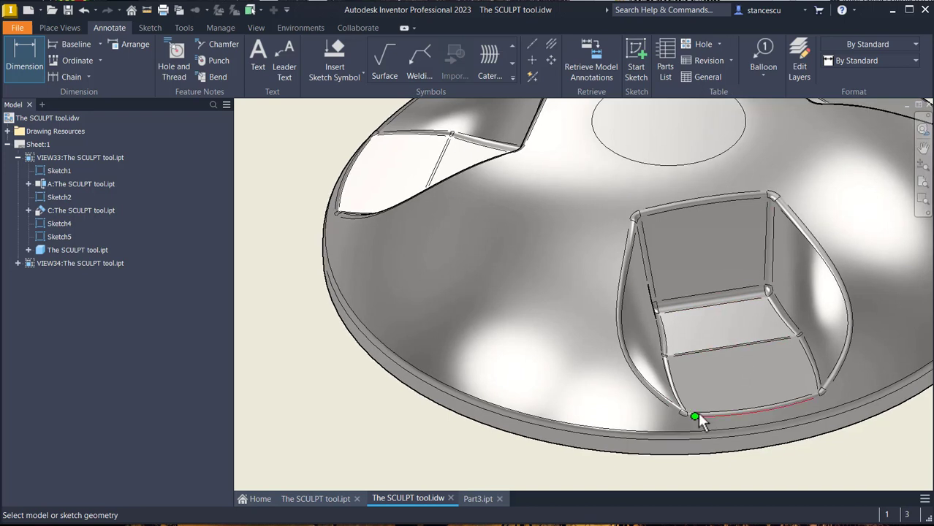
pyautogui.scroll(1, 787, 232)
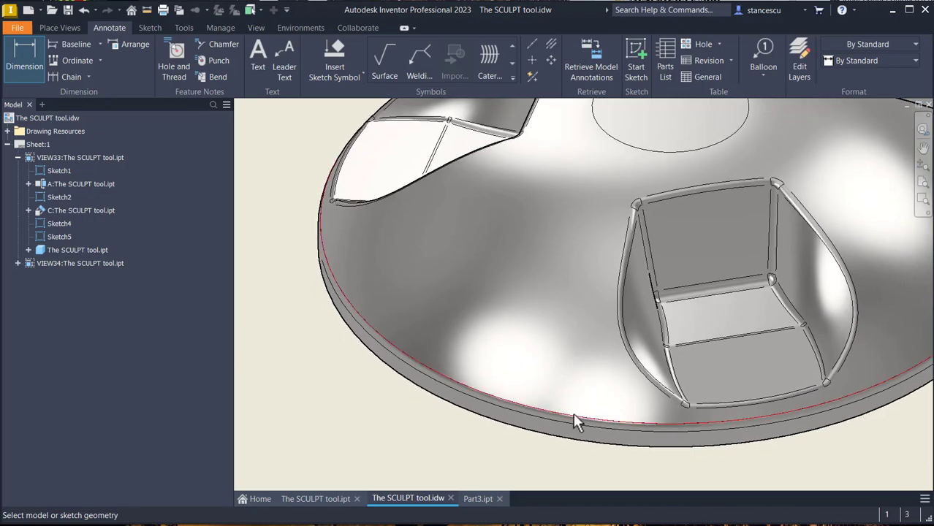
pyautogui.scroll(-6, 571, 417)
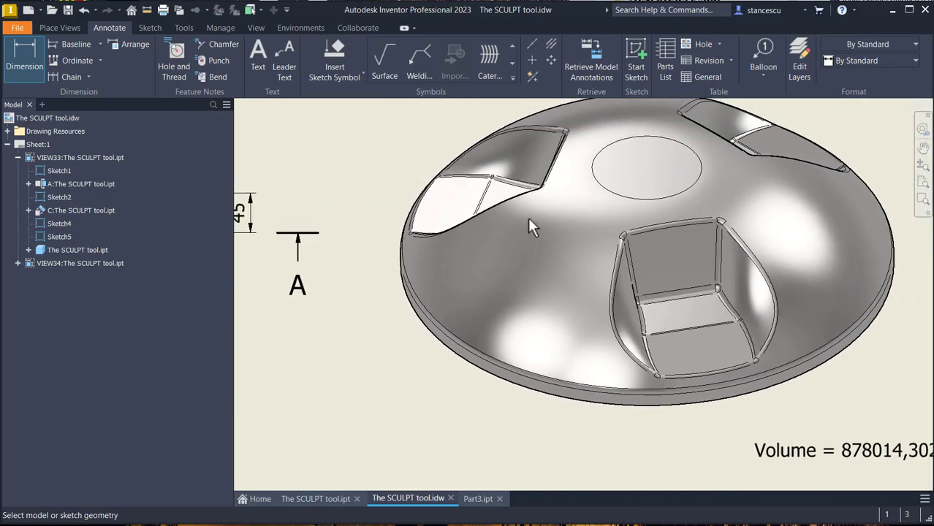
pyautogui.scroll(-2, 273, 244)
pyautogui.scroll(5, 273, 219)
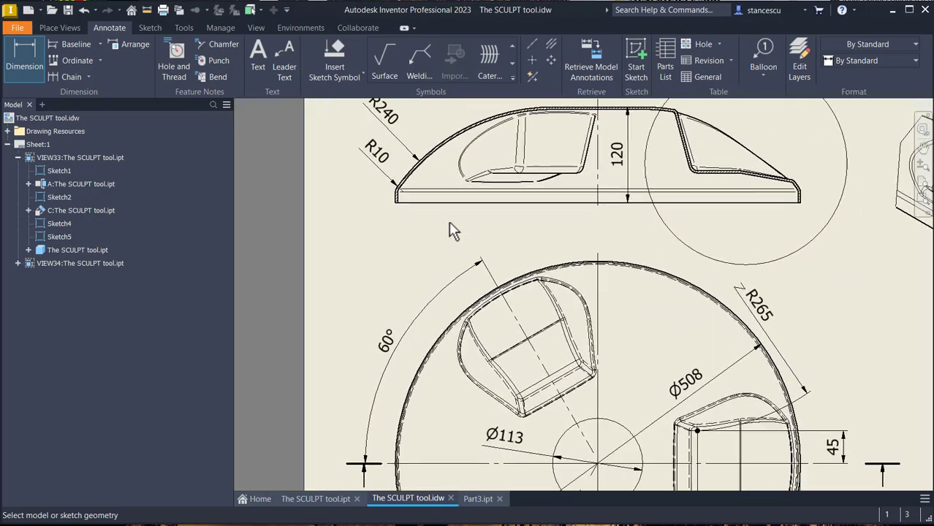
pyautogui.scroll(-3, 359, 214)
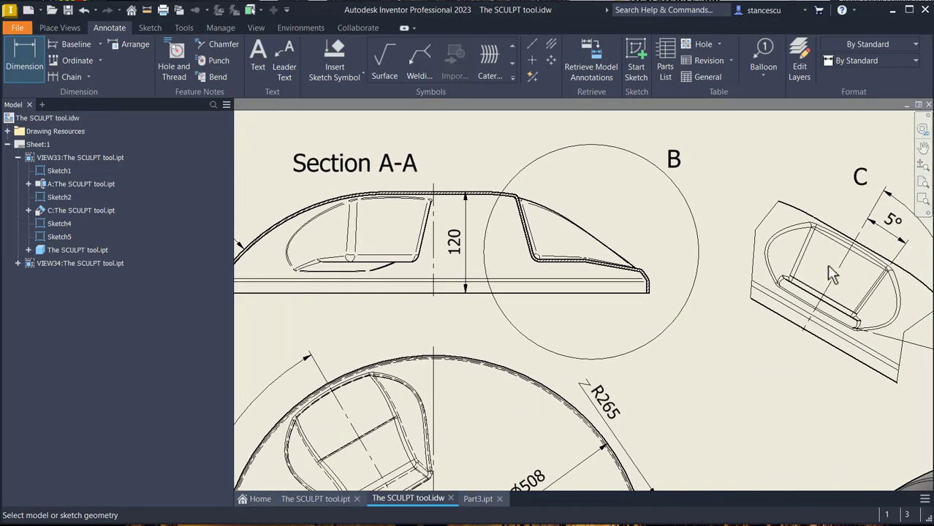
pyautogui.press('F6')
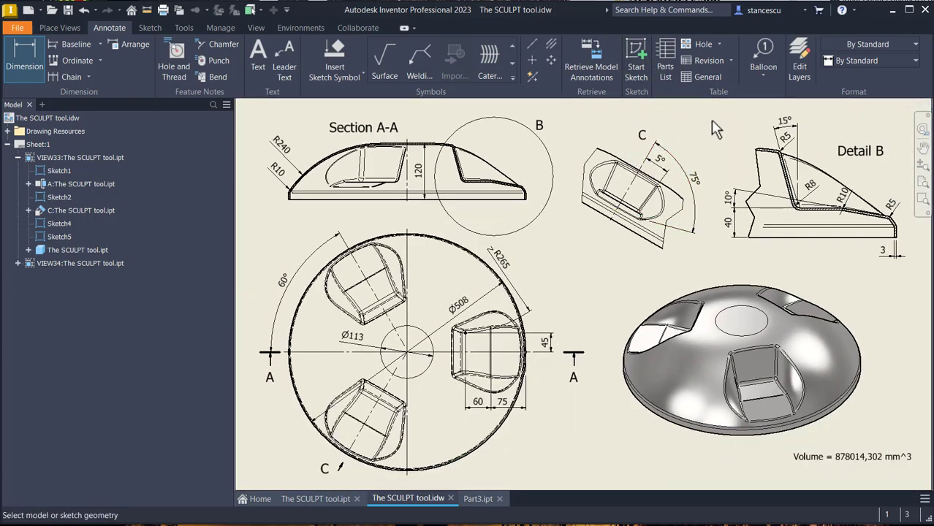
# Step: Switch to Part3.ipt and fillet the pocket floor's bend edge and the dome's outer rim edge with a 10 mm radius
pyautogui.click(485, 498)
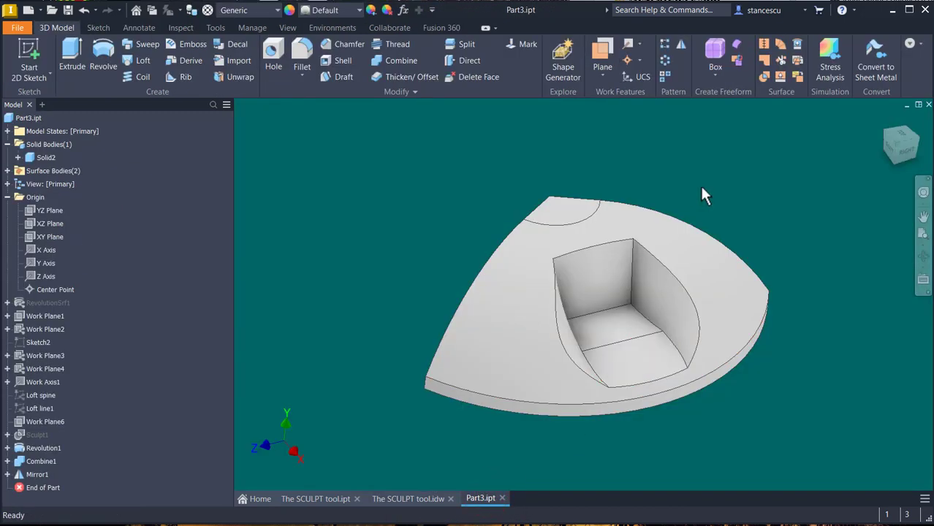
pyautogui.click(640, 344)
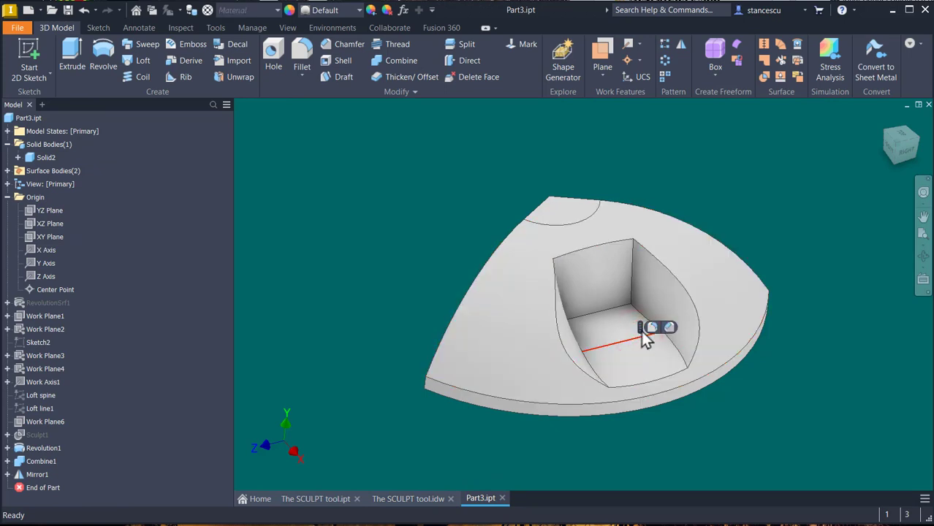
pyautogui.click(655, 328)
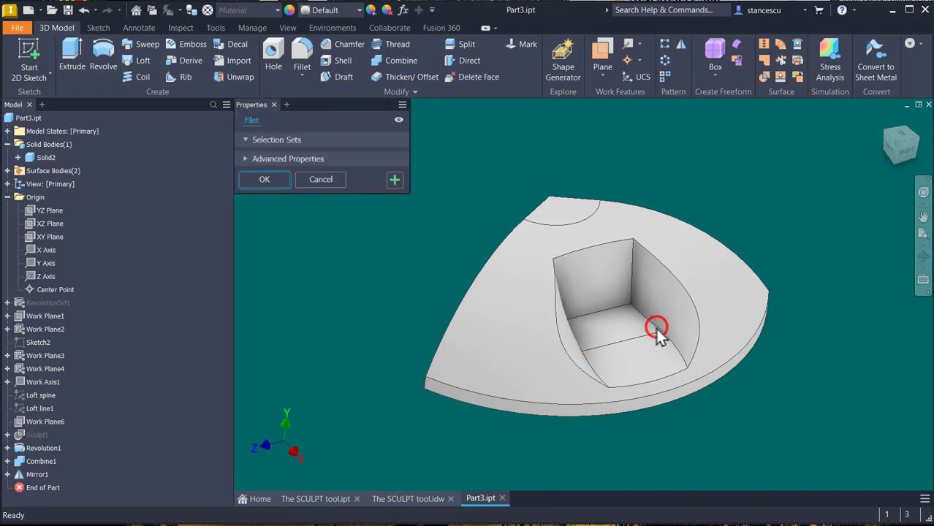
pyautogui.write('10')
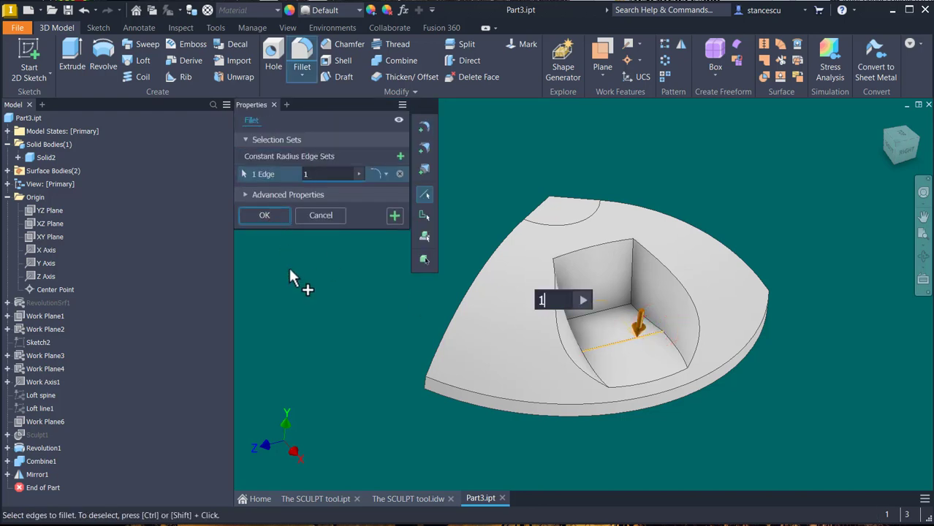
pyautogui.click(589, 401)
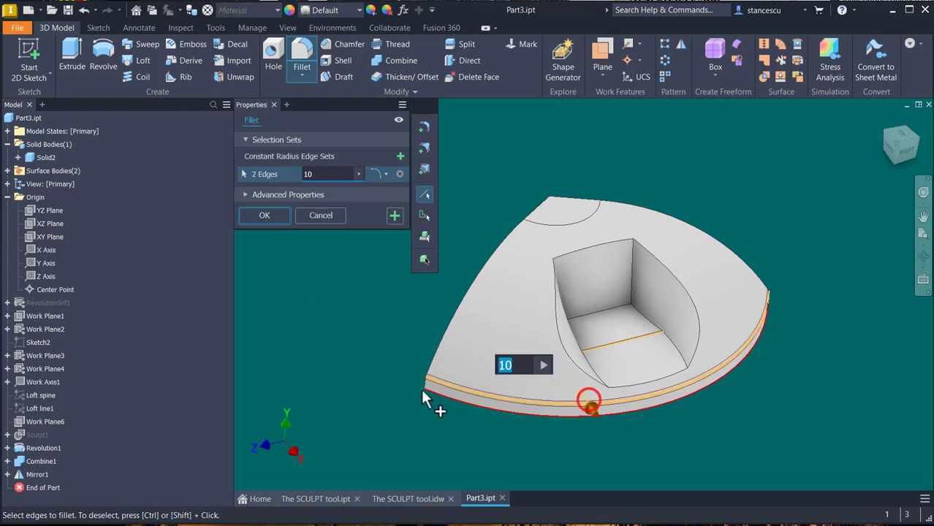
pyautogui.click(393, 217)
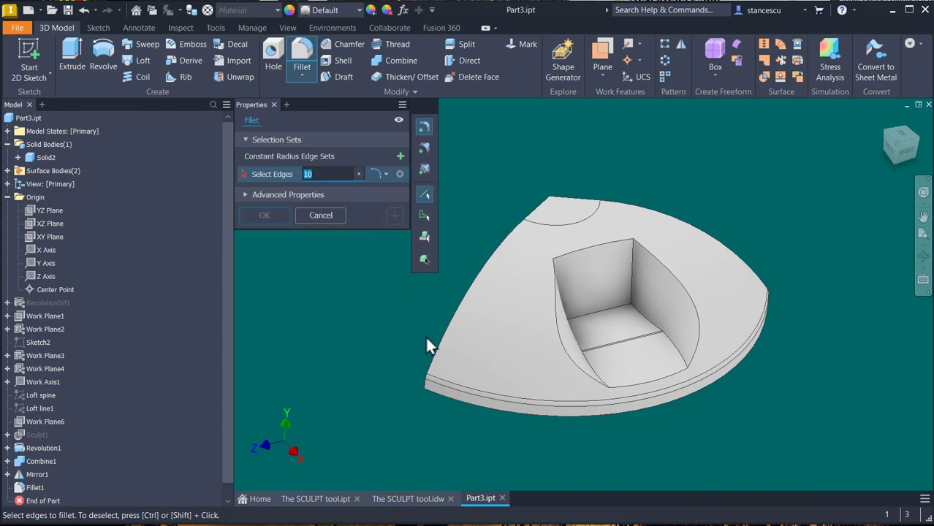
# Step: Fillet the edge between the pocket's back wall and its floor with an 8 mm radius
pyautogui.click(591, 311)
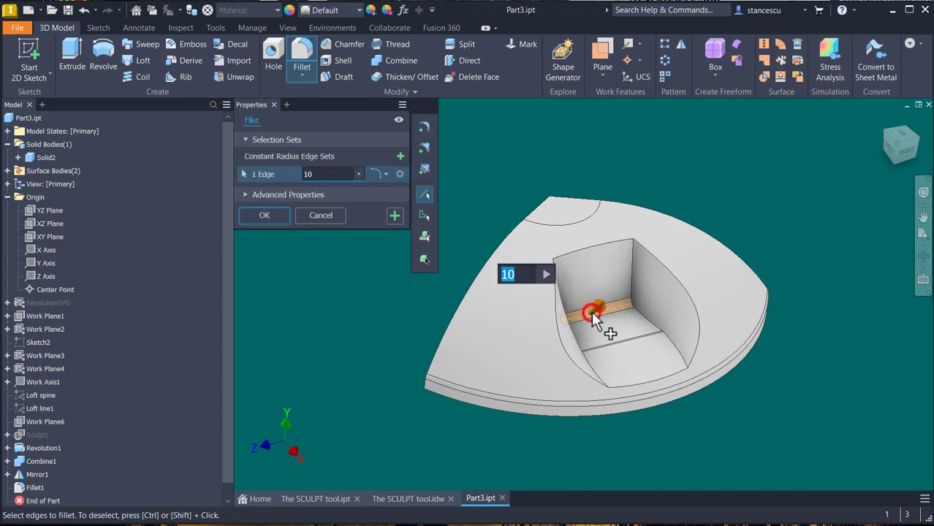
pyautogui.write('8')
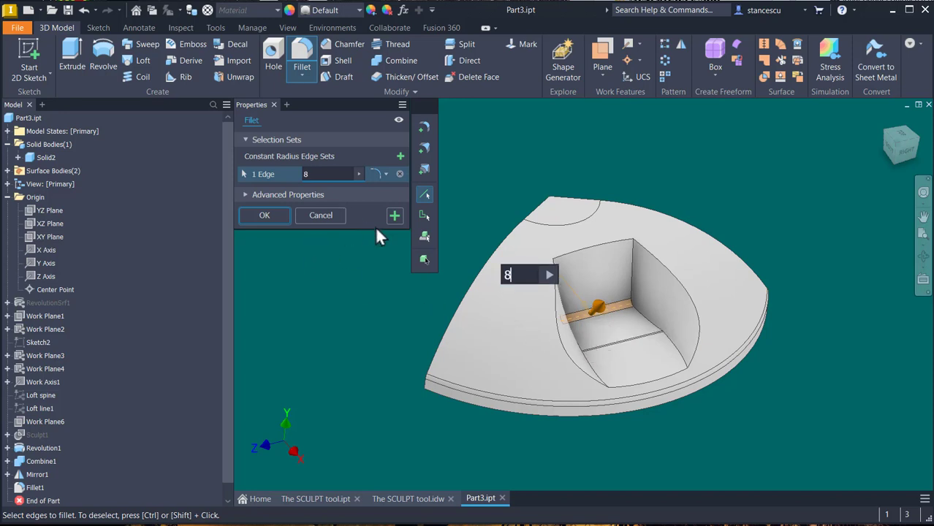
pyautogui.click(394, 216)
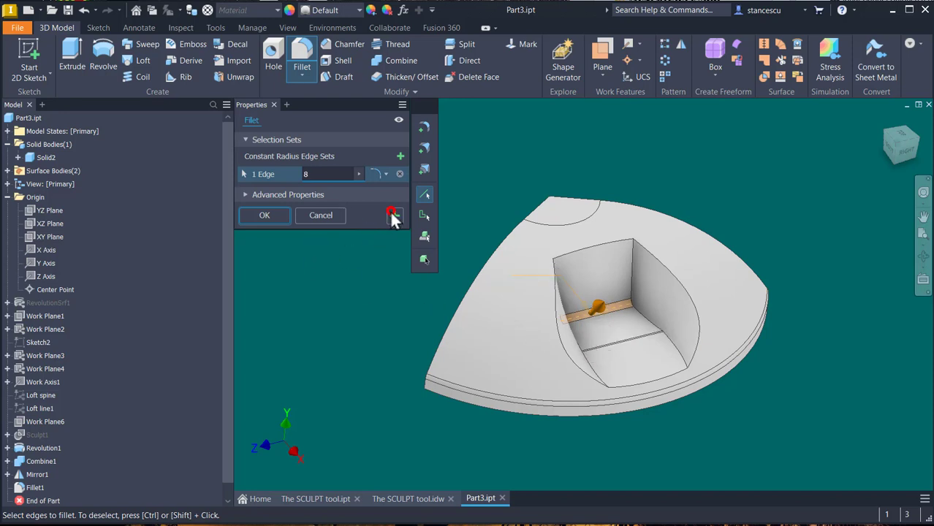
# Step: Fillet the pocket's whole rim and the inner edges where its side walls meet the back wall and floor with a 5 mm radius
pyautogui.click(631, 247)
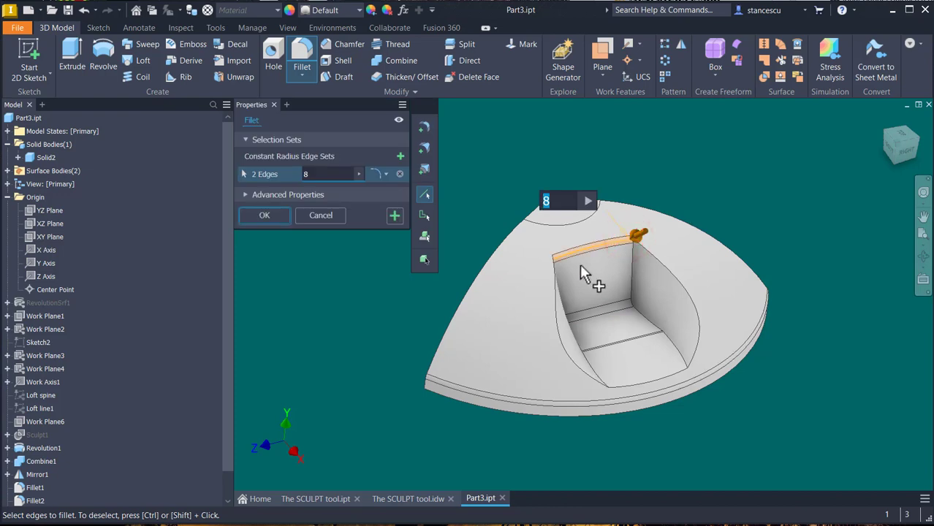
pyautogui.write('5')
pyautogui.click(672, 273)
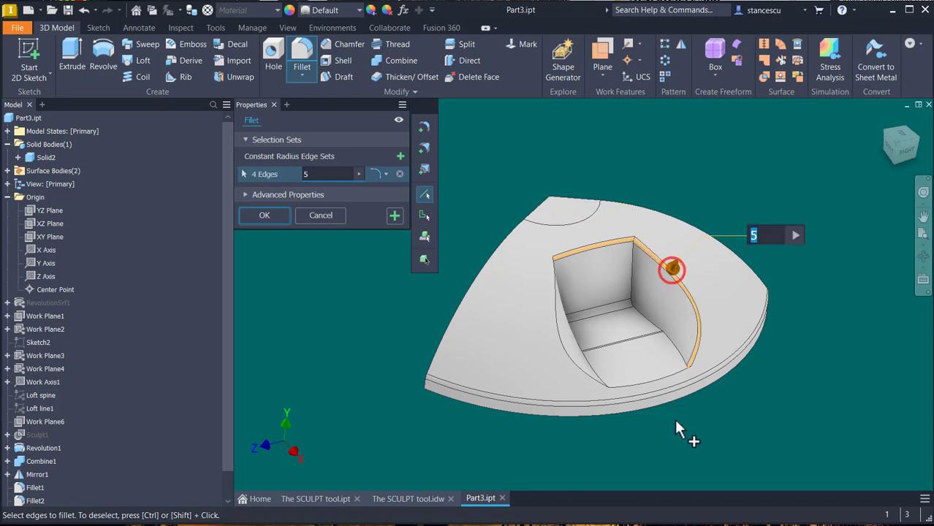
pyautogui.click(662, 377)
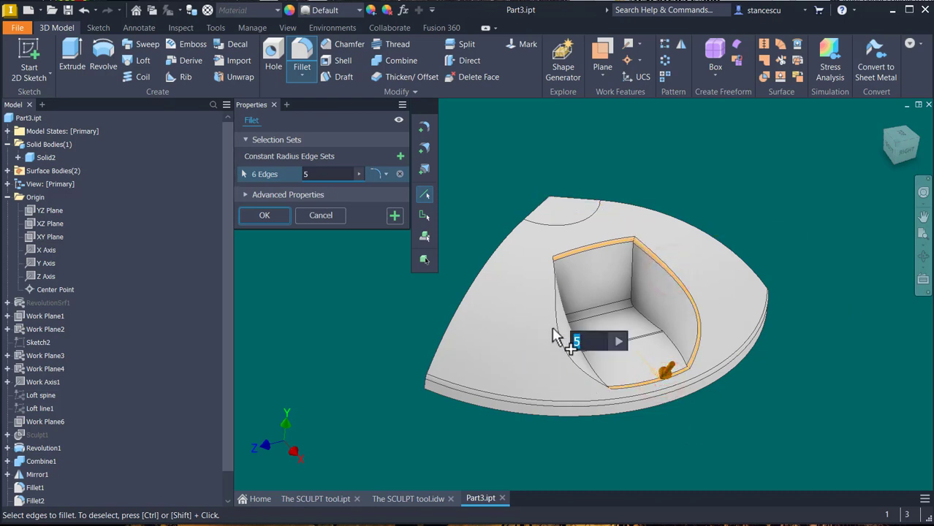
pyautogui.click(556, 343)
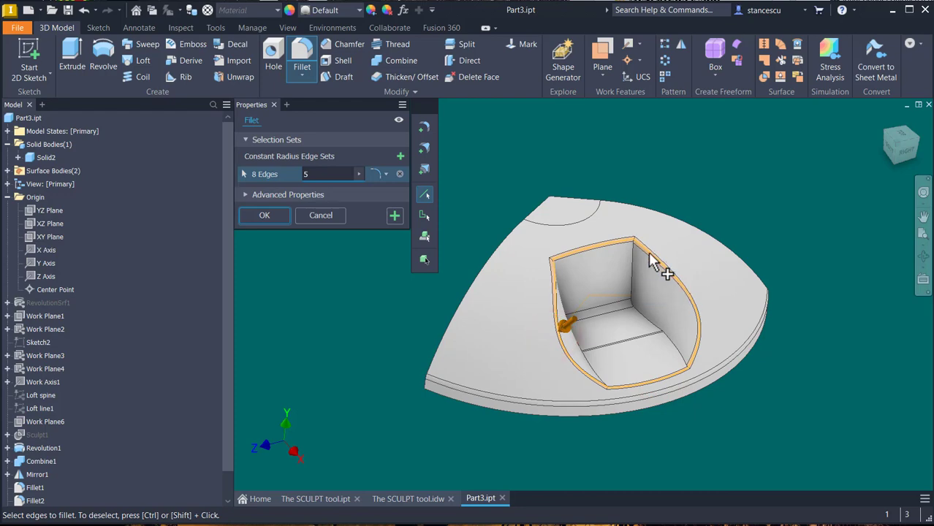
pyautogui.click(650, 343)
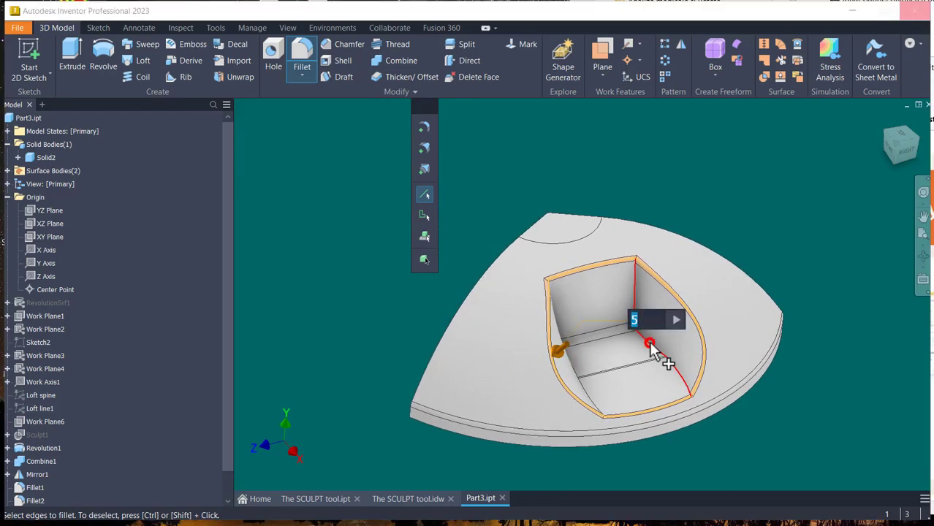
pyautogui.keyDown('shift'); pyautogui.moveTo(707, 299); pyautogui.dragTo(515, 363, button='middle'); pyautogui.keyUp('shift')
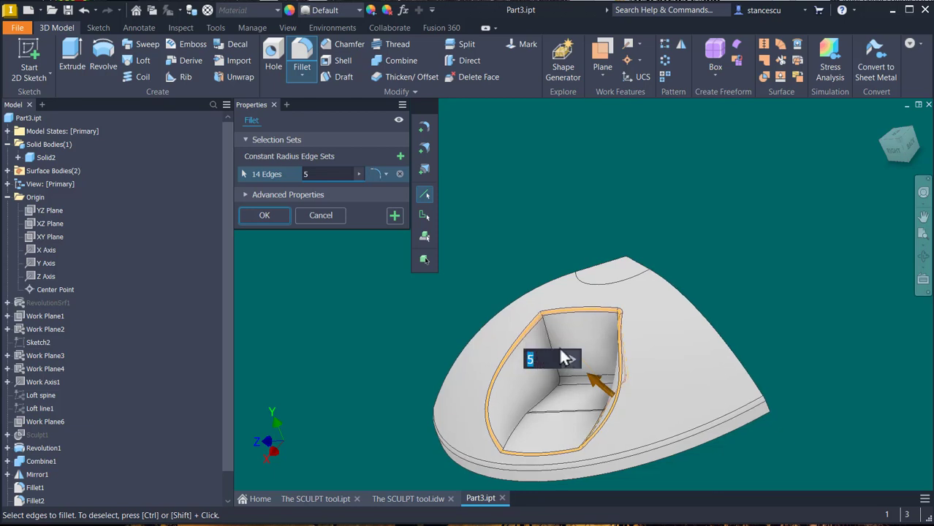
pyautogui.click(555, 353)
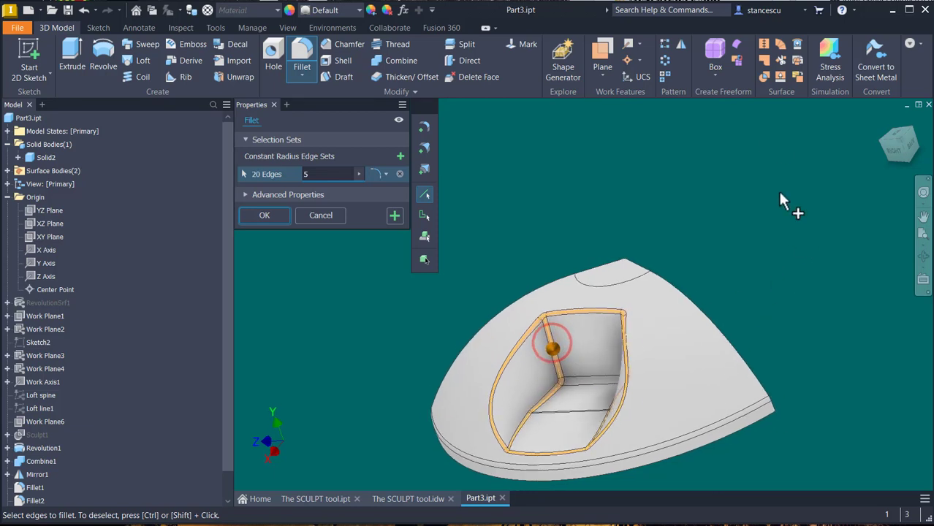
pyautogui.keyDown('shift'); pyautogui.moveTo(788, 203); pyautogui.dragTo(764, 139, button='middle'); pyautogui.keyUp('shift')
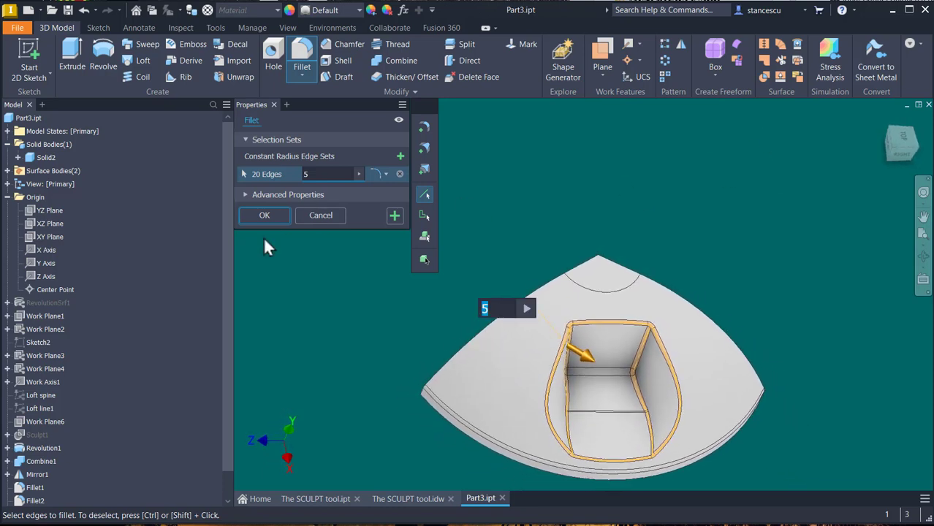
pyautogui.click(265, 215)
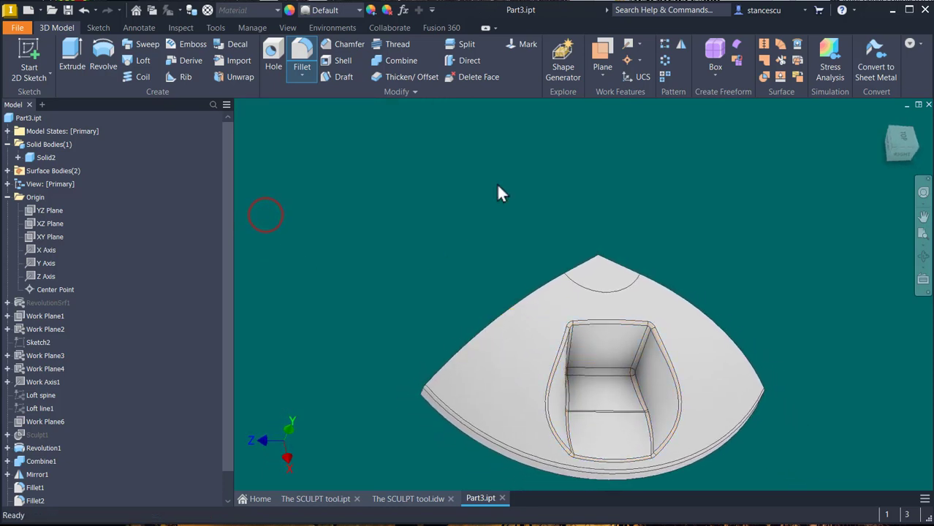
# Step: Circular-pattern the whole solid into 3 instances over 360 degrees around the segment's straight vertical center edge
pyautogui.press('F6')
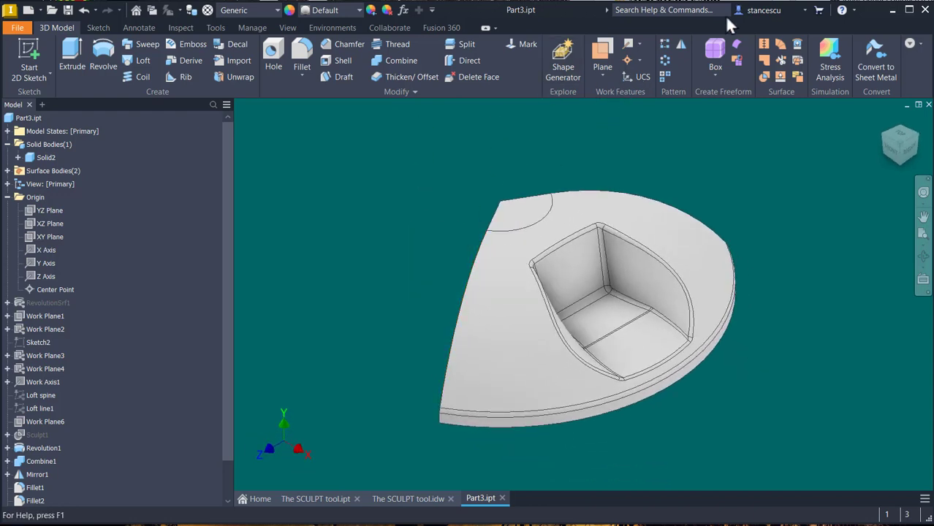
pyautogui.click(667, 63)
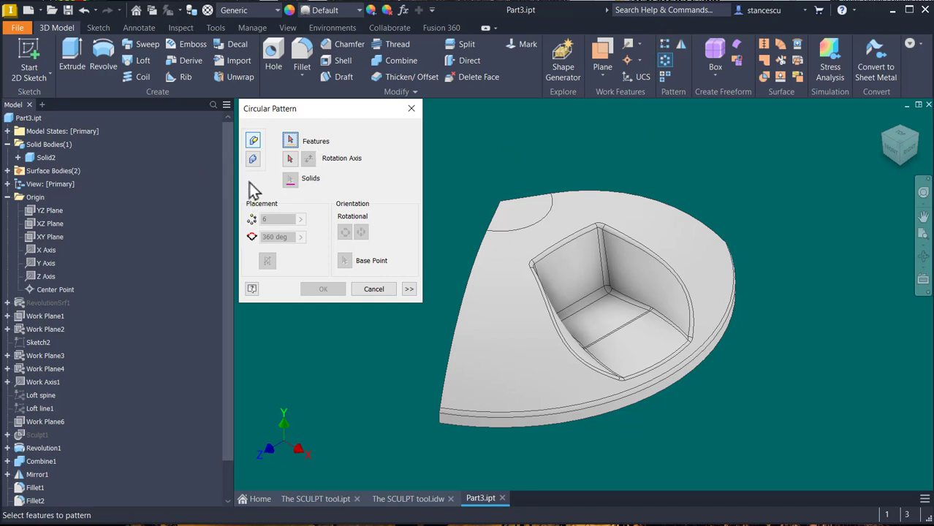
pyautogui.click(253, 160)
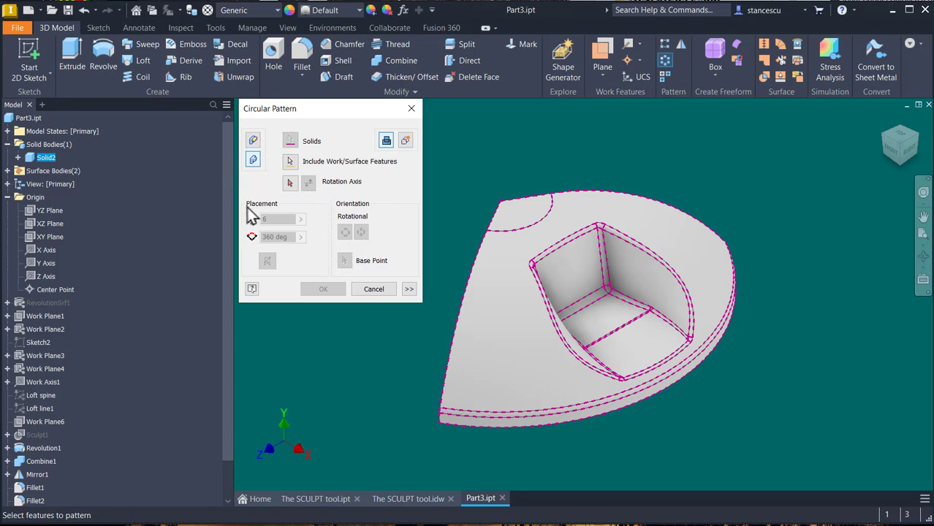
pyautogui.click(289, 183)
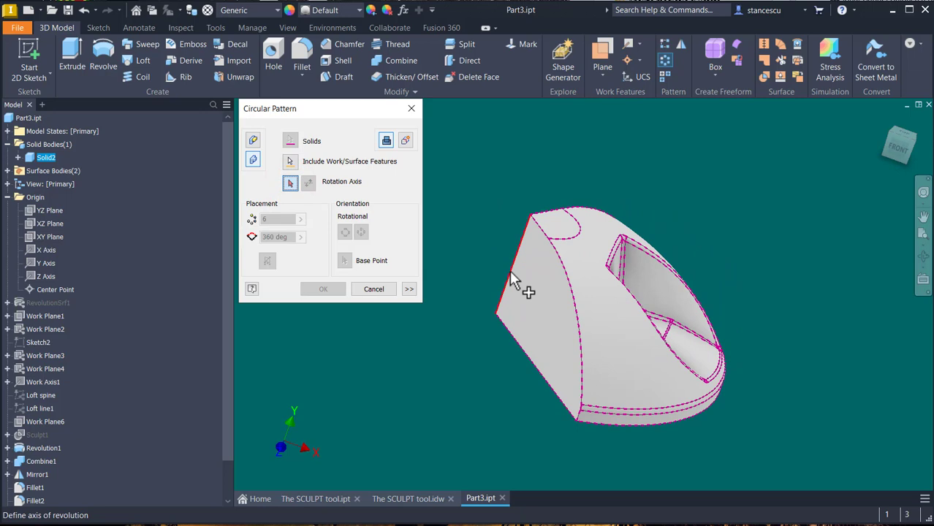
pyautogui.click(511, 280)
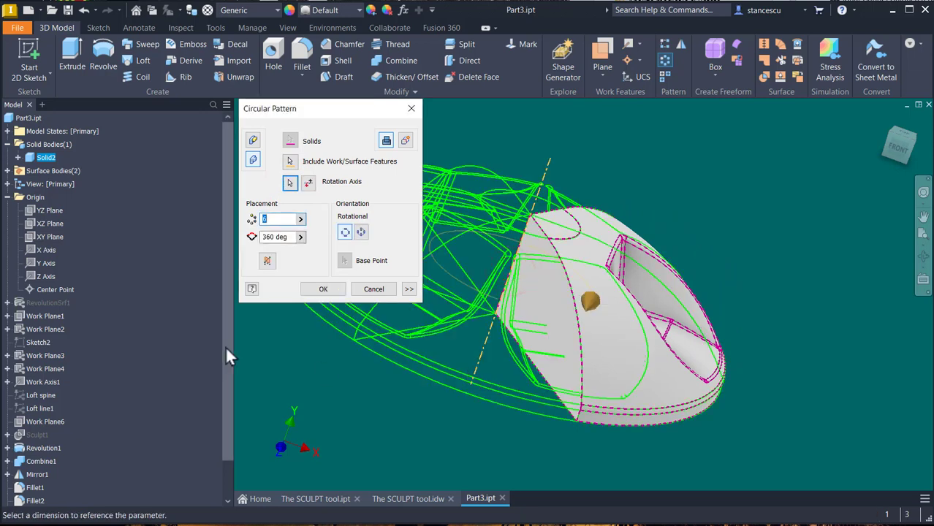
pyautogui.write('3')
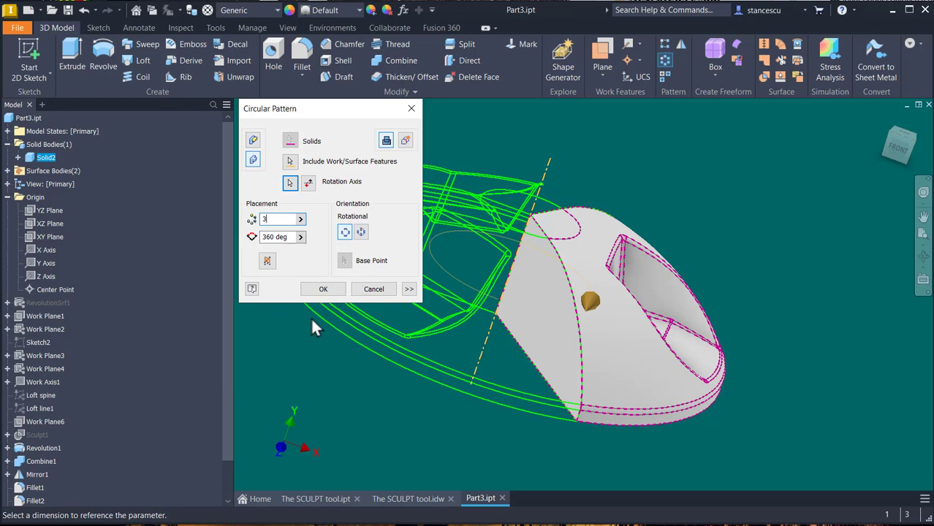
pyautogui.click(323, 289)
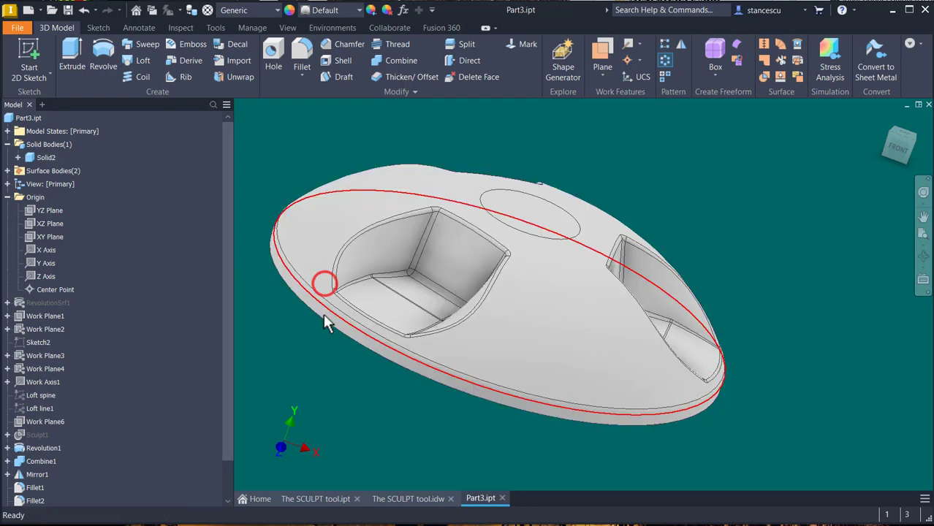
# Step: Examine the finished dome in The SCULPT tool.ipt, then check the wall thickness in Detail B of The SCULPT tool.idw
pyautogui.press('F5')
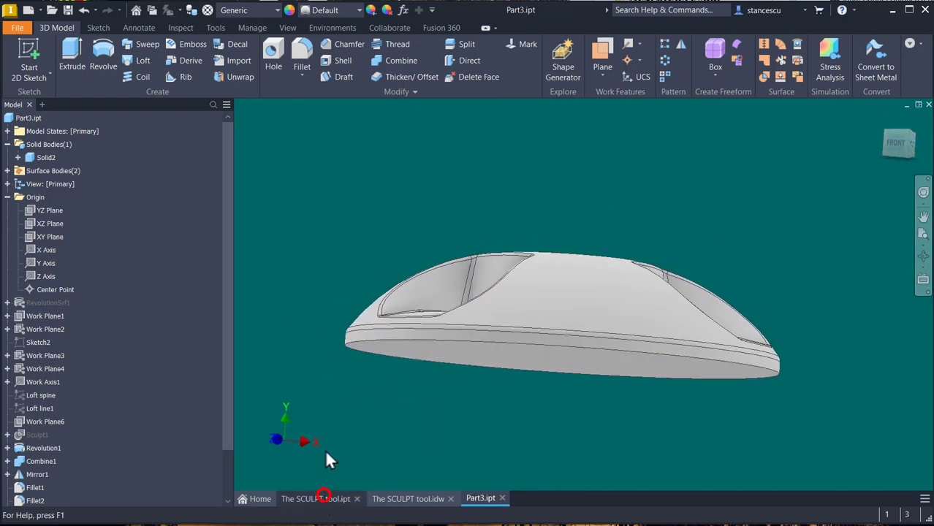
pyautogui.click(322, 497)
pyautogui.moveTo(389, 379)
pyautogui.keyDown('shift'); pyautogui.mouseDown(button='middle')
pyautogui.moveTo(485, 358)
pyautogui.moveTo(686, 358)
pyautogui.moveTo(713, 337)
pyautogui.moveTo(636, 262)
pyautogui.moveTo(598, 180)
pyautogui.moveTo(350, 289)
pyautogui.mouseUp(button='middle'); pyautogui.keyUp('shift')
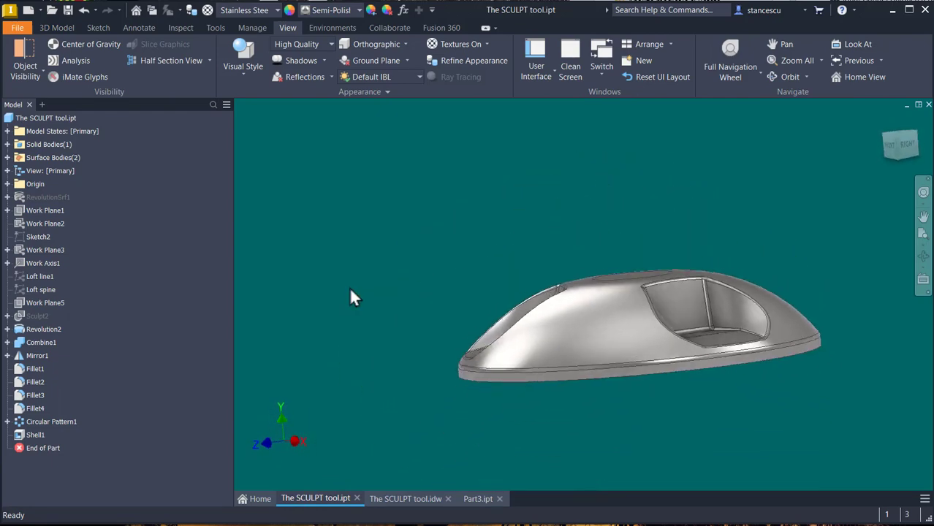
pyautogui.press('F6')
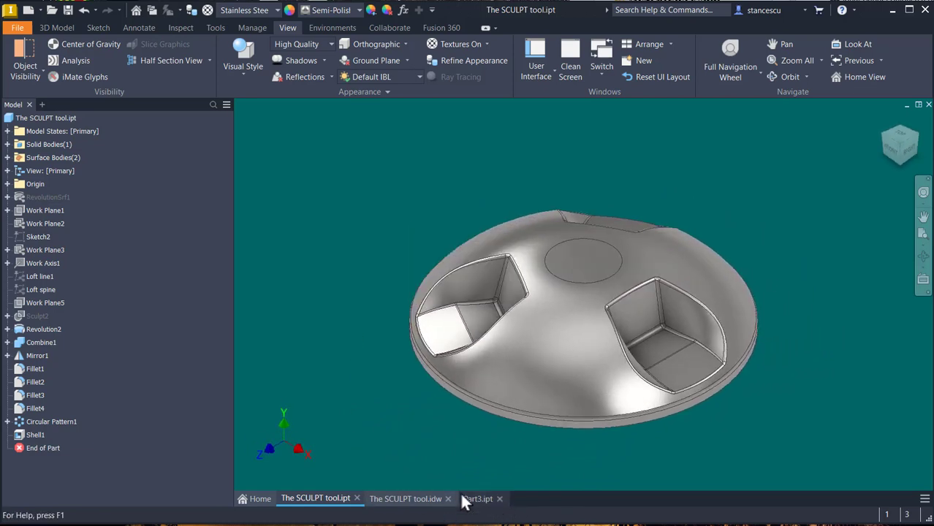
pyautogui.click(465, 499)
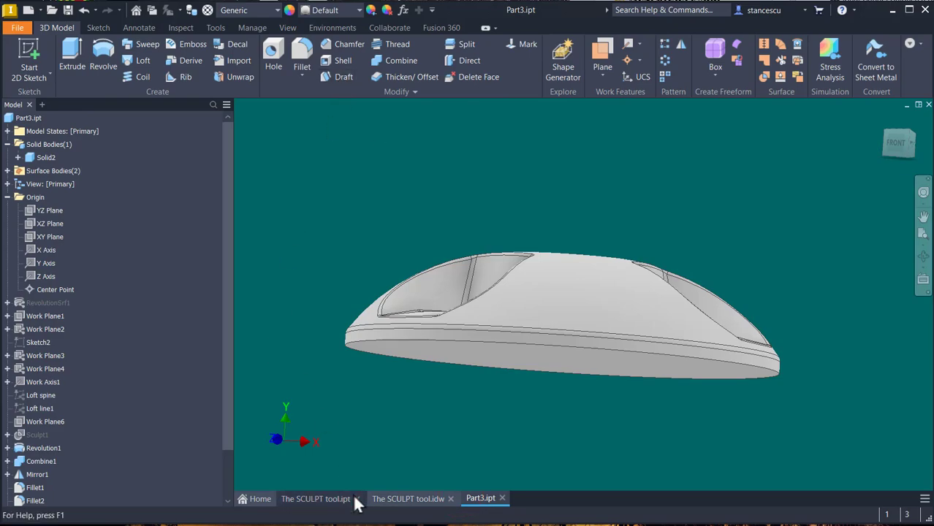
pyautogui.click(431, 498)
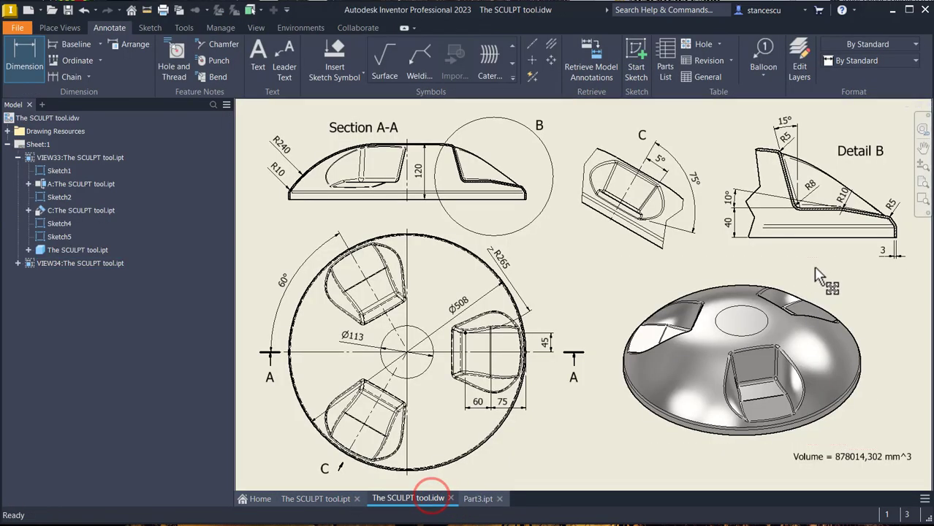
pyautogui.scroll(3, 892, 271)
pyautogui.scroll(2, 919, 249)
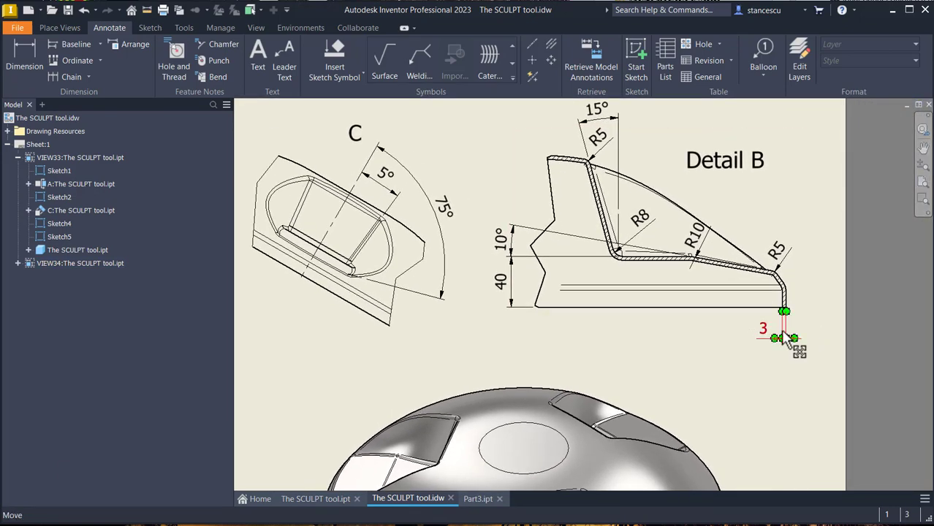
pyautogui.scroll(-3, 705, 351)
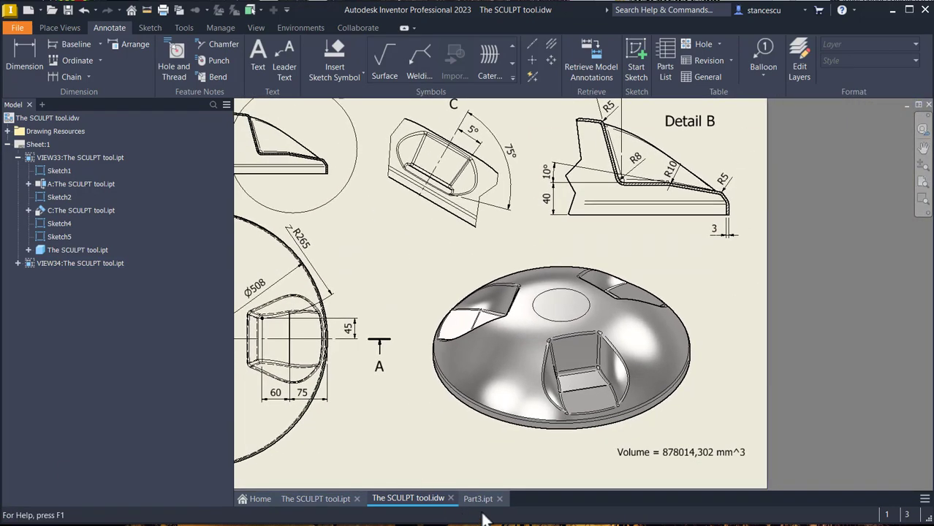
# Step: Switch to Part3.ipt and shell the dome to a 3 mm wall thickness, removing its flat bottom face
pyautogui.click(479, 498)
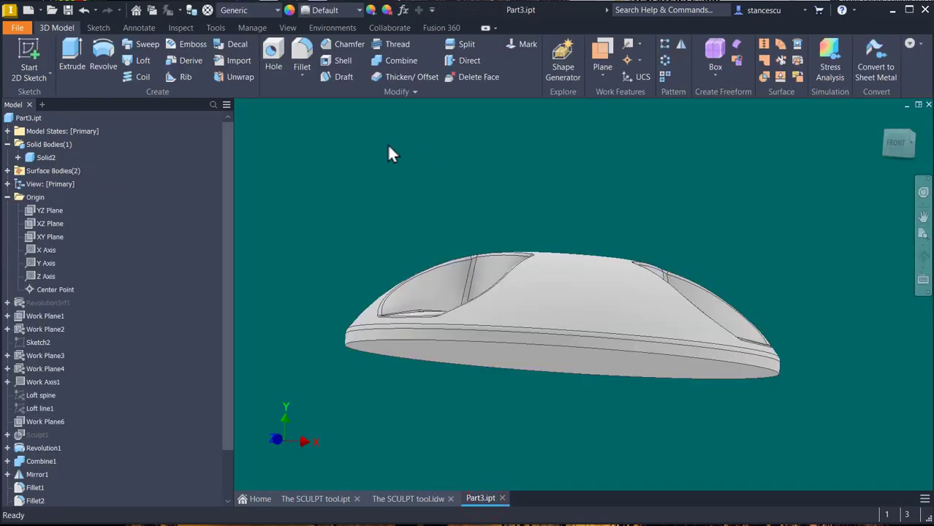
pyautogui.click(342, 61)
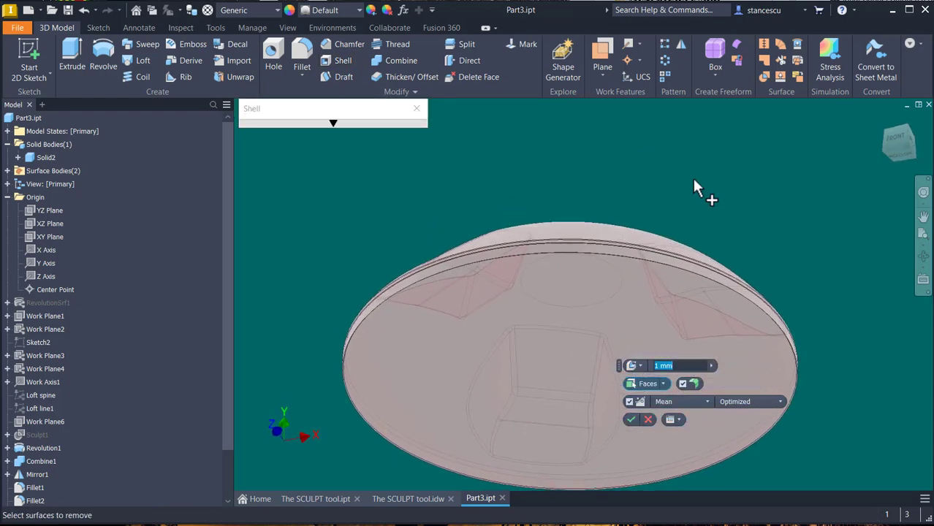
pyautogui.click(465, 344)
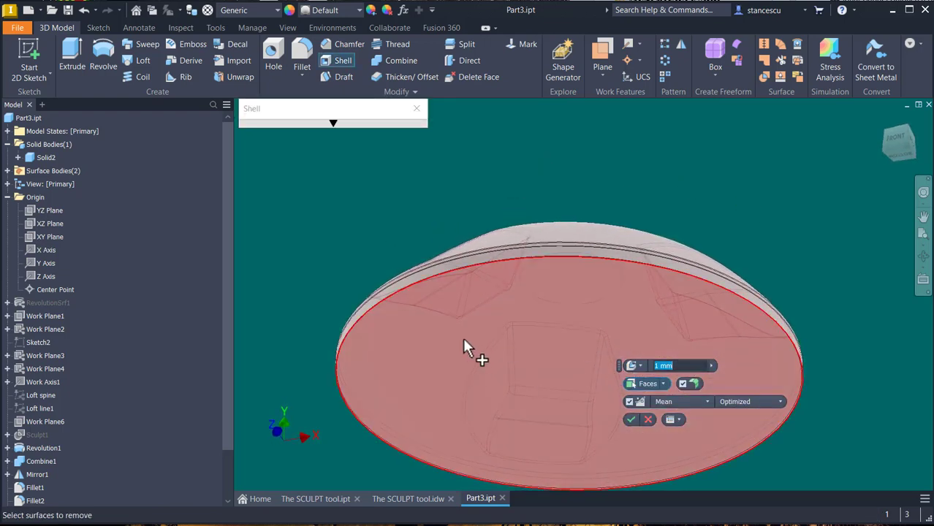
pyautogui.click(547, 292)
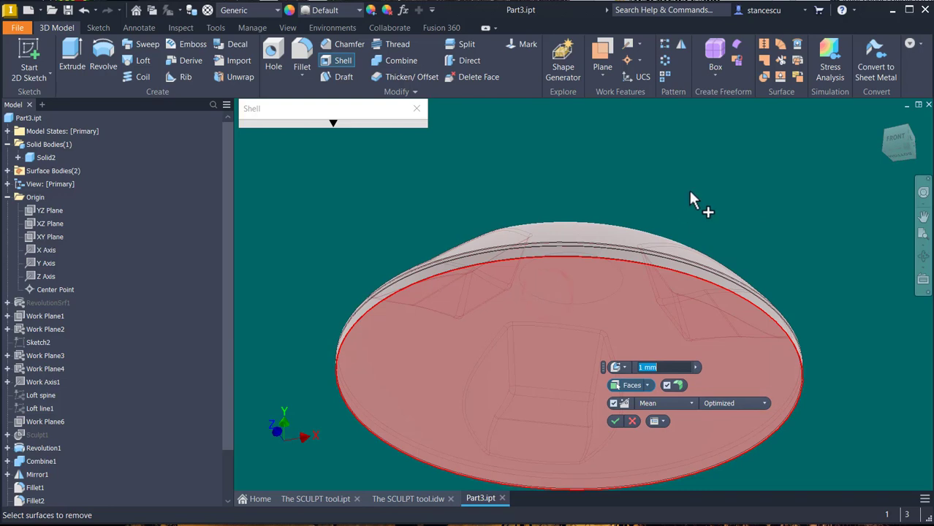
pyautogui.scroll(-4, 688, 188)
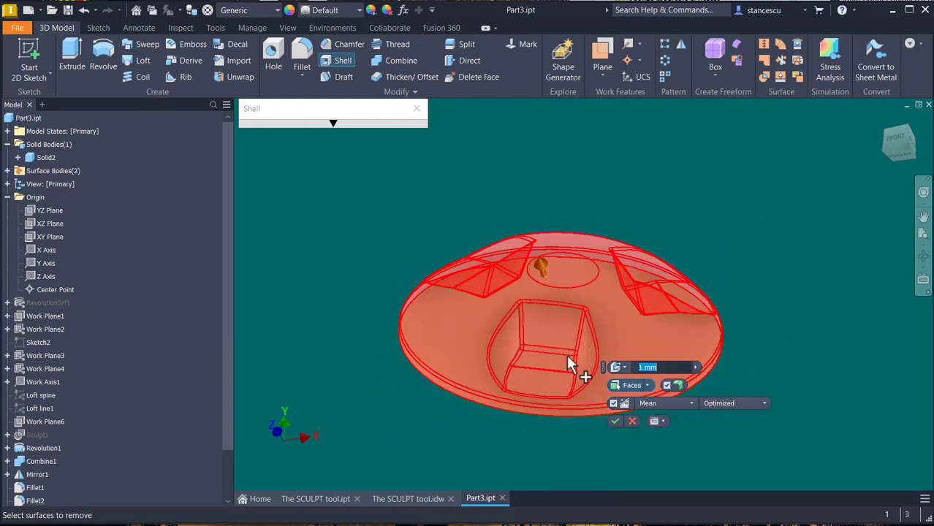
pyautogui.write('3')
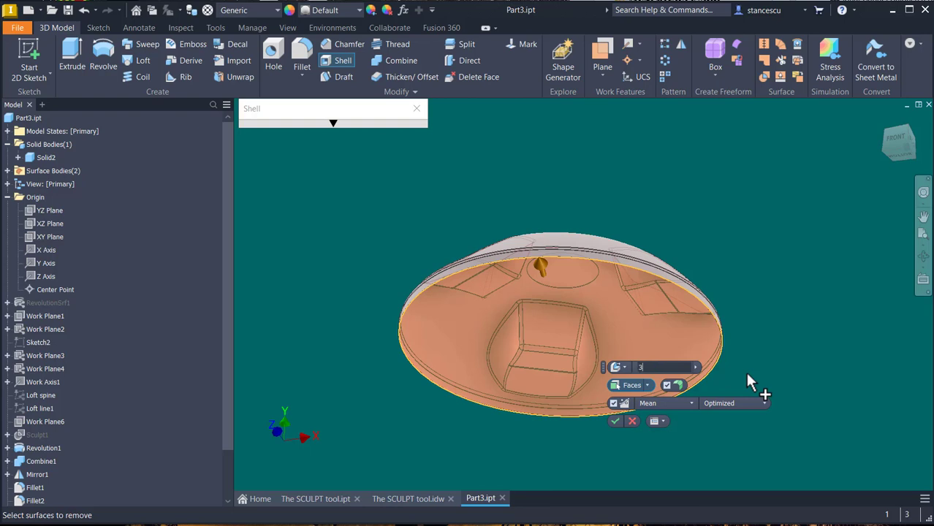
pyautogui.click(615, 422)
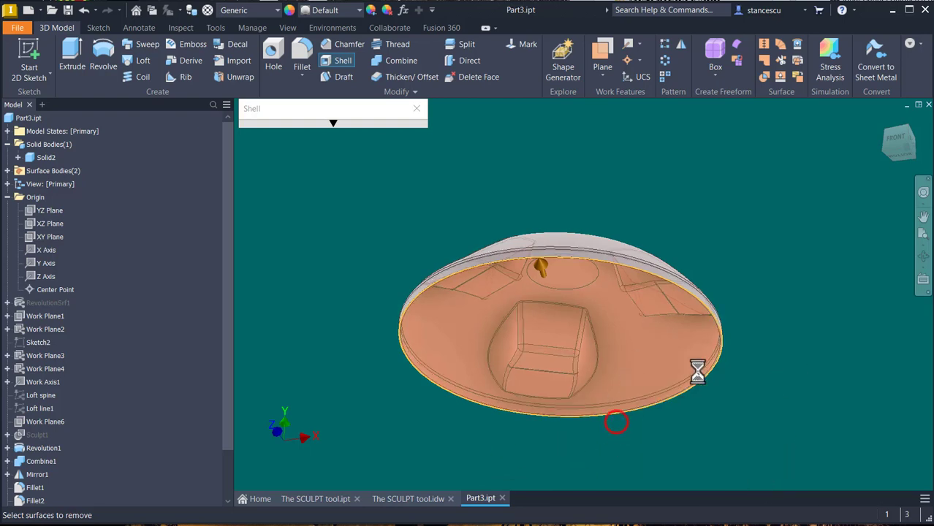
# Step: Assign the Stainless Steel material from the Inventor Material Library to the dome
pyautogui.press('F6')
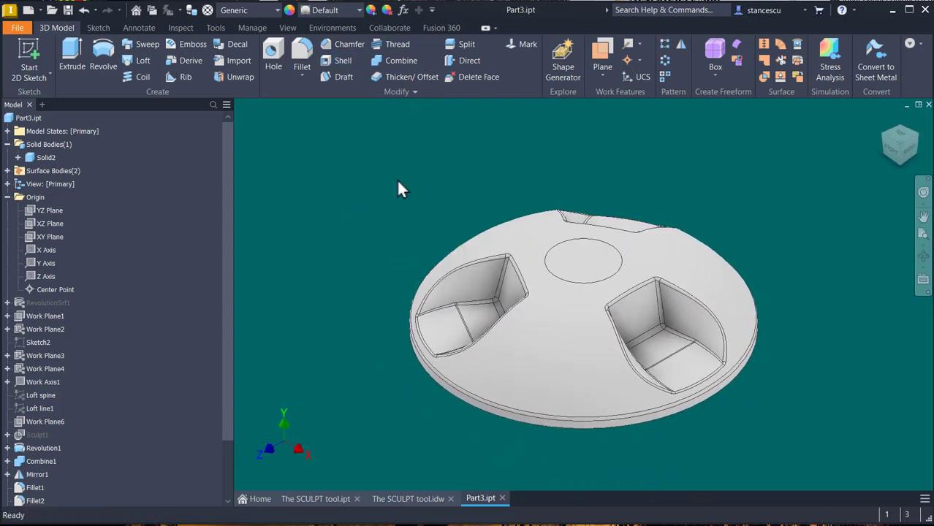
pyautogui.click(256, 8)
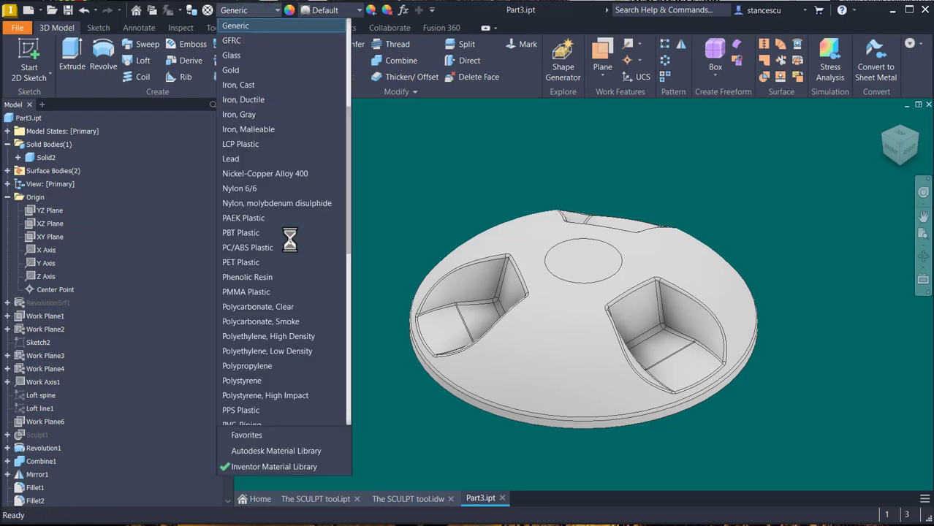
pyautogui.scroll(-7, 289, 238)
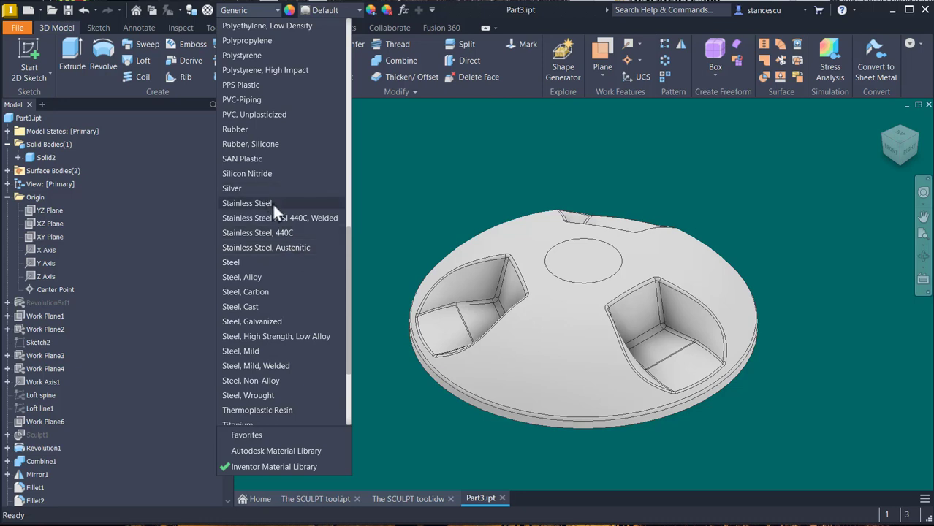
pyautogui.click(272, 203)
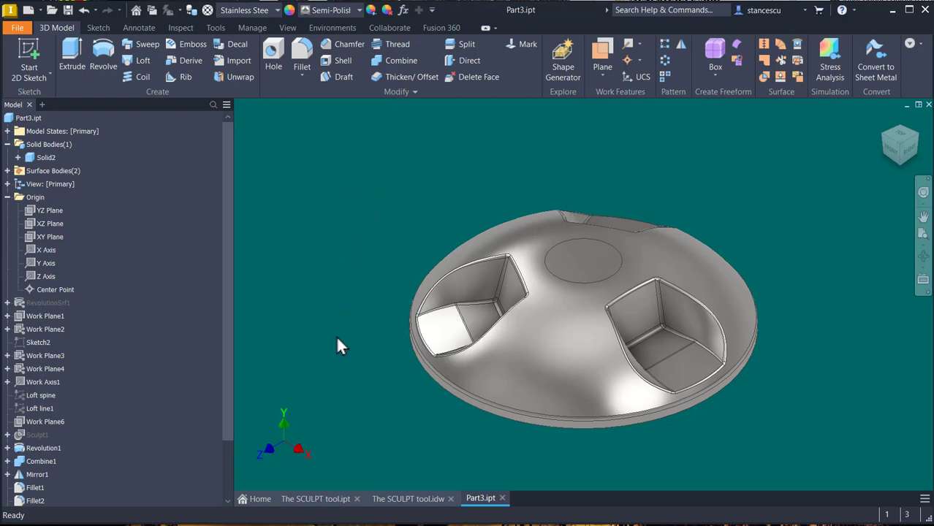
pyautogui.press('alt')
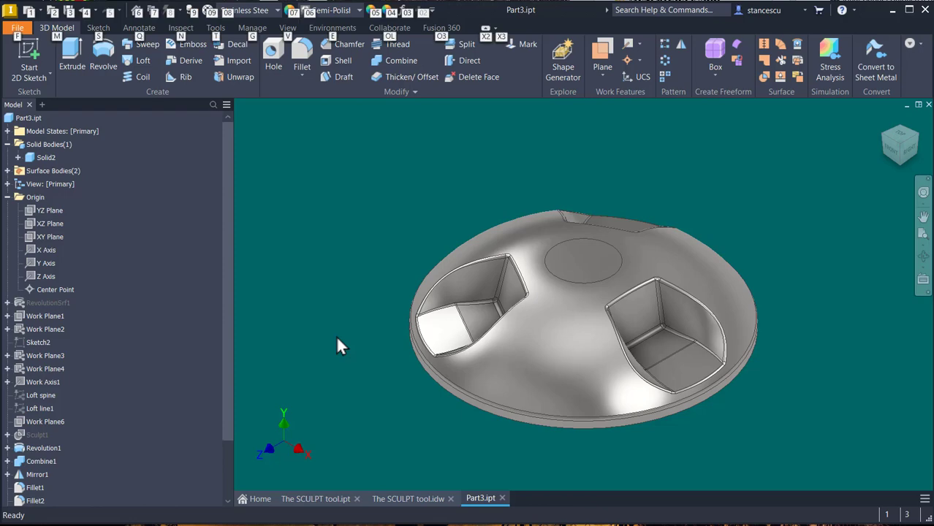
# Step: Set the in-canvas color scheme to Presentation and inspect the dome from below and from the home view
pyautogui.press('f')
pyautogui.press('i')
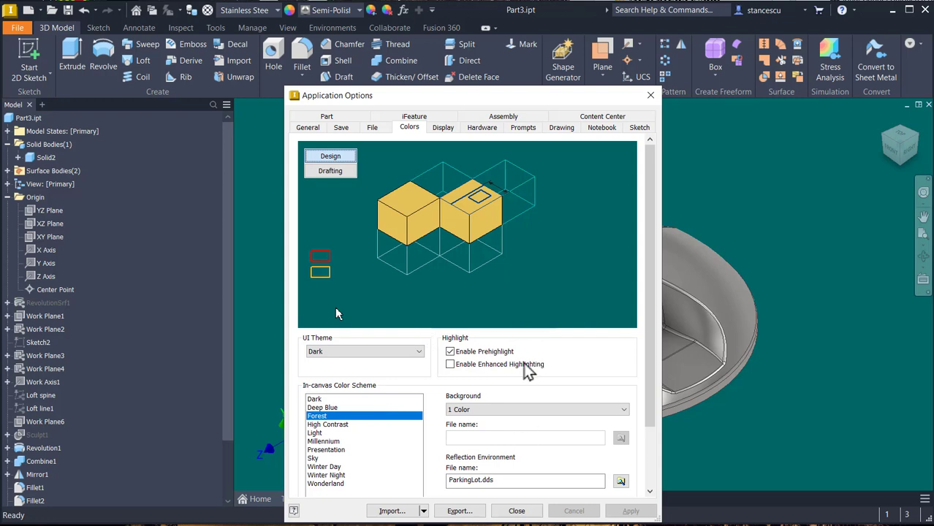
pyautogui.click(330, 449)
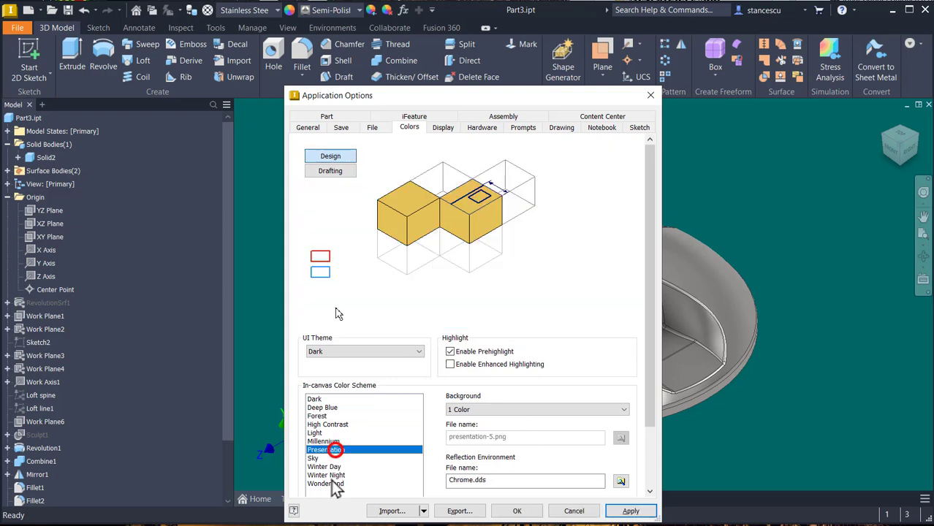
pyautogui.click(516, 511)
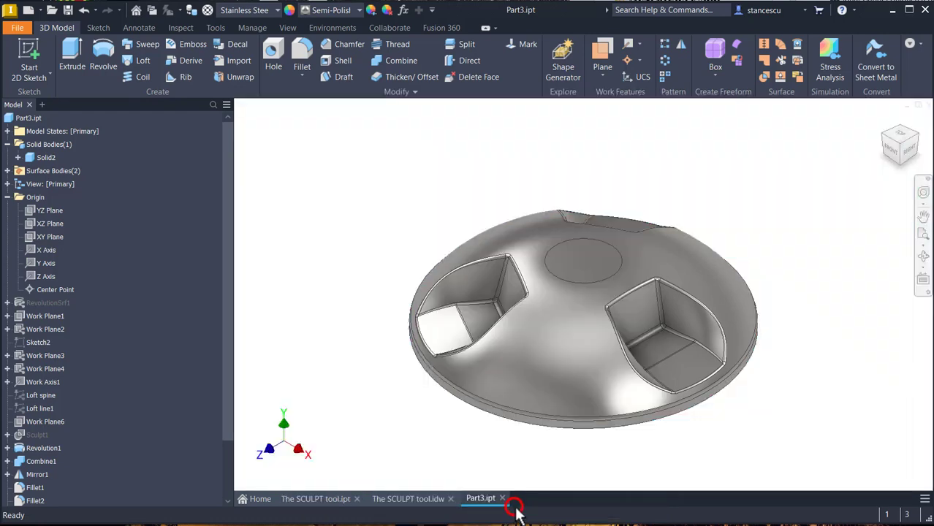
pyautogui.click(699, 139)
pyautogui.press('F6')
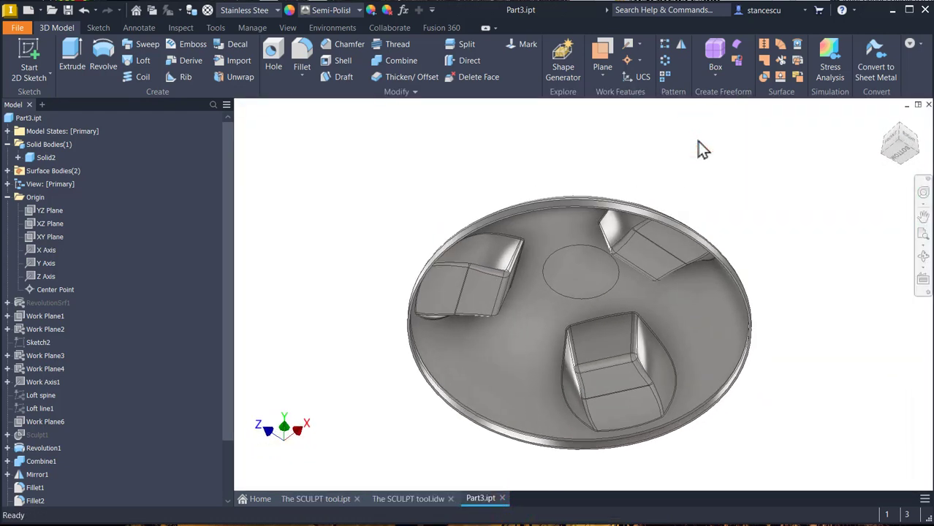
pyautogui.press('F6')
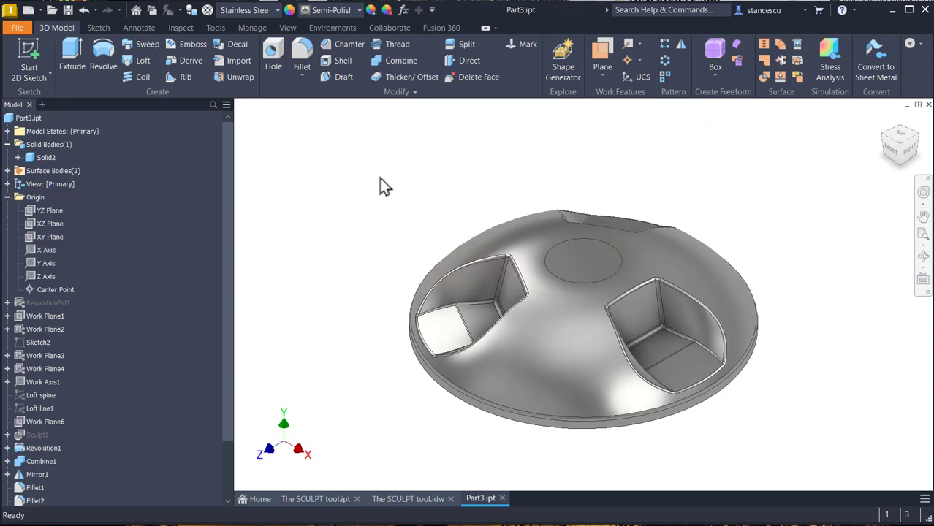
pyautogui.click(379, 183)
# Step: Calculate the physical properties of Part3.ipt in its iProperties
pyautogui.click(24, 118)
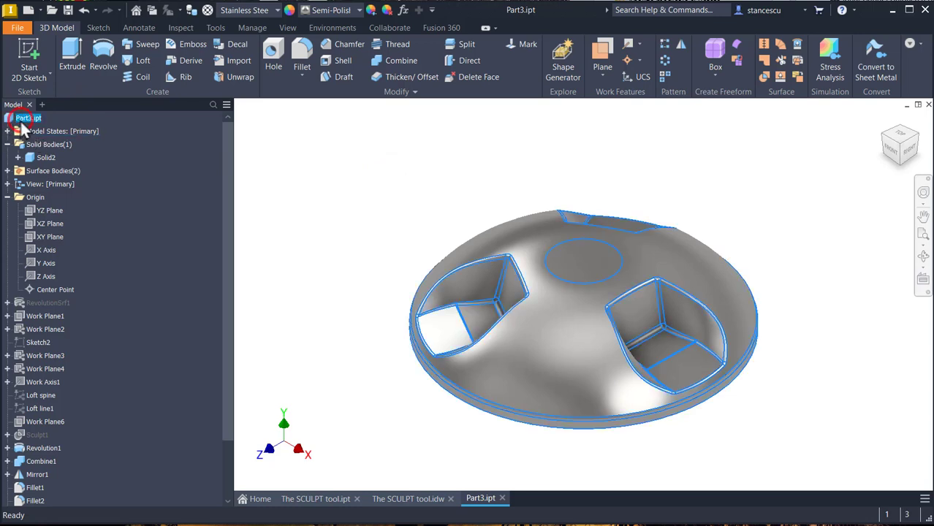
pyautogui.rightClick(23, 120)
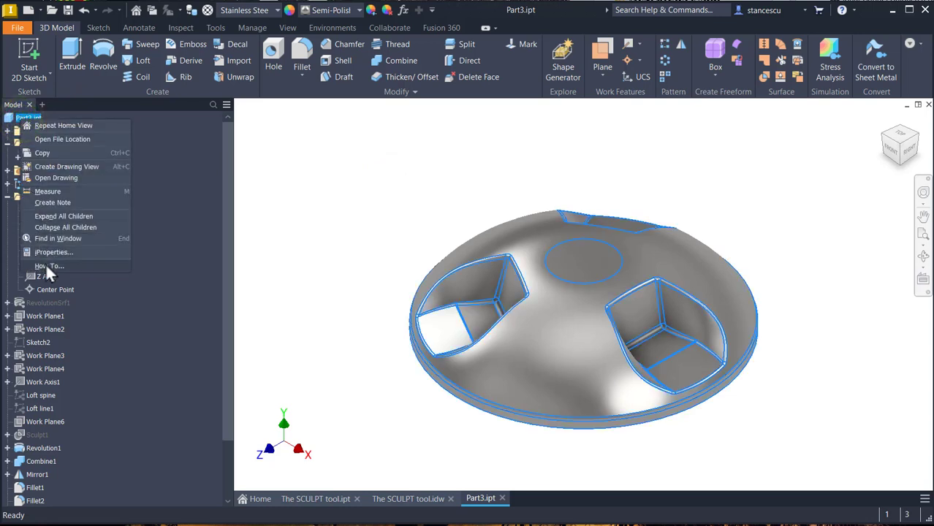
pyautogui.click(50, 252)
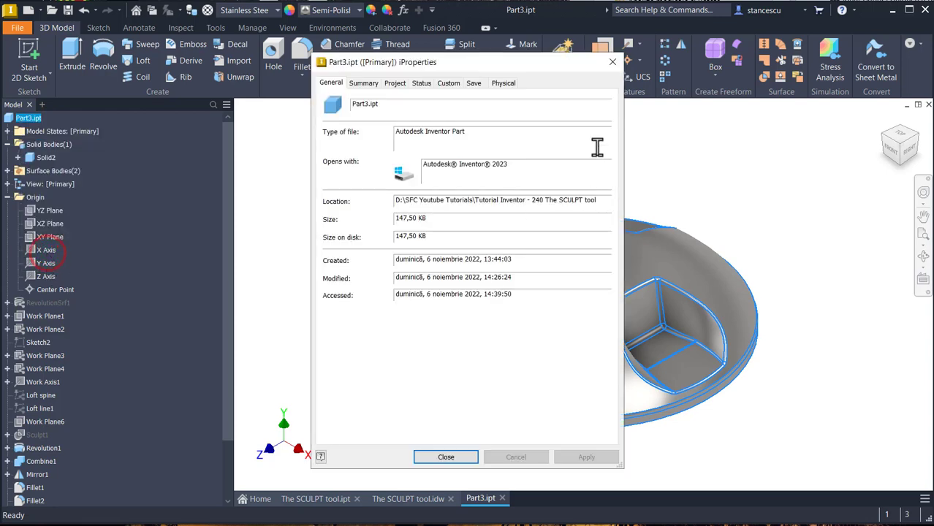
pyautogui.click(502, 87)
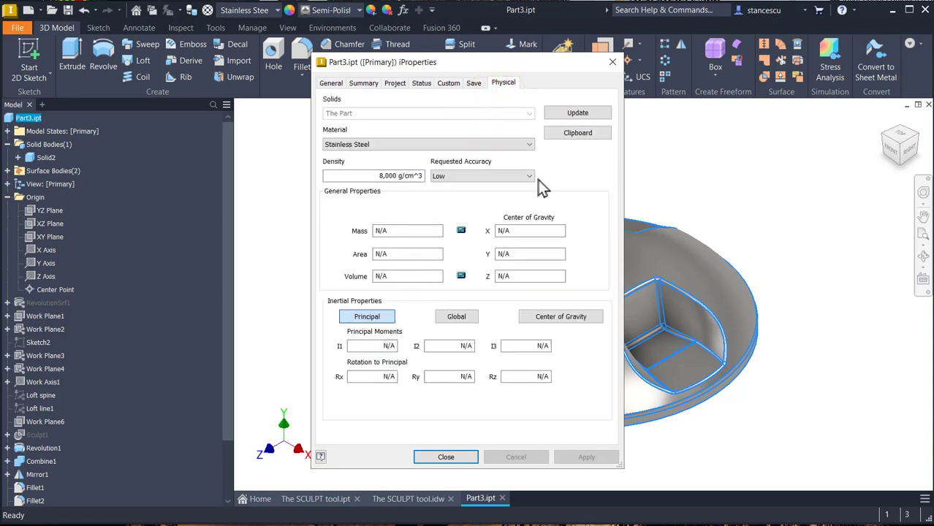
pyautogui.click(601, 113)
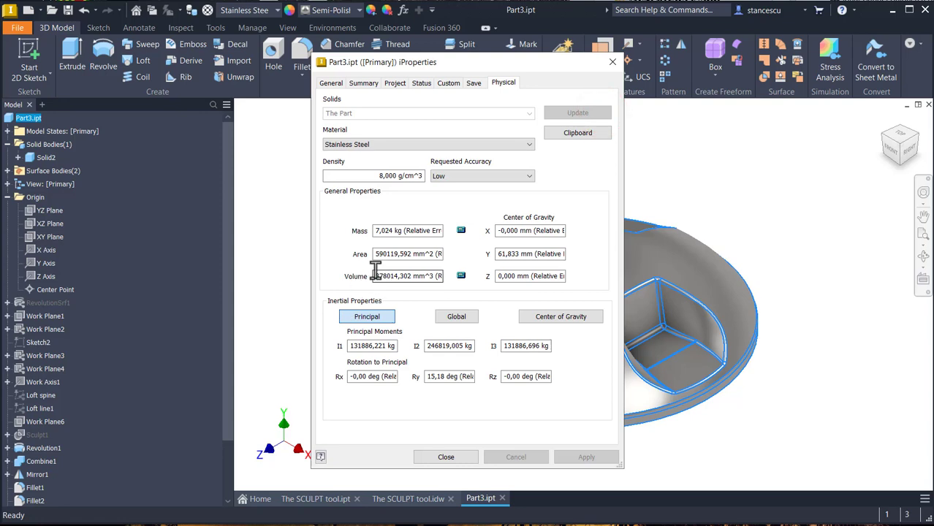
# Step: Copy the volume value with its mm^3 unit, without the relative error, and close the iProperties
pyautogui.moveTo(377, 275); pyautogui.dragTo(478, 259)
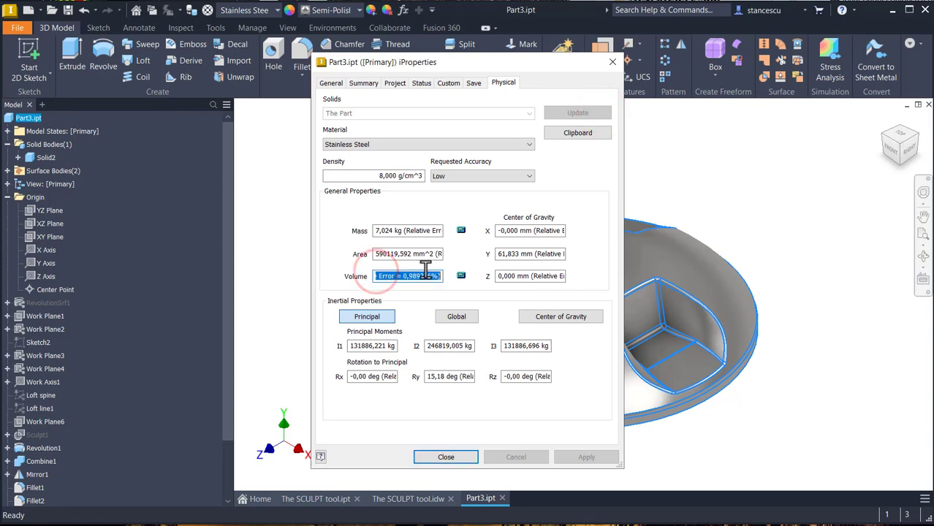
pyautogui.moveTo(376, 276); pyautogui.dragTo(428, 282)
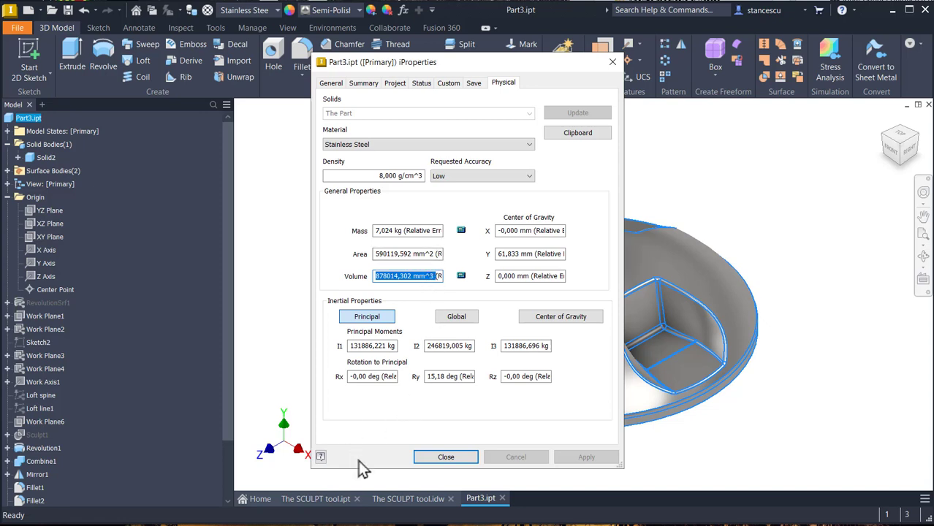
pyautogui.hotkey('shift', 'Left')
pyautogui.hotkey('ctrl', 'c')
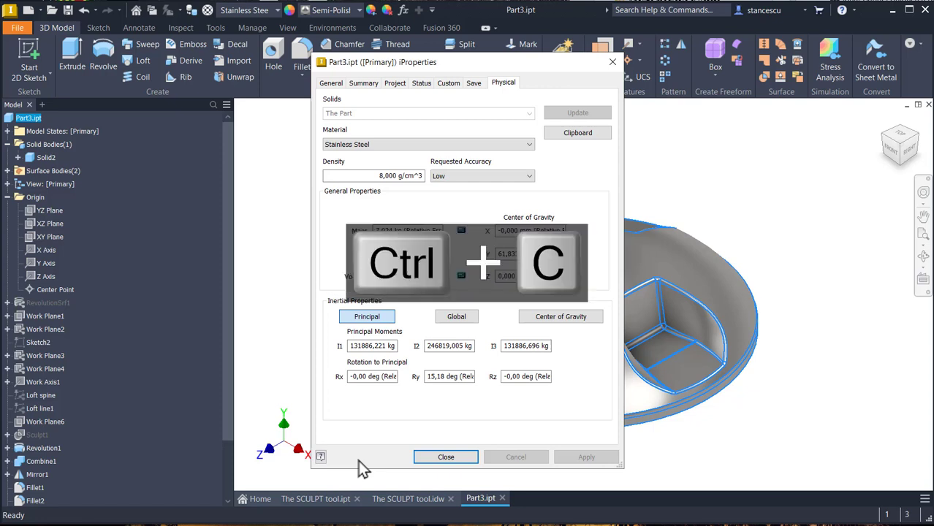
pyautogui.click(448, 458)
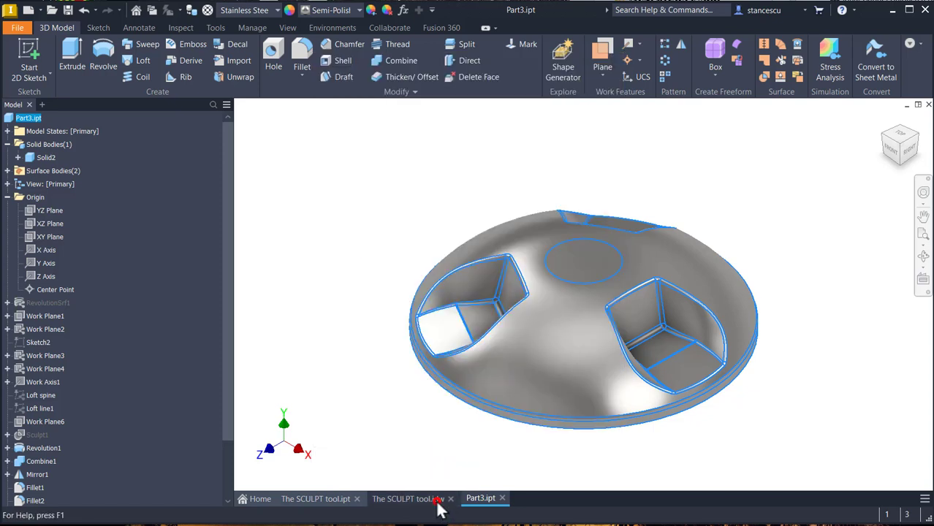
# Step: Switch to The SCULPT tool.idw and paste the copied volume on a second line of the Volume note, aligned under the existing value for comparison
pyautogui.click(439, 504)
pyautogui.click(733, 453)
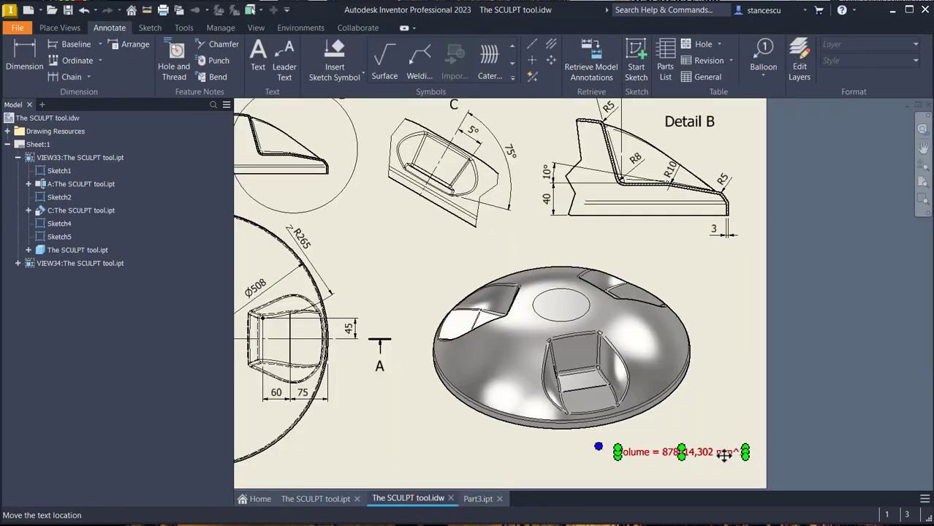
pyautogui.click(723, 452)
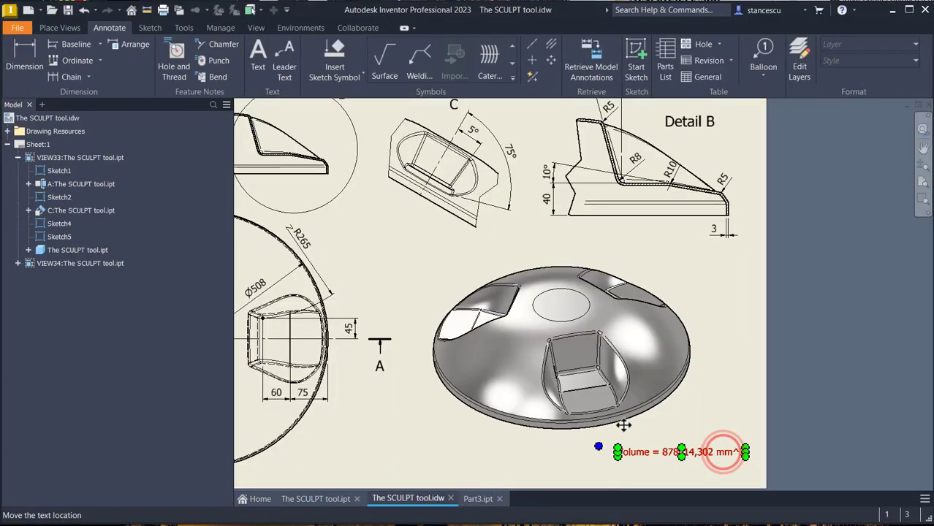
pyautogui.doubleClick(723, 452)
pyautogui.click(761, 227)
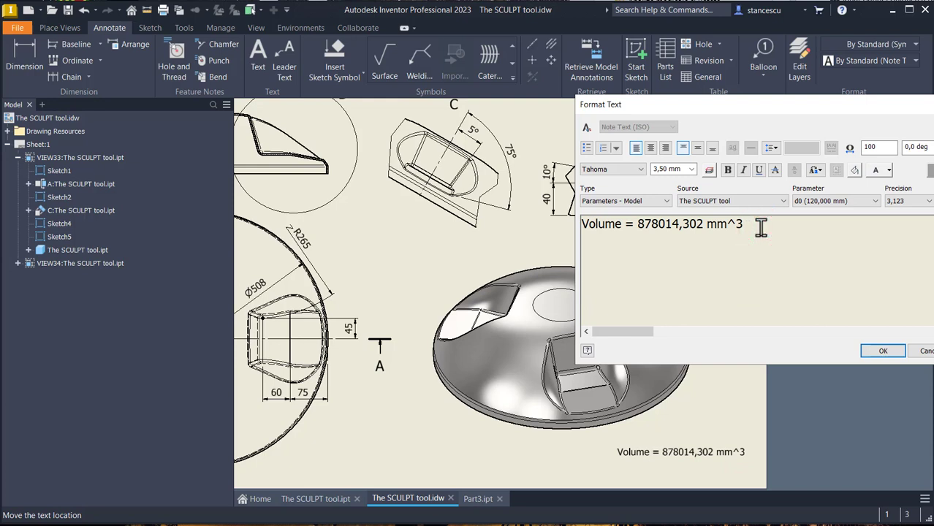
pyautogui.press('Return')
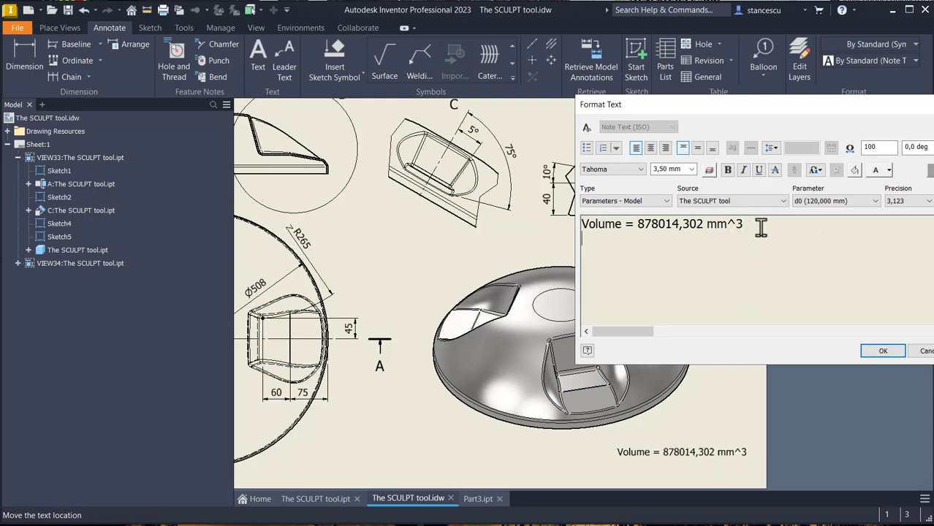
pyautogui.hotkey('ctrl', 'v')
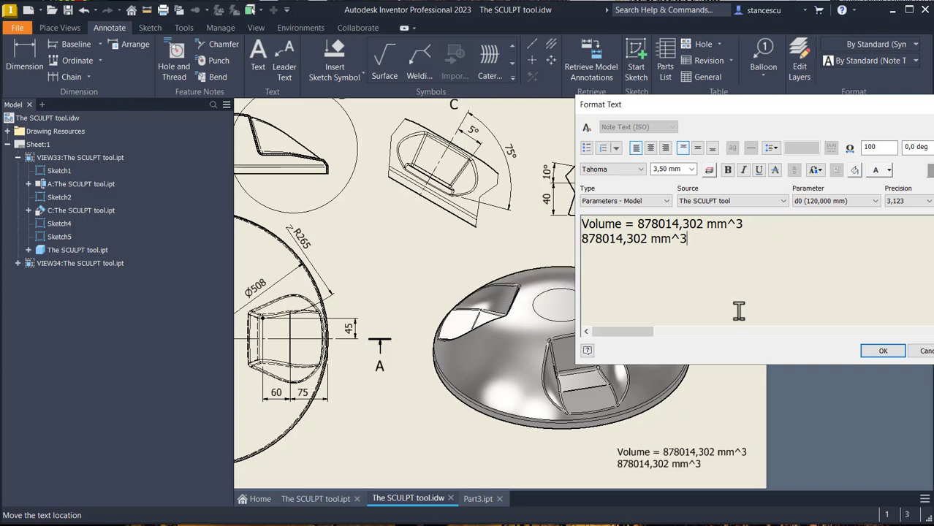
pyautogui.click(582, 232)
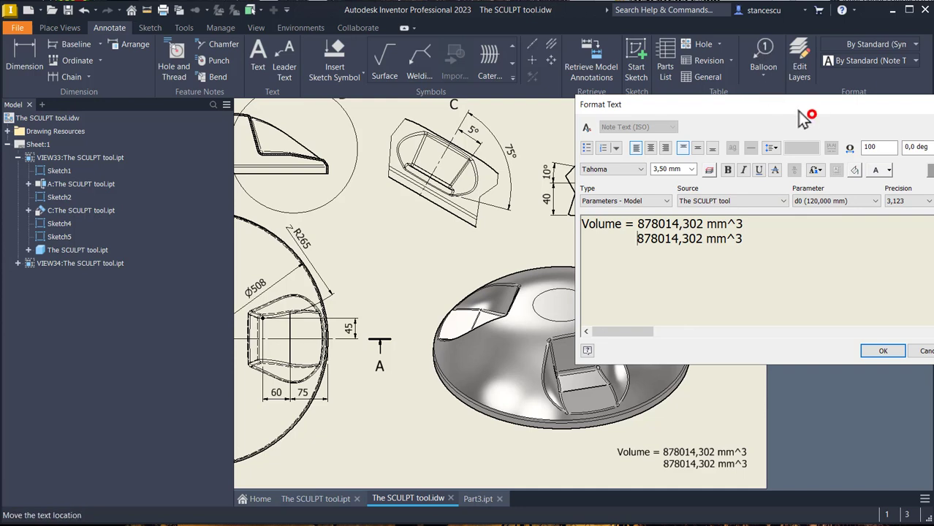
pyautogui.moveTo(800, 112); pyautogui.dragTo(518, 120)
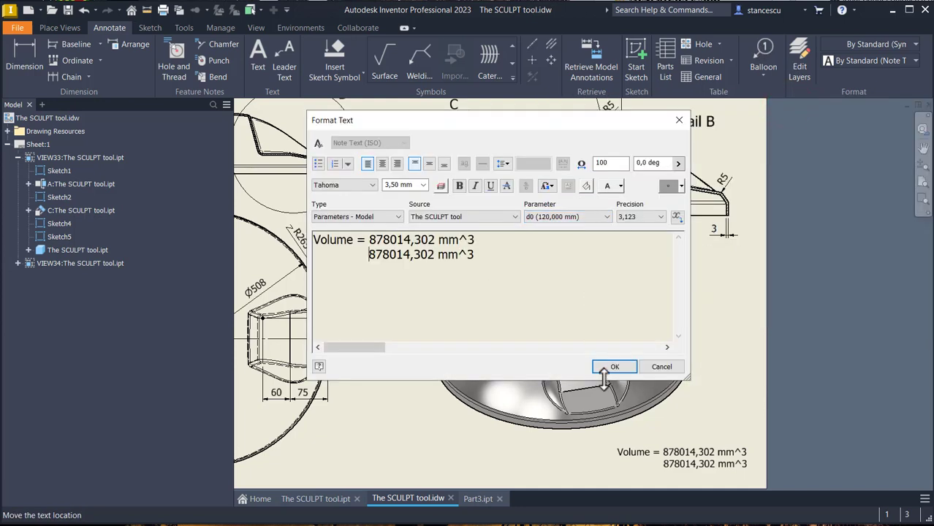
# Step: Discard the Volume note edit and show the whole drawing sheet
pyautogui.click(663, 368)
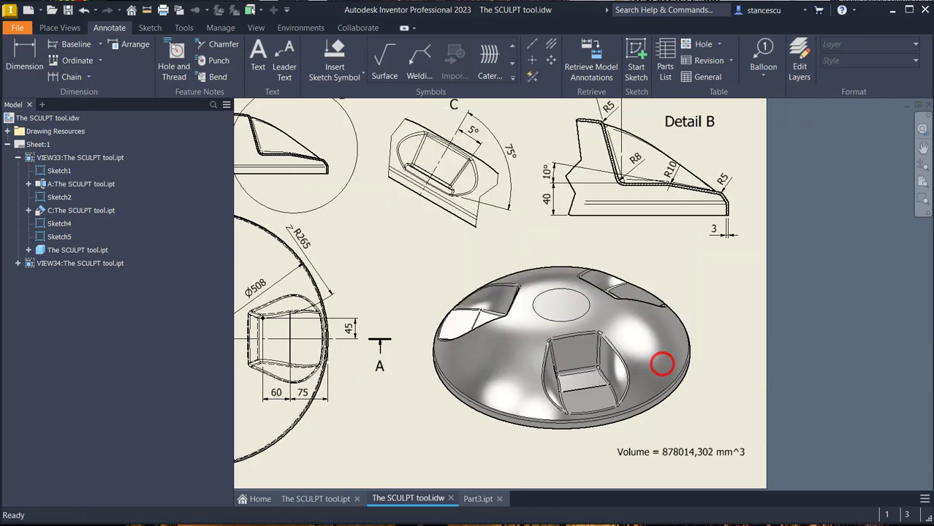
pyautogui.click(850, 284)
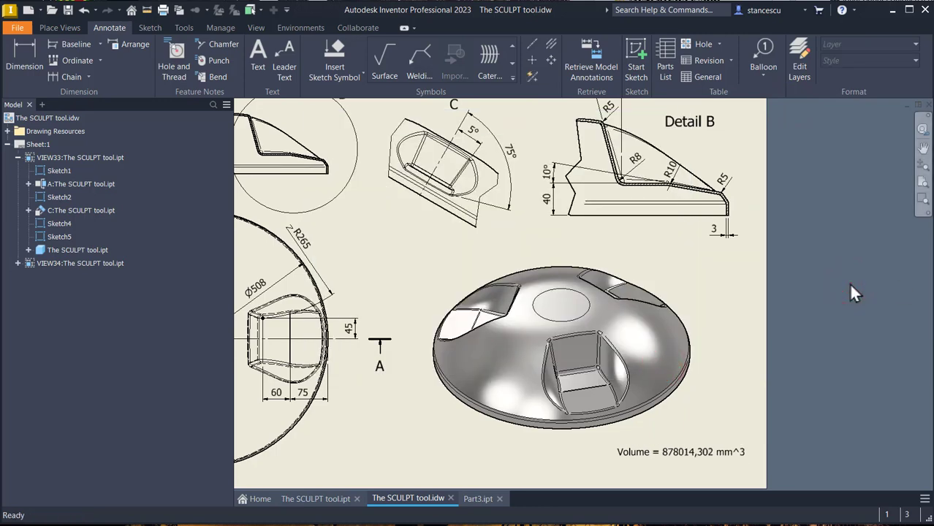
pyautogui.press('Home')
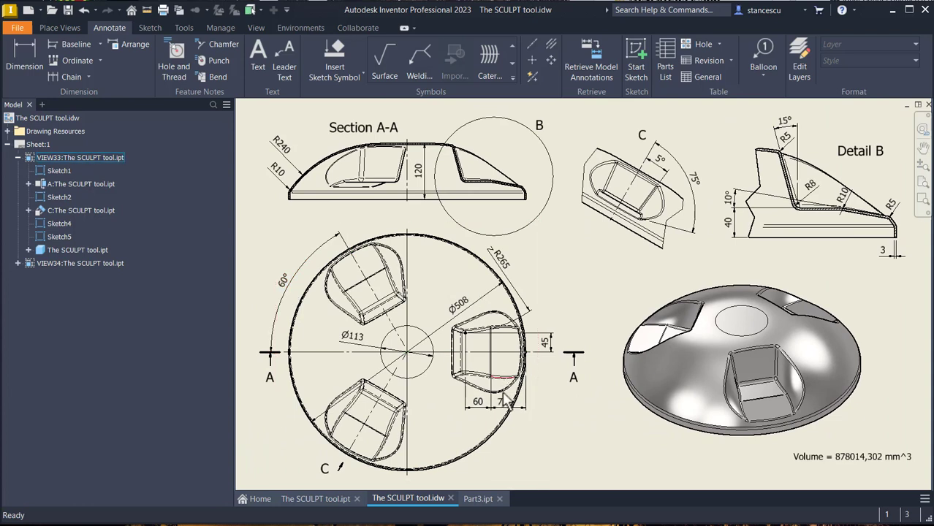